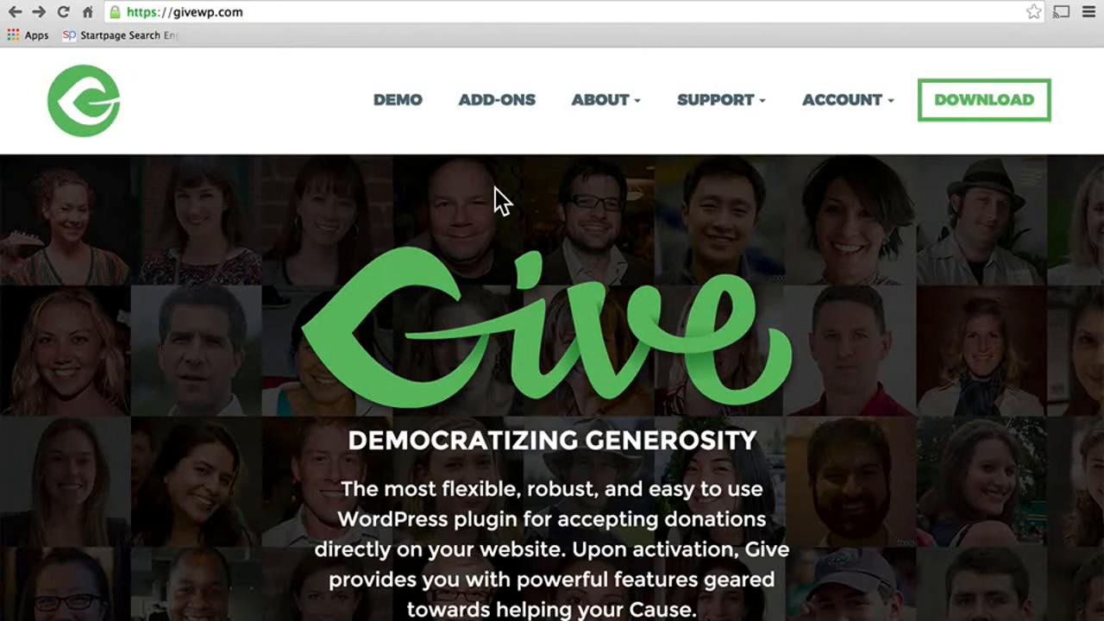
Step: Open the Give plugin's WordPress.org listing and read through its description, video and Features Include list
{"action": "left_click", "coordinate": [436, 5]}
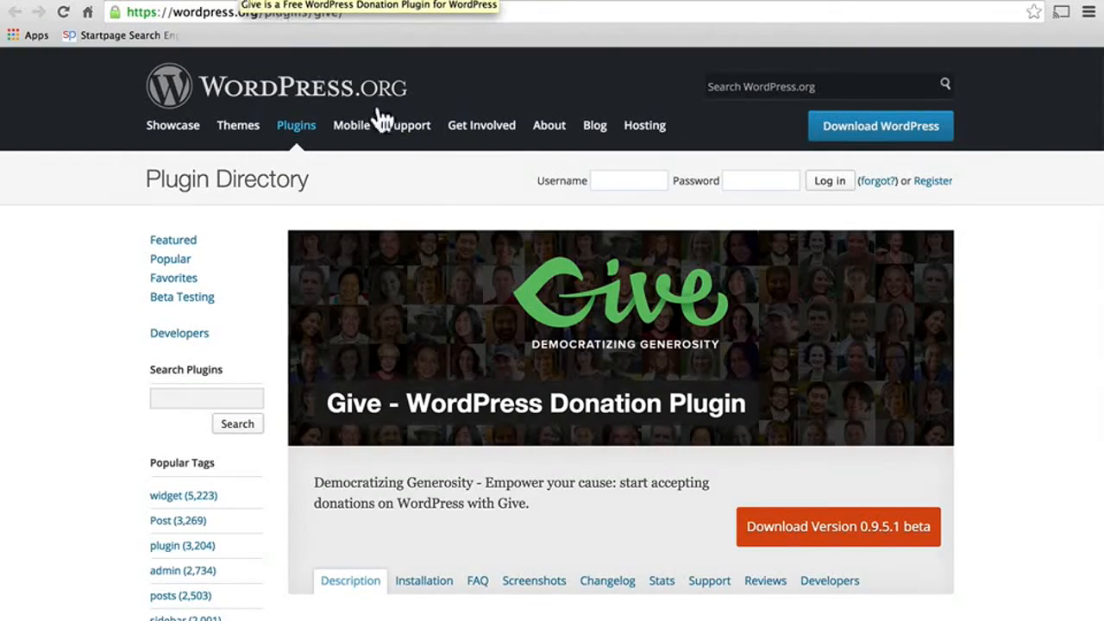
{"action": "scroll", "coordinate": [469, 303], "scroll_direction": "down", "scroll_amount": 5}
{"action": "scroll", "coordinate": [471, 309], "scroll_direction": "down", "scroll_amount": 2}
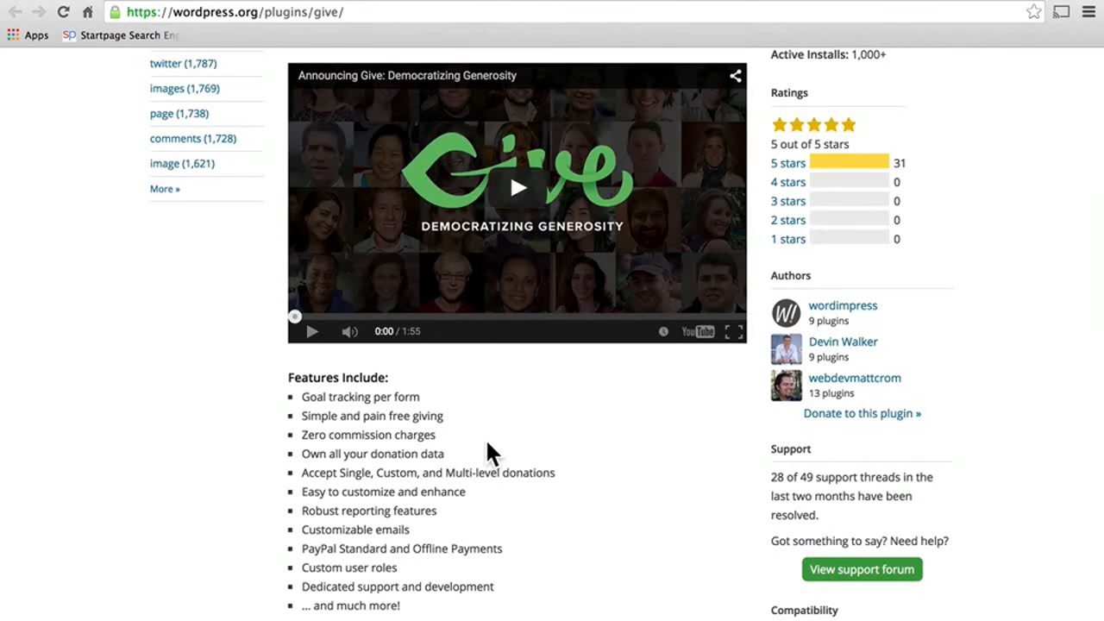
{"action": "scroll", "coordinate": [485, 447], "scroll_direction": "down", "scroll_amount": 2}
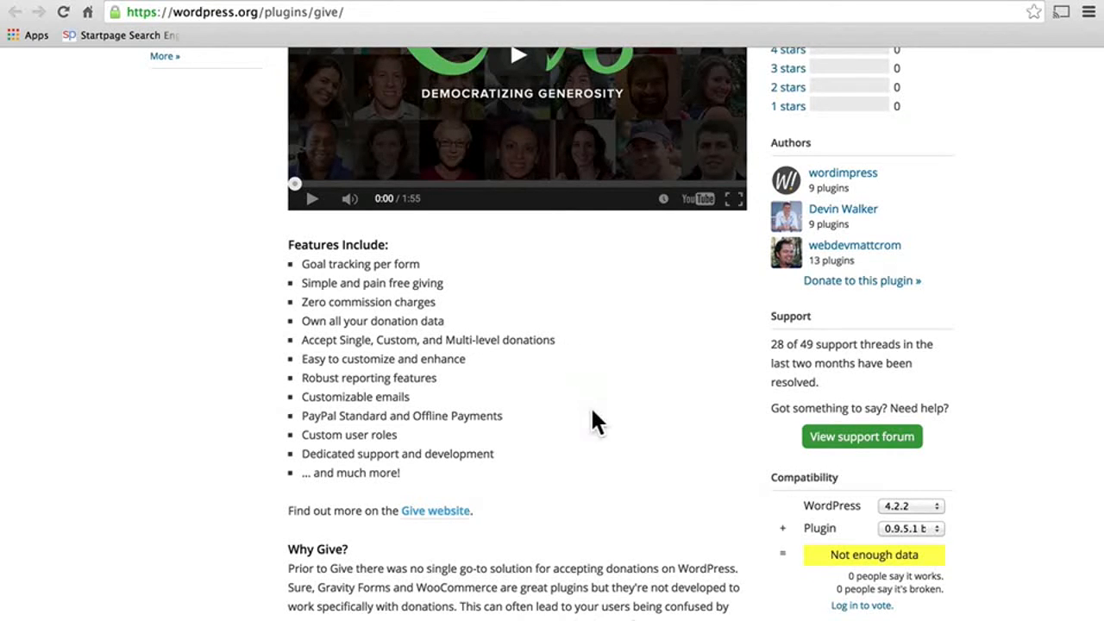
{"action": "scroll", "coordinate": [592, 412], "scroll_direction": "down", "scroll_amount": 5}
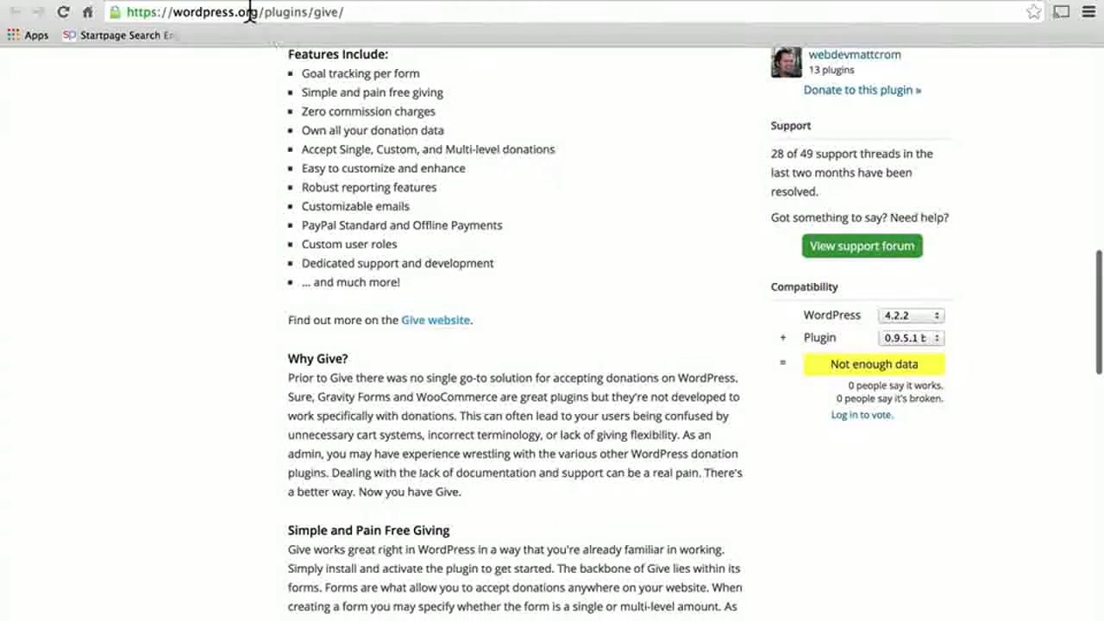
Step: View the givewp.com home page down to Featured Add-ons, then scroll back up to the intro video
{"action": "left_click", "coordinate": [246, 1]}
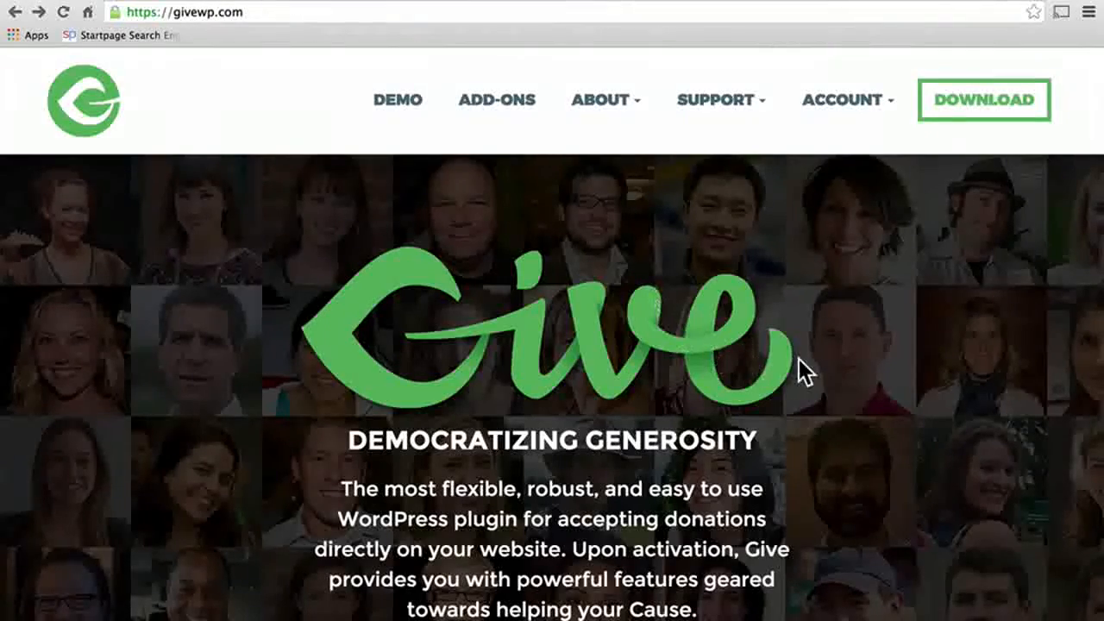
{"action": "scroll", "coordinate": [803, 371], "scroll_direction": "down", "scroll_amount": 10}
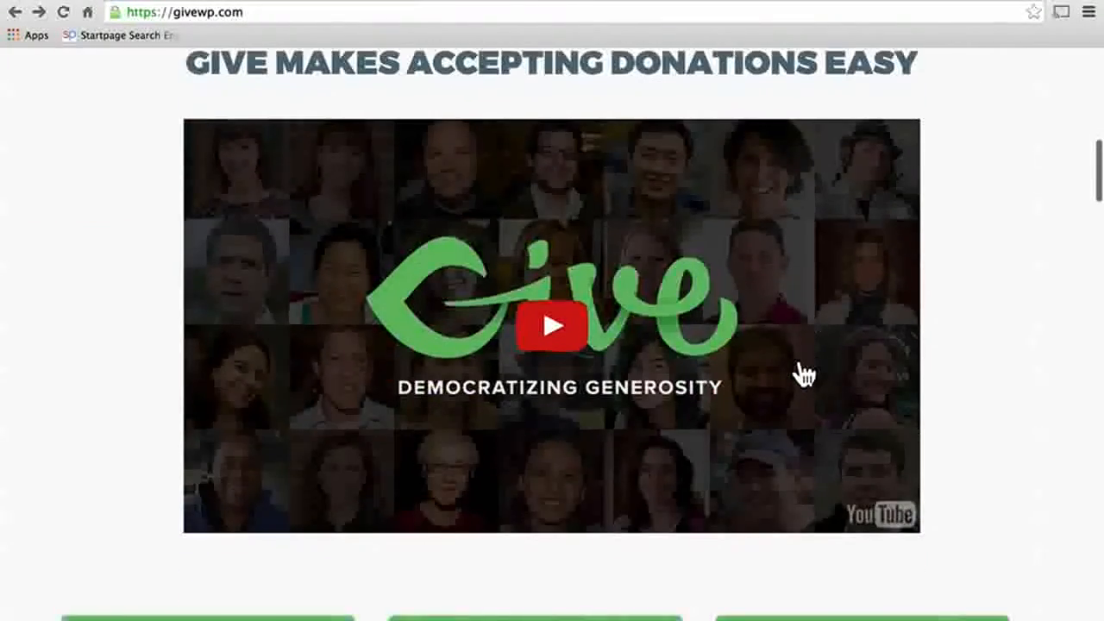
{"action": "scroll", "coordinate": [802, 373], "scroll_direction": "down", "scroll_amount": 9}
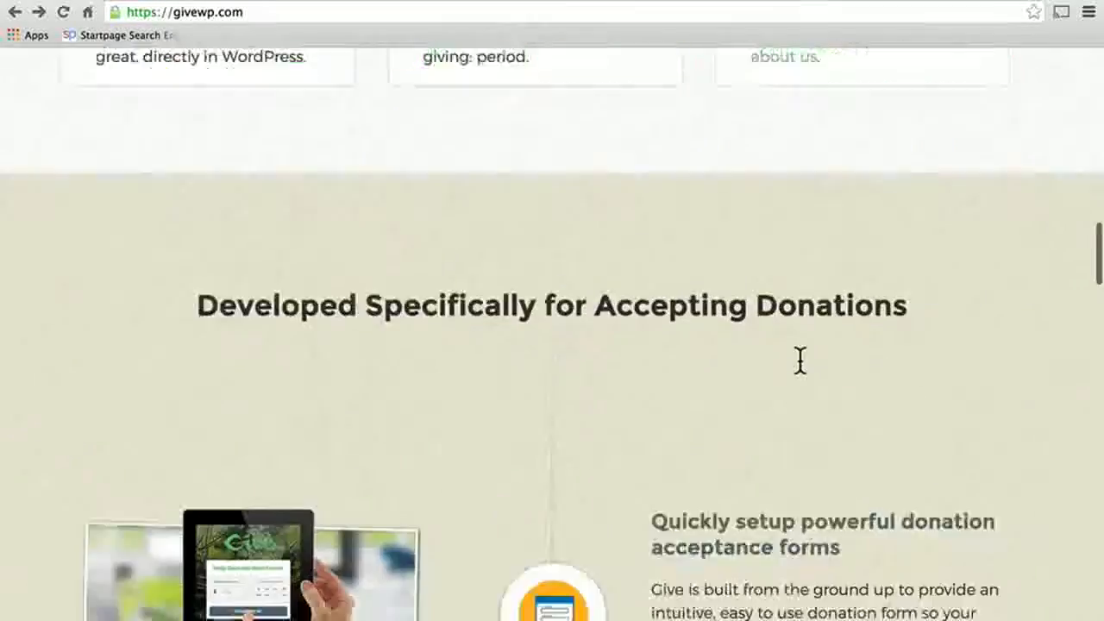
{"action": "scroll", "coordinate": [800, 360], "scroll_direction": "down", "scroll_amount": 9}
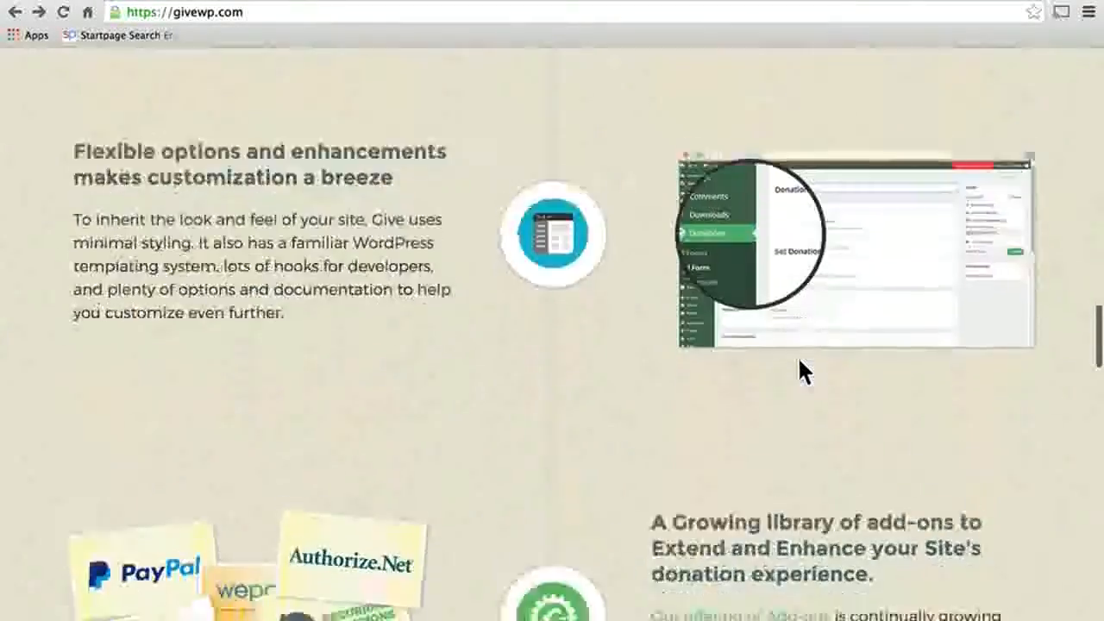
{"action": "scroll", "coordinate": [800, 360], "scroll_direction": "down", "scroll_amount": 13}
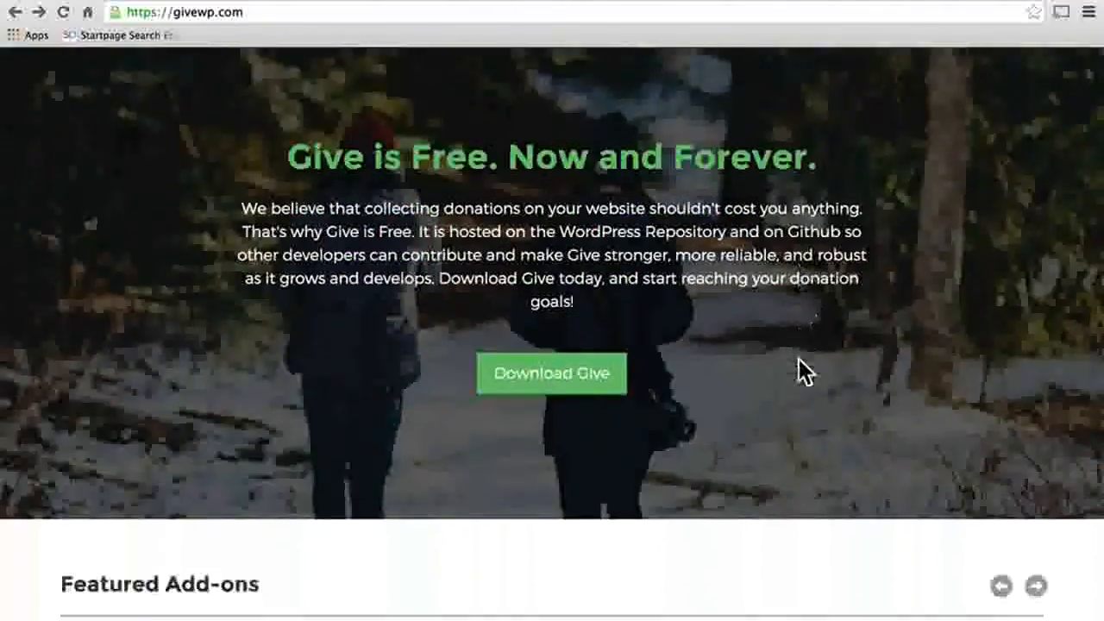
{"action": "scroll", "coordinate": [803, 371], "scroll_direction": "down", "scroll_amount": 5}
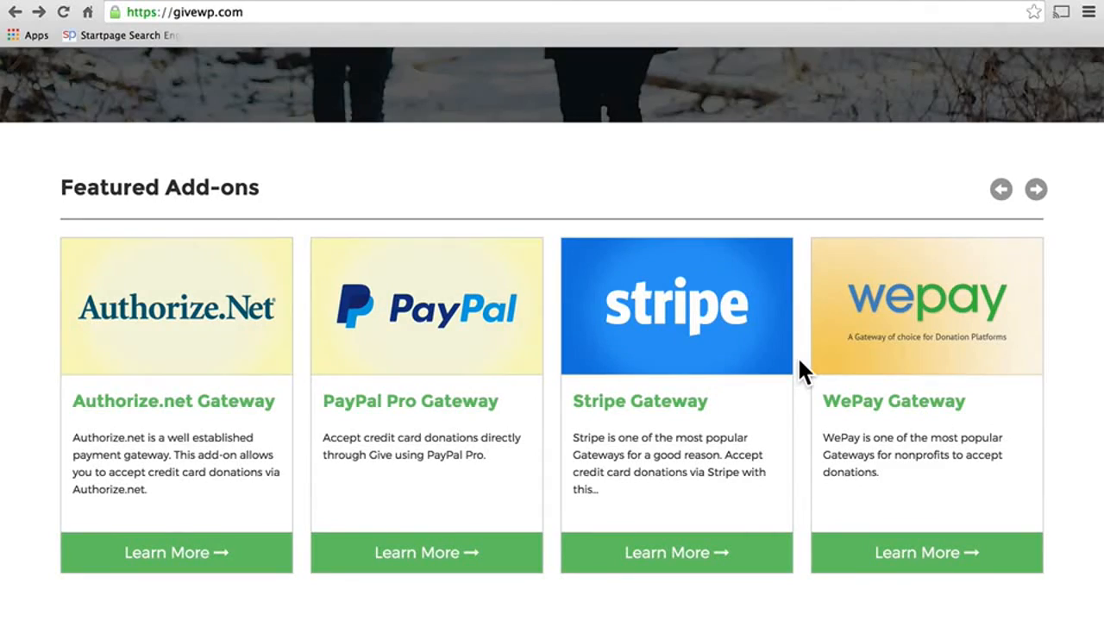
{"action": "scroll", "coordinate": [797, 355], "scroll_direction": "up", "scroll_amount": 15}
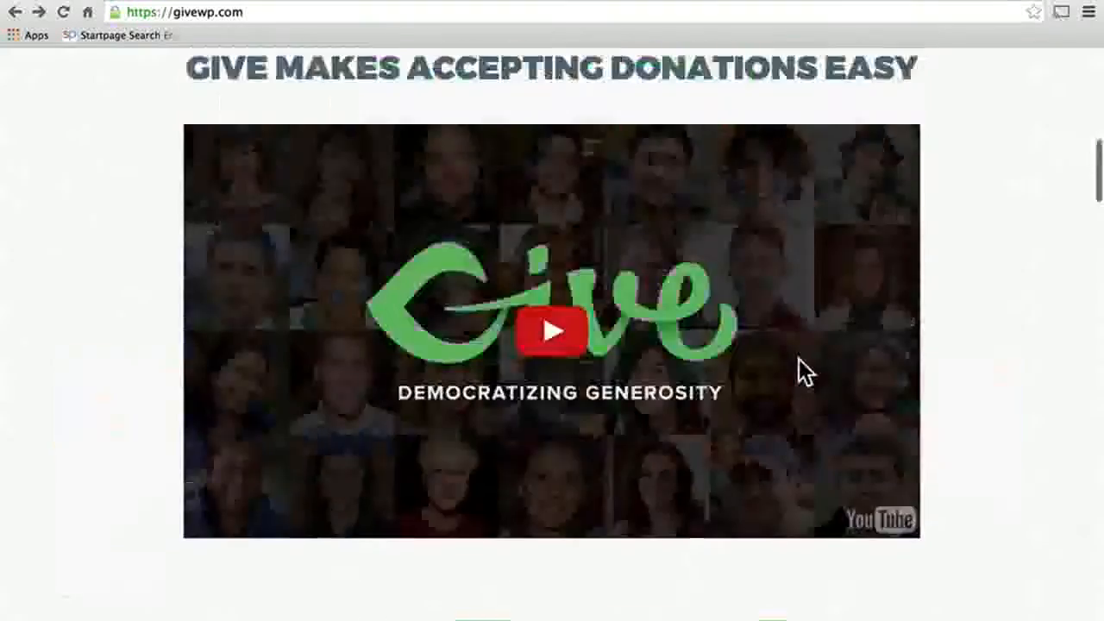
Step: Browse the cards in the GiveWP add-ons catalogue
{"action": "left_click", "coordinate": [498, 103]}
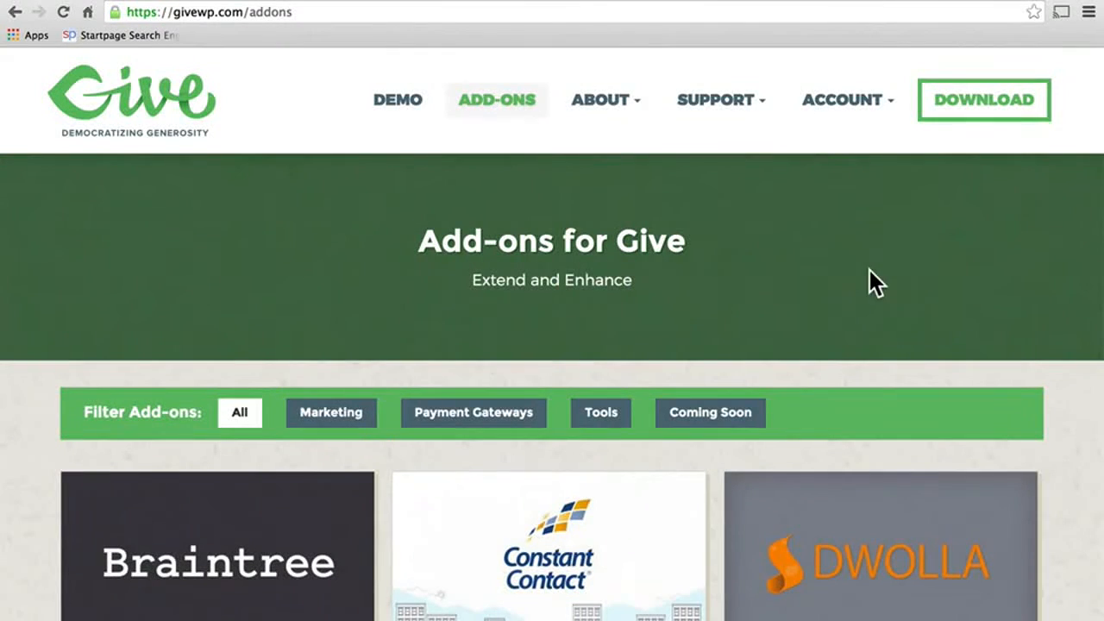
{"action": "scroll", "coordinate": [894, 256], "scroll_direction": "down", "scroll_amount": 3}
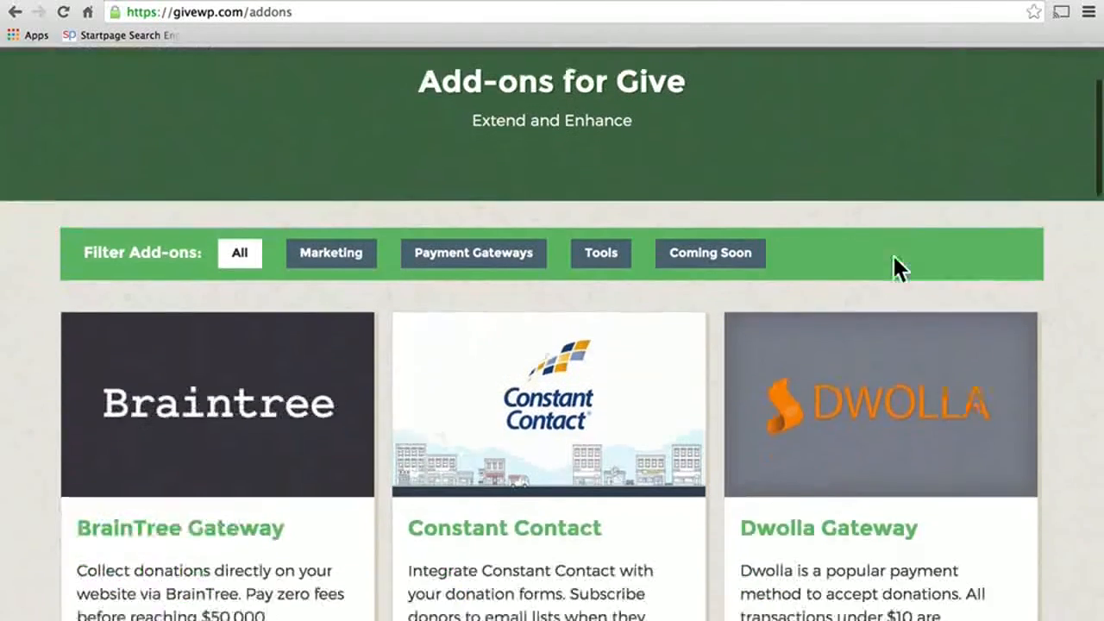
{"action": "scroll", "coordinate": [894, 256], "scroll_direction": "down", "scroll_amount": 1}
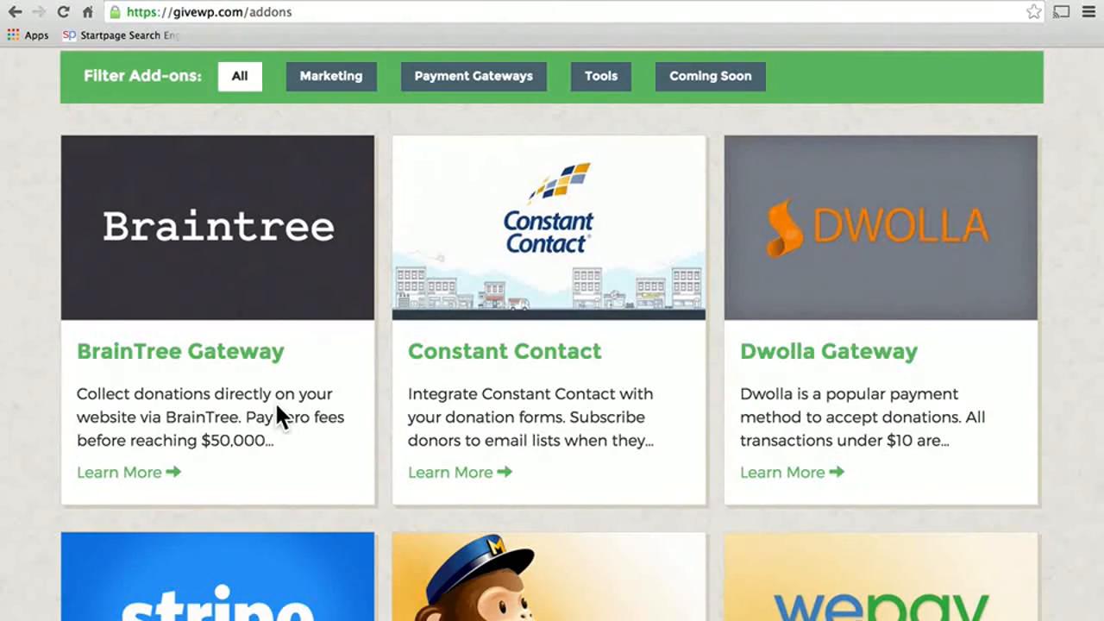
{"action": "scroll", "coordinate": [276, 414], "scroll_direction": "down", "scroll_amount": 4}
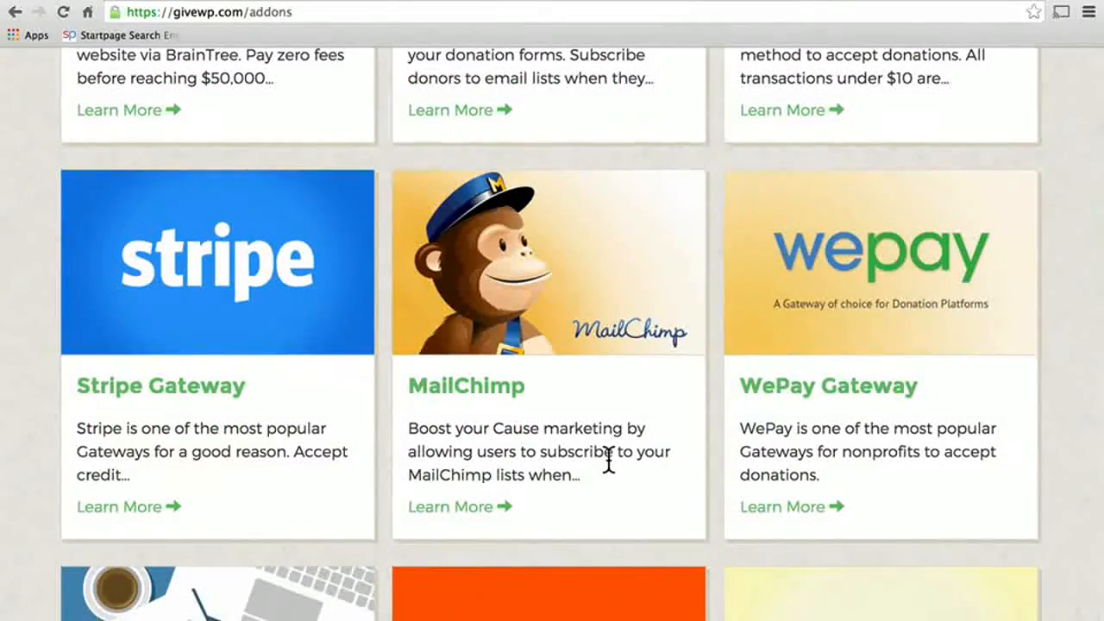
{"action": "scroll", "coordinate": [609, 460], "scroll_direction": "down", "scroll_amount": 3}
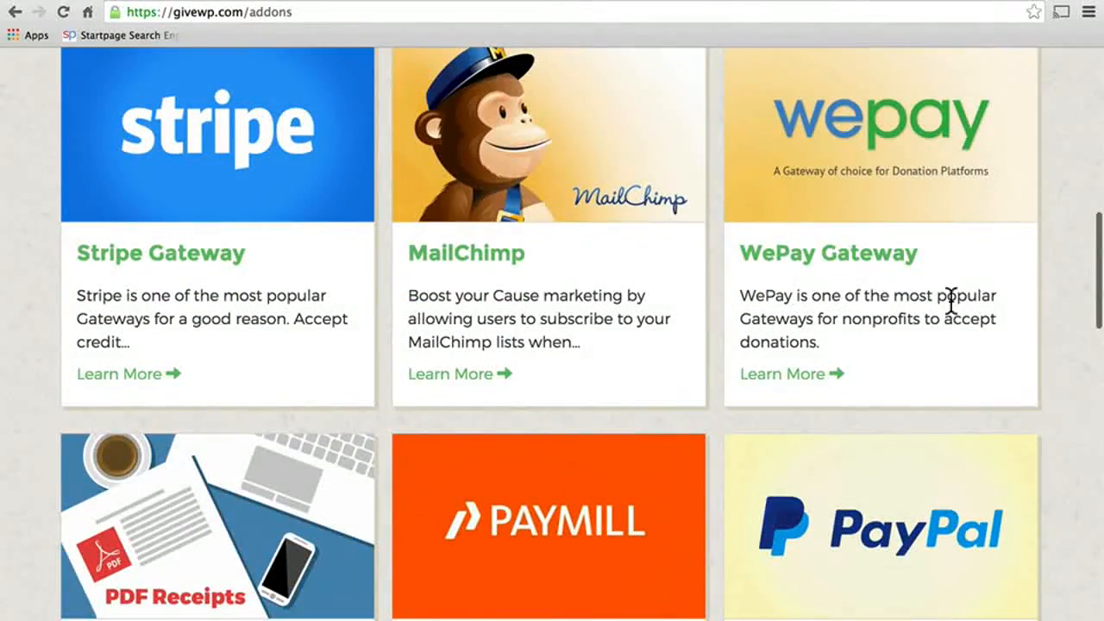
{"action": "scroll", "coordinate": [958, 302], "scroll_direction": "down", "scroll_amount": 4}
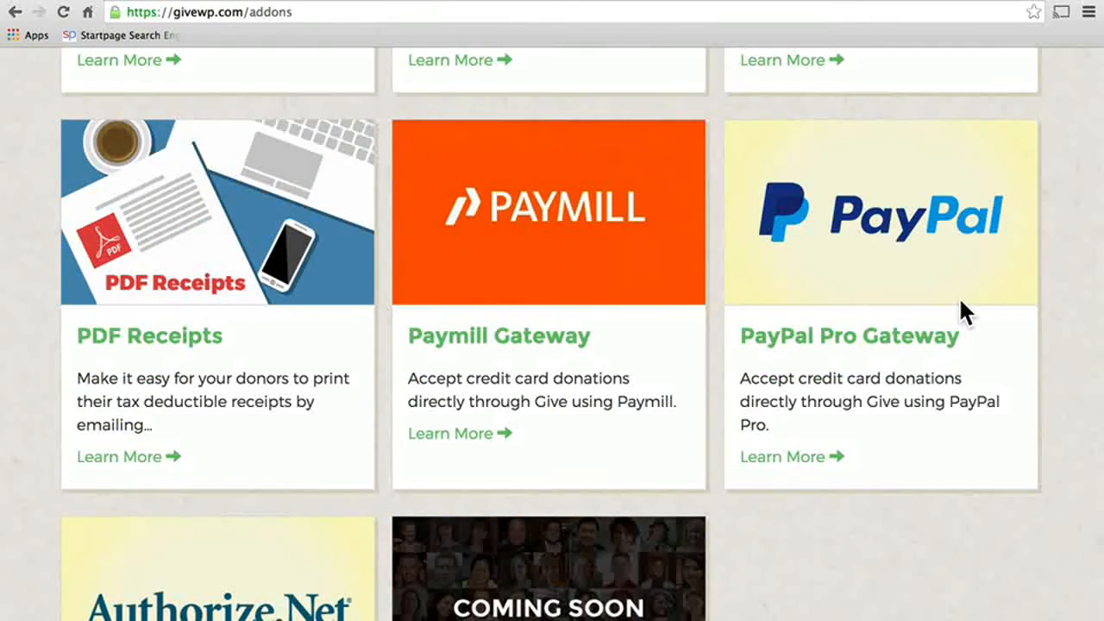
{"action": "scroll", "coordinate": [958, 296], "scroll_direction": "down", "scroll_amount": 2}
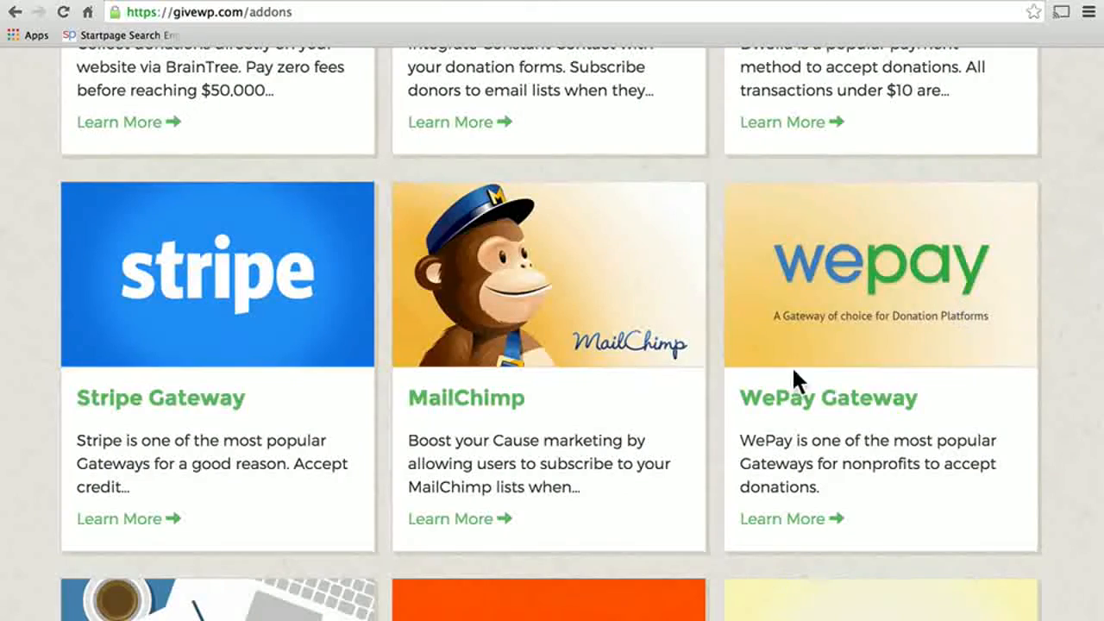
Step: View the Stripe Gateway add-on page, then return to the give.dev WordPress admin
{"action": "left_click", "coordinate": [192, 402]}
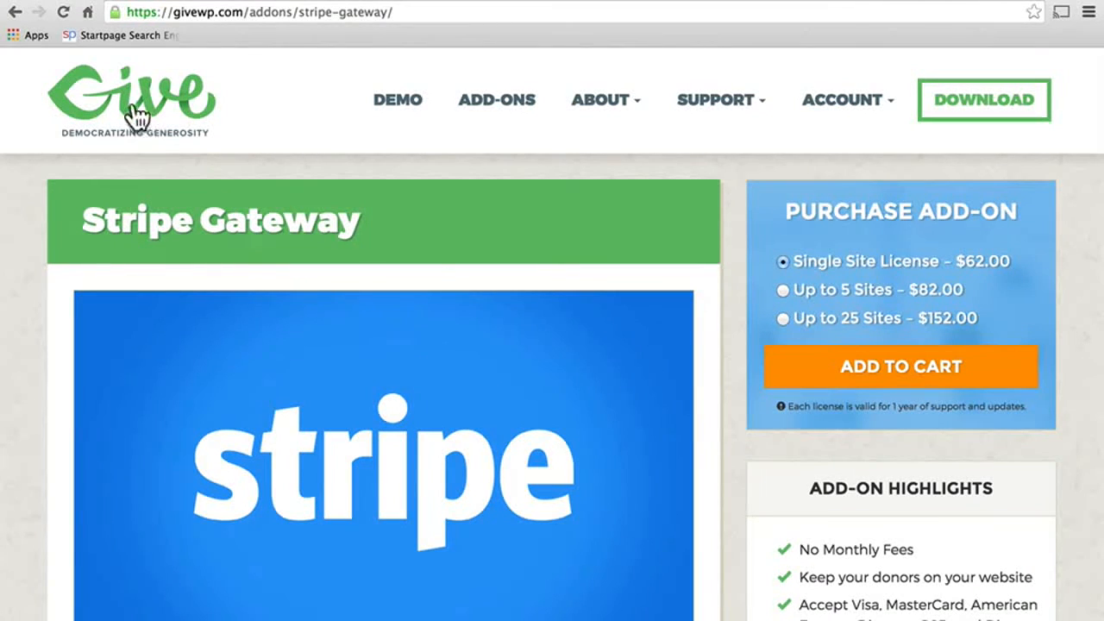
{"action": "left_click", "coordinate": [15, 12]}
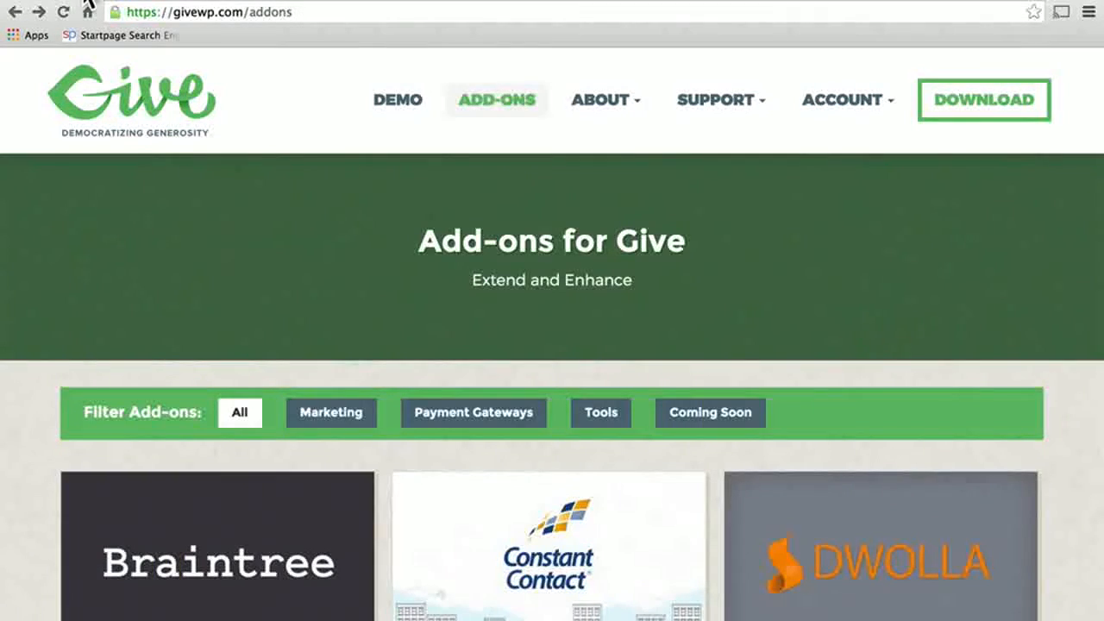
{"action": "left_click", "coordinate": [88, 10]}
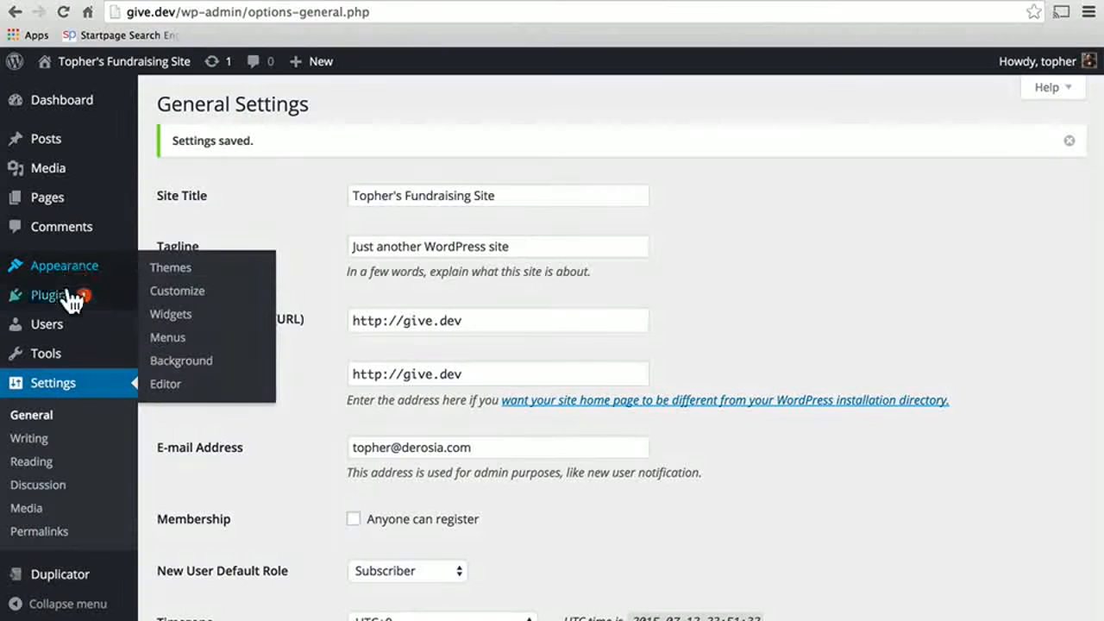
Step: Search Add New Plugins for 'give', then install and activate Give - WordPress Donation Plugin
{"action": "mouse_move", "coordinate": [72, 298]}
{"action": "left_click", "coordinate": [181, 333]}
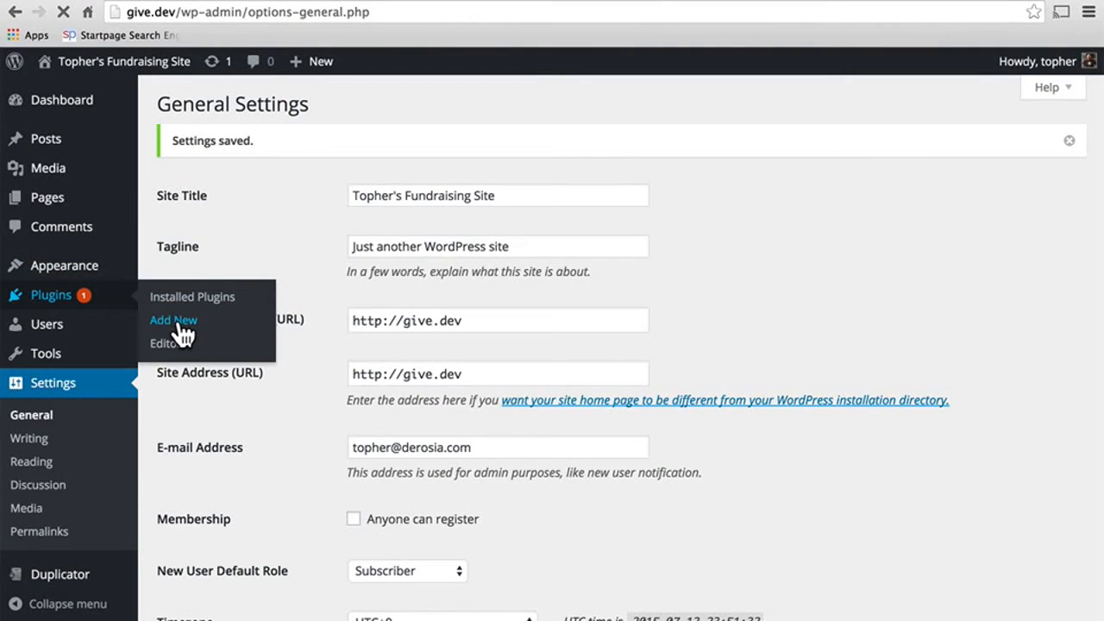
{"action": "type", "text": "give"}
{"action": "key", "text": "Return"}
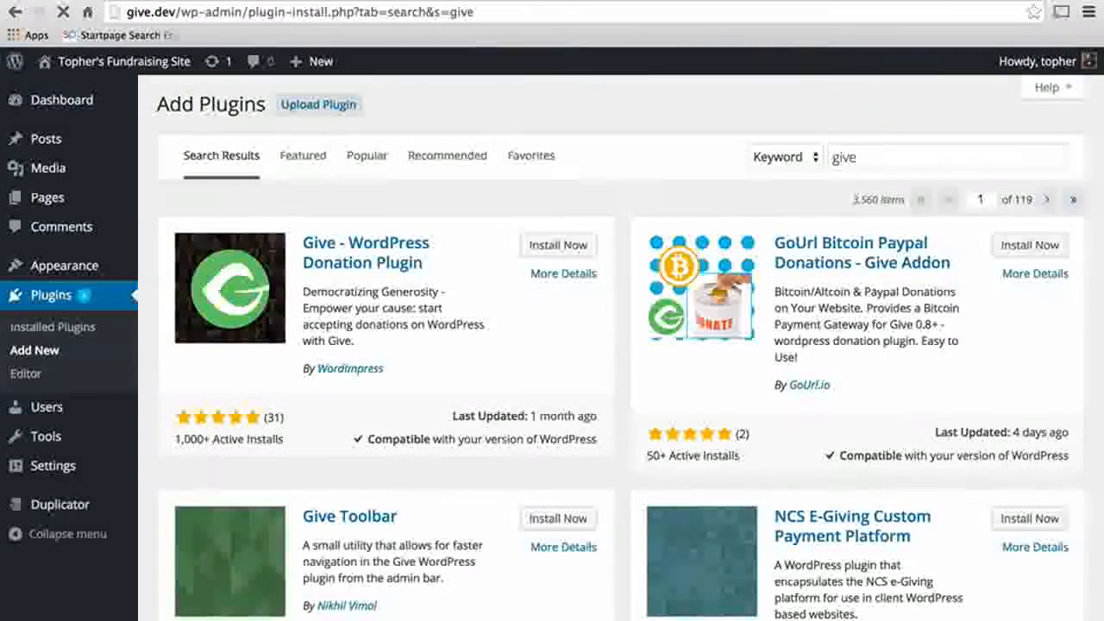
{"action": "left_click", "coordinate": [561, 246]}
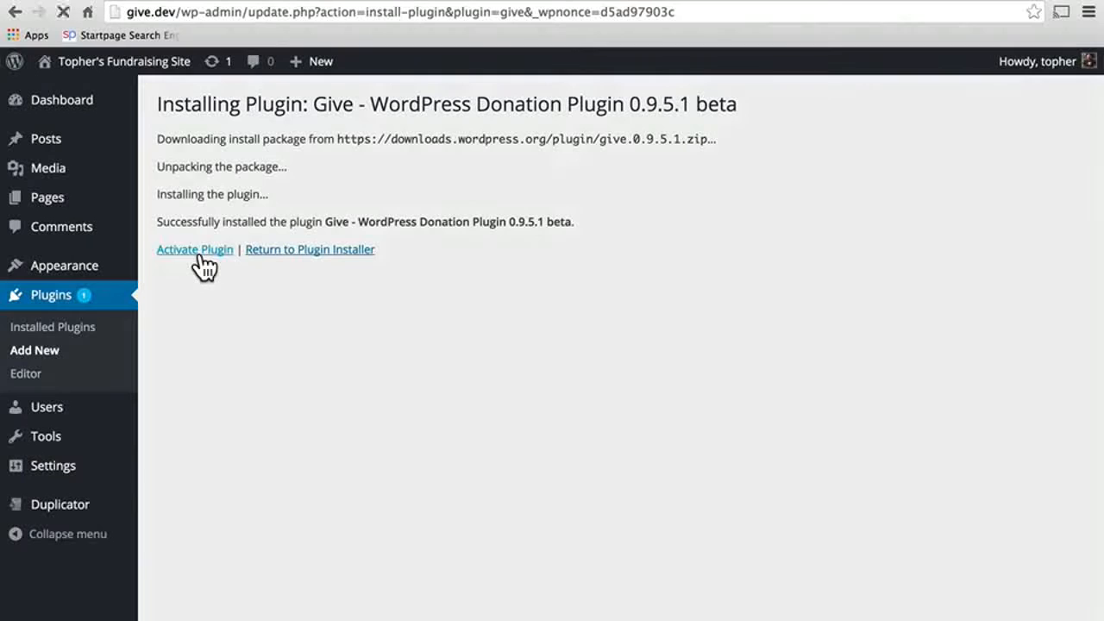
{"action": "left_click", "coordinate": [202, 250]}
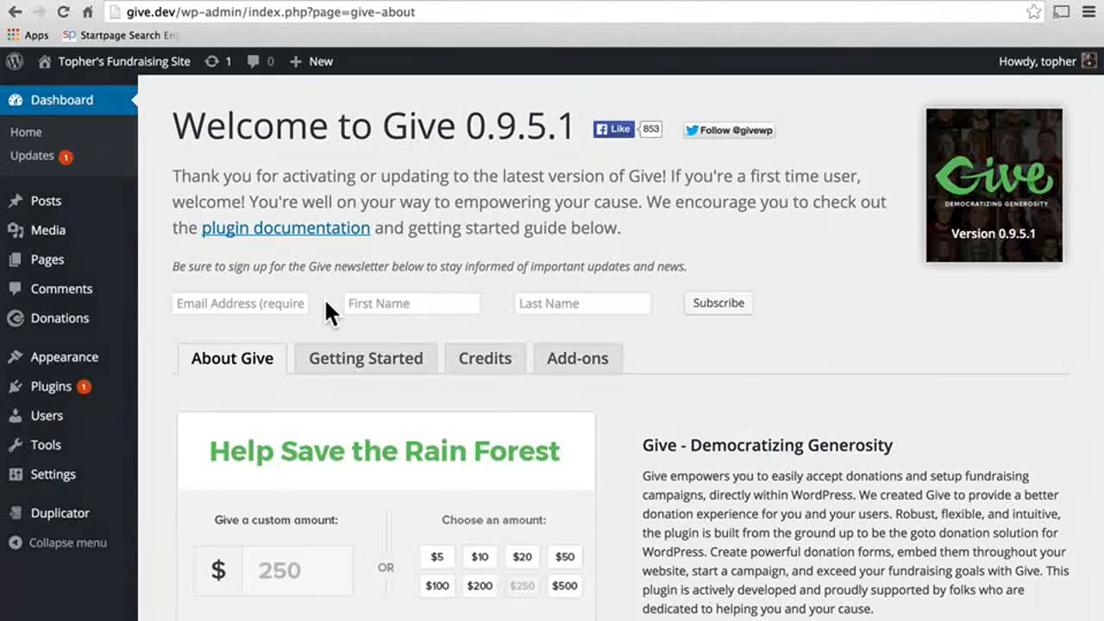
{"action": "scroll", "coordinate": [783, 388], "scroll_direction": "down", "scroll_amount": 10}
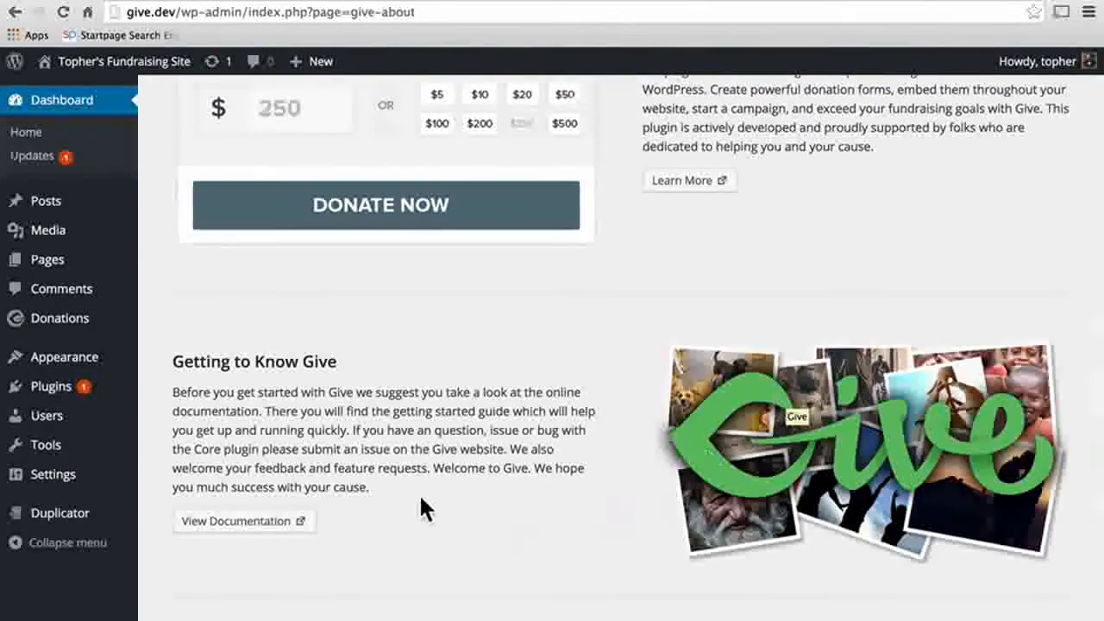
{"action": "left_click", "coordinate": [246, 539]}
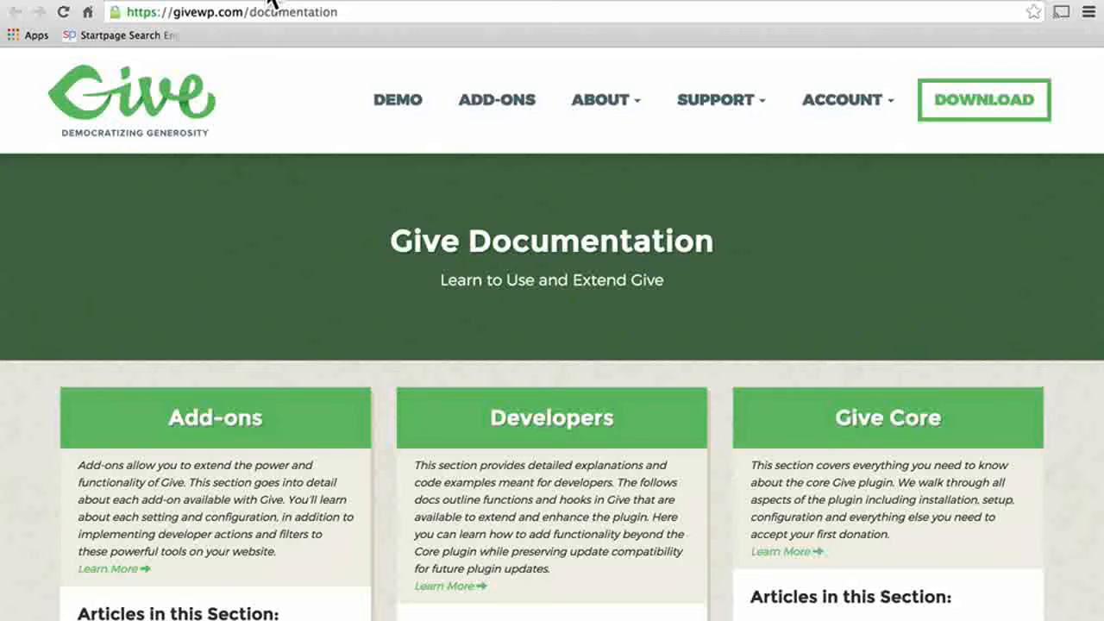
{"action": "scroll", "coordinate": [496, 231], "scroll_direction": "down", "scroll_amount": 4}
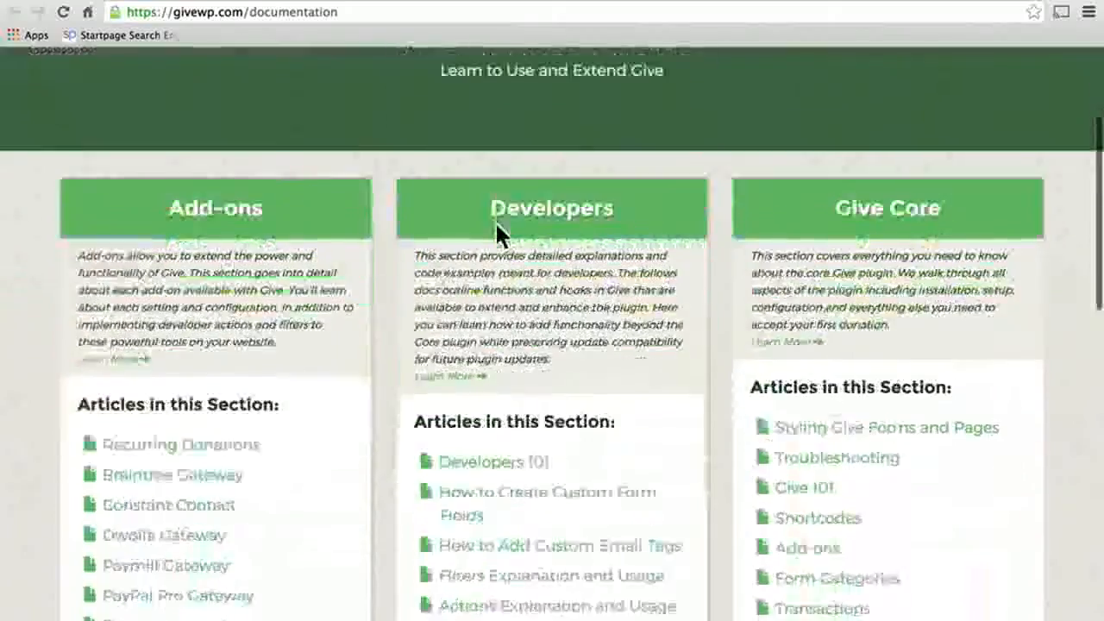
{"action": "scroll", "coordinate": [497, 227], "scroll_direction": "down", "scroll_amount": 6}
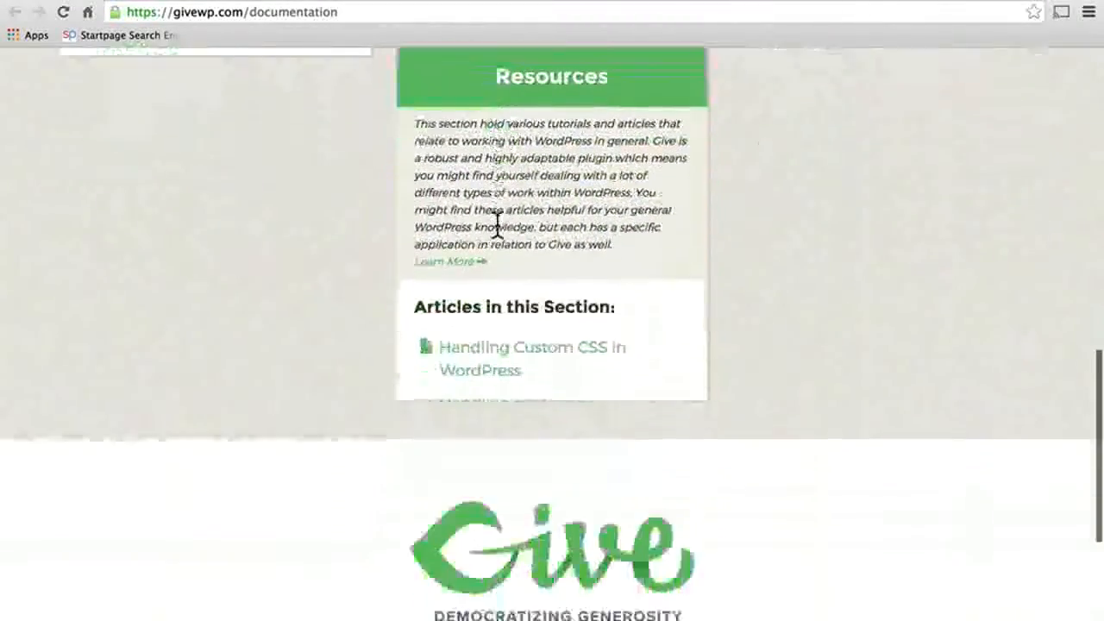
{"action": "scroll", "coordinate": [497, 226], "scroll_direction": "up", "scroll_amount": 10}
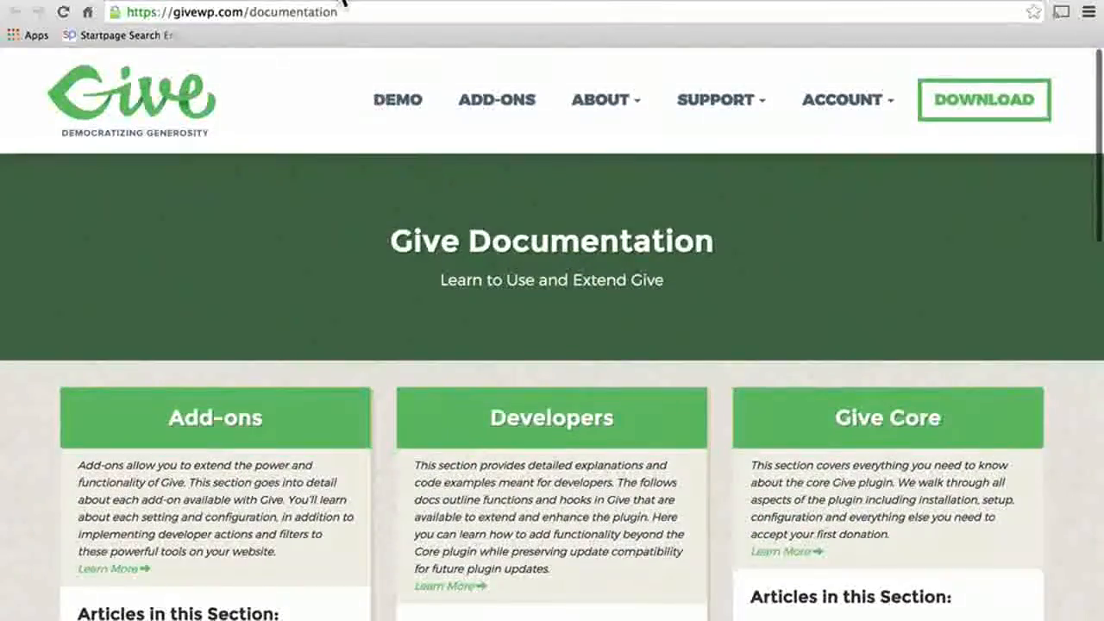
{"action": "left_click", "coordinate": [335, 0]}
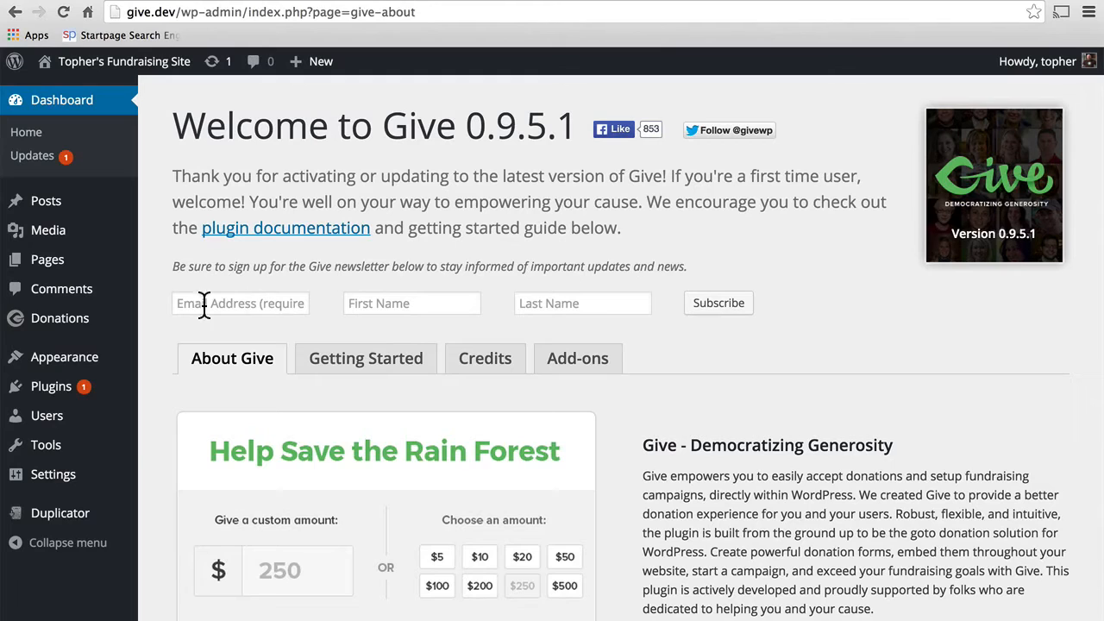
Step: Go to Donations > Settings to reach Give's General settings
{"action": "mouse_move", "coordinate": [82, 328]}
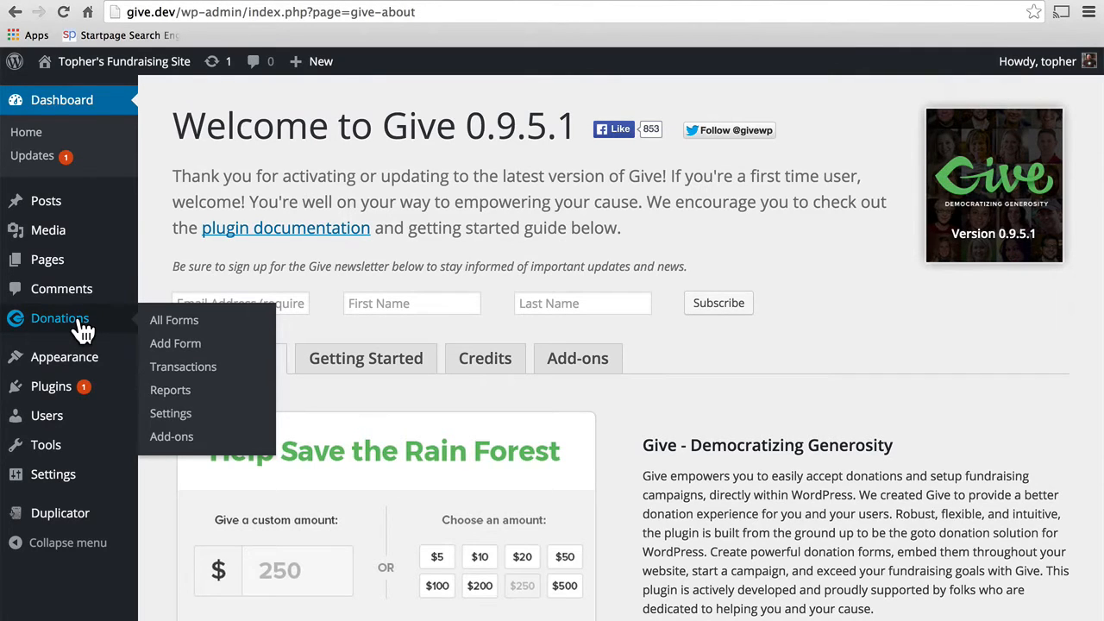
{"action": "left_click", "coordinate": [176, 415]}
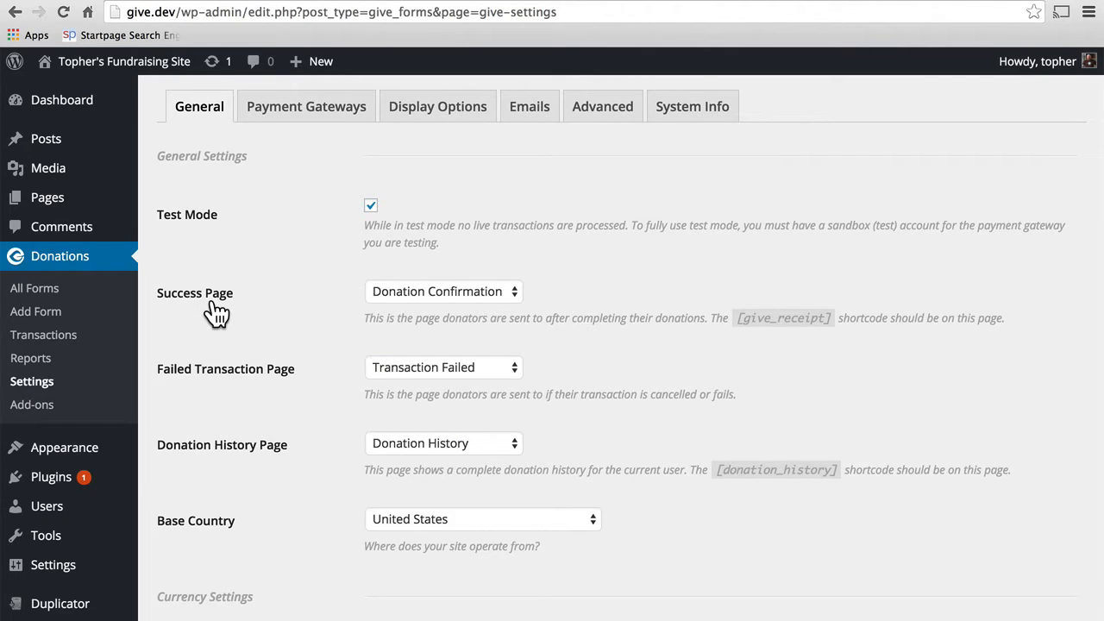
Step: Check the site's Pages list, then keep Donation Confirmation as the Success Page
{"action": "left_click", "coordinate": [39, 199]}
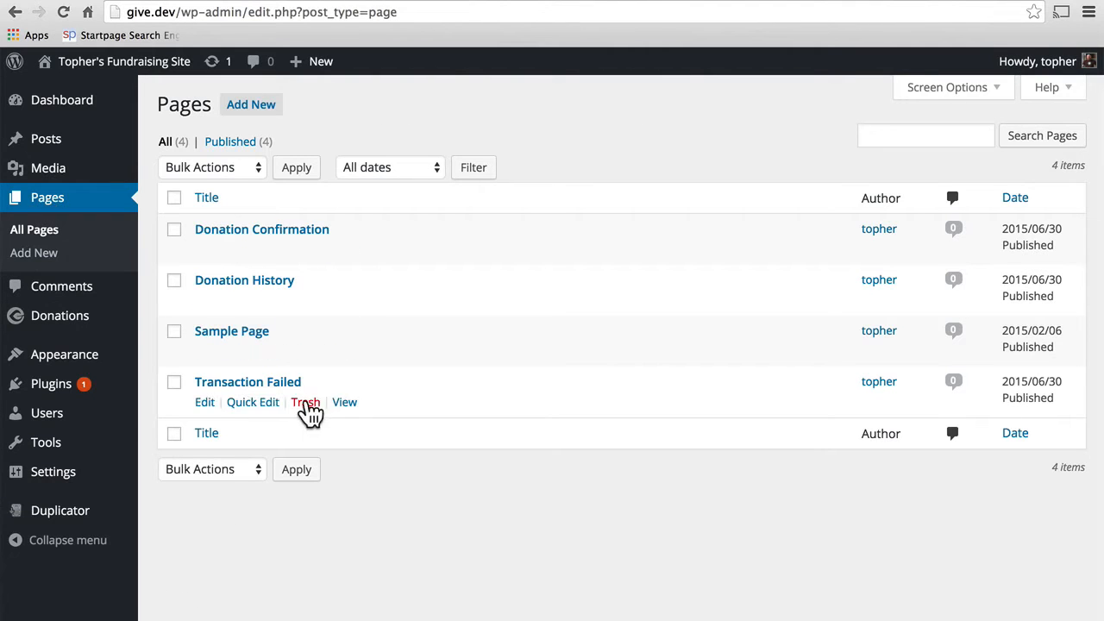
{"action": "left_click", "coordinate": [15, 12]}
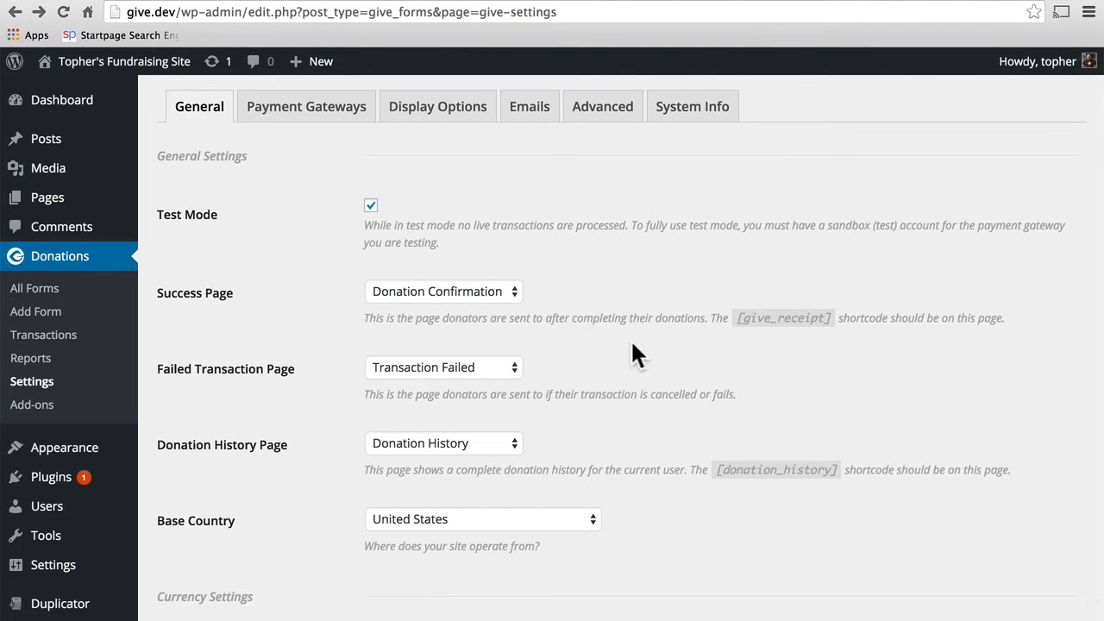
{"action": "left_click", "coordinate": [514, 293]}
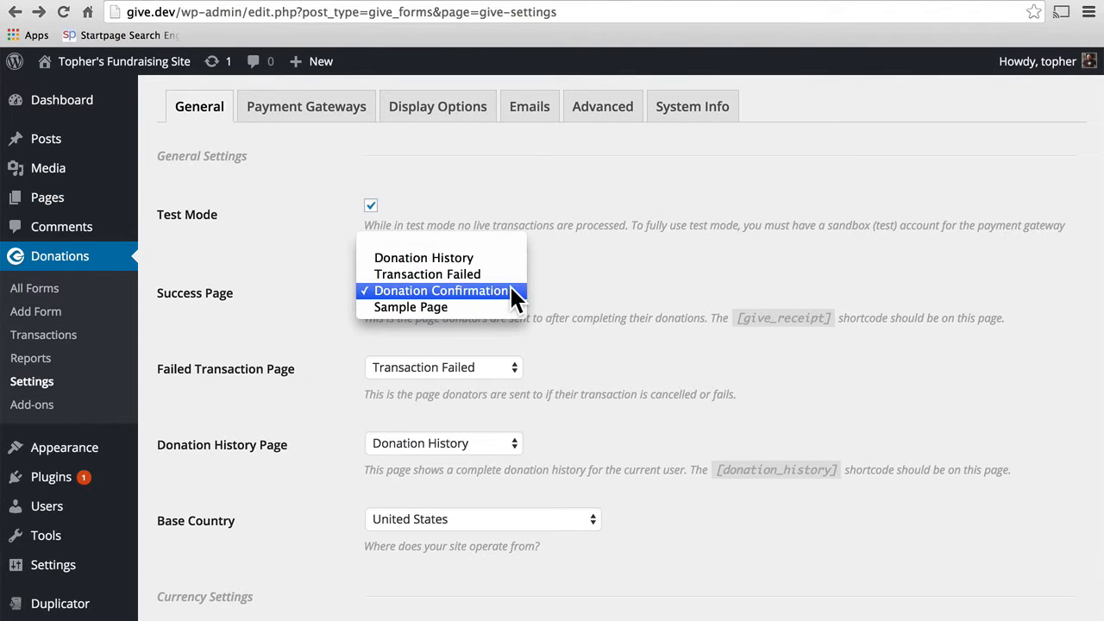
{"action": "left_click", "coordinate": [510, 290]}
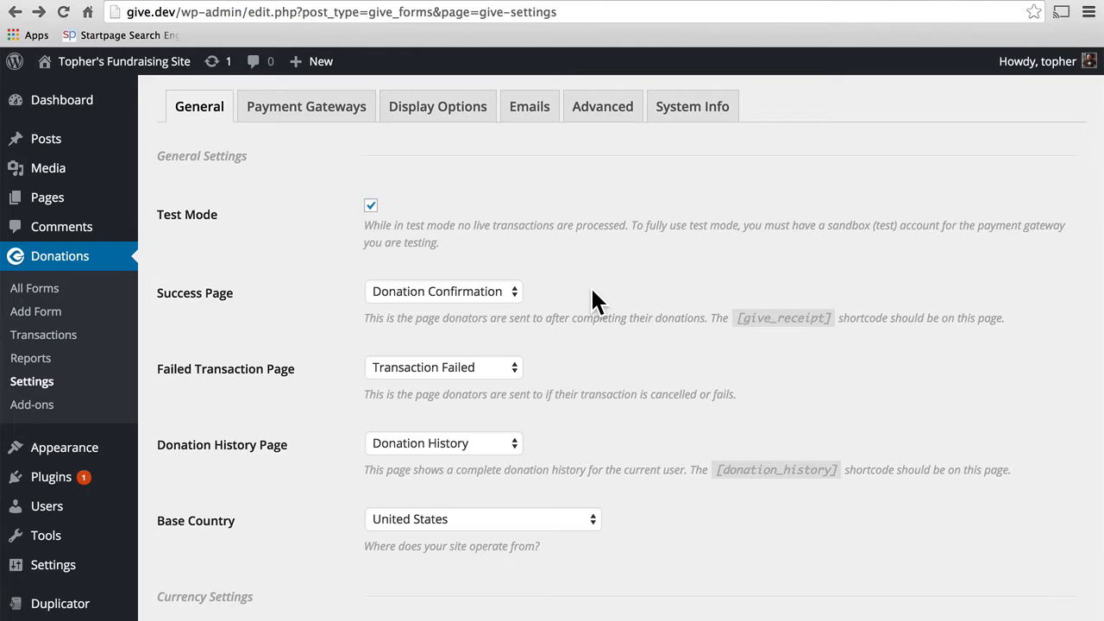
Step: Keep United States as Base Country and the currency position Before - $10
{"action": "scroll", "coordinate": [595, 298], "scroll_direction": "down", "scroll_amount": 3}
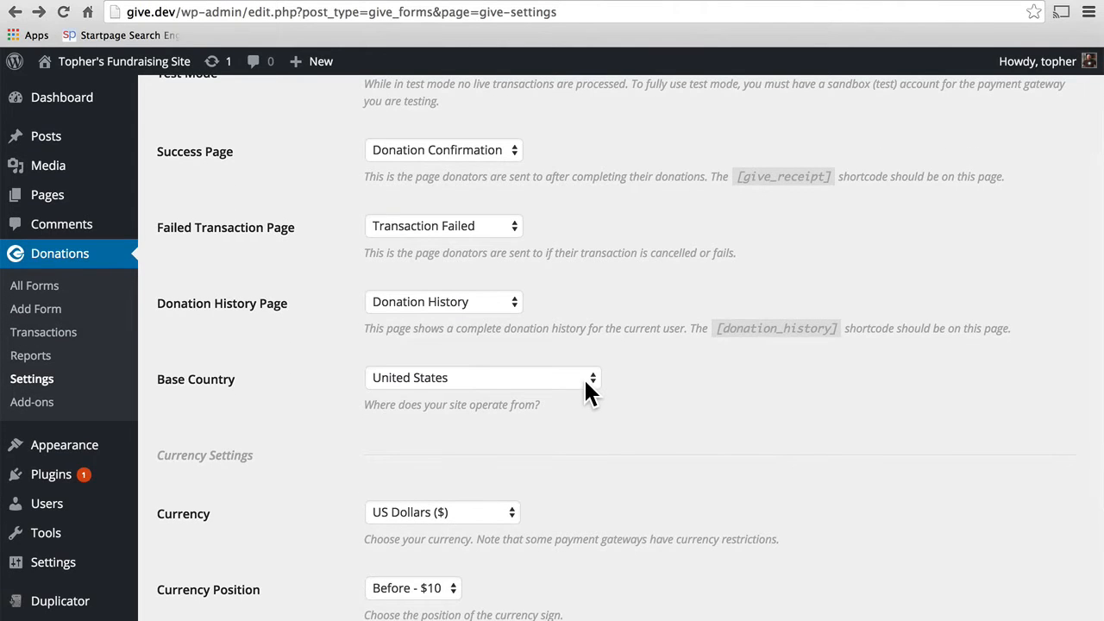
{"action": "left_click", "coordinate": [585, 388]}
{"action": "left_click", "coordinate": [584, 380]}
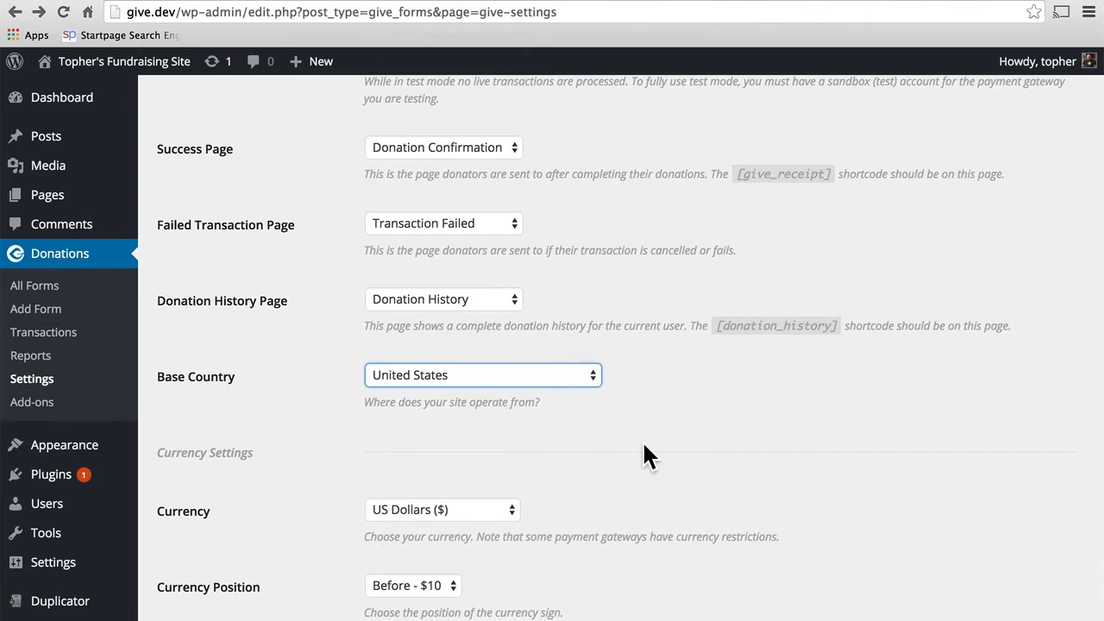
{"action": "scroll", "coordinate": [642, 440], "scroll_direction": "down", "scroll_amount": 5}
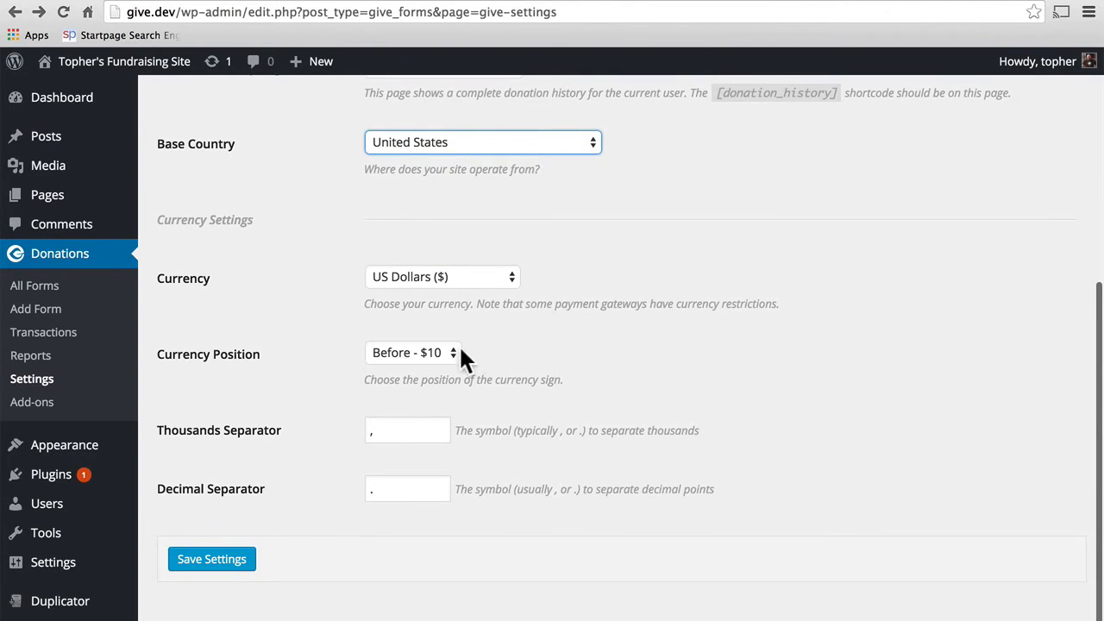
{"action": "left_click", "coordinate": [451, 348]}
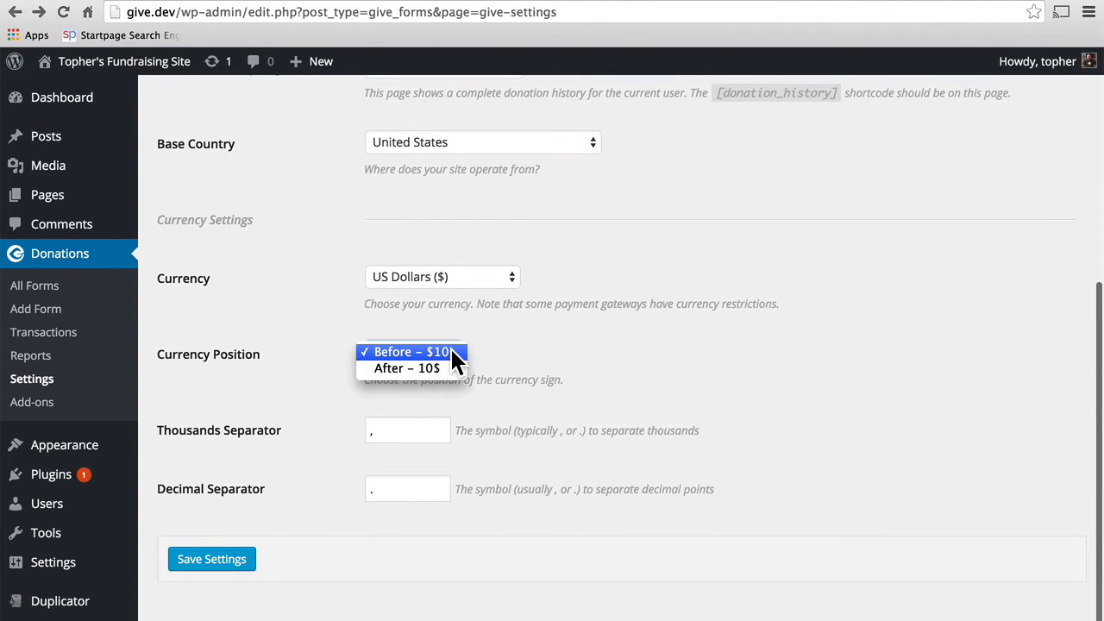
{"action": "left_click", "coordinate": [574, 339]}
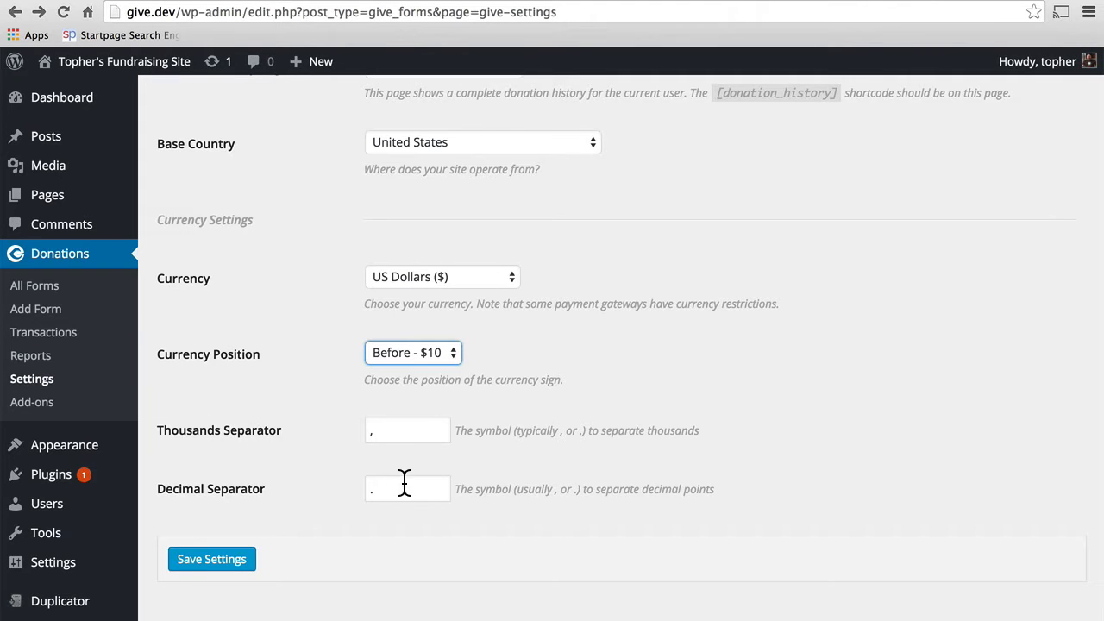
{"action": "scroll", "coordinate": [733, 284], "scroll_direction": "up", "scroll_amount": 8}
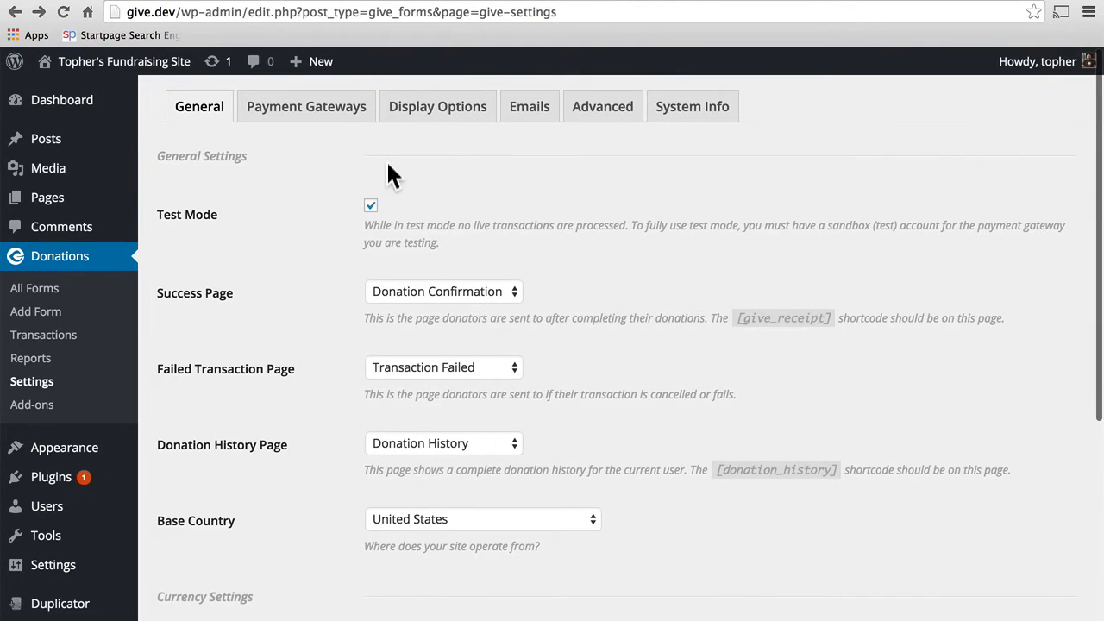
{"action": "left_click", "coordinate": [294, 105]}
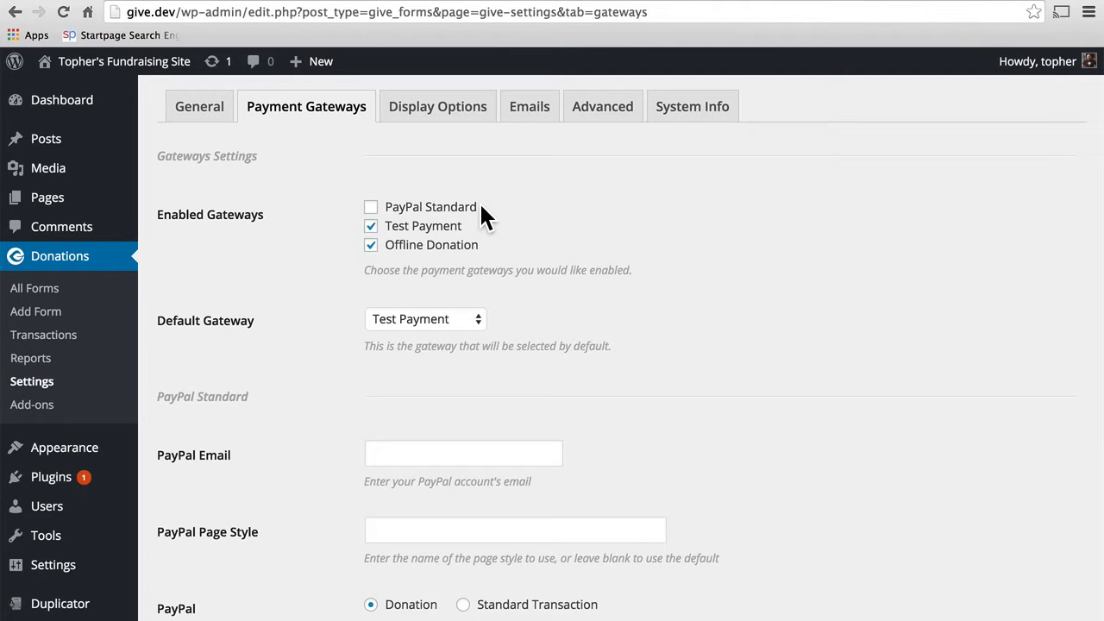
Step: Enable PayPal Standard as a gateway, keeping Test Payment as the Default Gateway
{"action": "left_click", "coordinate": [455, 208]}
{"action": "scroll", "coordinate": [613, 221], "scroll_direction": "down", "scroll_amount": 1}
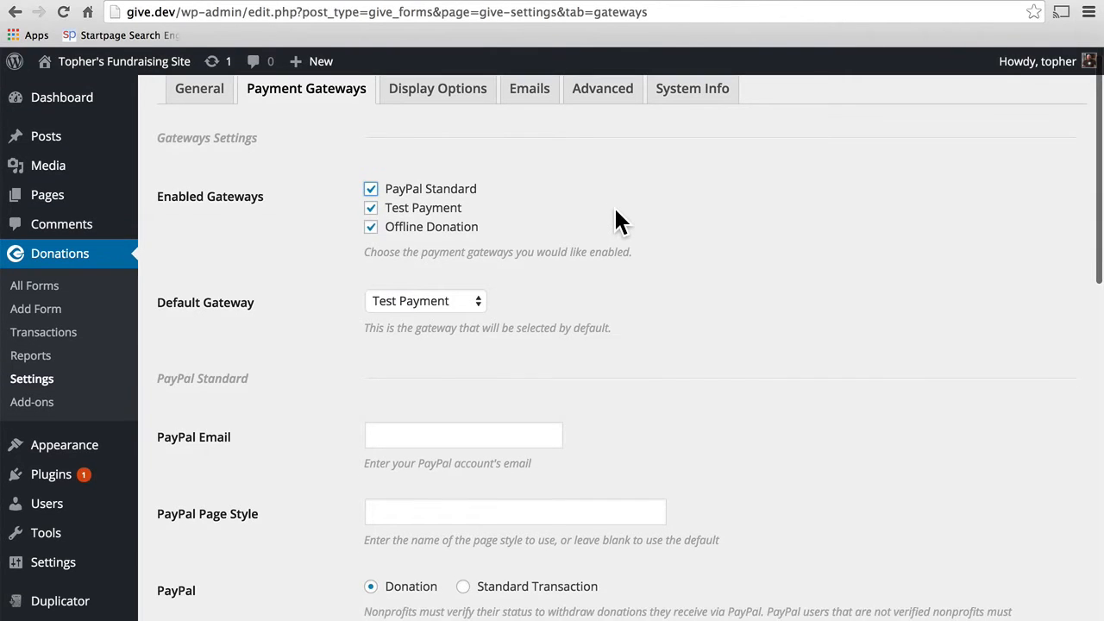
{"action": "left_click", "coordinate": [473, 315]}
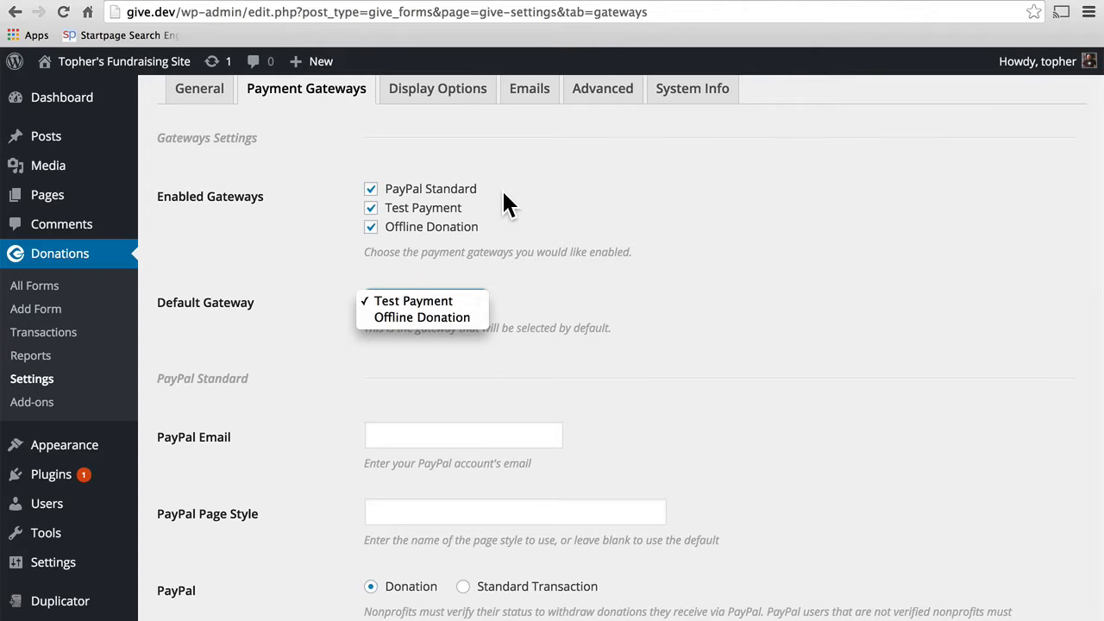
{"action": "left_click", "coordinate": [504, 192]}
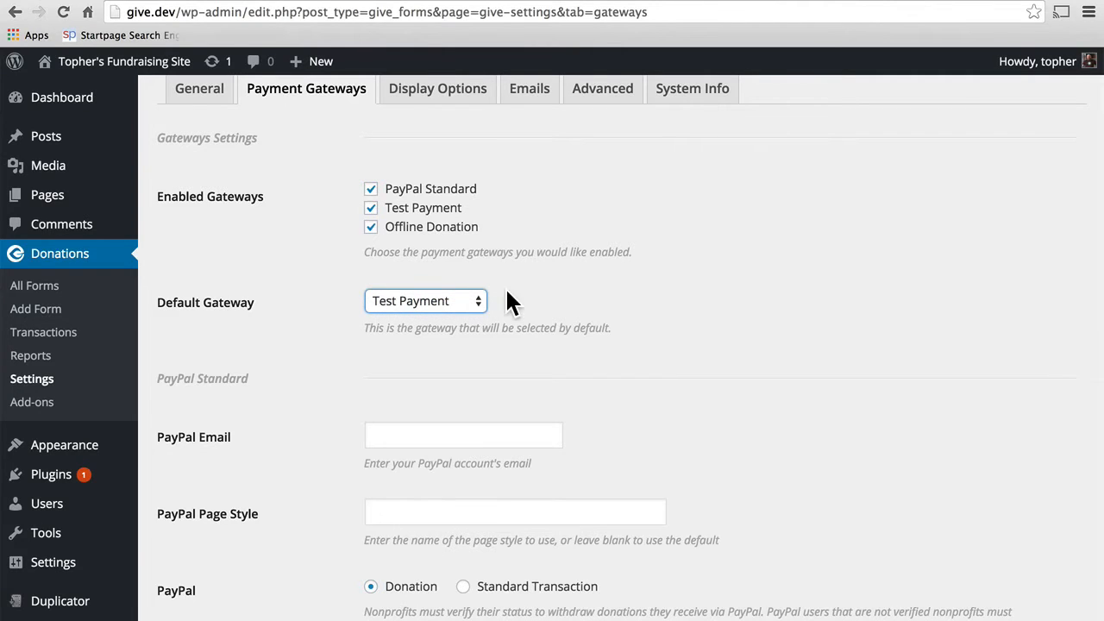
Step: Review the PayPal transaction type explanation and the Offline Donation Instructions
{"action": "scroll", "coordinate": [565, 302], "scroll_direction": "down", "scroll_amount": 4}
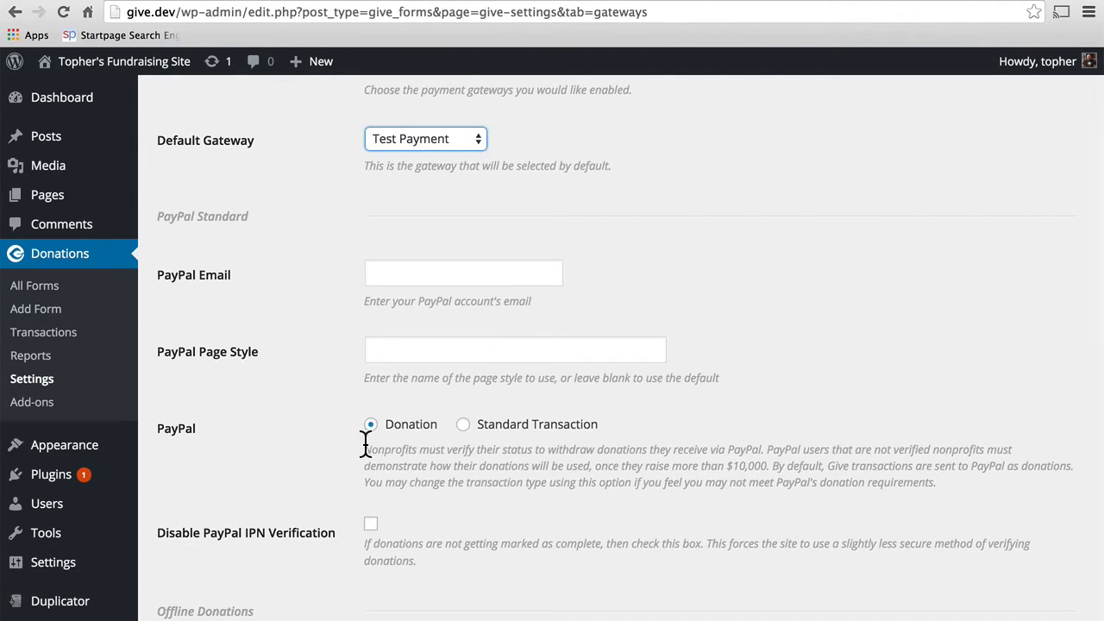
{"action": "left_click_drag", "start_coordinate": [362, 447], "coordinate": [953, 481]}
{"action": "left_click", "coordinate": [953, 481]}
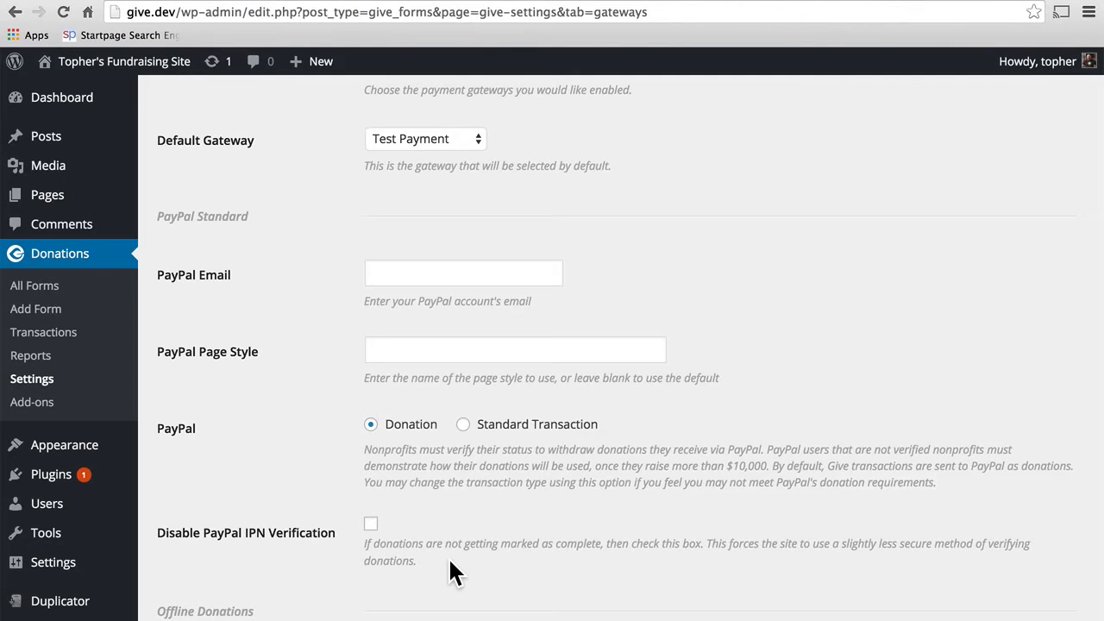
{"action": "scroll", "coordinate": [449, 559], "scroll_direction": "down", "scroll_amount": 8}
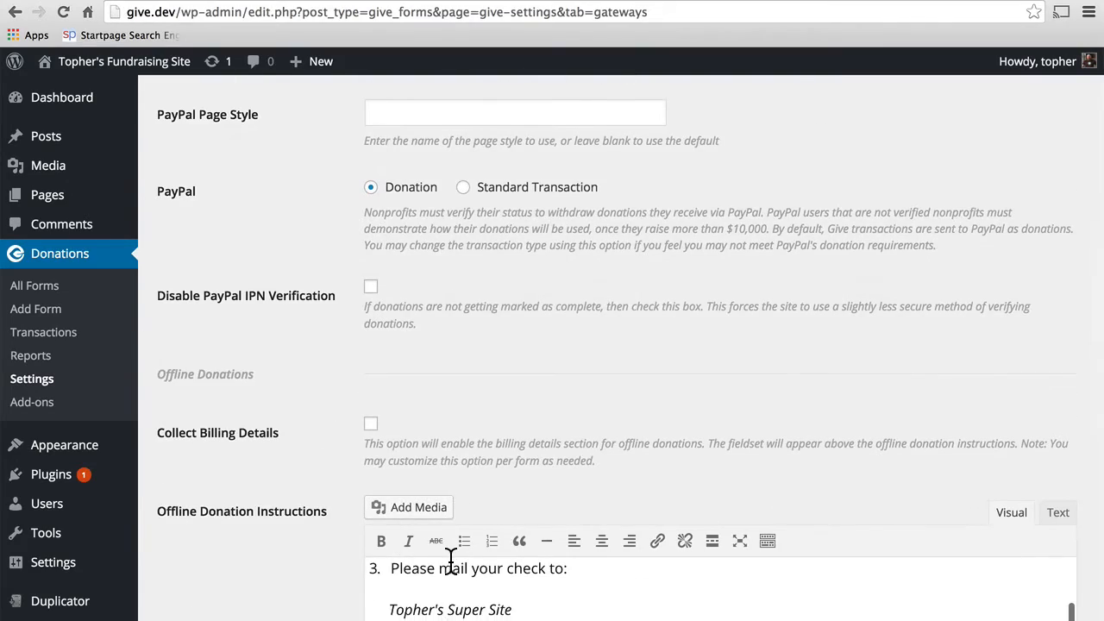
{"action": "scroll", "coordinate": [448, 559], "scroll_direction": "up", "scroll_amount": 4}
{"action": "scroll", "coordinate": [314, 530], "scroll_direction": "down", "scroll_amount": 6}
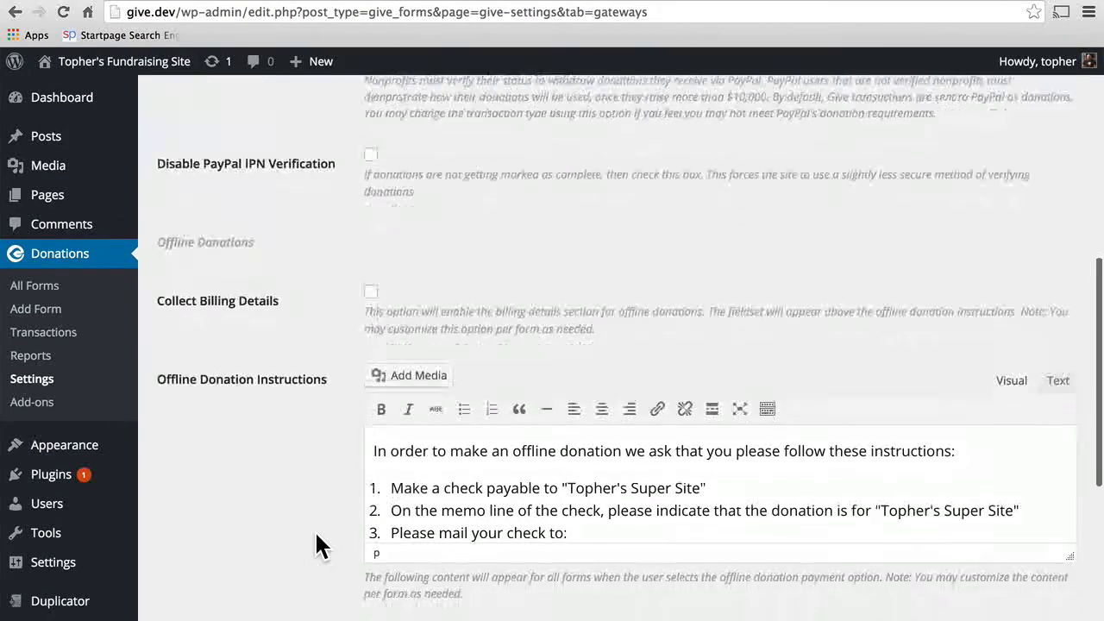
{"action": "scroll", "coordinate": [316, 545], "scroll_direction": "down", "scroll_amount": 4}
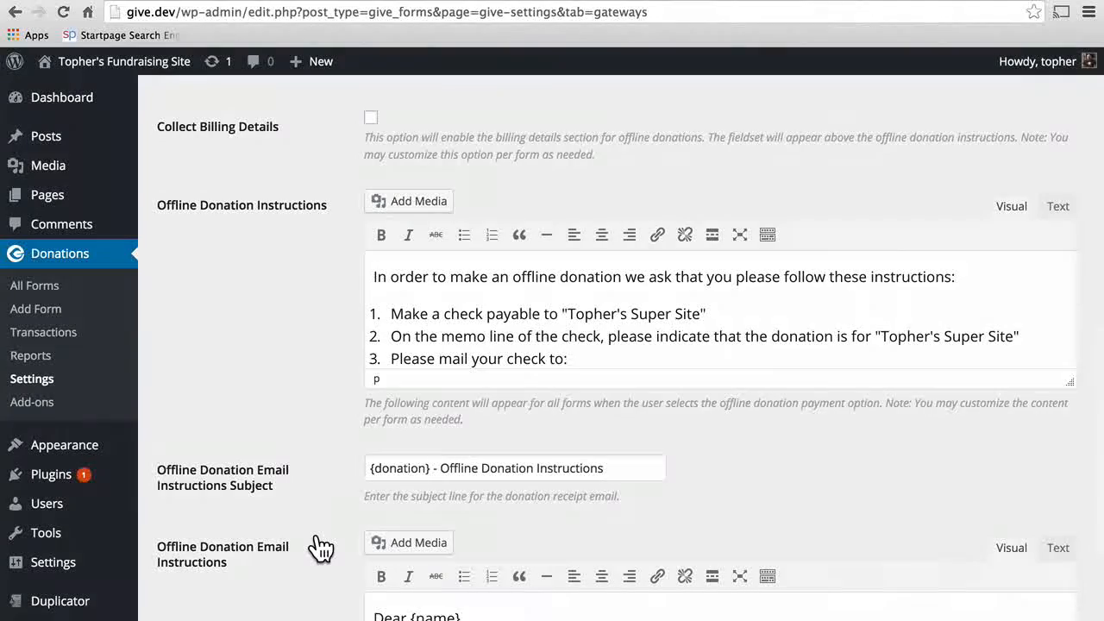
{"action": "scroll", "coordinate": [353, 440], "scroll_direction": "down", "scroll_amount": 1}
{"action": "scroll", "coordinate": [549, 315], "scroll_direction": "down", "scroll_amount": 2}
{"action": "scroll", "coordinate": [551, 306], "scroll_direction": "down", "scroll_amount": 5}
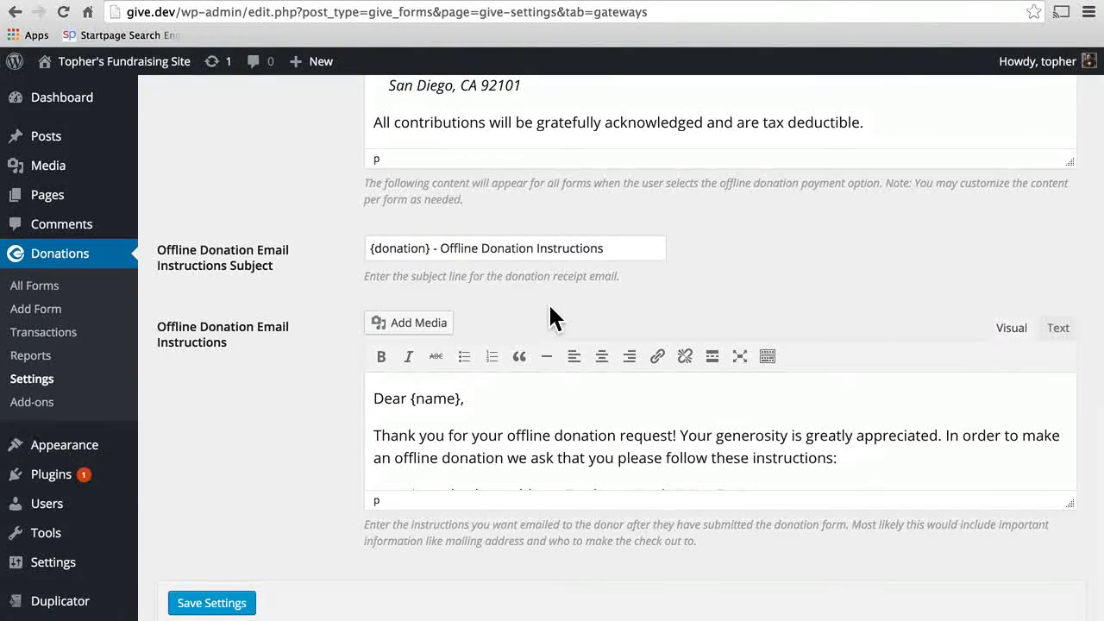
{"action": "scroll", "coordinate": [550, 317], "scroll_direction": "up", "scroll_amount": 10}
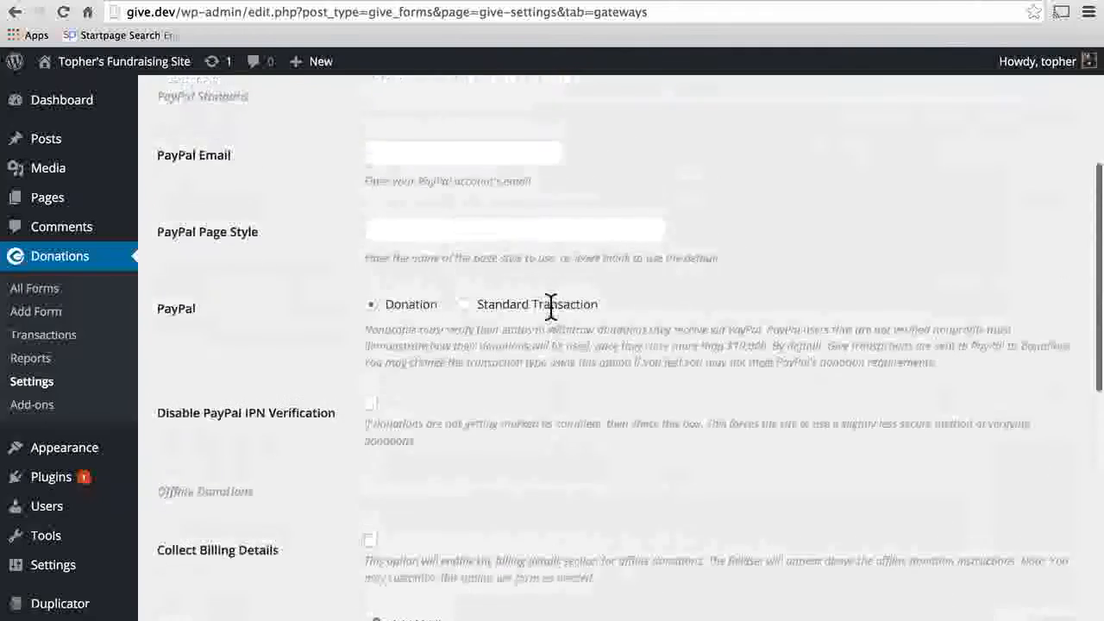
{"action": "scroll", "coordinate": [552, 312], "scroll_direction": "up", "scroll_amount": 4}
Step: Look through the Display Options checkboxes, leaving every one unchecked
{"action": "left_click", "coordinate": [447, 123]}
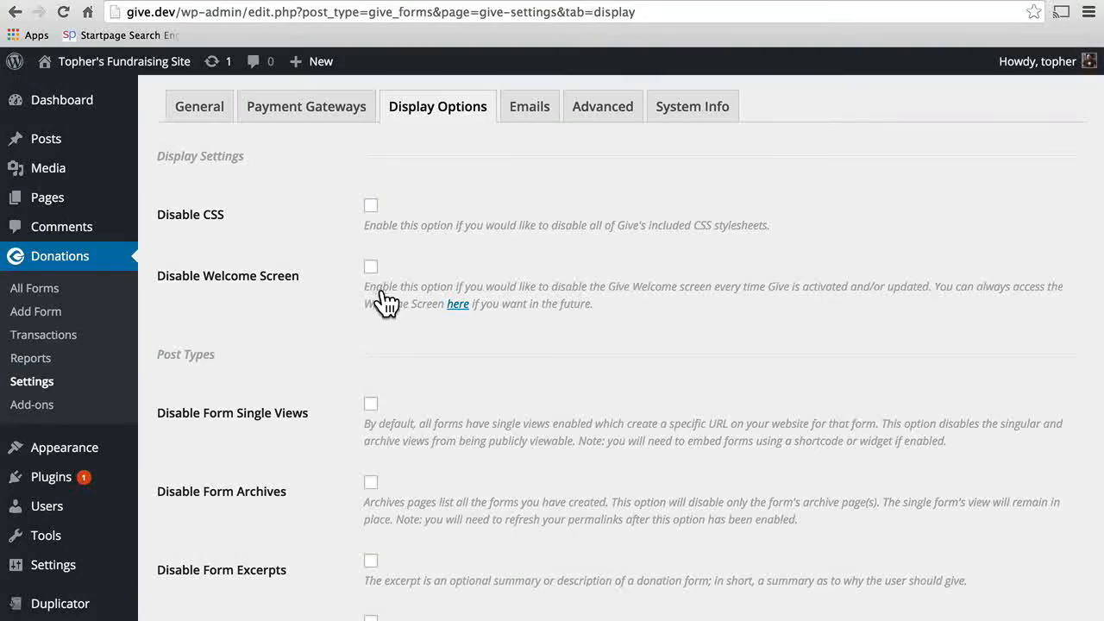
{"action": "scroll", "coordinate": [542, 353], "scroll_direction": "down", "scroll_amount": 1}
{"action": "scroll", "coordinate": [542, 361], "scroll_direction": "down", "scroll_amount": 4}
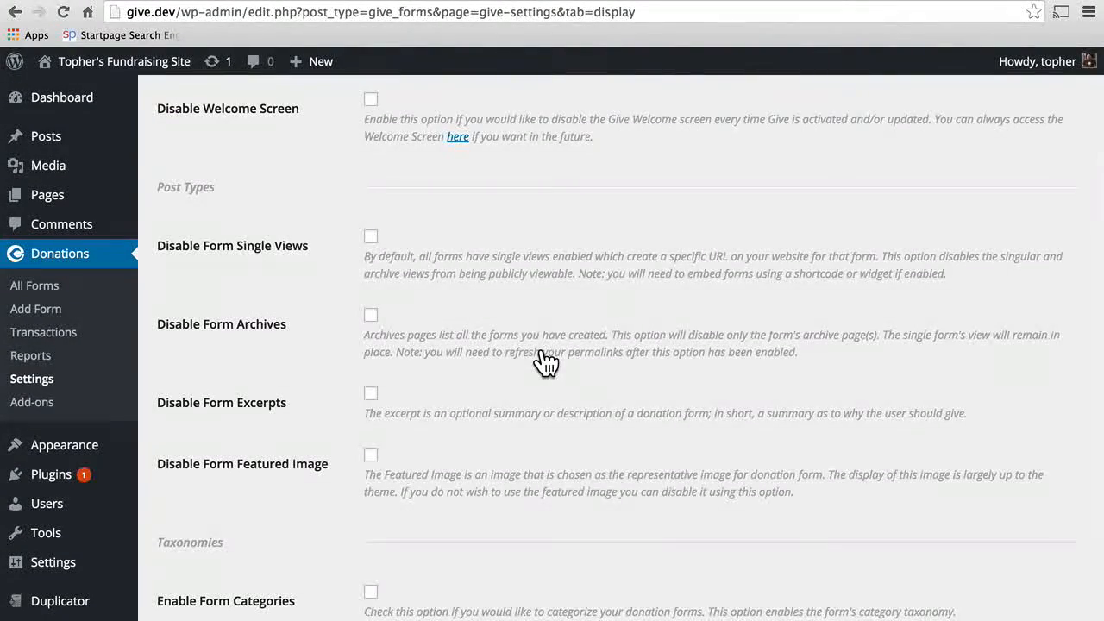
{"action": "scroll", "coordinate": [542, 358], "scroll_direction": "down", "scroll_amount": 4}
{"action": "scroll", "coordinate": [542, 358], "scroll_direction": "up", "scroll_amount": 3}
{"action": "scroll", "coordinate": [542, 360], "scroll_direction": "down", "scroll_amount": 2}
{"action": "scroll", "coordinate": [542, 360], "scroll_direction": "up", "scroll_amount": 1}
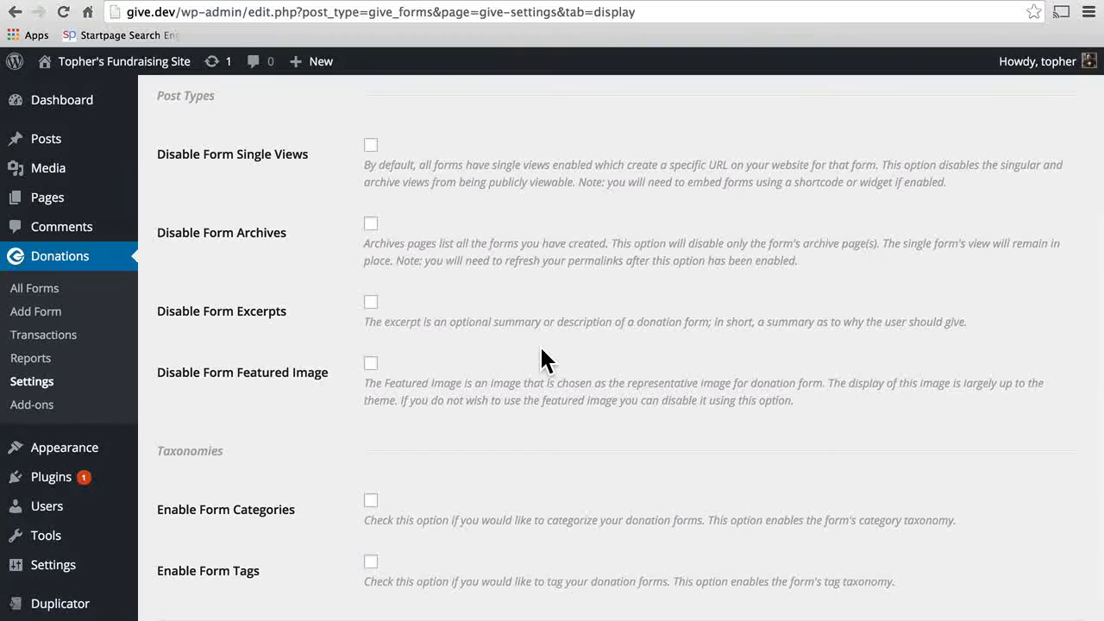
{"action": "scroll", "coordinate": [542, 360], "scroll_direction": "up", "scroll_amount": 5}
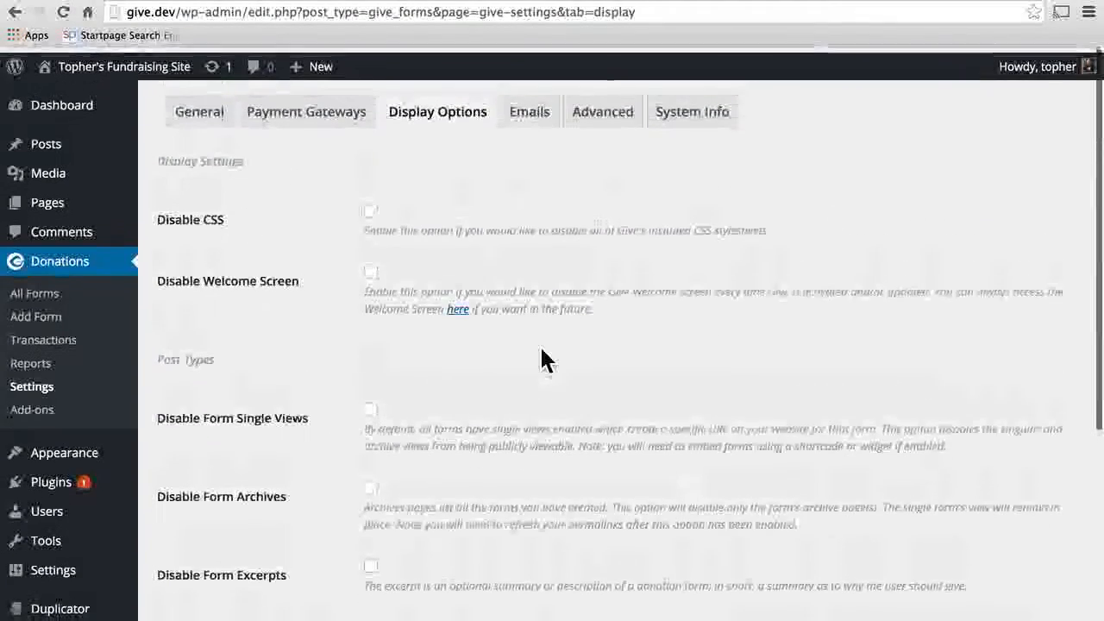
{"action": "left_click", "coordinate": [529, 110]}
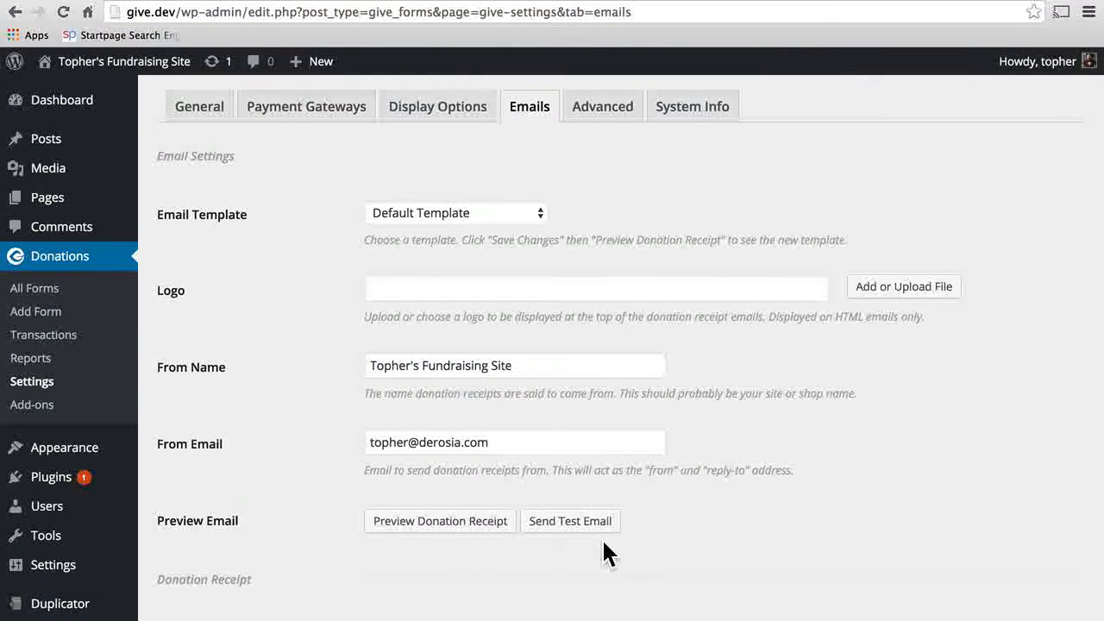
Step: Set the Email Template to Default Template
{"action": "left_click", "coordinate": [366, 210]}
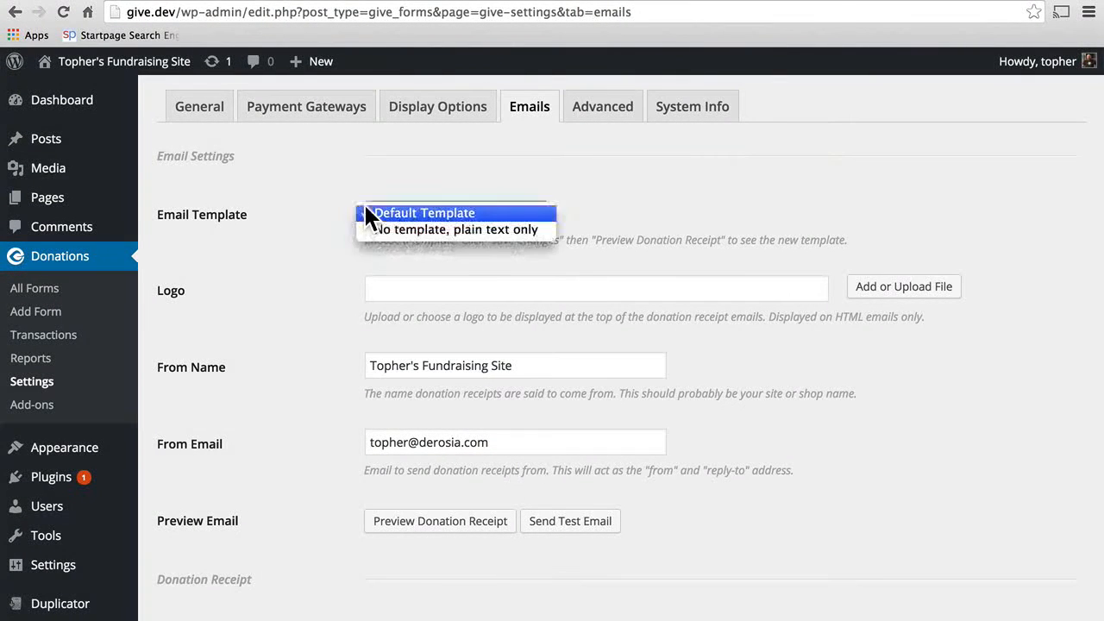
{"action": "left_click", "coordinate": [370, 226]}
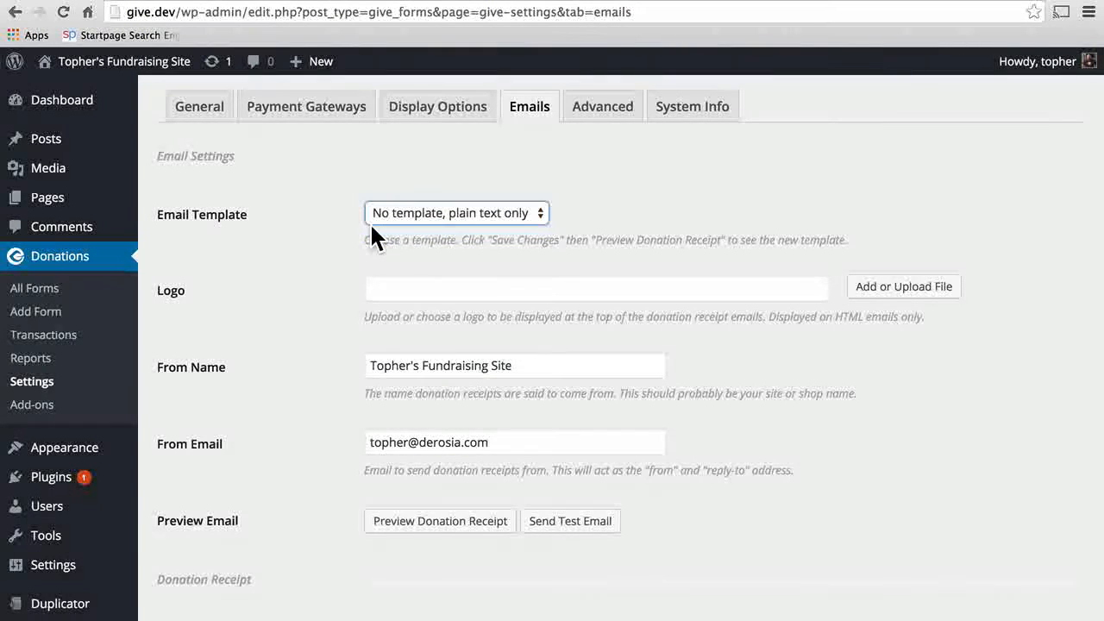
{"action": "left_click", "coordinate": [433, 214]}
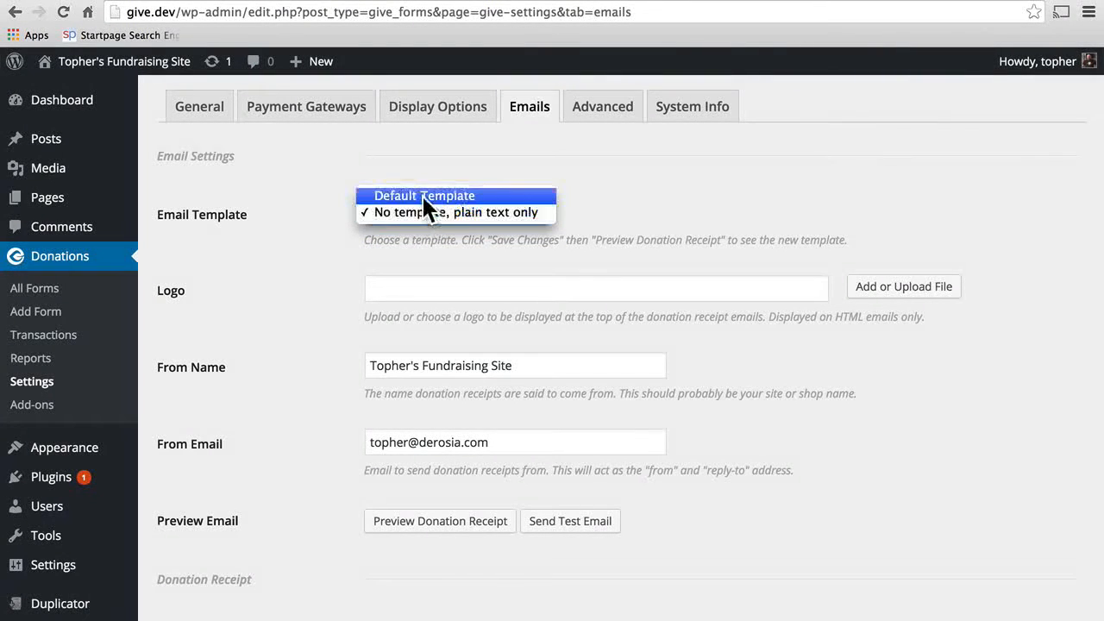
{"action": "left_click", "coordinate": [436, 197]}
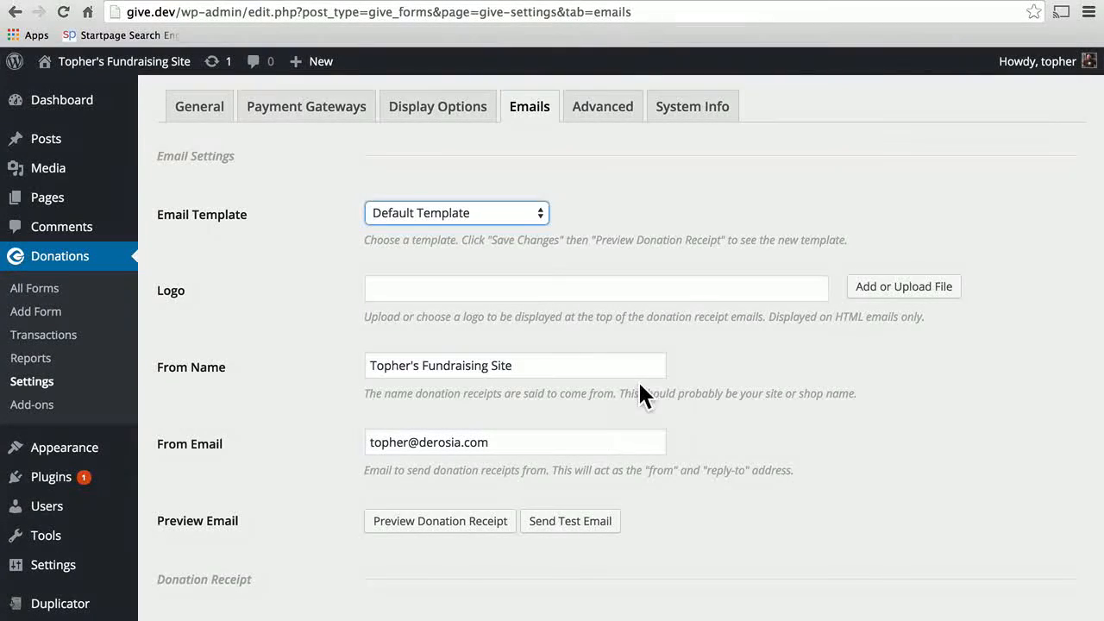
Step: Review the donation receipt text with its {receipt_link} line and the notification recipient addresses
{"action": "scroll", "coordinate": [600, 439], "scroll_direction": "down", "scroll_amount": 5}
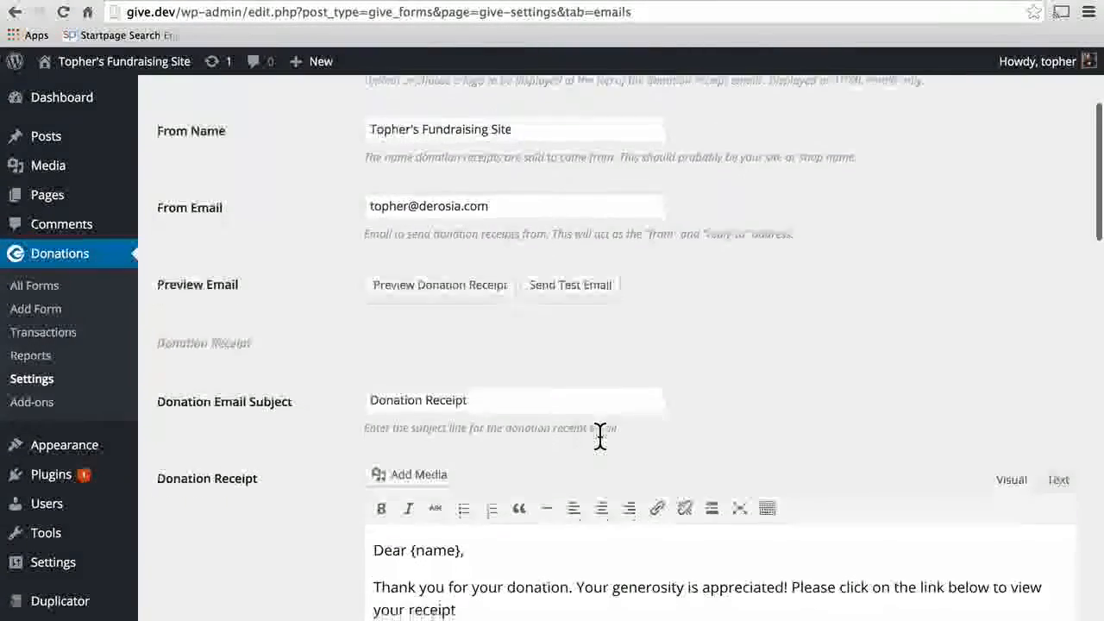
{"action": "scroll", "coordinate": [600, 438], "scroll_direction": "down", "scroll_amount": 2}
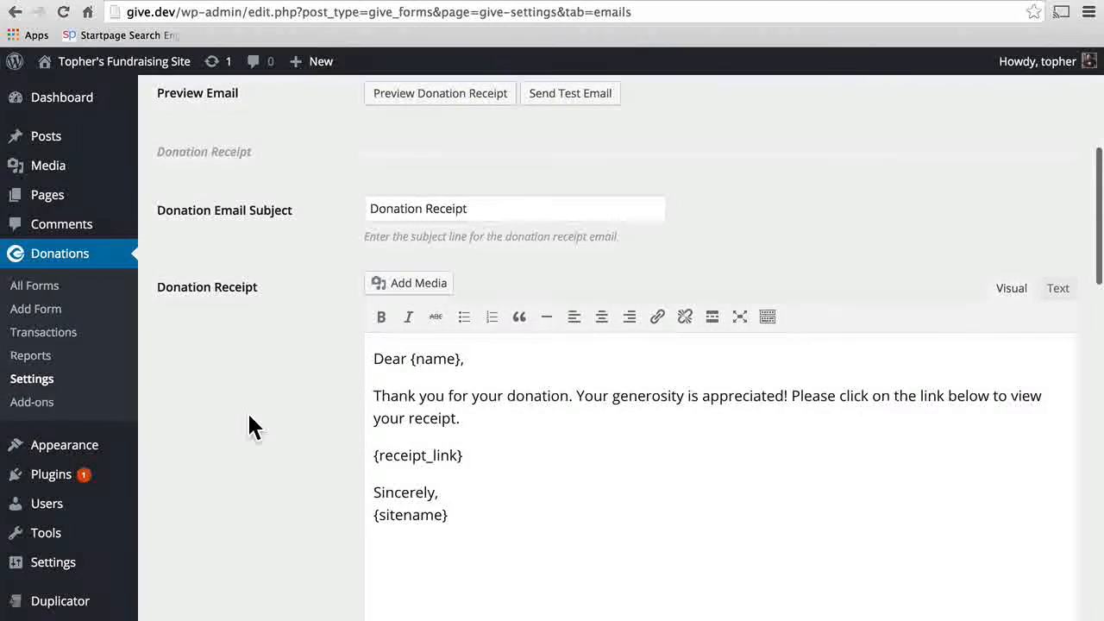
{"action": "scroll", "coordinate": [248, 426], "scroll_direction": "down", "scroll_amount": 3}
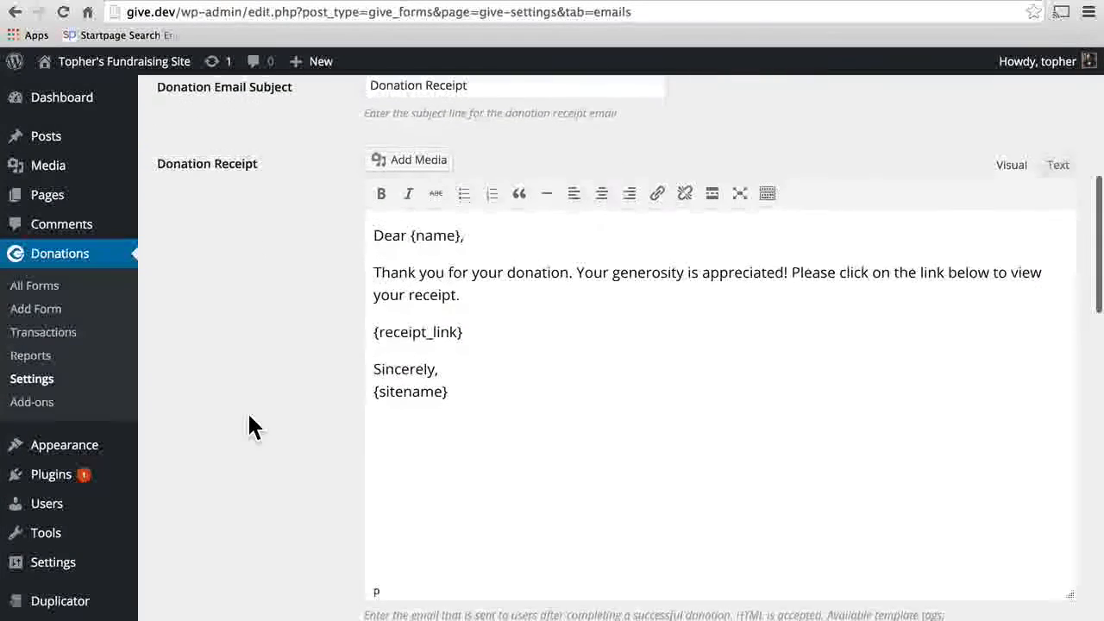
{"action": "triple_click", "coordinate": [565, 334]}
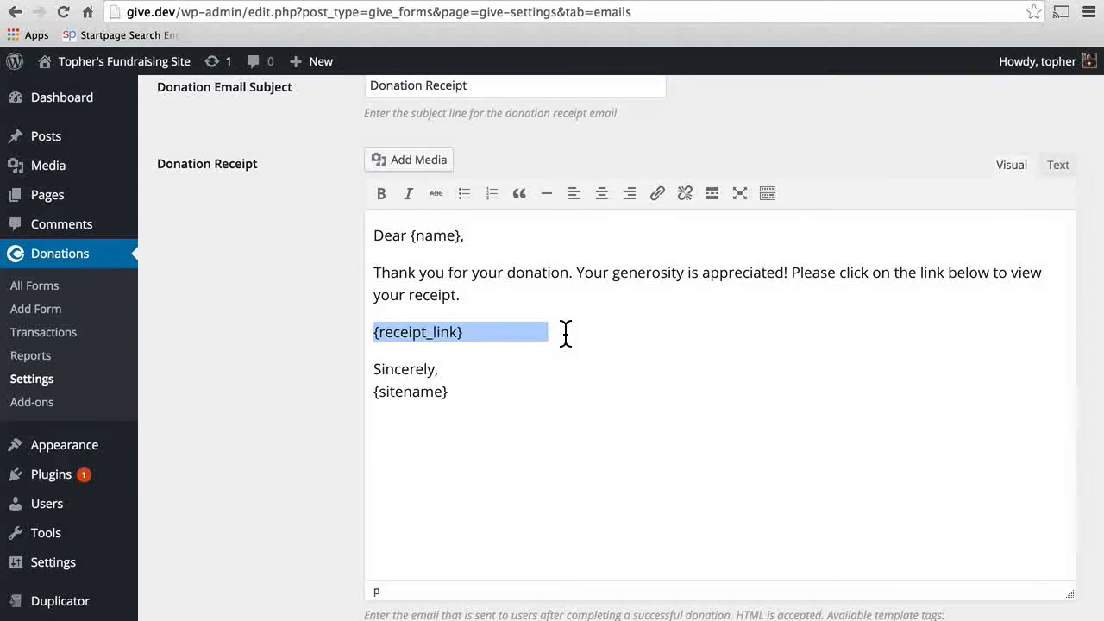
{"action": "scroll", "coordinate": [565, 334], "scroll_direction": "down", "scroll_amount": 7}
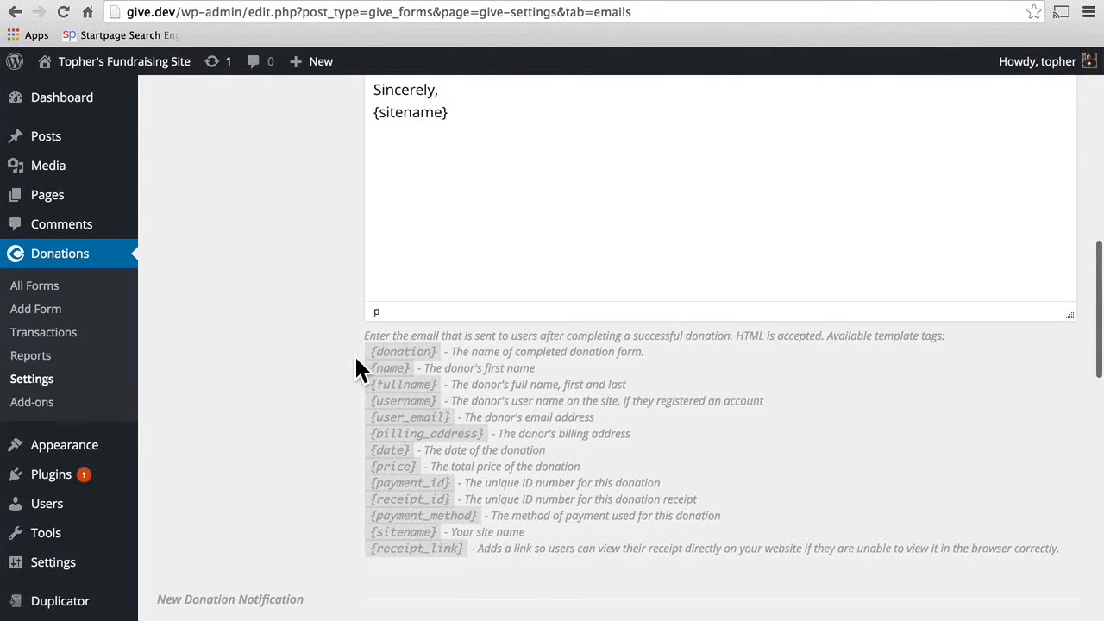
{"action": "scroll", "coordinate": [491, 269], "scroll_direction": "up", "scroll_amount": 5}
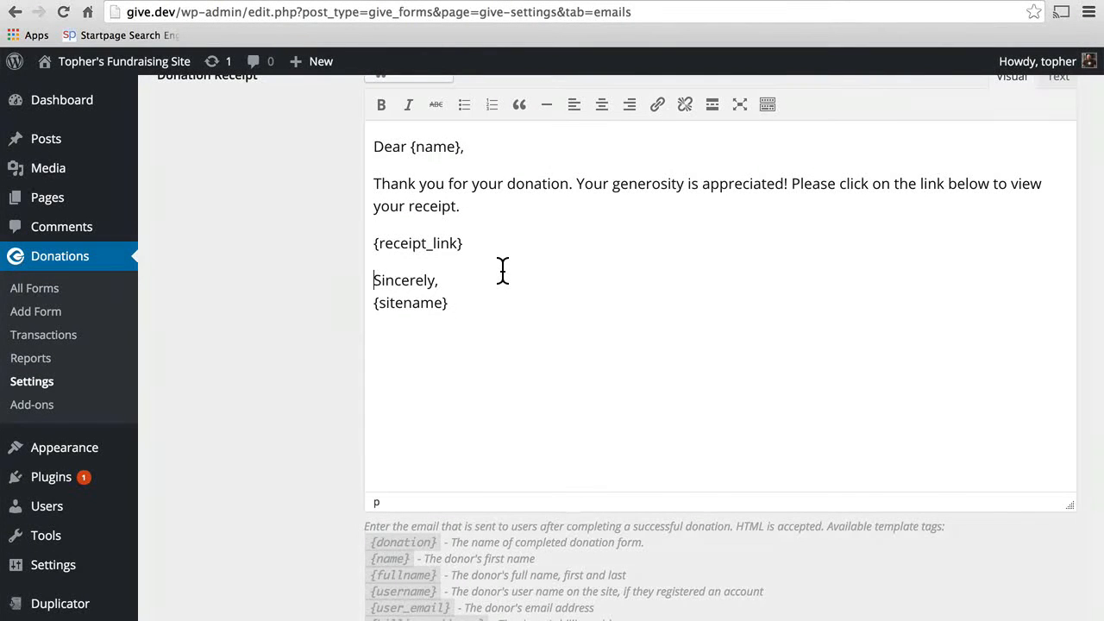
{"action": "scroll", "coordinate": [493, 251], "scroll_direction": "down", "scroll_amount": 7}
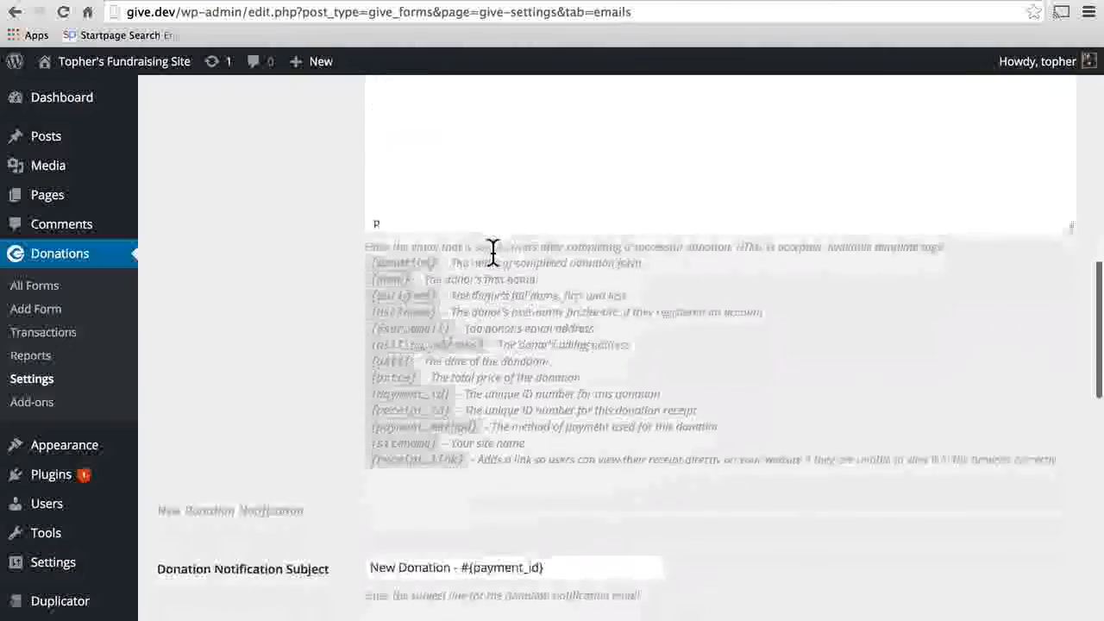
{"action": "scroll", "coordinate": [493, 251], "scroll_direction": "down", "scroll_amount": 7}
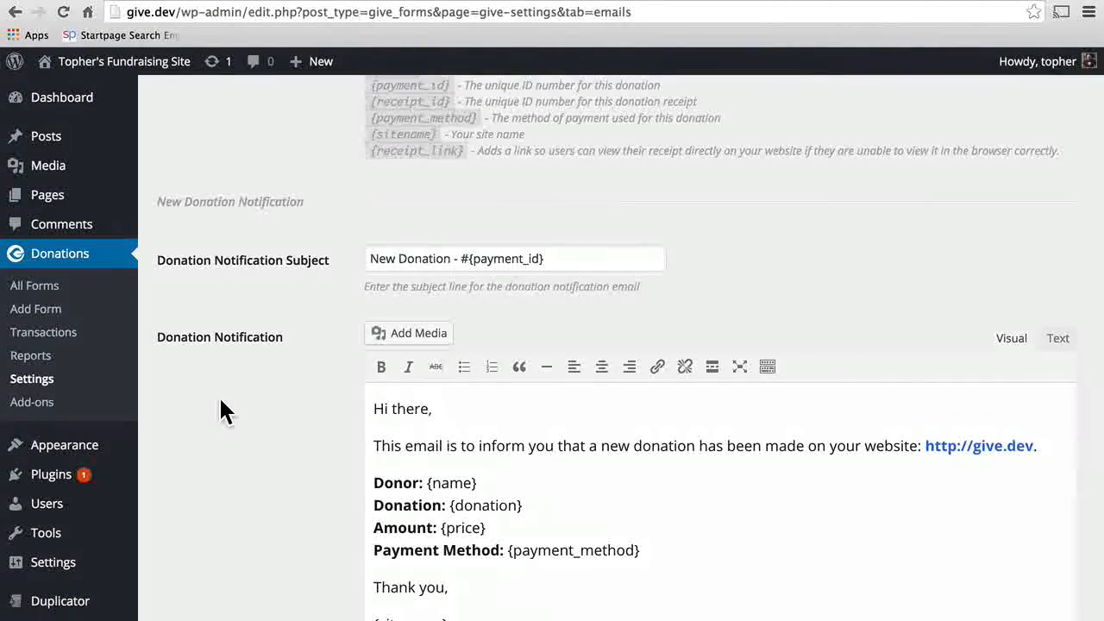
{"action": "scroll", "coordinate": [221, 401], "scroll_direction": "down", "scroll_amount": 5}
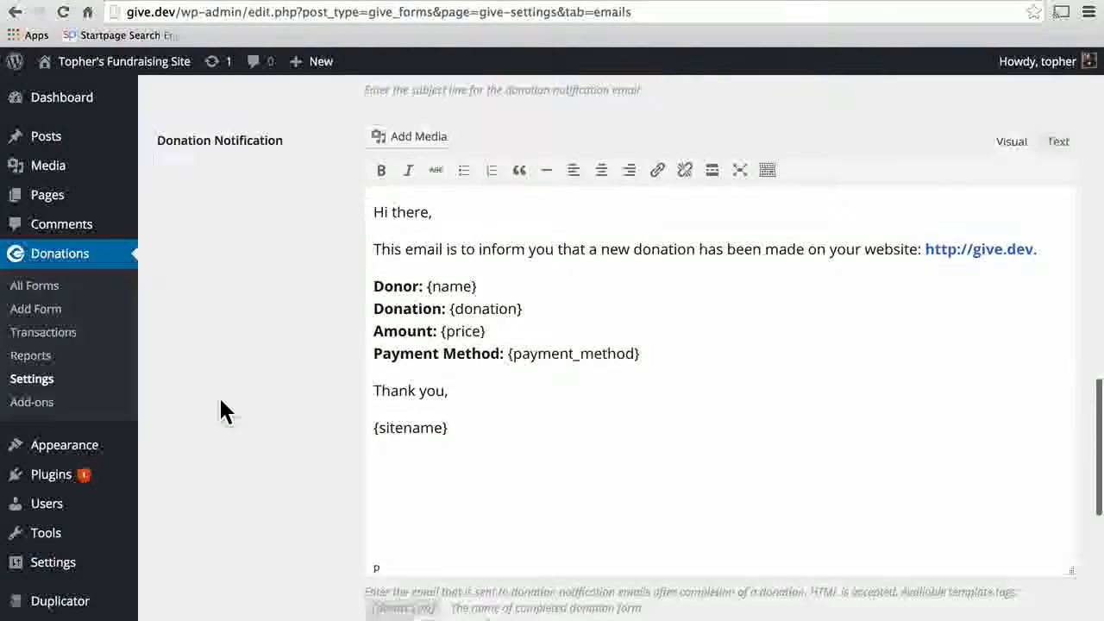
{"action": "scroll", "coordinate": [220, 413], "scroll_direction": "down", "scroll_amount": 15}
{"action": "left_click", "coordinate": [569, 322]}
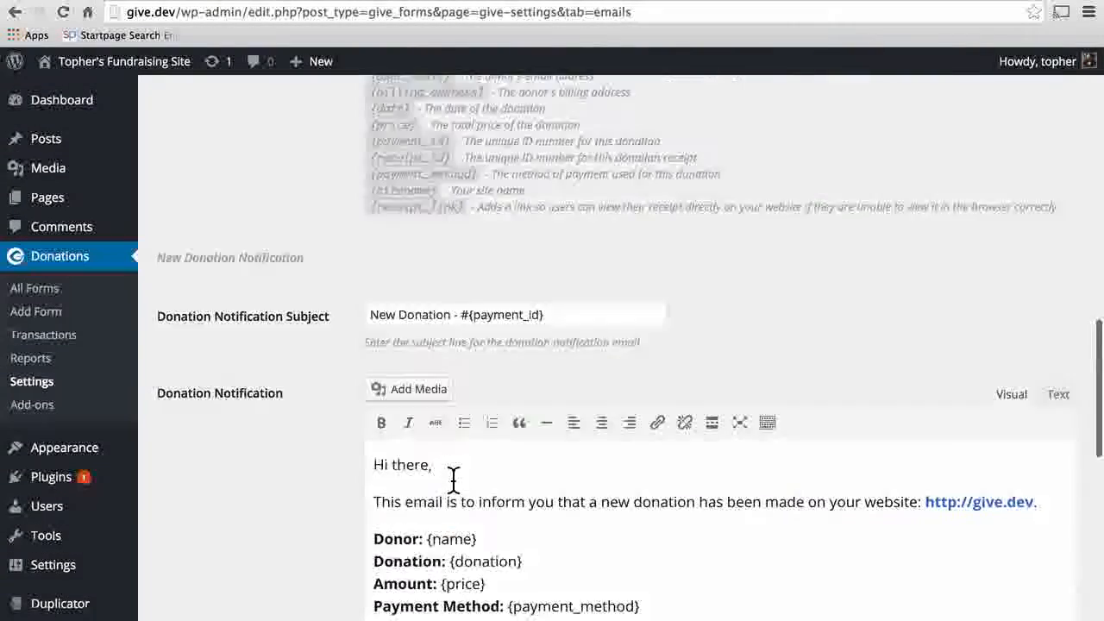
{"action": "scroll", "coordinate": [451, 480], "scroll_direction": "up", "scroll_amount": 10}
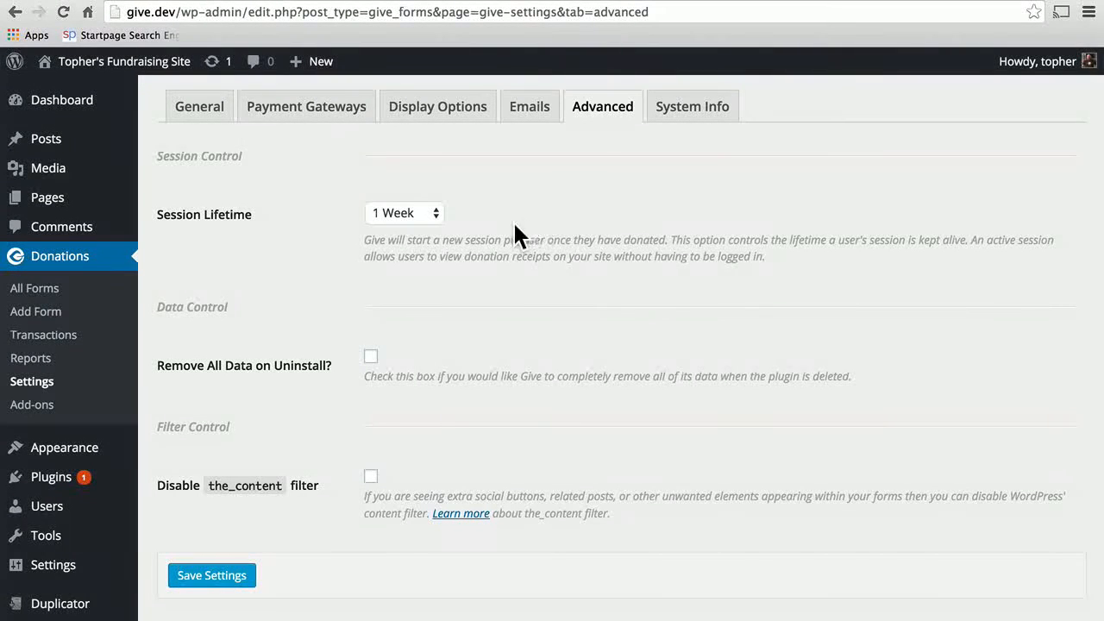
{"action": "left_click", "coordinate": [434, 210]}
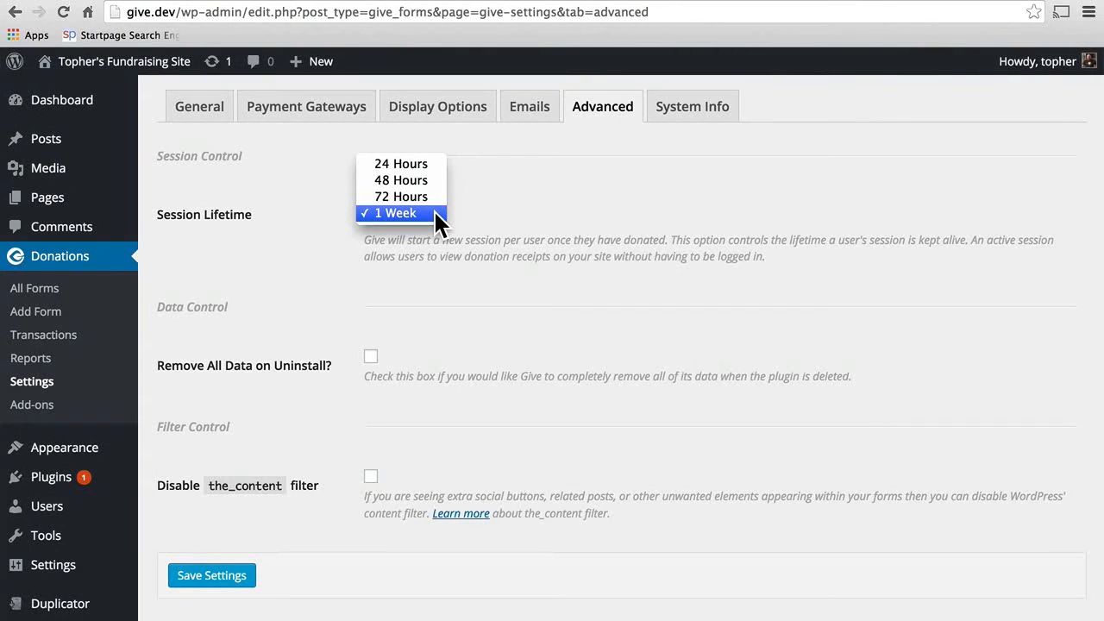
{"action": "left_click", "coordinate": [530, 198]}
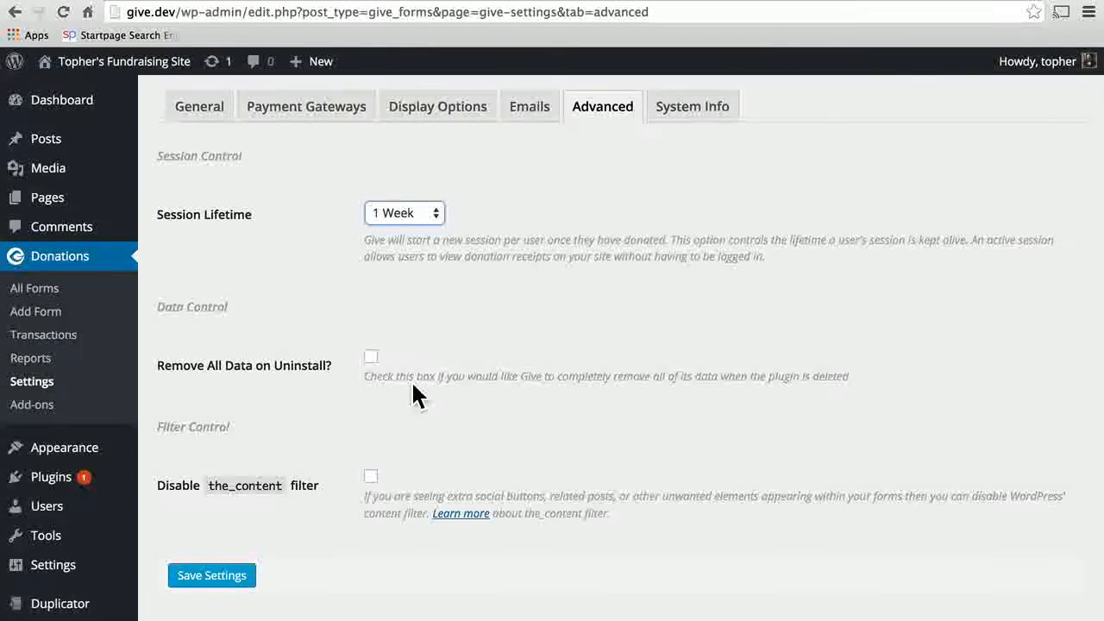
{"action": "scroll", "coordinate": [413, 390], "scroll_direction": "down", "scroll_amount": 1}
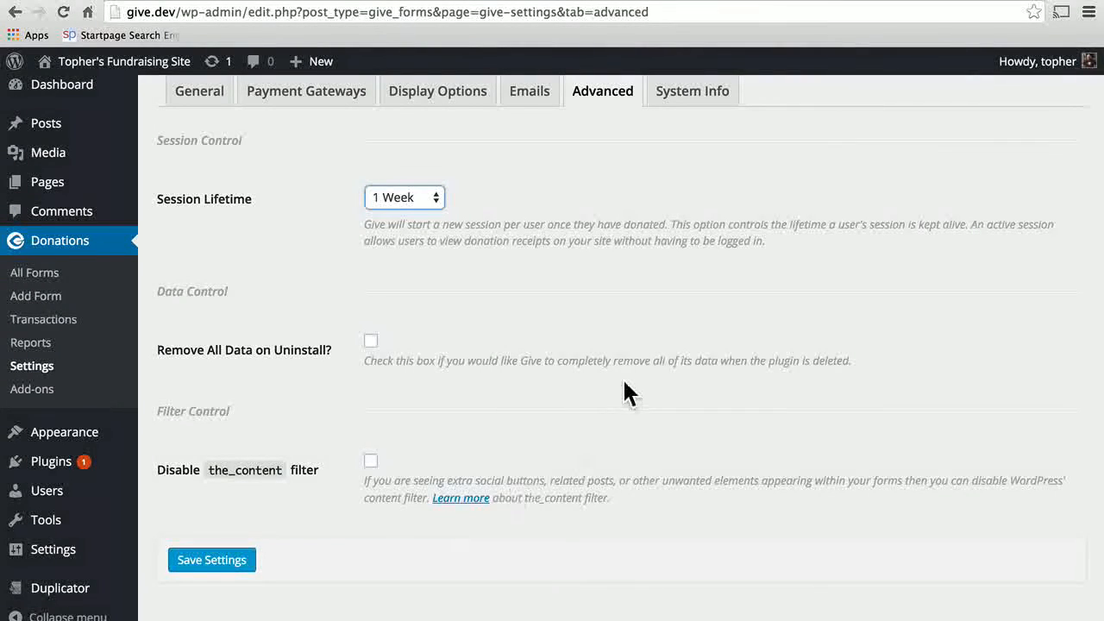
{"action": "scroll", "coordinate": [623, 389], "scroll_direction": "up", "scroll_amount": 2}
{"action": "left_click", "coordinate": [693, 114]}
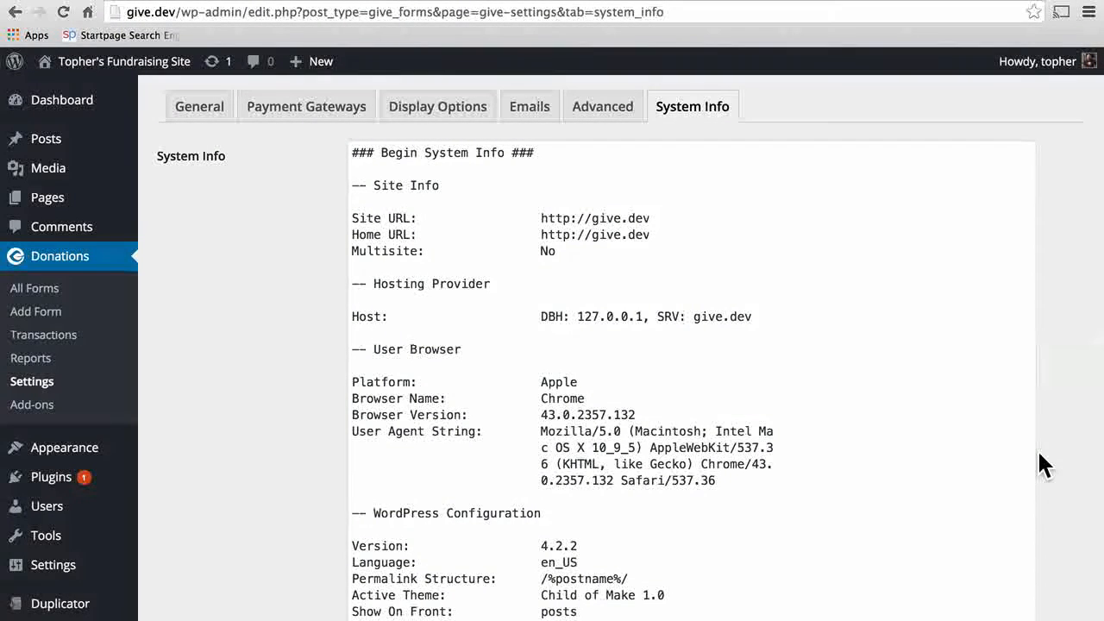
Step: Download the System Info file from the System Info tab
{"action": "scroll", "coordinate": [946, 459], "scroll_direction": "down", "scroll_amount": 15}
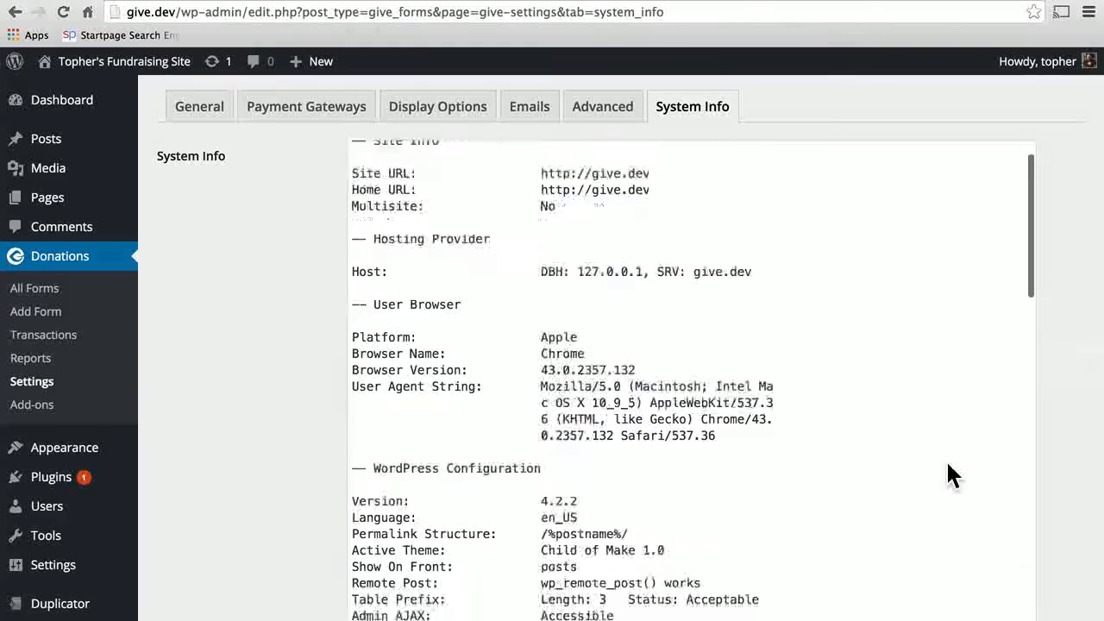
{"action": "scroll", "coordinate": [946, 470], "scroll_direction": "down", "scroll_amount": 10}
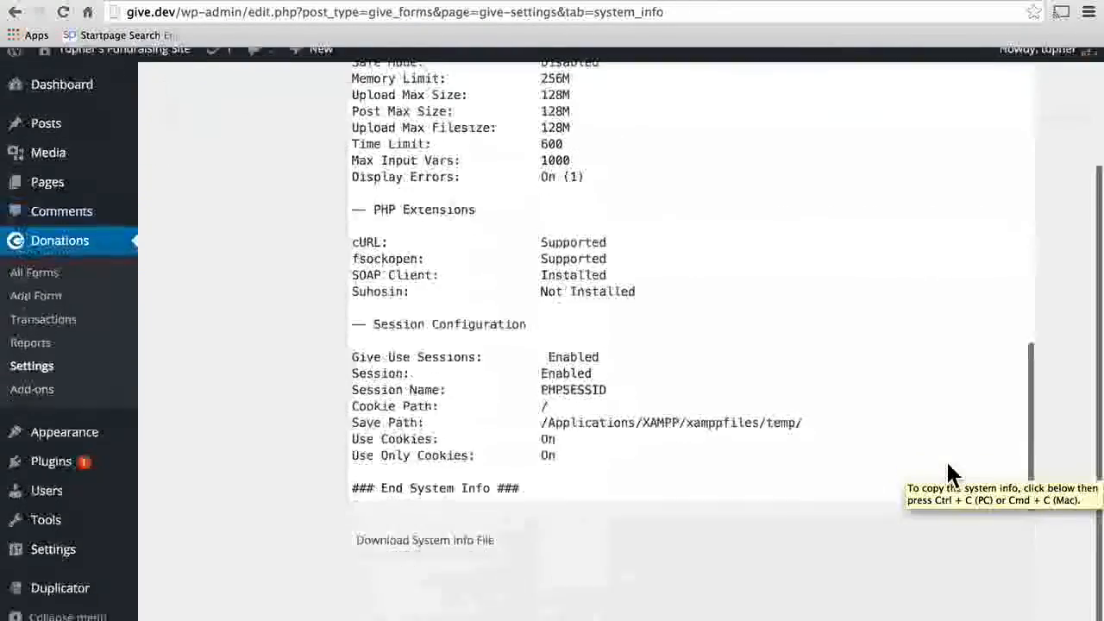
{"action": "left_click", "coordinate": [434, 558]}
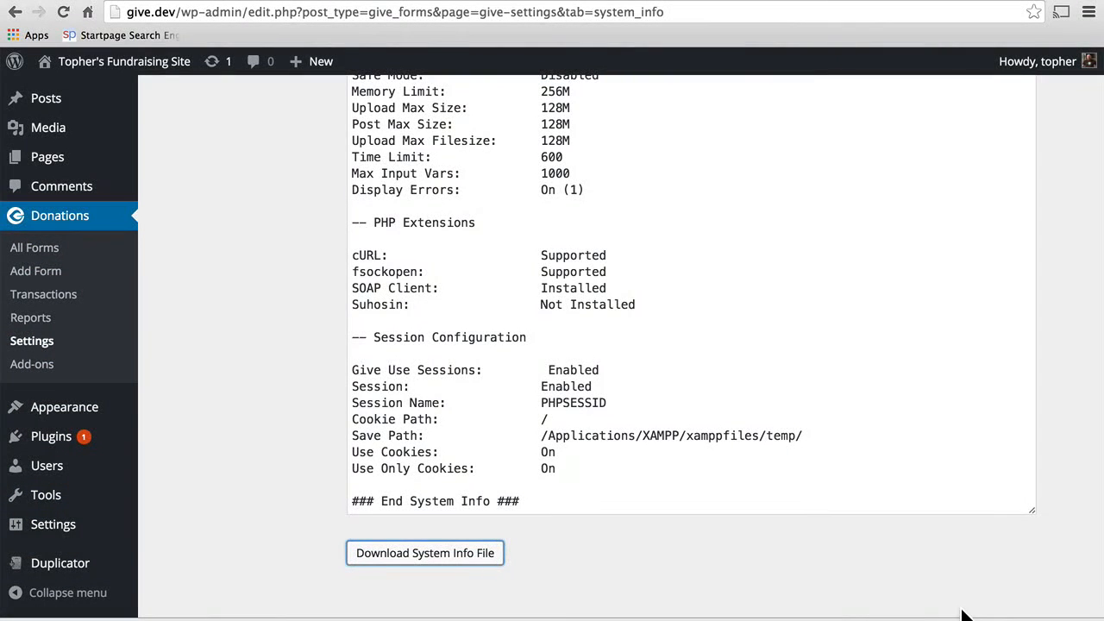
{"action": "scroll", "coordinate": [1045, 311], "scroll_direction": "up", "scroll_amount": 3}
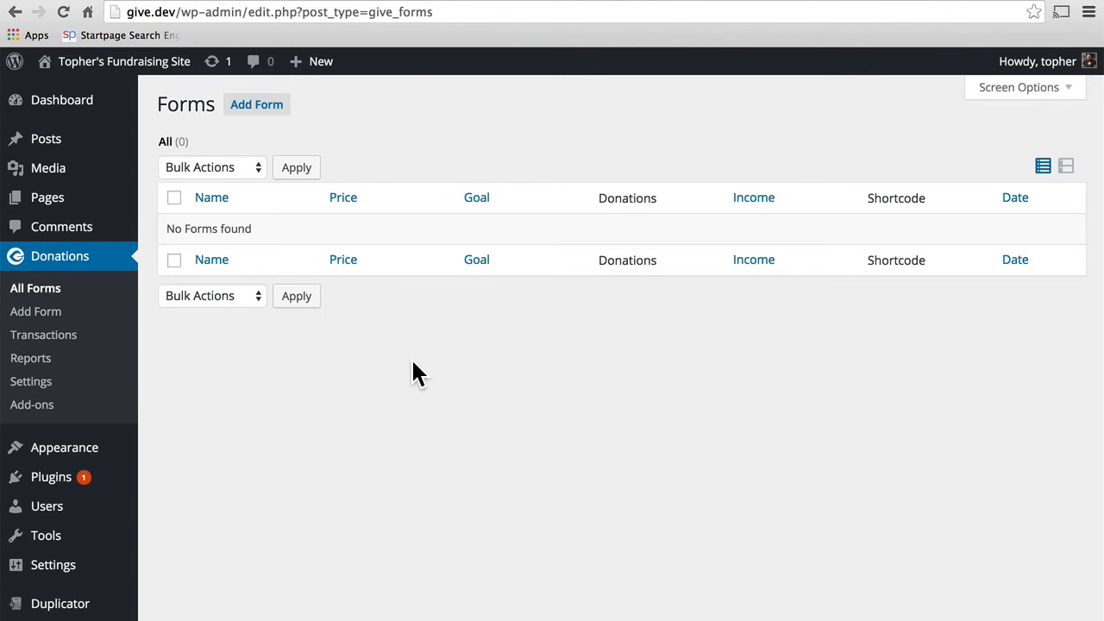
Step: Create a new donation form titled 'Basic Form' and change its Set Donation amount to 10.00
{"action": "left_click", "coordinate": [253, 110]}
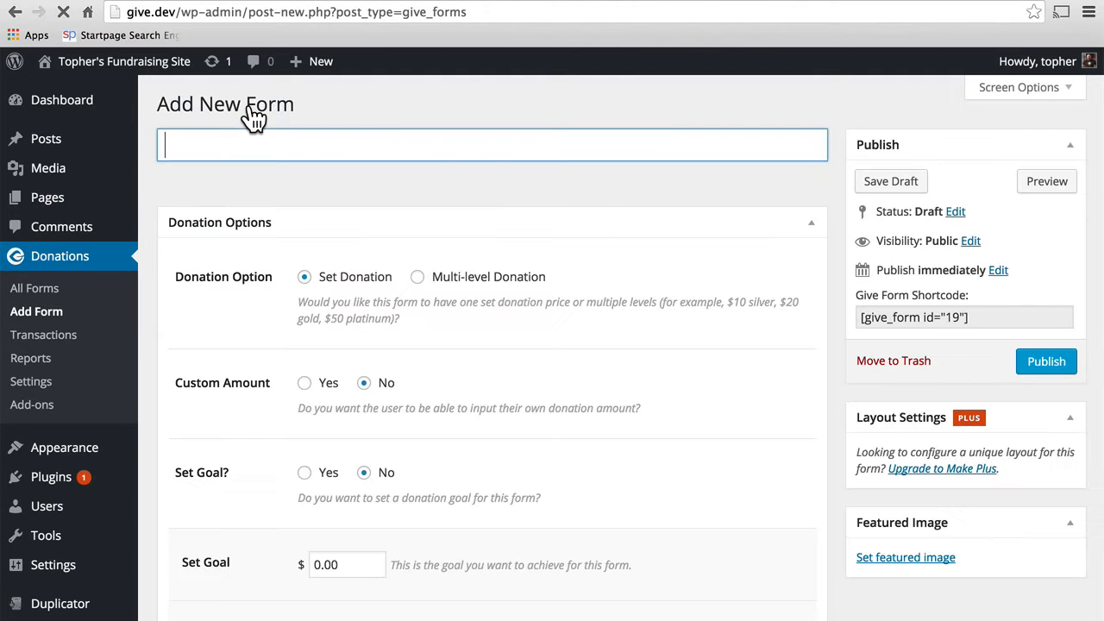
{"action": "left_click", "coordinate": [290, 144]}
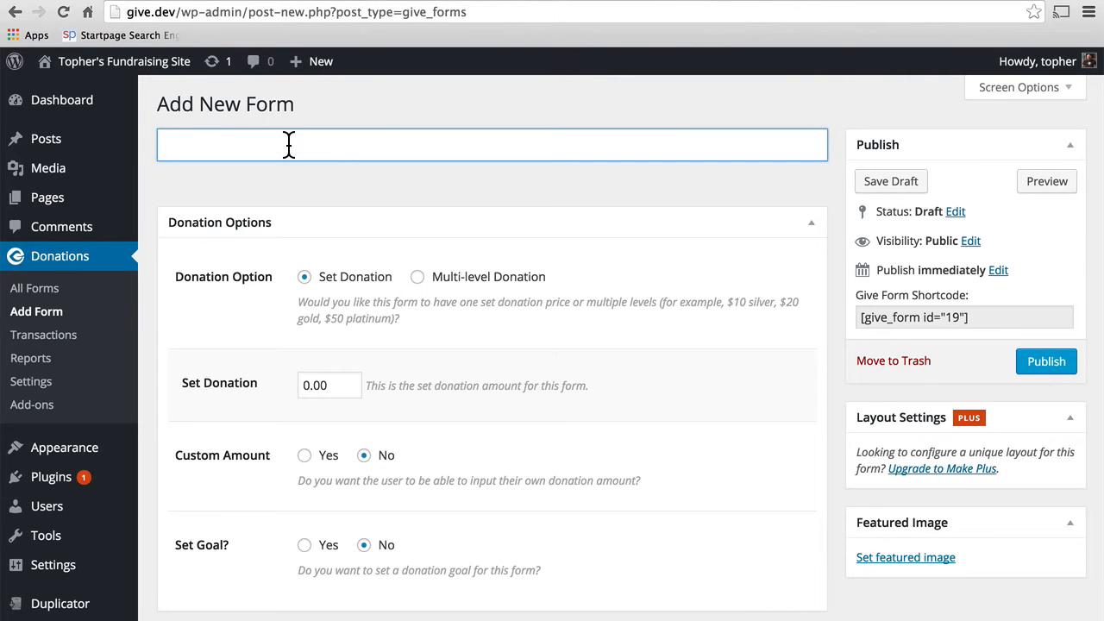
{"action": "type", "text": "Basic Form"}
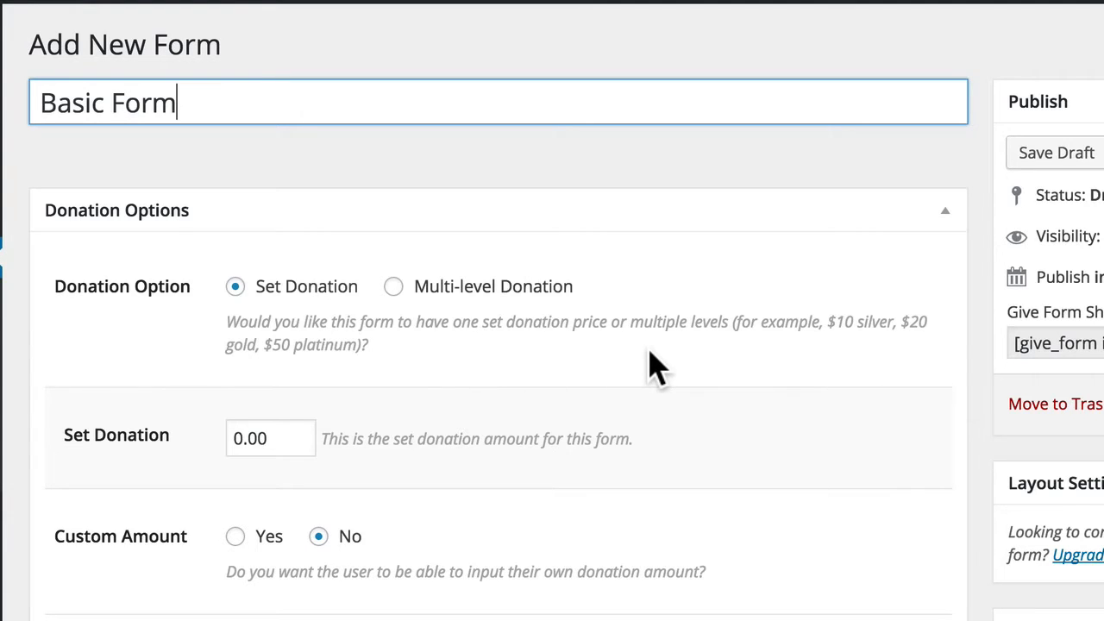
{"action": "left_click", "coordinate": [236, 440]}
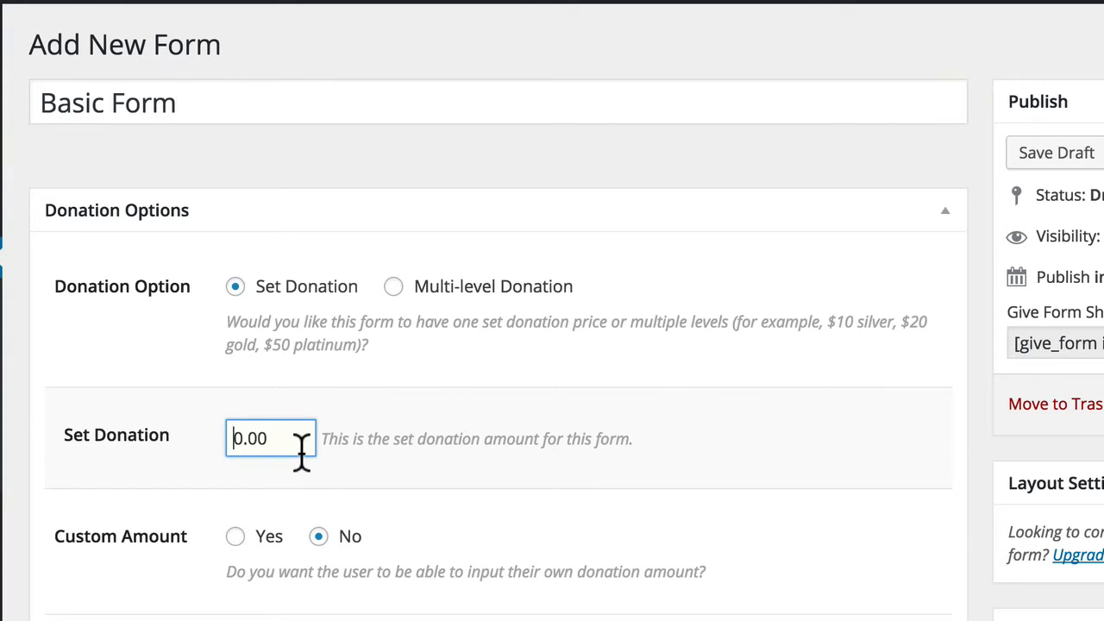
{"action": "type", "text": "1"}
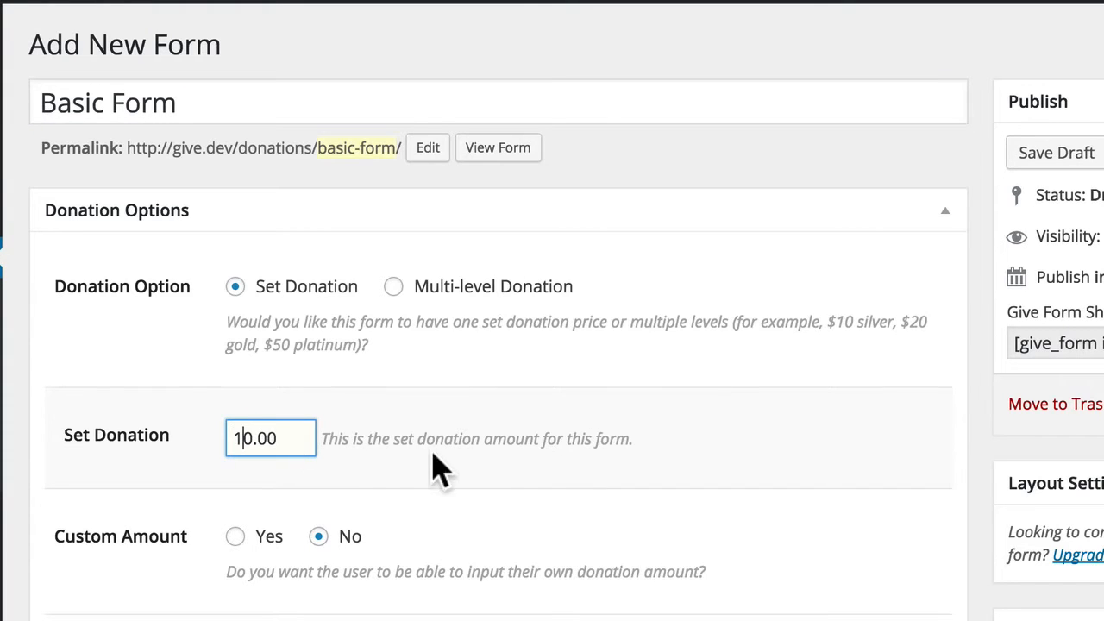
{"action": "left_click", "coordinate": [461, 471]}
{"action": "scroll", "coordinate": [277, 428], "scroll_direction": "down", "scroll_amount": 3}
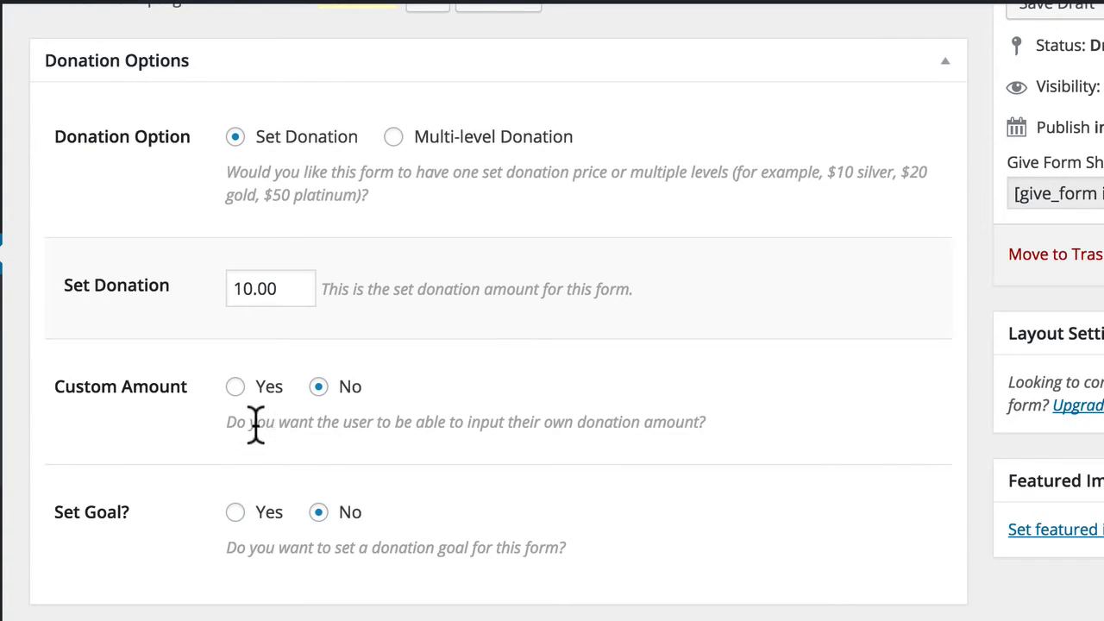
Step: Allow custom donation amounts and turn on a donation goal of 100.00
{"action": "left_click", "coordinate": [236, 388]}
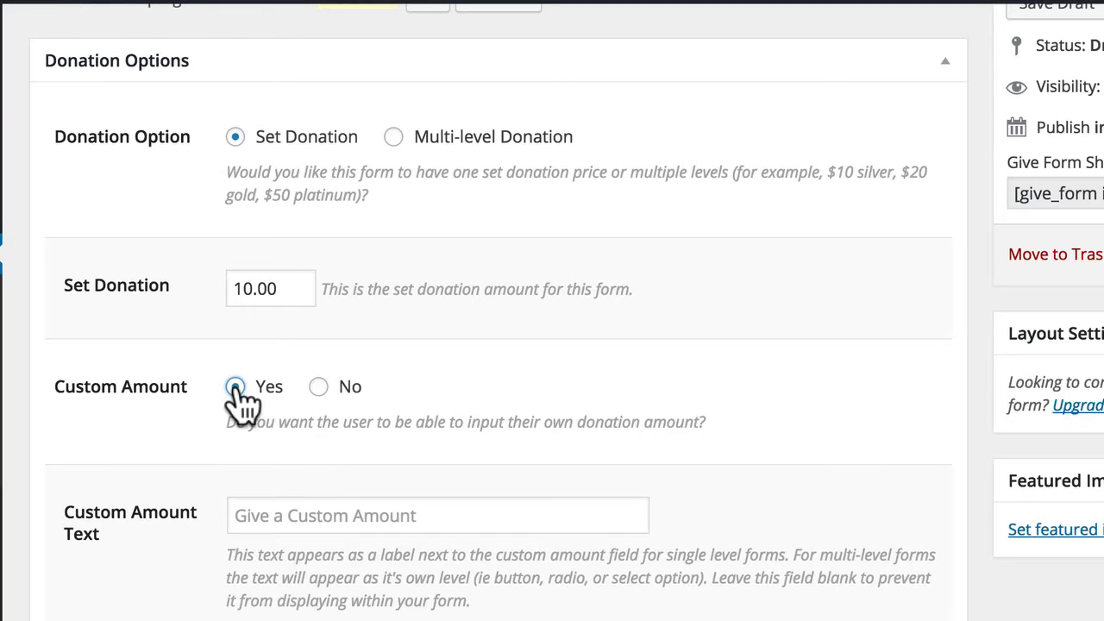
{"action": "scroll", "coordinate": [320, 557], "scroll_direction": "down", "scroll_amount": 1}
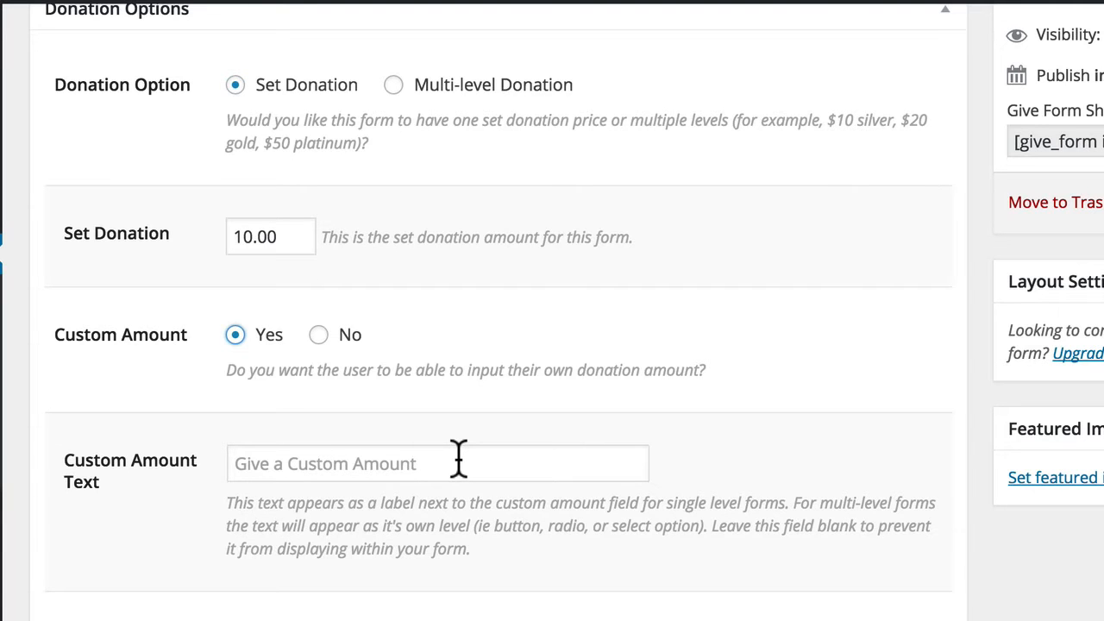
{"action": "scroll", "coordinate": [492, 615], "scroll_direction": "down", "scroll_amount": 5}
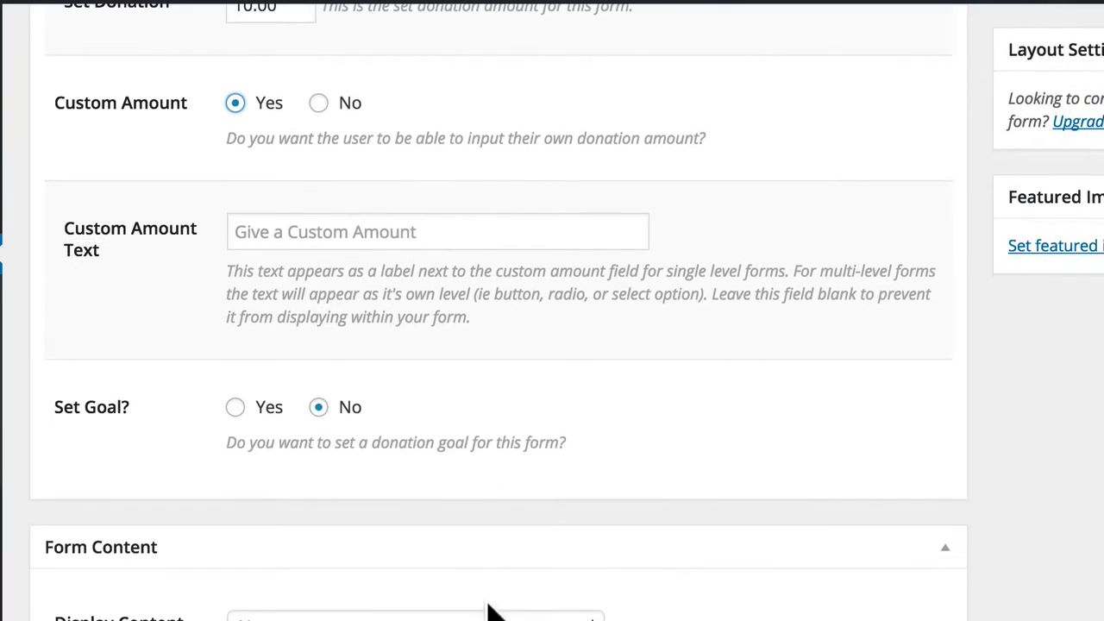
{"action": "left_click", "coordinate": [234, 407]}
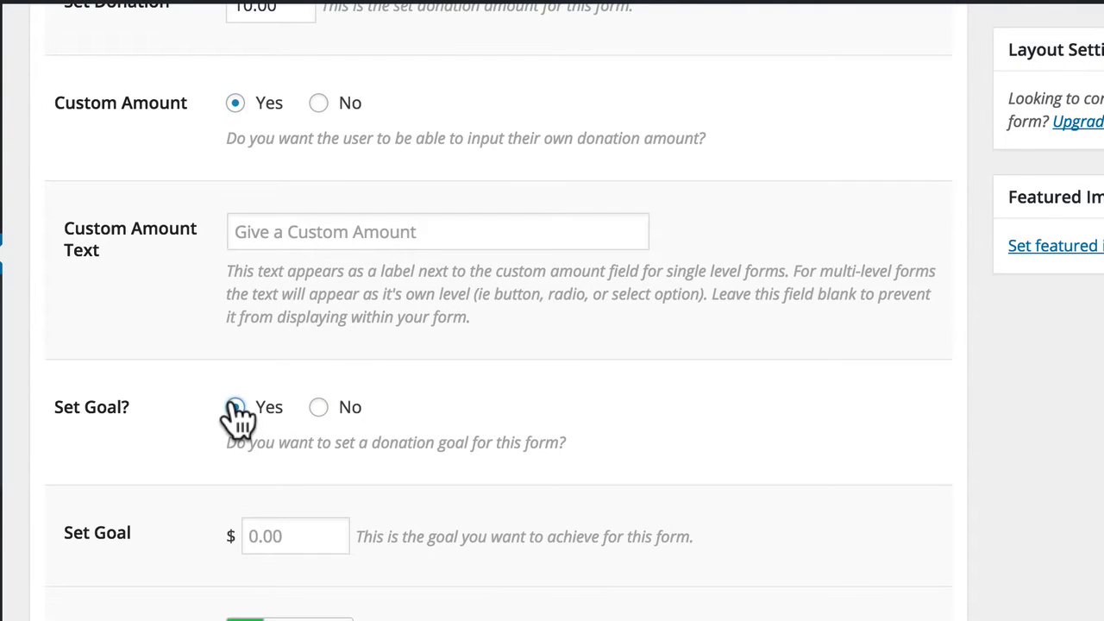
{"action": "left_click", "coordinate": [250, 538]}
{"action": "type", "text": "100.00"}
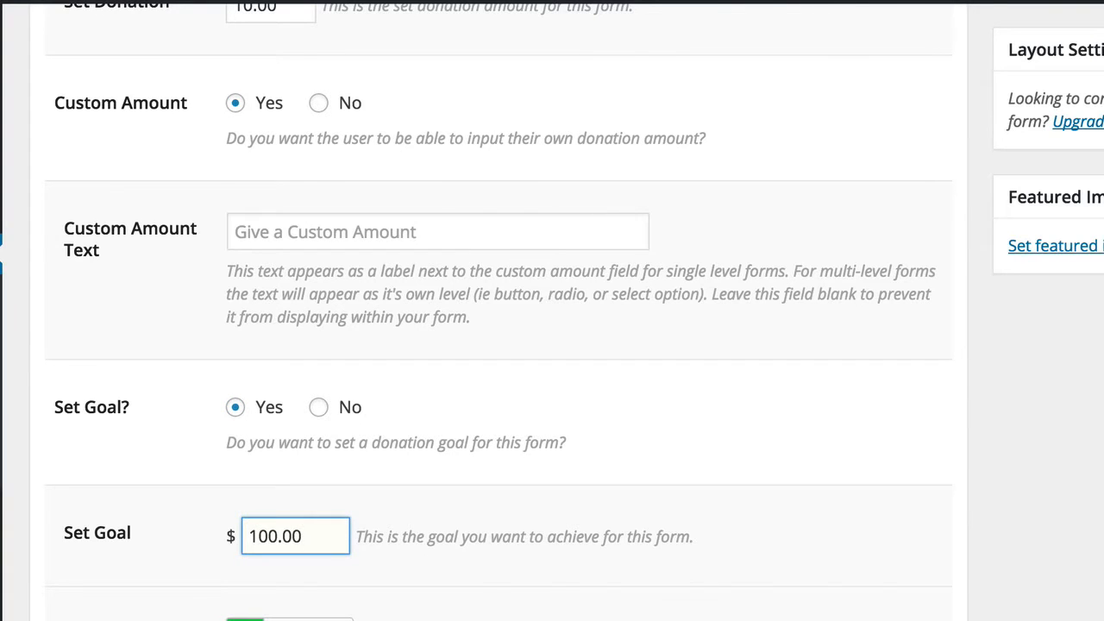
{"action": "scroll", "coordinate": [310, 392], "scroll_direction": "down", "scroll_amount": 3}
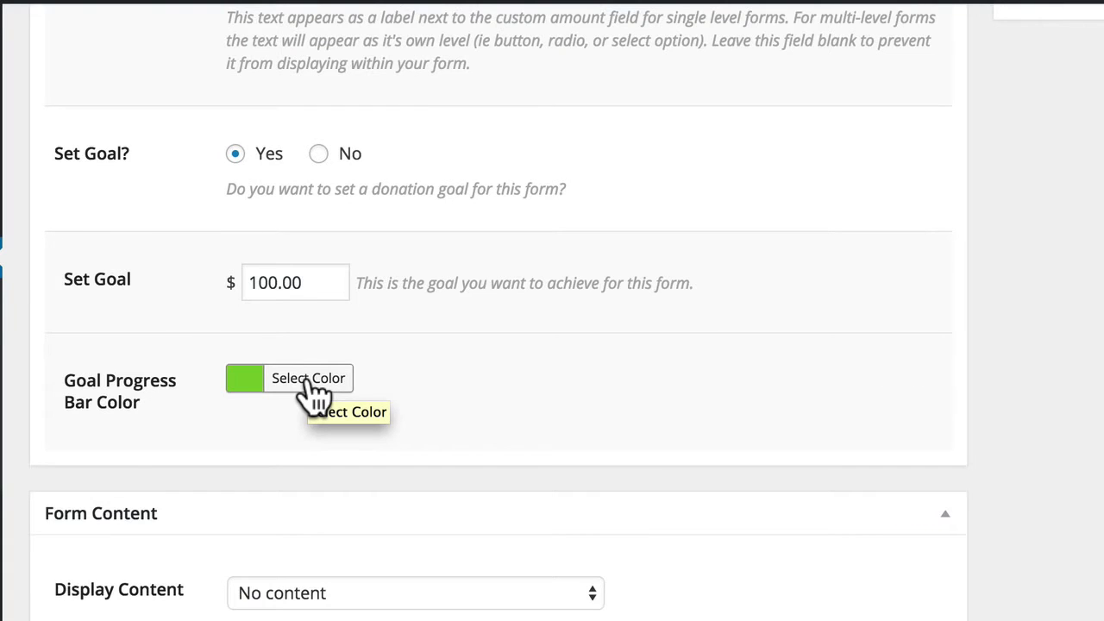
Step: Change the goal progress bar colour to the darker green #61bc3a
{"action": "left_click", "coordinate": [311, 379]}
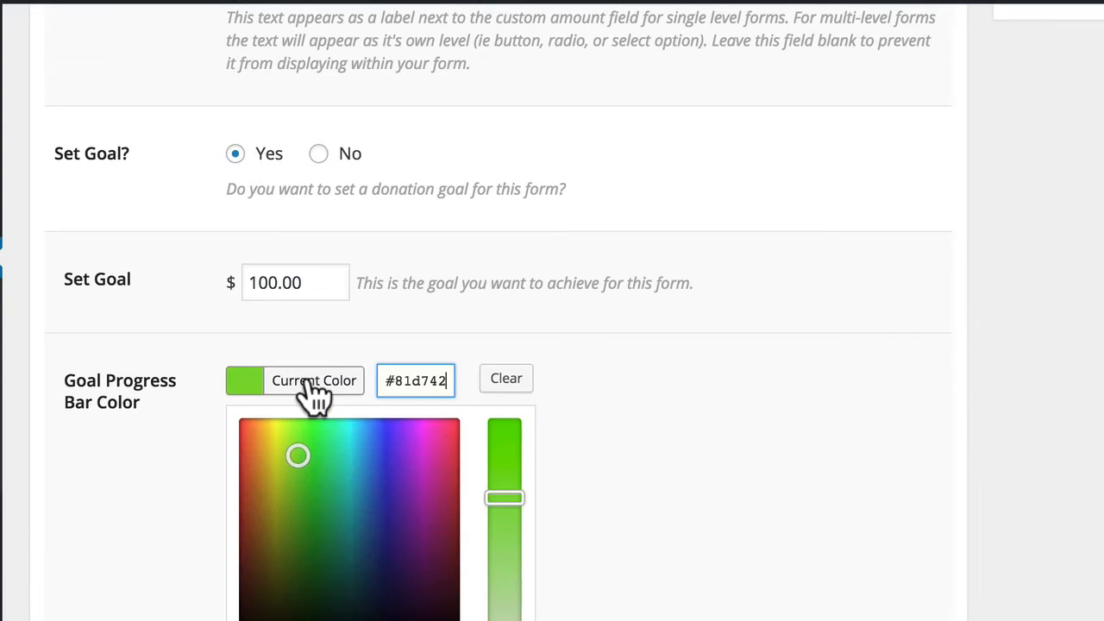
{"action": "left_click", "coordinate": [301, 475]}
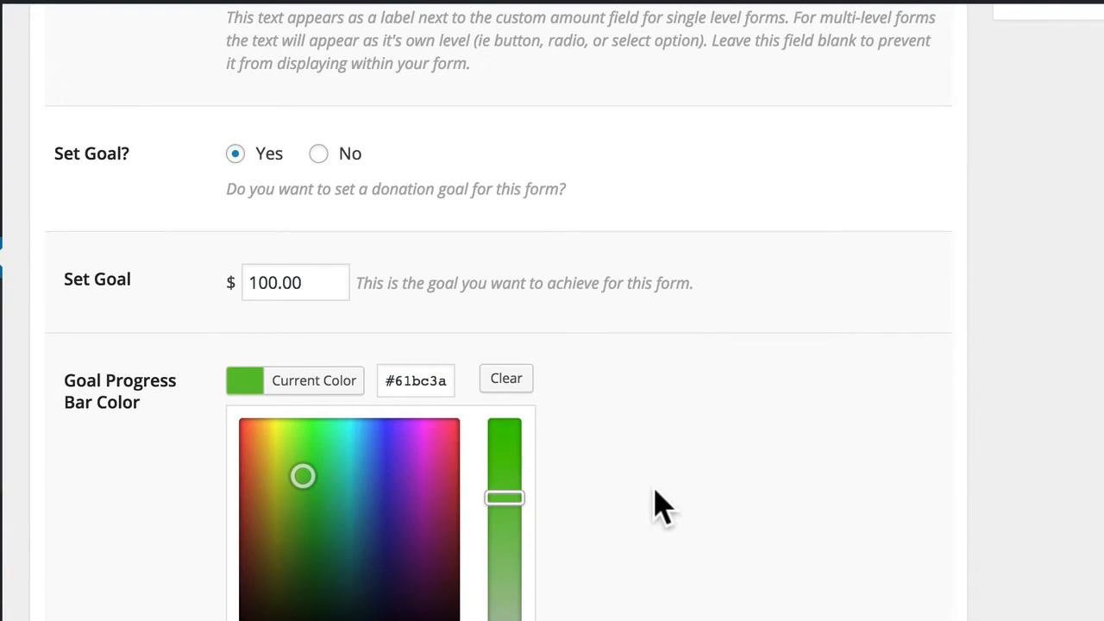
{"action": "left_click", "coordinate": [656, 509]}
{"action": "scroll", "coordinate": [604, 362], "scroll_direction": "down", "scroll_amount": 4}
{"action": "left_click", "coordinate": [593, 296]}
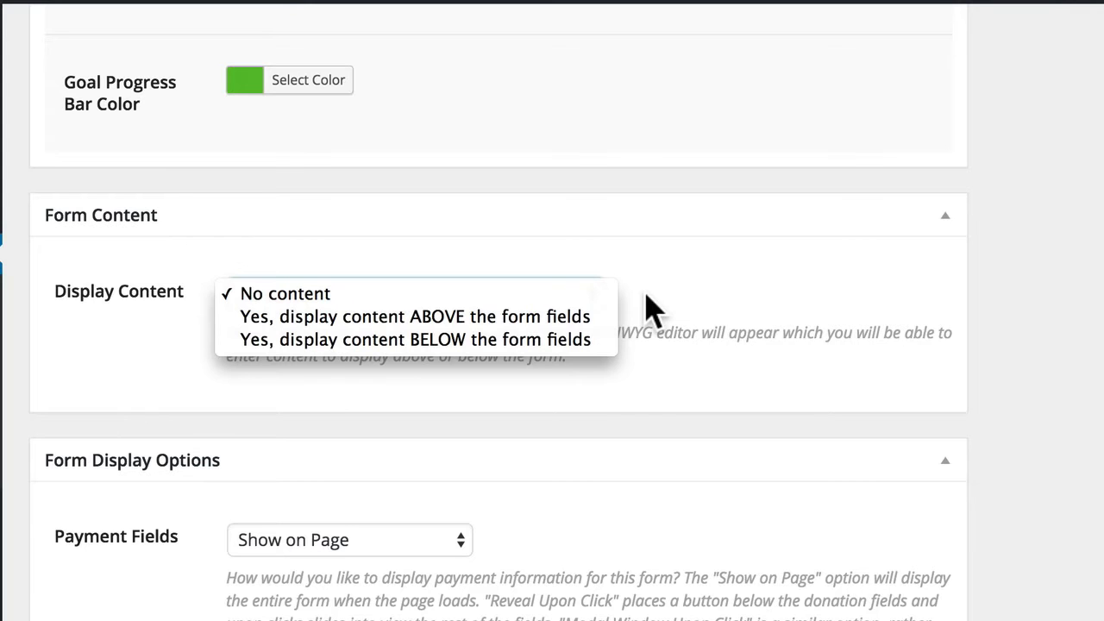
{"action": "left_click", "coordinate": [647, 295]}
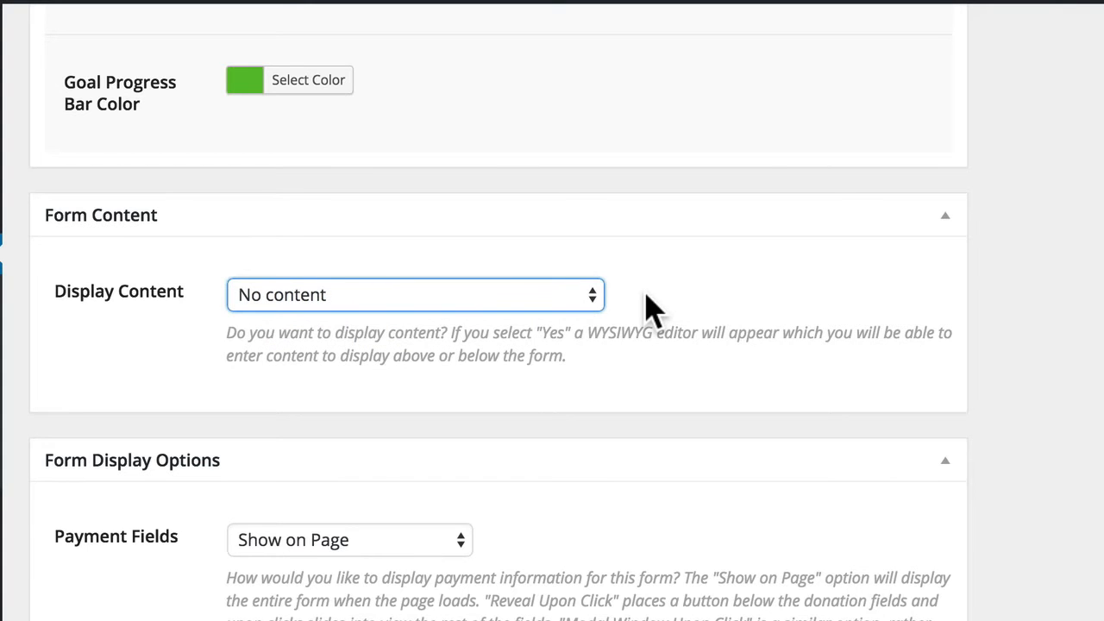
{"action": "scroll", "coordinate": [651, 307], "scroll_direction": "down", "scroll_amount": 5}
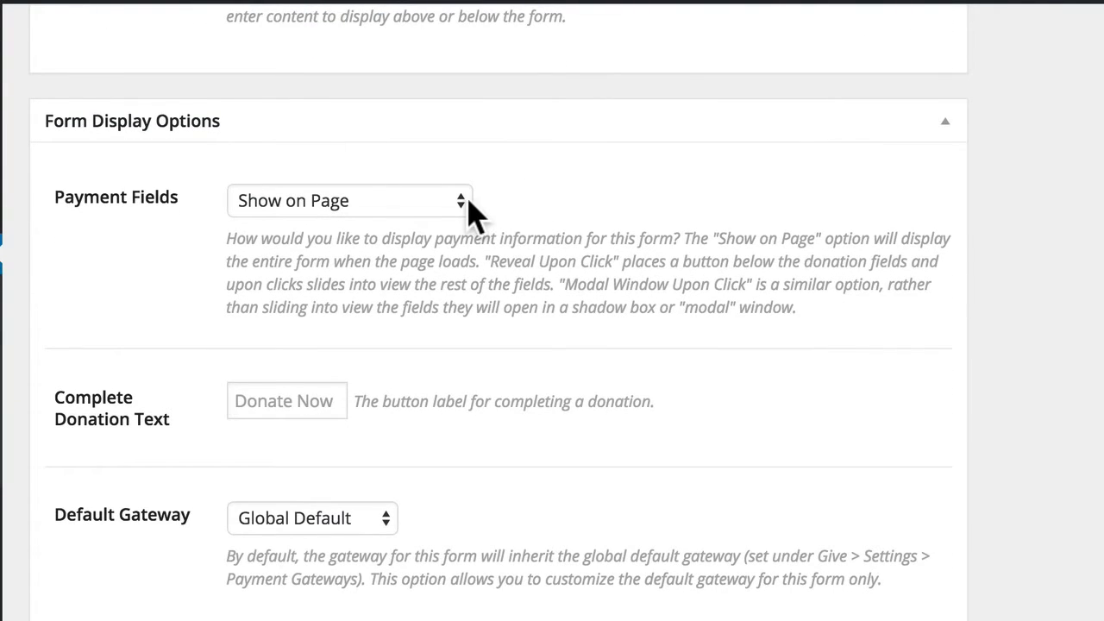
{"action": "left_click", "coordinate": [463, 214]}
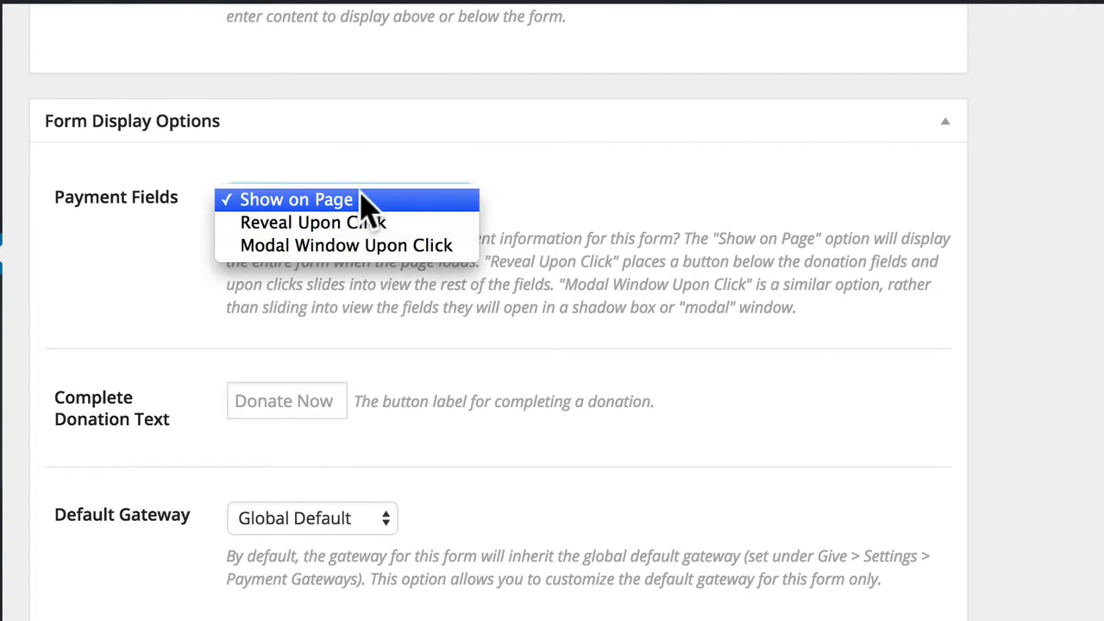
{"action": "left_click", "coordinate": [431, 200]}
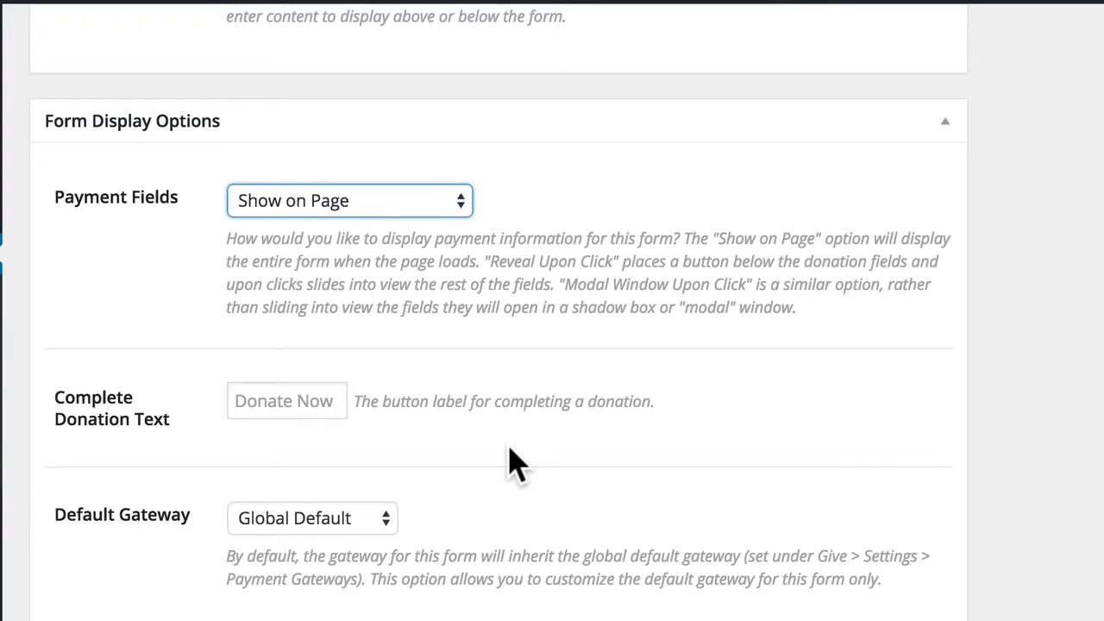
{"action": "scroll", "coordinate": [481, 533], "scroll_direction": "down", "scroll_amount": 3}
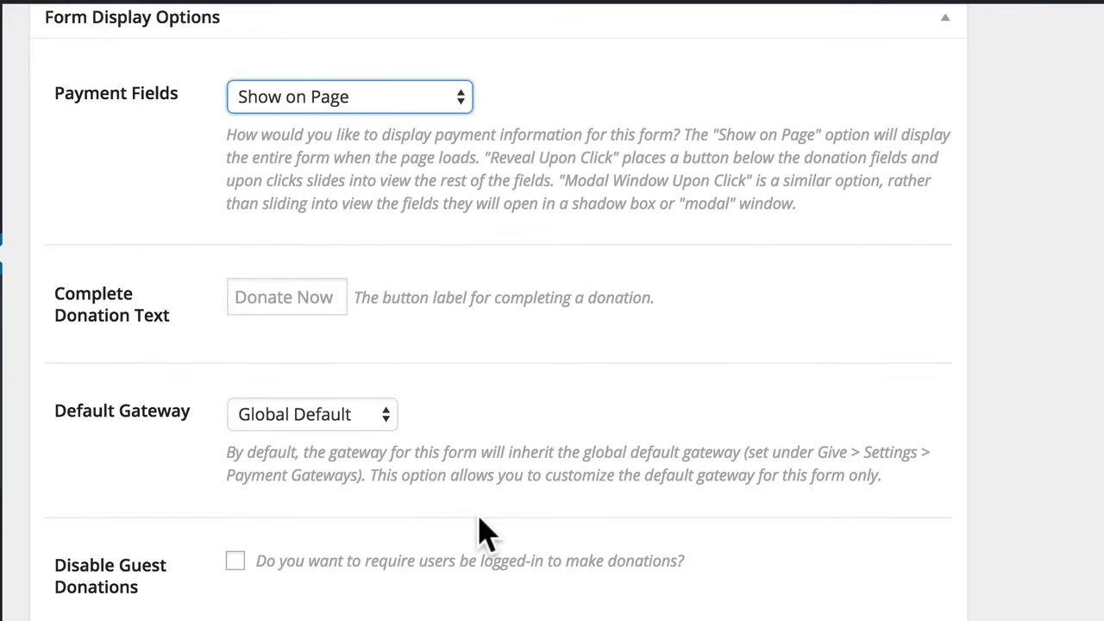
{"action": "scroll", "coordinate": [480, 533], "scroll_direction": "down", "scroll_amount": 1}
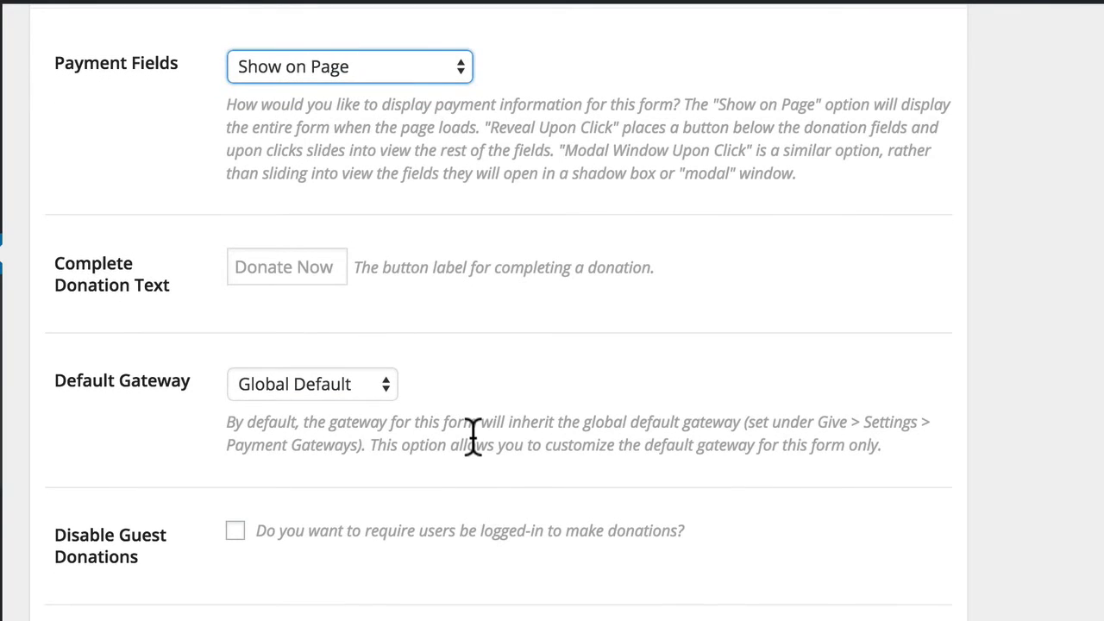
{"action": "left_click", "coordinate": [338, 386]}
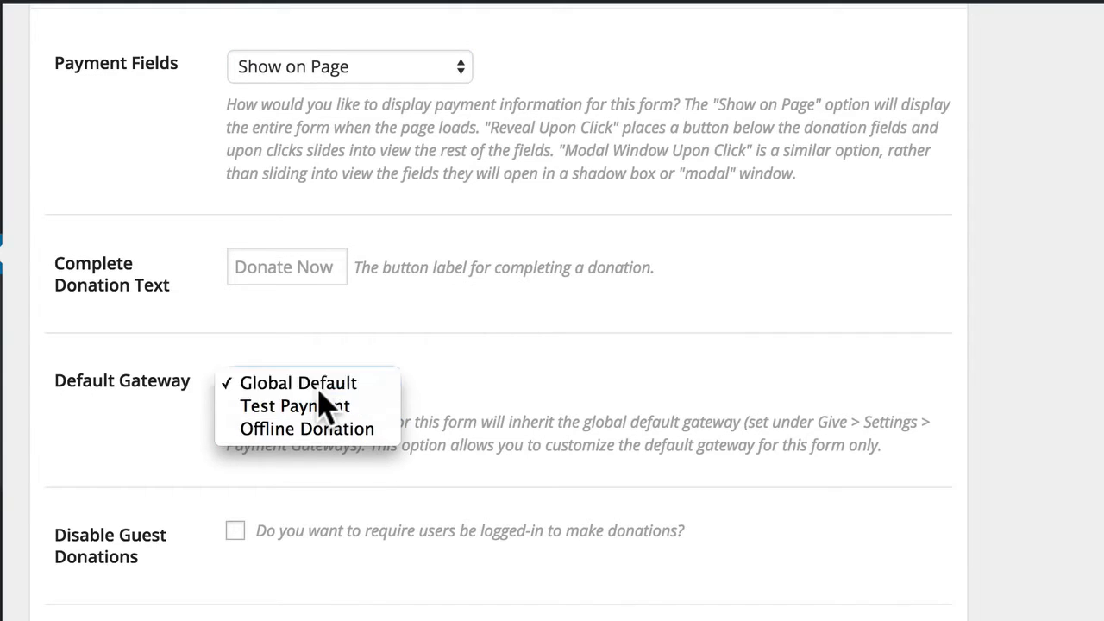
{"action": "left_click", "coordinate": [354, 384]}
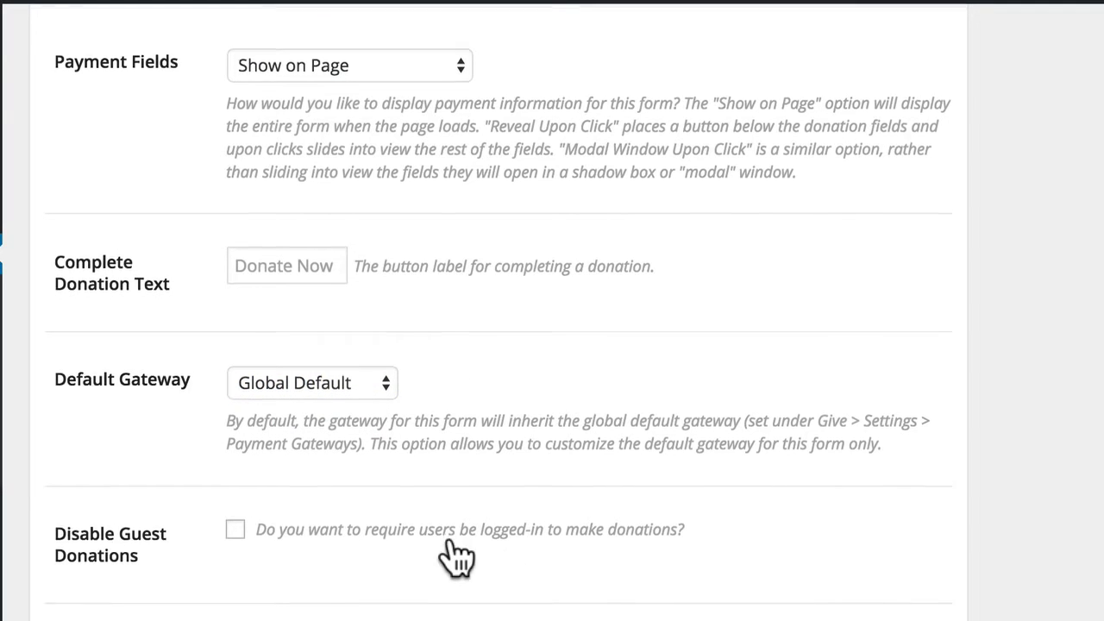
{"action": "scroll", "coordinate": [451, 557], "scroll_direction": "down", "scroll_amount": 3}
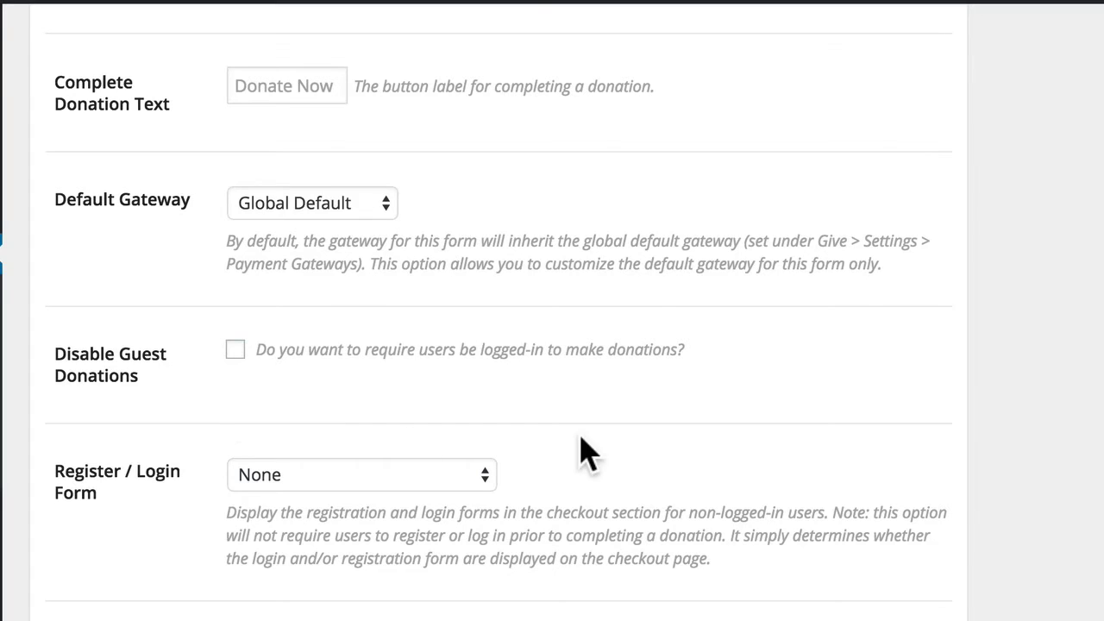
{"action": "scroll", "coordinate": [582, 435], "scroll_direction": "down", "scroll_amount": 3}
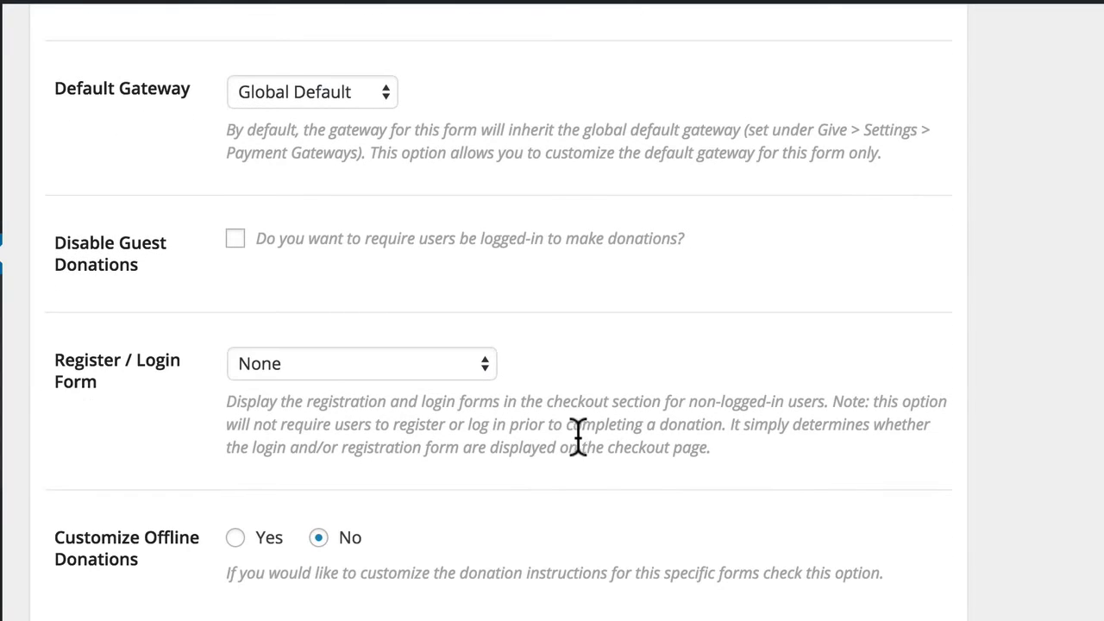
{"action": "left_click", "coordinate": [312, 379]}
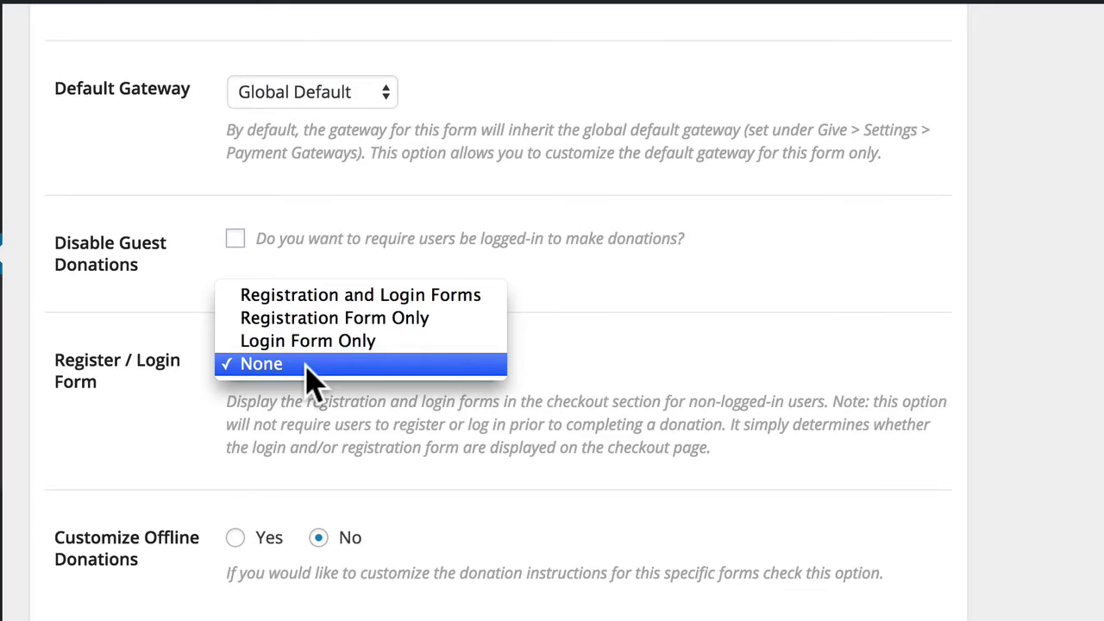
{"action": "left_click", "coordinate": [306, 366]}
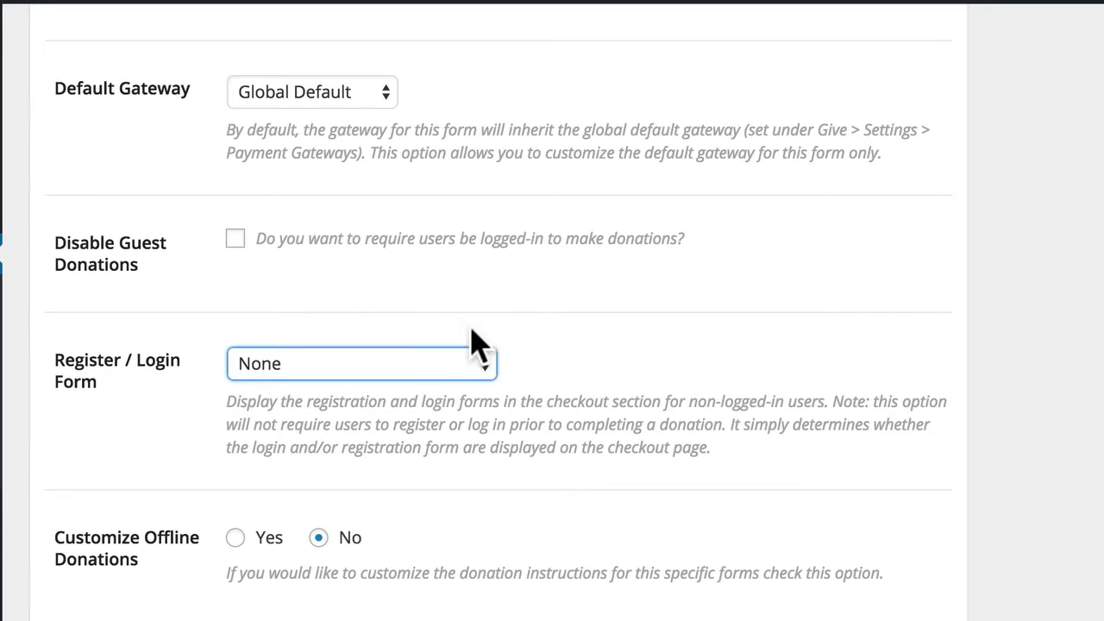
{"action": "scroll", "coordinate": [472, 369], "scroll_direction": "down", "scroll_amount": 3}
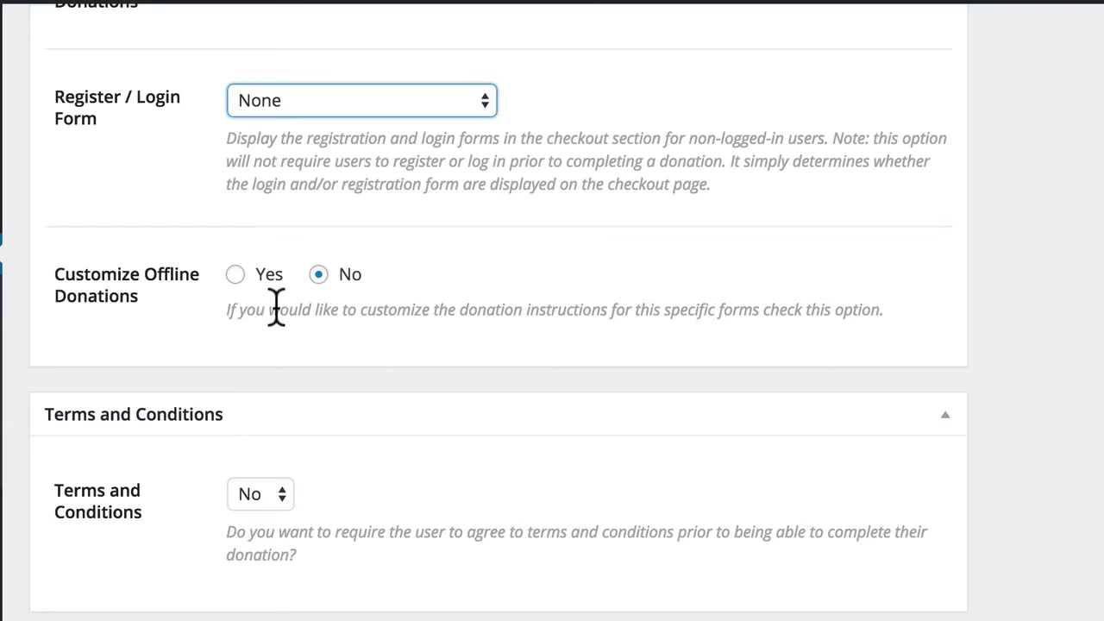
{"action": "left_click", "coordinate": [234, 274]}
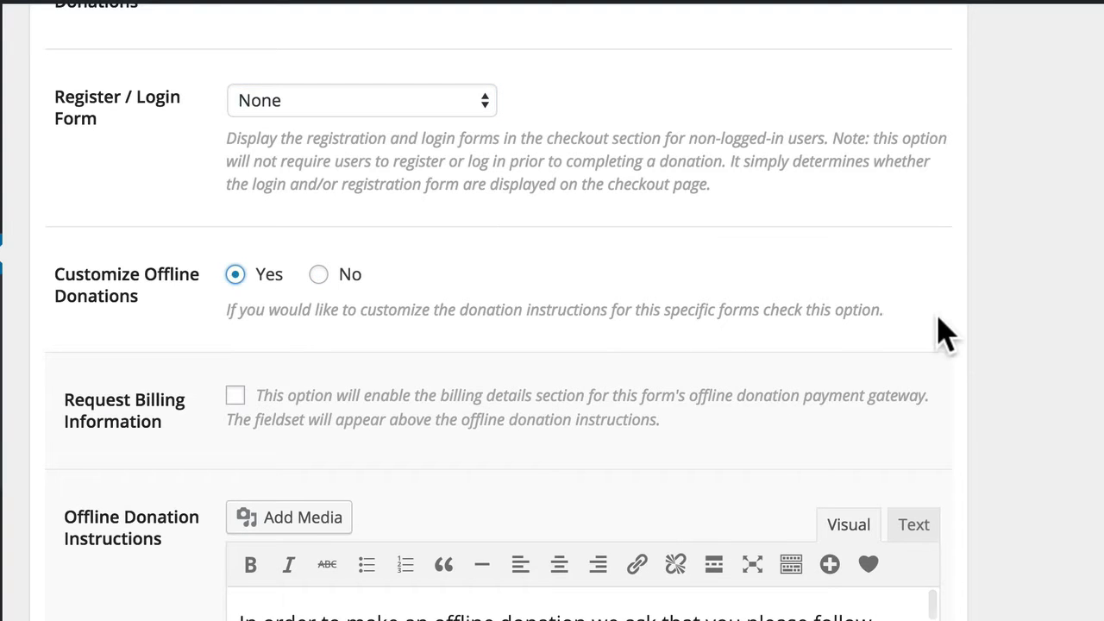
{"action": "scroll", "coordinate": [1084, 388], "scroll_direction": "down", "scroll_amount": 3}
{"action": "scroll", "coordinate": [1084, 387], "scroll_direction": "down", "scroll_amount": 3}
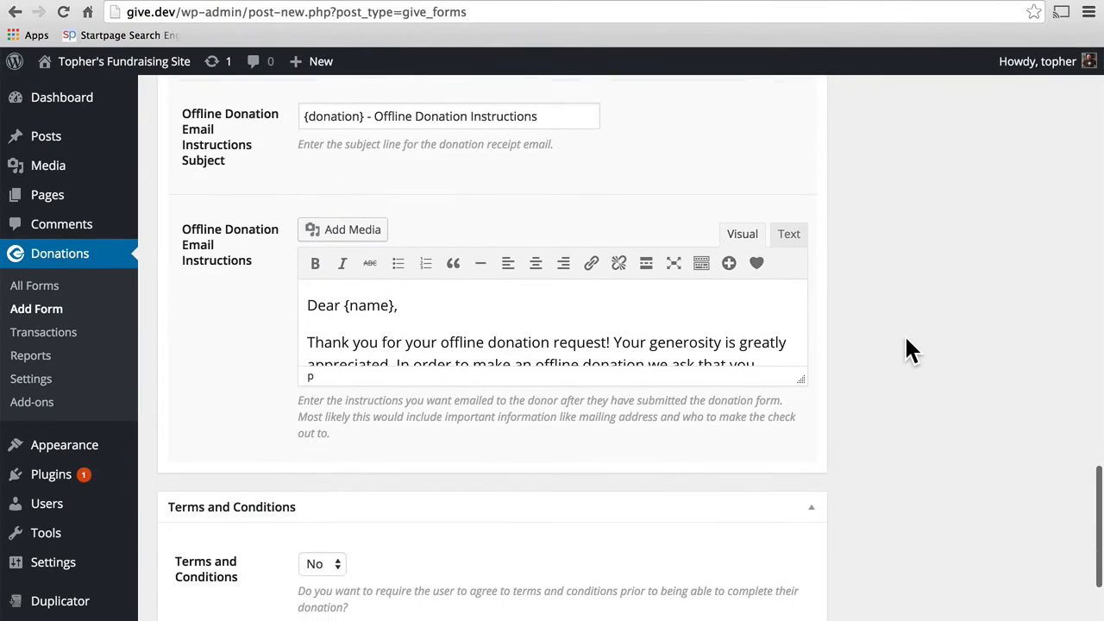
{"action": "scroll", "coordinate": [904, 334], "scroll_direction": "up", "scroll_amount": 7}
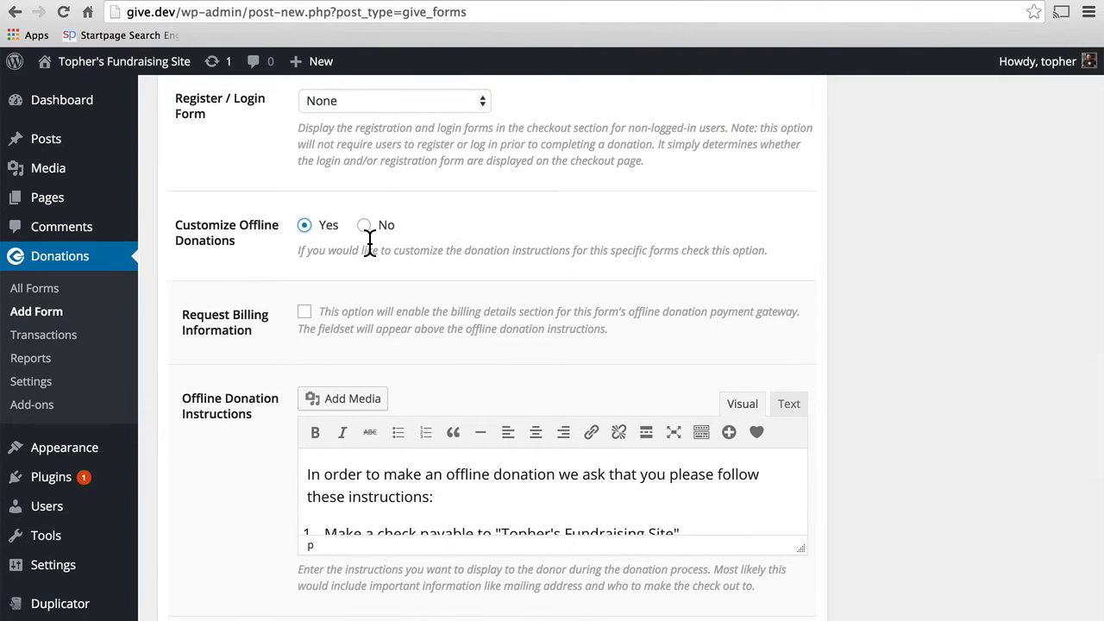
{"action": "left_click", "coordinate": [364, 226]}
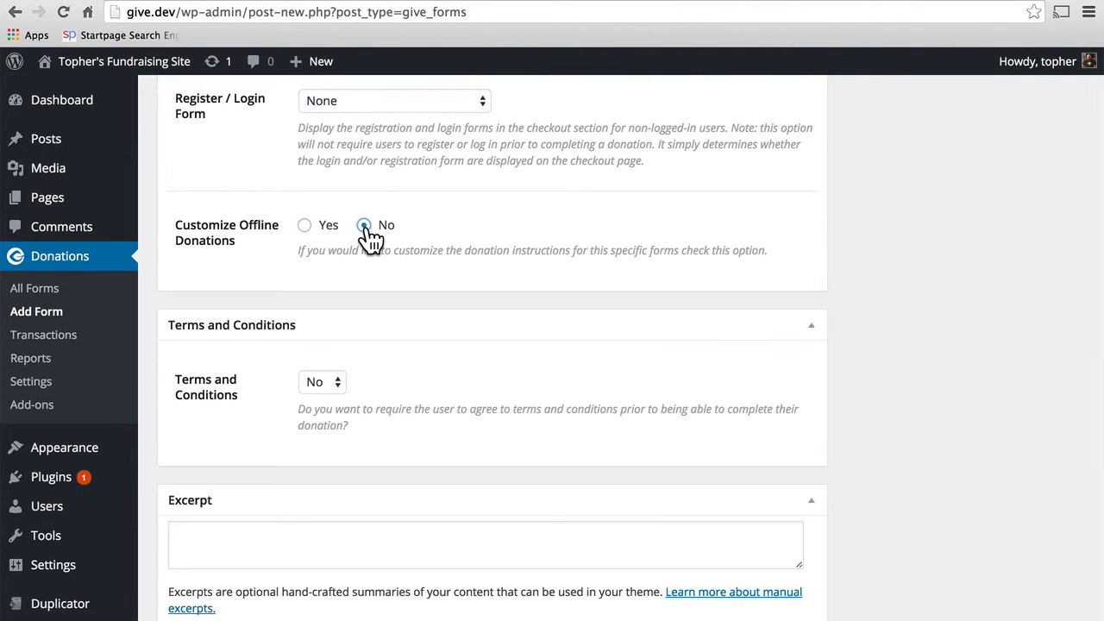
{"action": "scroll", "coordinate": [534, 349], "scroll_direction": "down", "scroll_amount": 1}
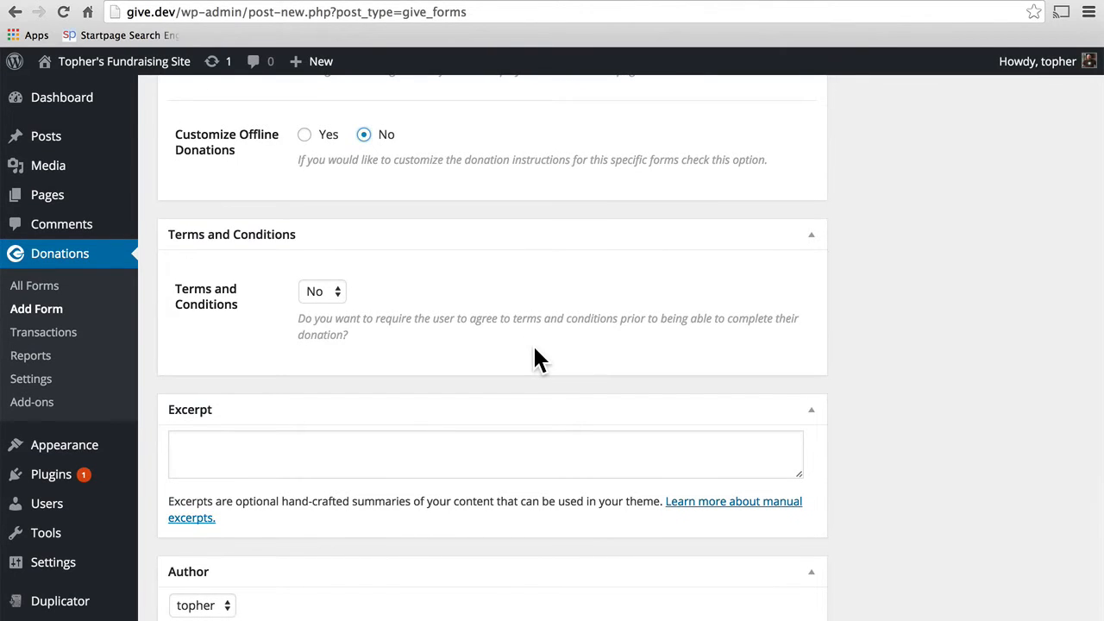
Step: Turn on the terms and conditions requirement and look at its label and agreement text fields
{"action": "left_click", "coordinate": [335, 294]}
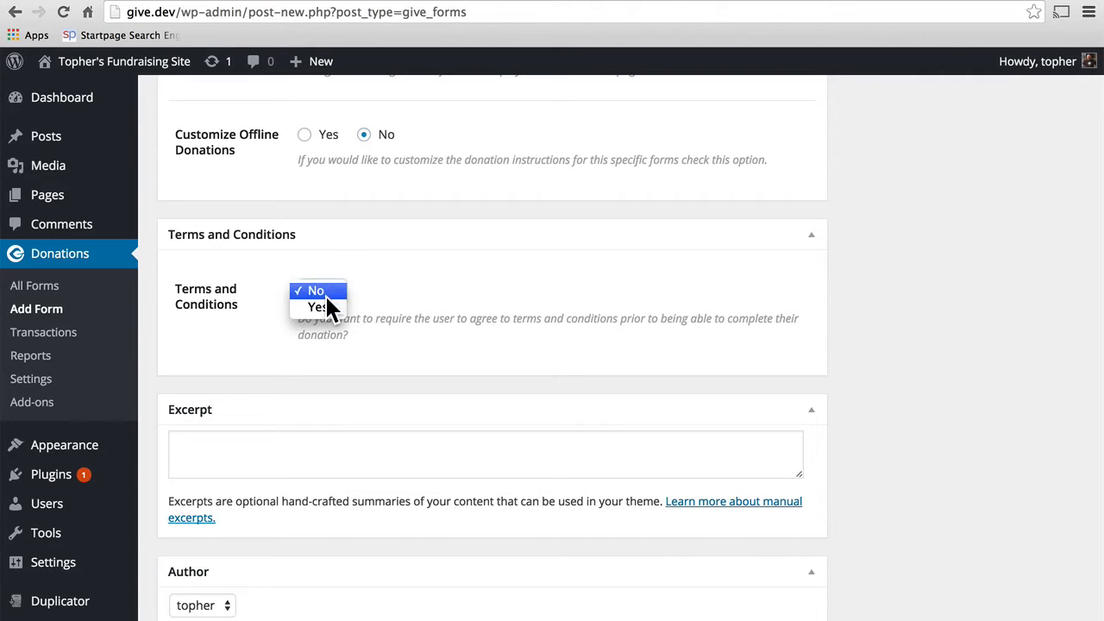
{"action": "left_click", "coordinate": [324, 303]}
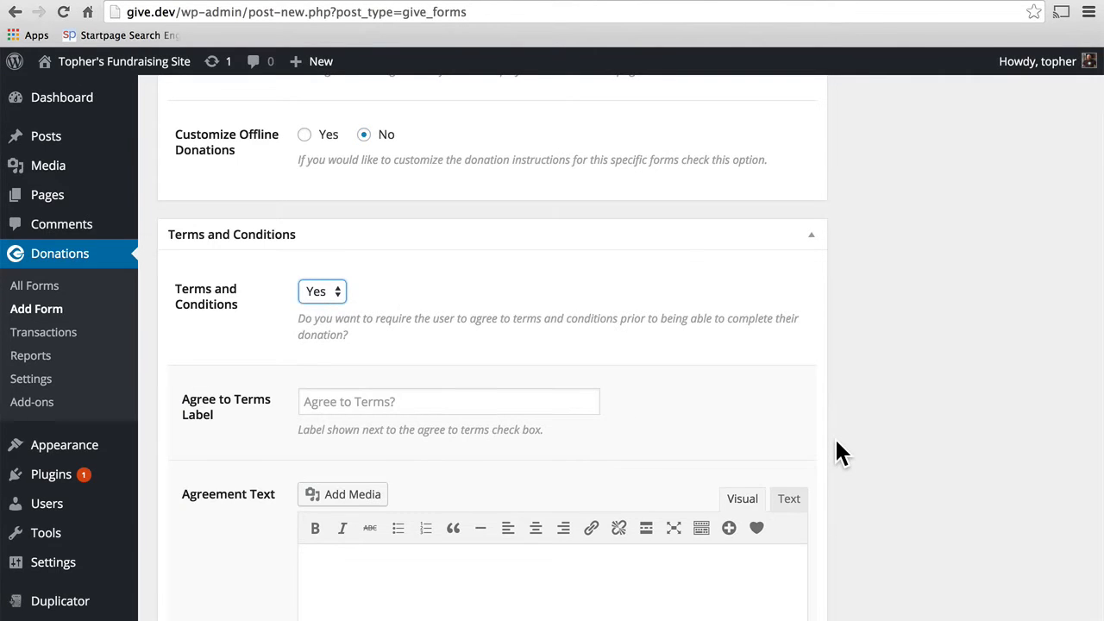
{"action": "scroll", "coordinate": [837, 444], "scroll_direction": "down", "scroll_amount": 5}
{"action": "scroll", "coordinate": [837, 445], "scroll_direction": "up", "scroll_amount": 2}
{"action": "left_click", "coordinate": [466, 200]}
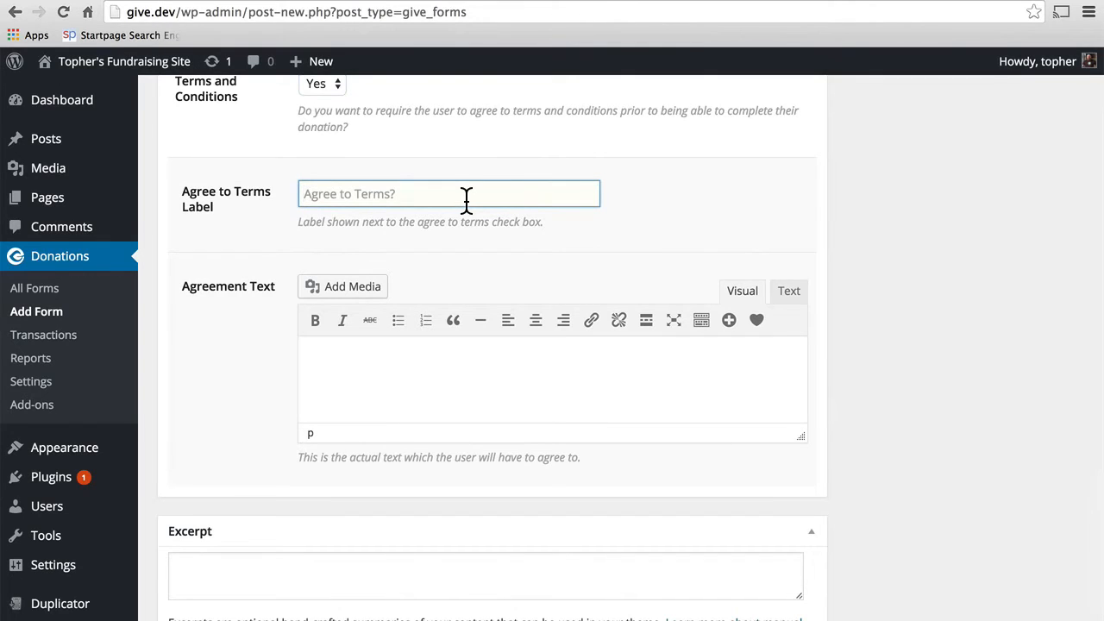
{"action": "left_click", "coordinate": [414, 399]}
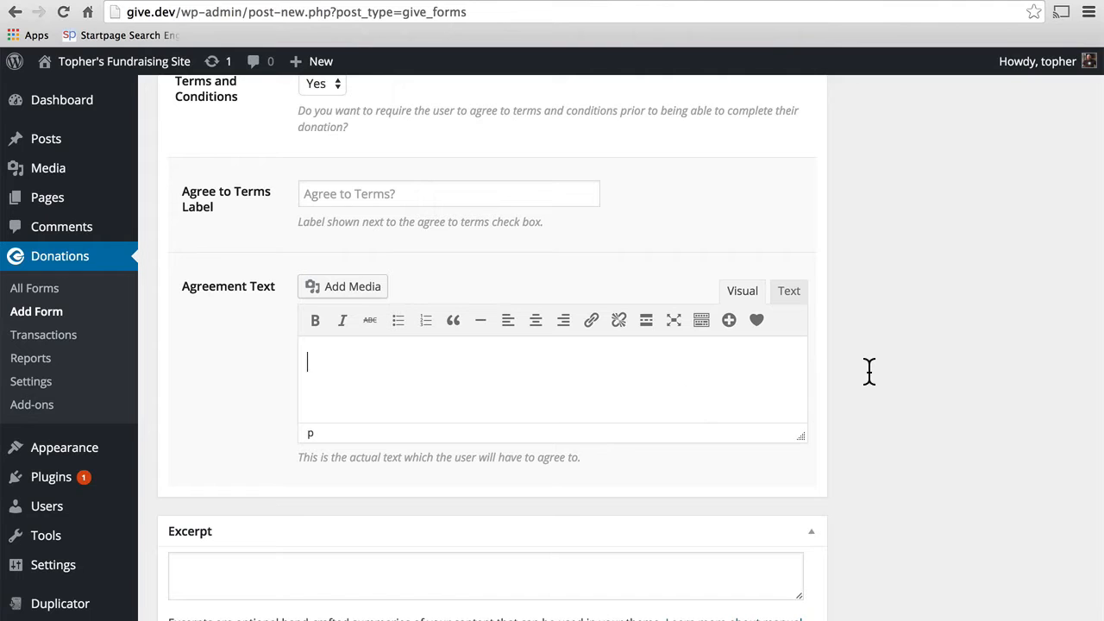
Step: Set Terms and Conditions back to No and return to the top of the form editor
{"action": "scroll", "coordinate": [870, 371], "scroll_direction": "up", "scroll_amount": 1}
{"action": "scroll", "coordinate": [870, 371], "scroll_direction": "up", "scroll_amount": 2}
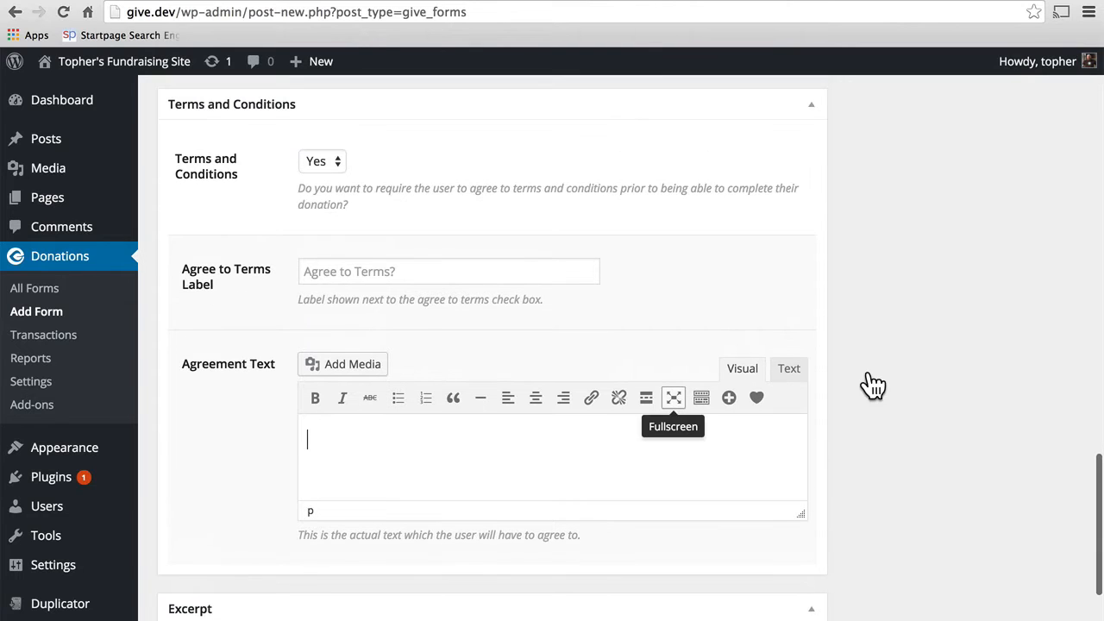
{"action": "left_click", "coordinate": [321, 161]}
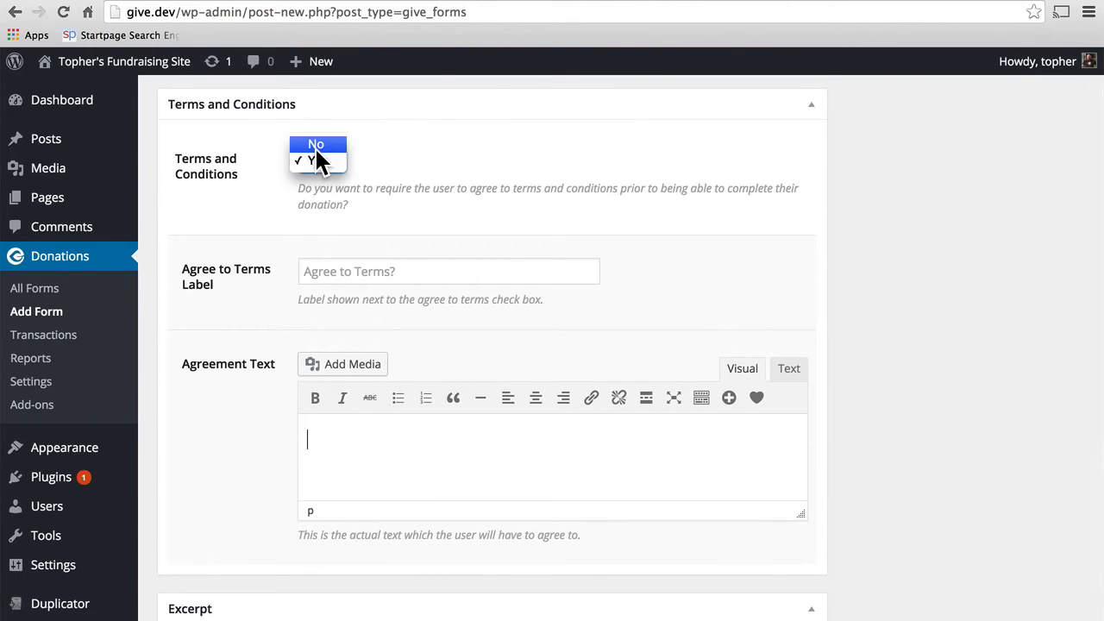
{"action": "left_click", "coordinate": [316, 145]}
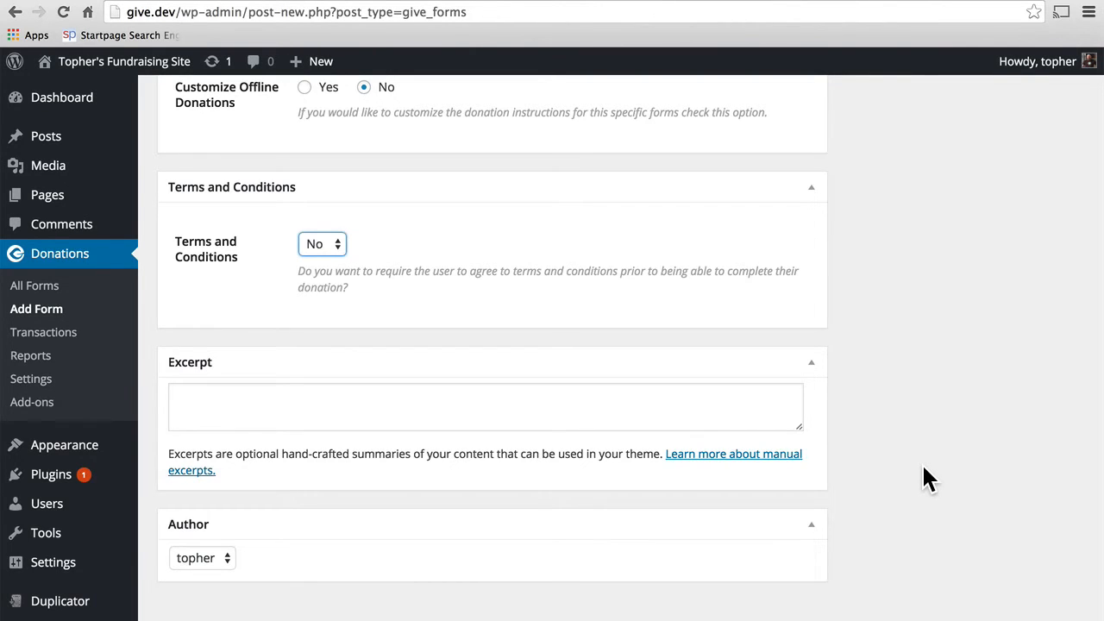
{"action": "scroll", "coordinate": [924, 467], "scroll_direction": "up", "scroll_amount": 15}
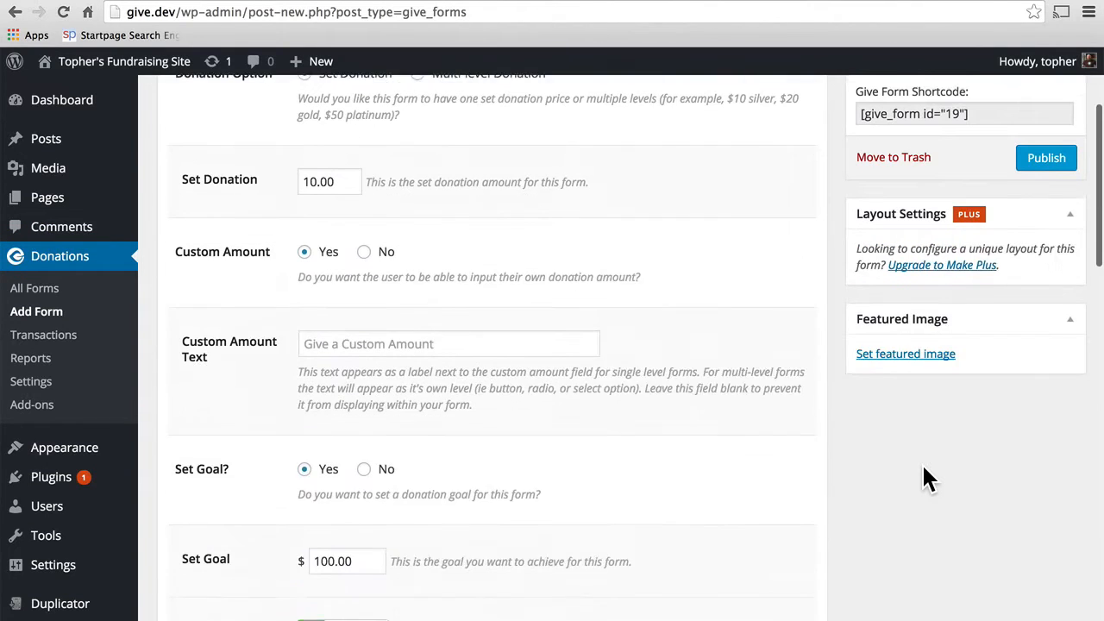
{"action": "scroll", "coordinate": [921, 462], "scroll_direction": "up", "scroll_amount": 2}
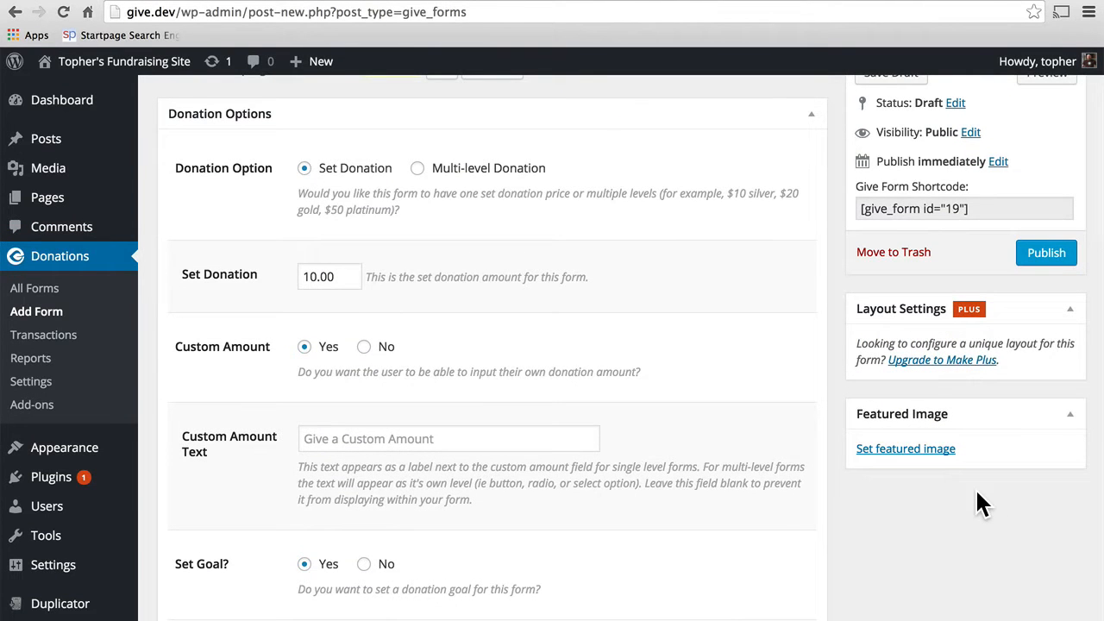
{"action": "scroll", "coordinate": [974, 505], "scroll_direction": "up", "scroll_amount": 3}
Step: Publish the Basic Form and select its [give_form id="19"] shortcode
{"action": "left_click", "coordinate": [1038, 362]}
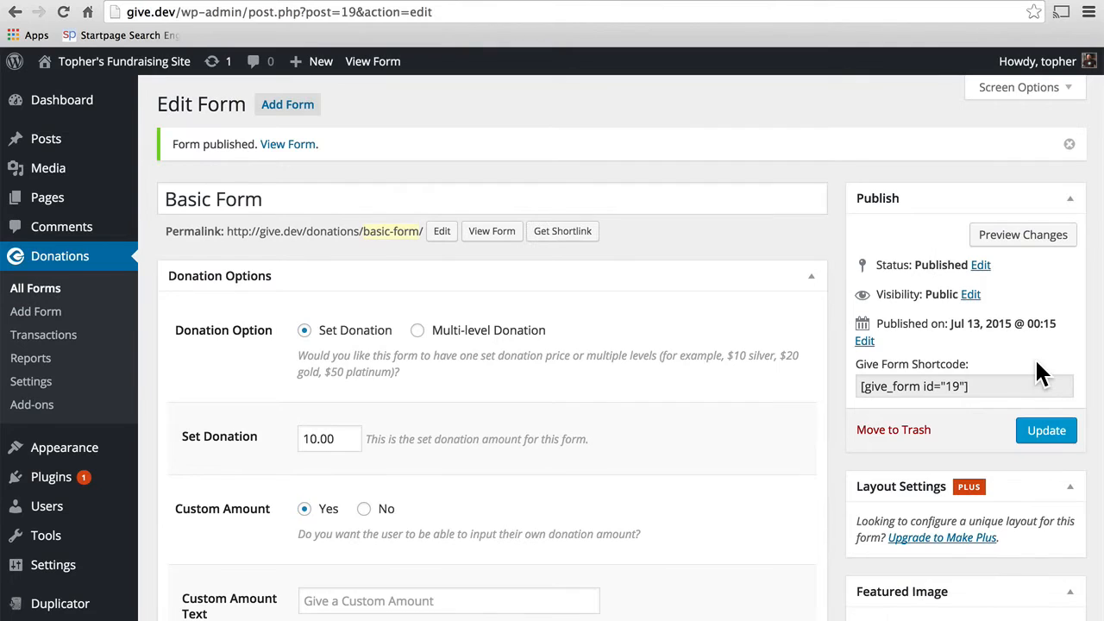
{"action": "left_click", "coordinate": [983, 391]}
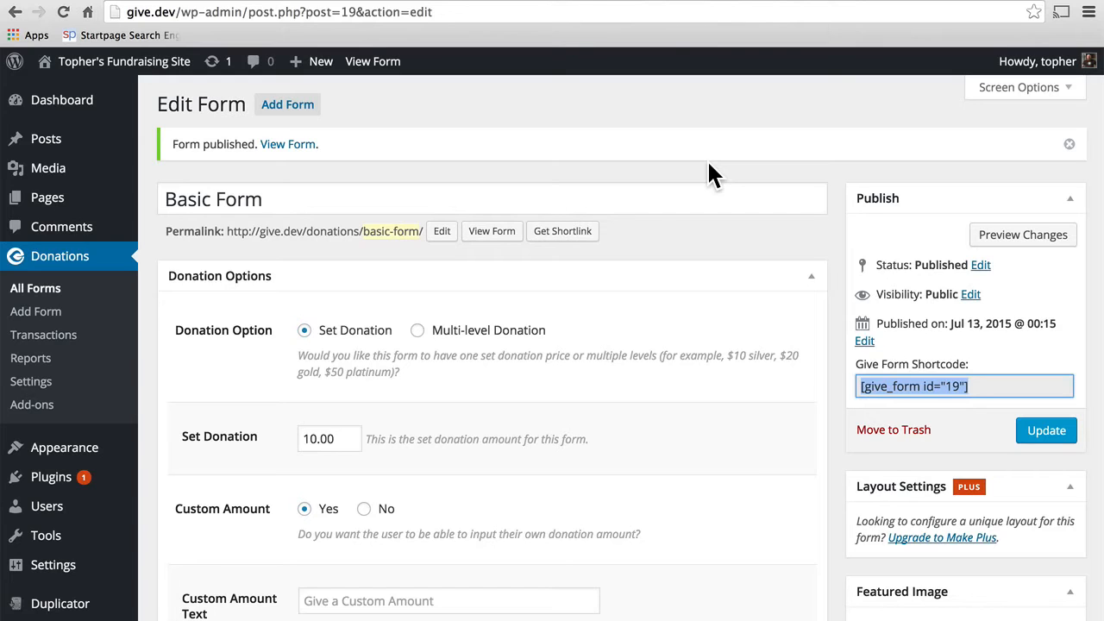
Step: View the published Basic Form on the site front end
{"action": "left_click", "coordinate": [287, 146]}
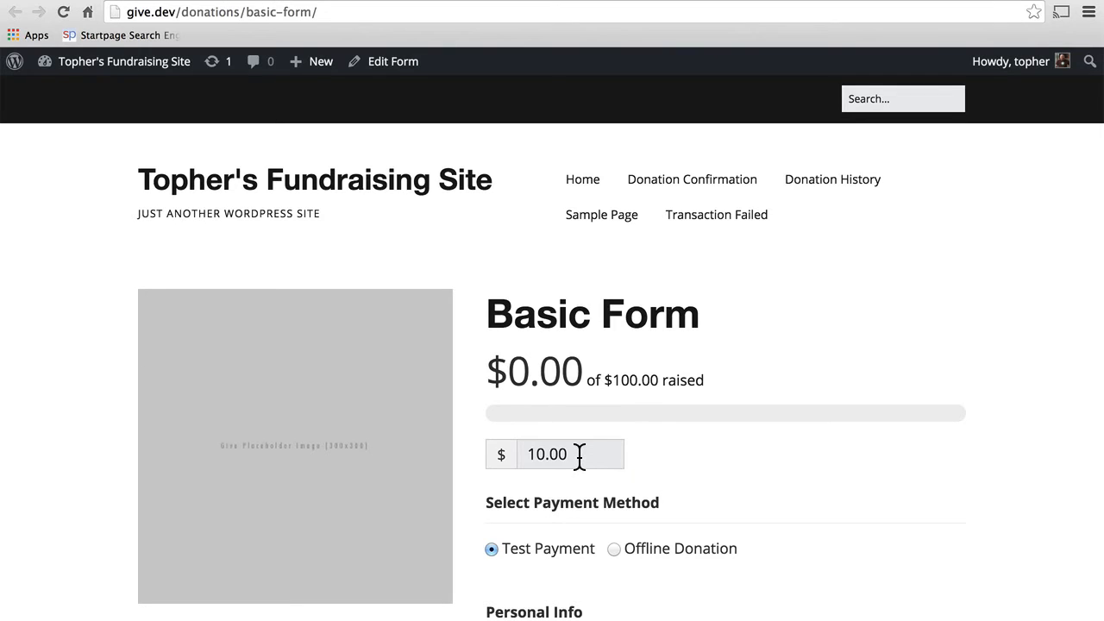
{"action": "scroll", "coordinate": [751, 448], "scroll_direction": "down", "scroll_amount": 4}
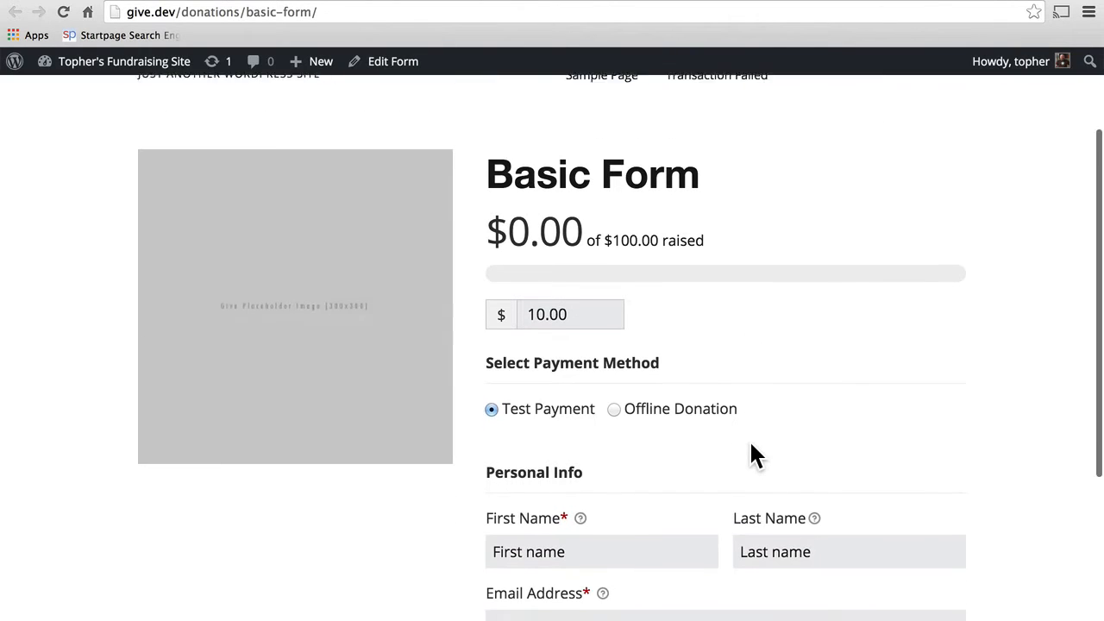
{"action": "scroll", "coordinate": [638, 379], "scroll_direction": "down", "scroll_amount": 4}
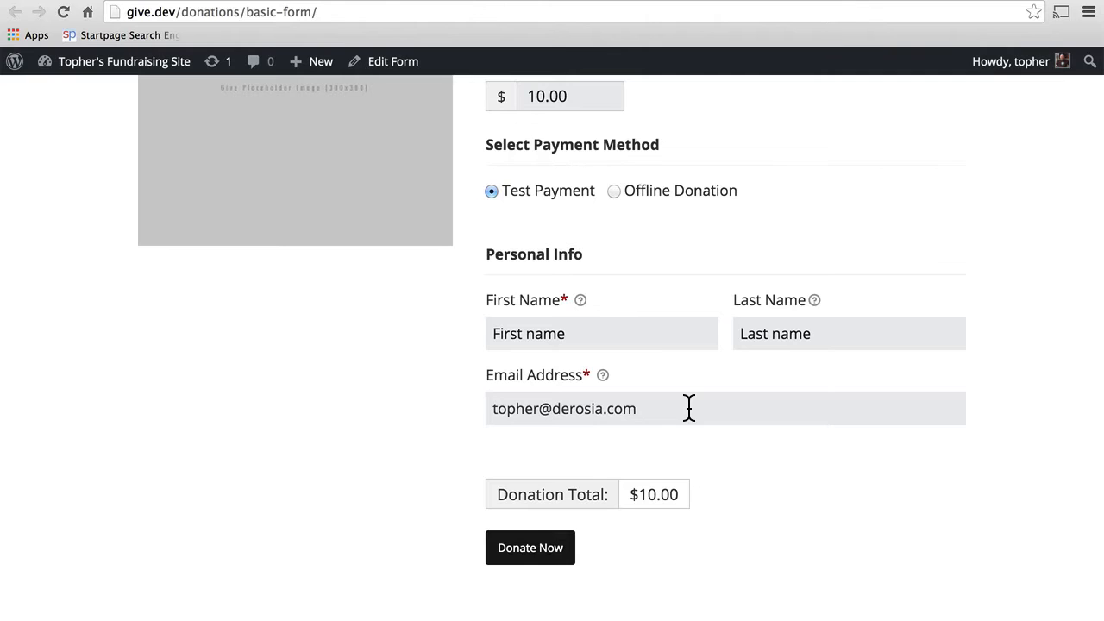
{"action": "scroll", "coordinate": [688, 405], "scroll_direction": "up", "scroll_amount": 3}
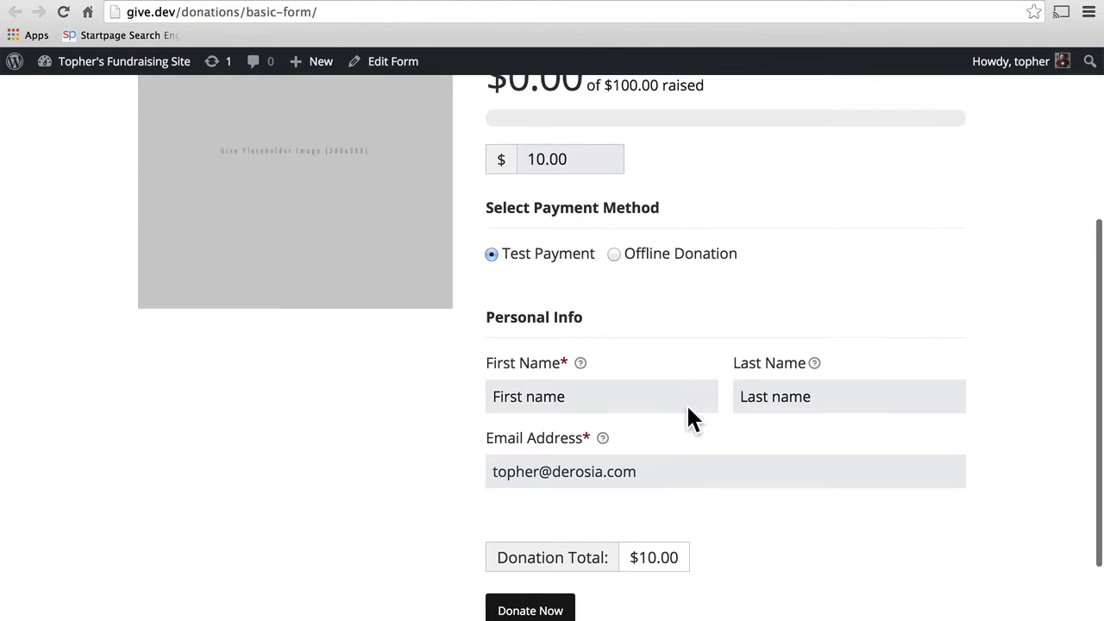
Step: Change the front-end donation amount from 10.00 to 20.00
{"action": "left_click", "coordinate": [537, 250]}
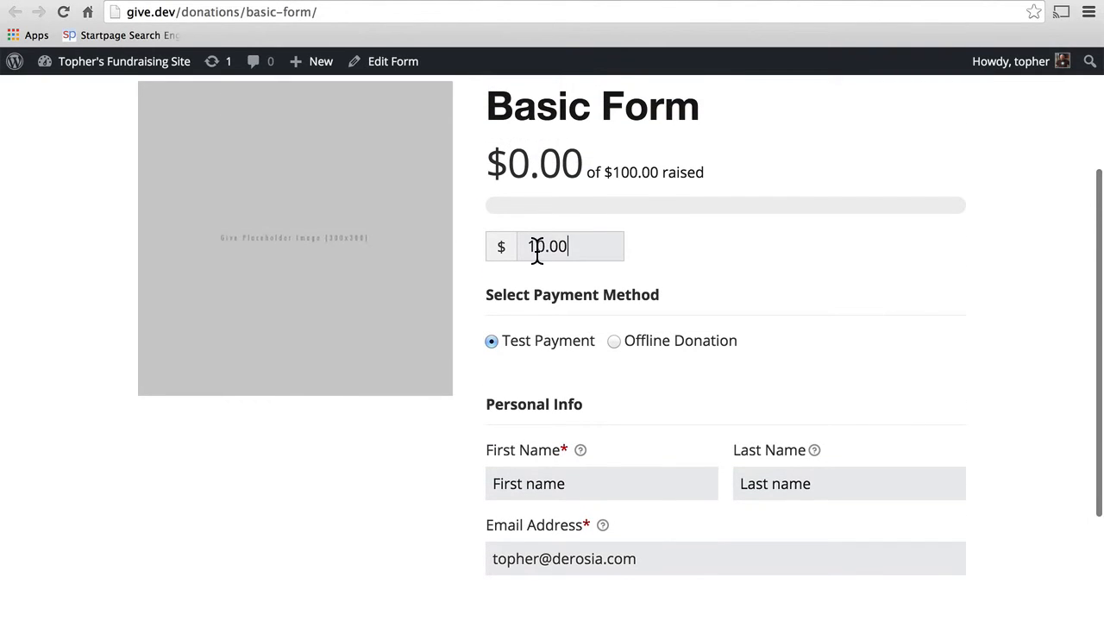
{"action": "key", "text": "Left"}
{"action": "key", "text": "Left"}
{"action": "key", "text": "Left"}
{"action": "key", "text": "Left"}
{"action": "key", "text": "BackSpace"}
{"action": "type", "text": "2"}
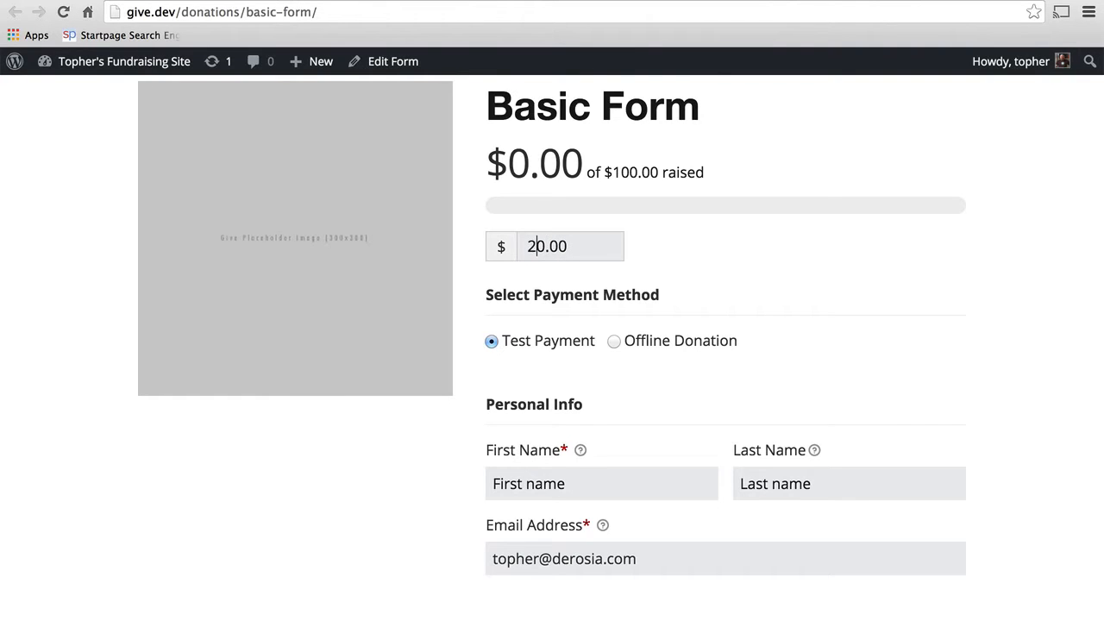
{"action": "left_click", "coordinate": [754, 265]}
{"action": "scroll", "coordinate": [754, 266], "scroll_direction": "down", "scroll_amount": 4}
{"action": "scroll", "coordinate": [754, 266], "scroll_direction": "up", "scroll_amount": 3}
{"action": "scroll", "coordinate": [754, 266], "scroll_direction": "up", "scroll_amount": 2}
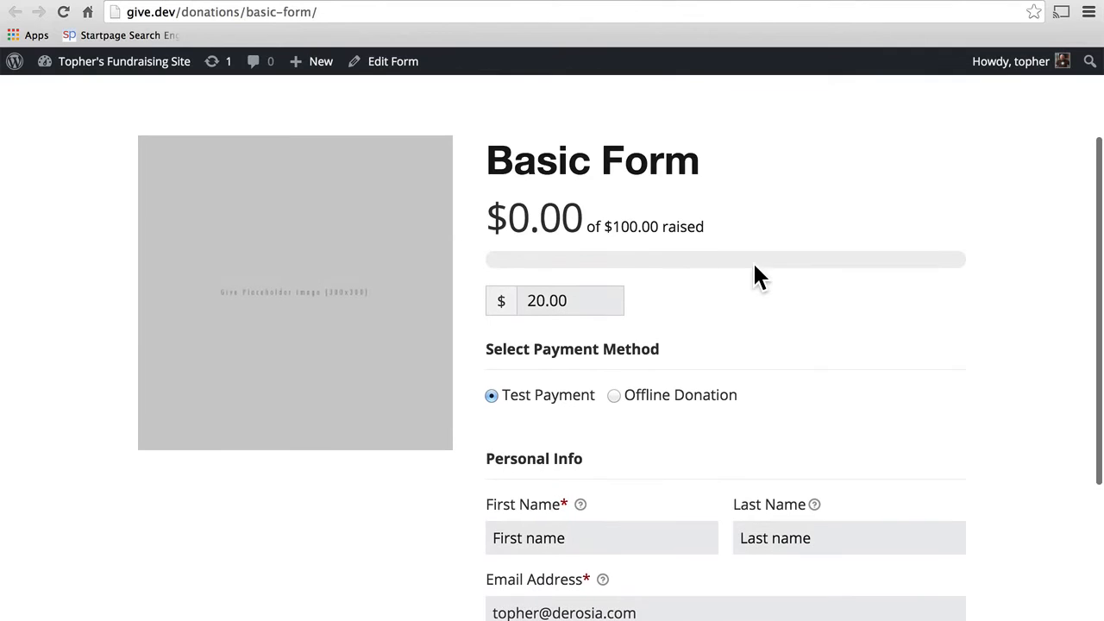
{"action": "scroll", "coordinate": [712, 316], "scroll_direction": "down", "scroll_amount": 5}
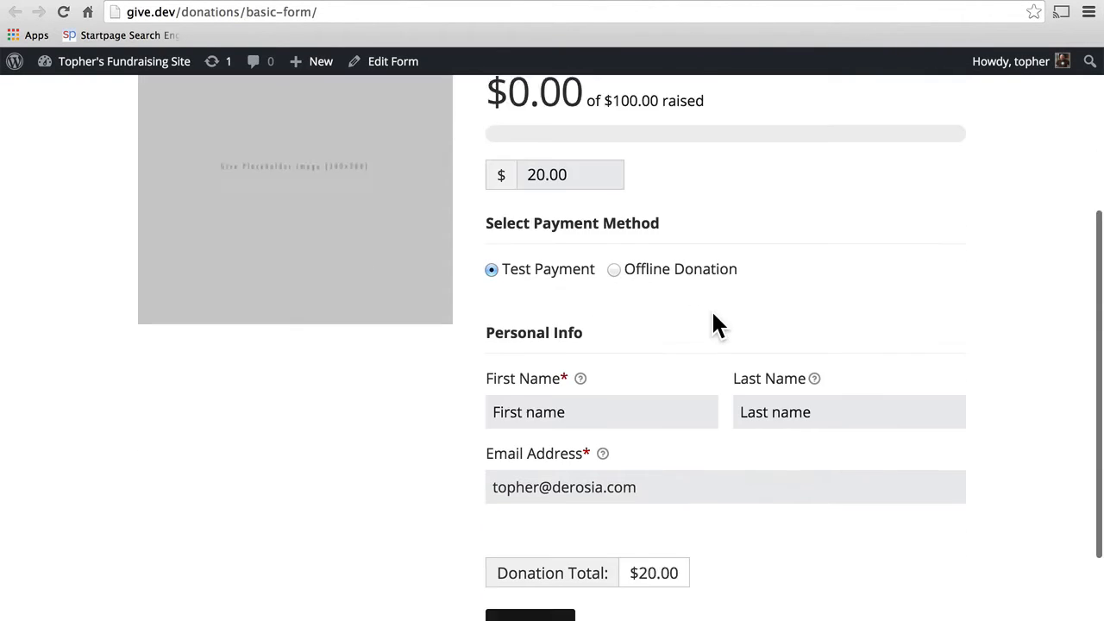
{"action": "scroll", "coordinate": [660, 207], "scroll_direction": "up", "scroll_amount": 2}
Step: Submit the $20.00 test donation after entering the donor's first and last name
{"action": "left_click", "coordinate": [519, 555]}
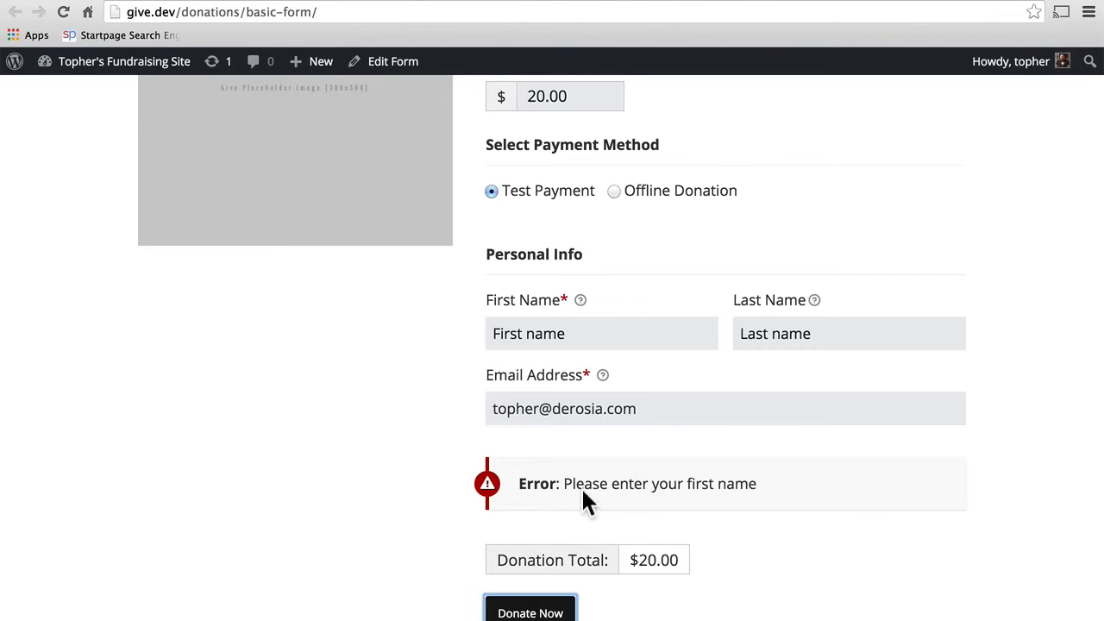
{"action": "left_click", "coordinate": [583, 333]}
{"action": "key", "text": "Tab"}
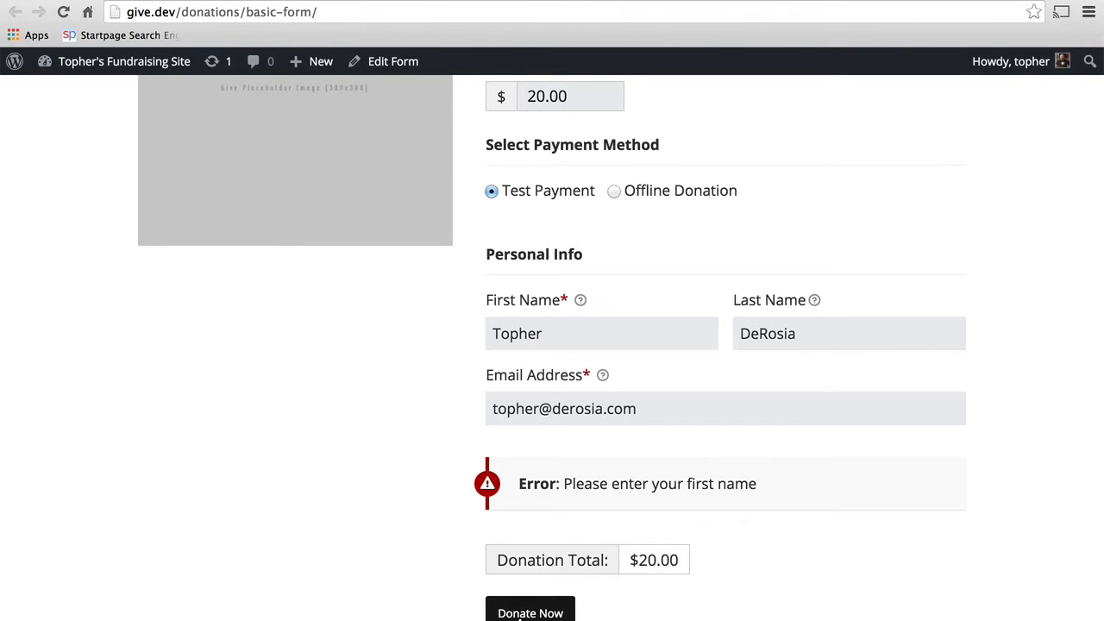
{"action": "left_click", "coordinate": [520, 615]}
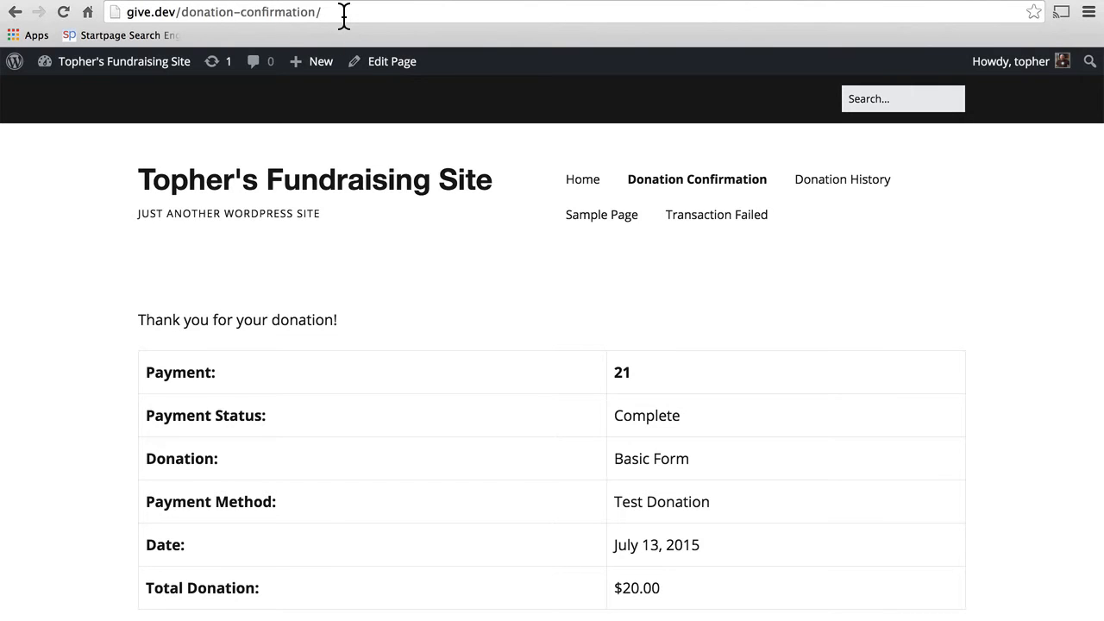
Step: Go back and return to the Basic Form's admin edit screen
{"action": "key", "text": "super+Left"}
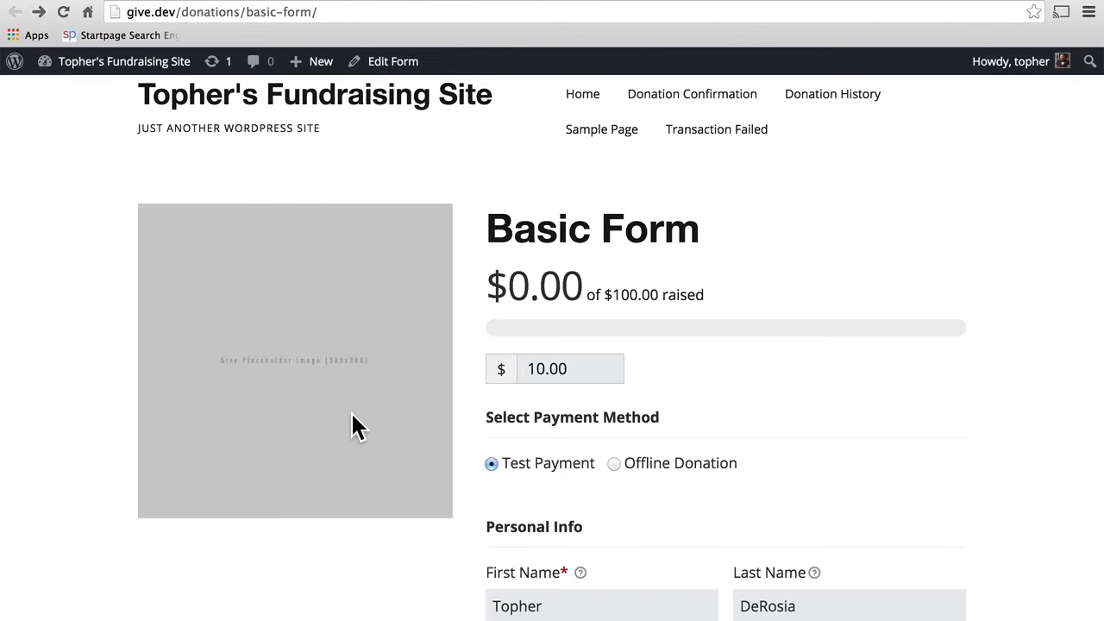
{"action": "scroll", "coordinate": [352, 415], "scroll_direction": "down", "scroll_amount": 1}
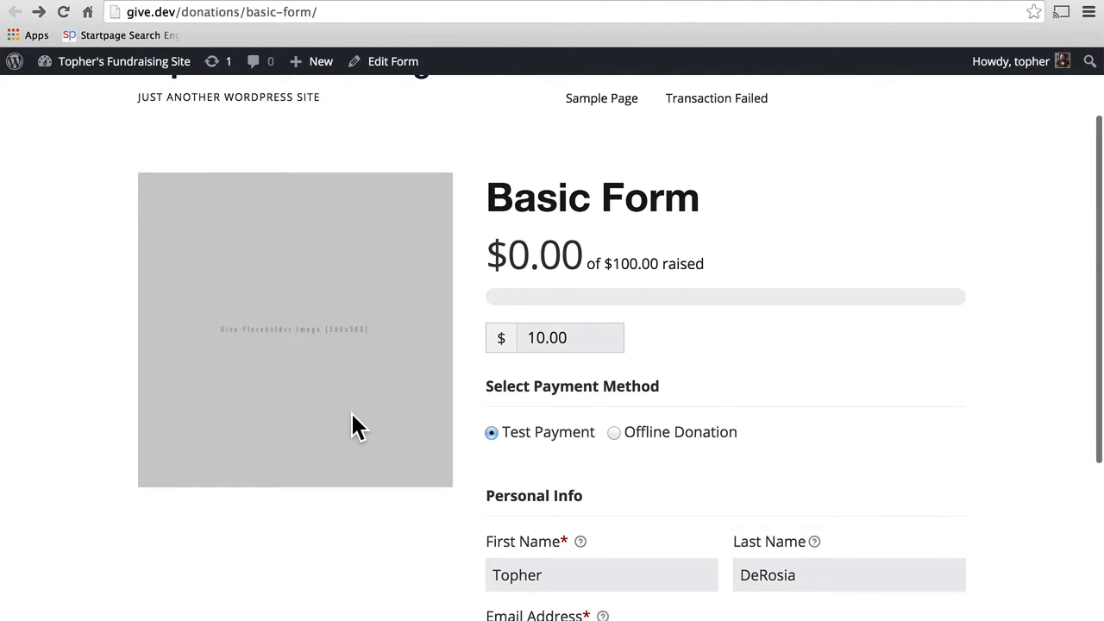
{"action": "left_click", "coordinate": [96, 1]}
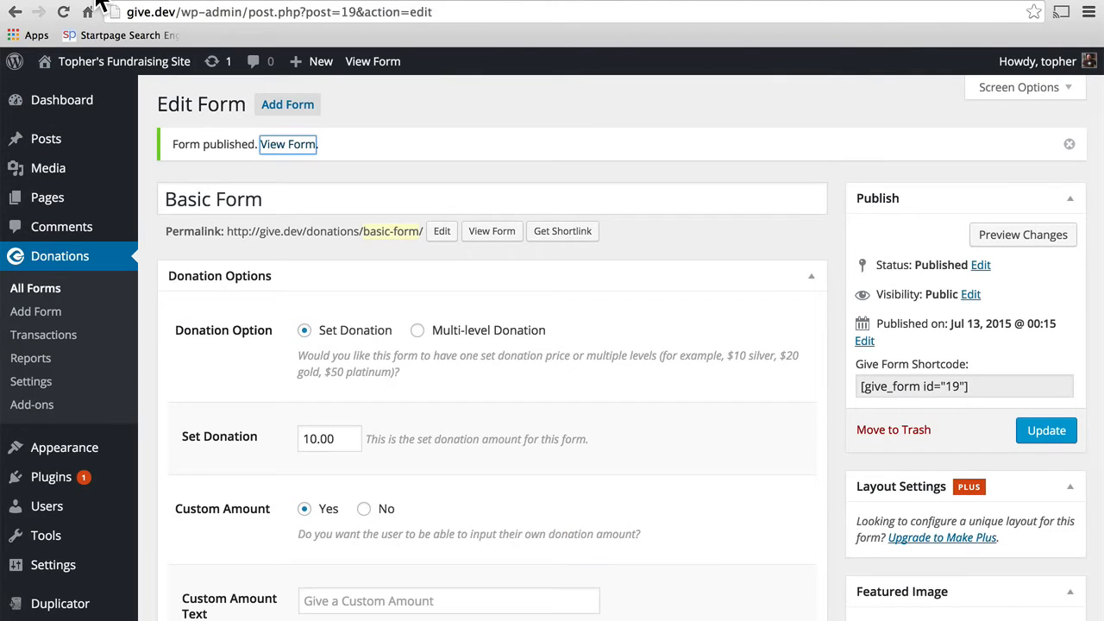
Step: Review the Give Display Options settings, then return to the Basic Form's front-end page
{"action": "left_click", "coordinate": [37, 388]}
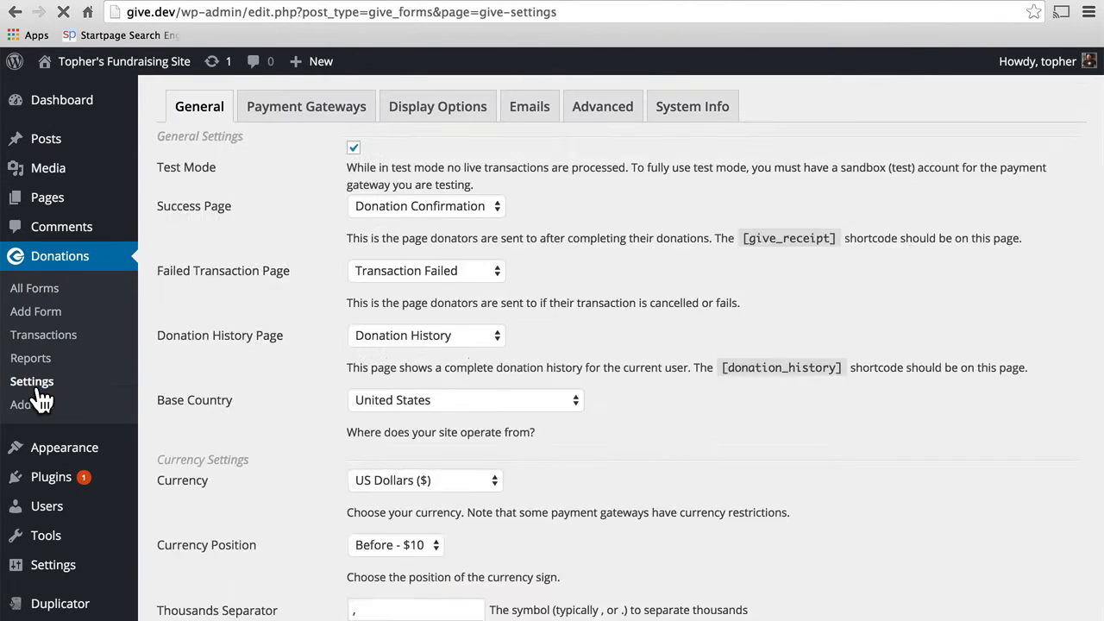
{"action": "left_click", "coordinate": [426, 123]}
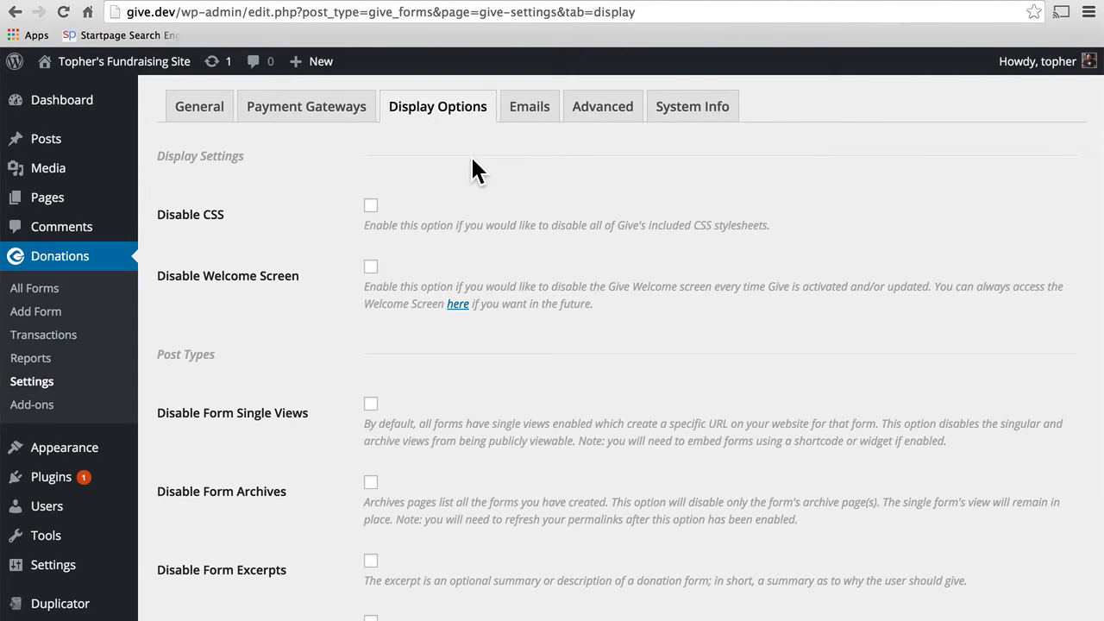
{"action": "scroll", "coordinate": [472, 160], "scroll_direction": "down", "scroll_amount": 2}
{"action": "scroll", "coordinate": [473, 160], "scroll_direction": "down", "scroll_amount": 4}
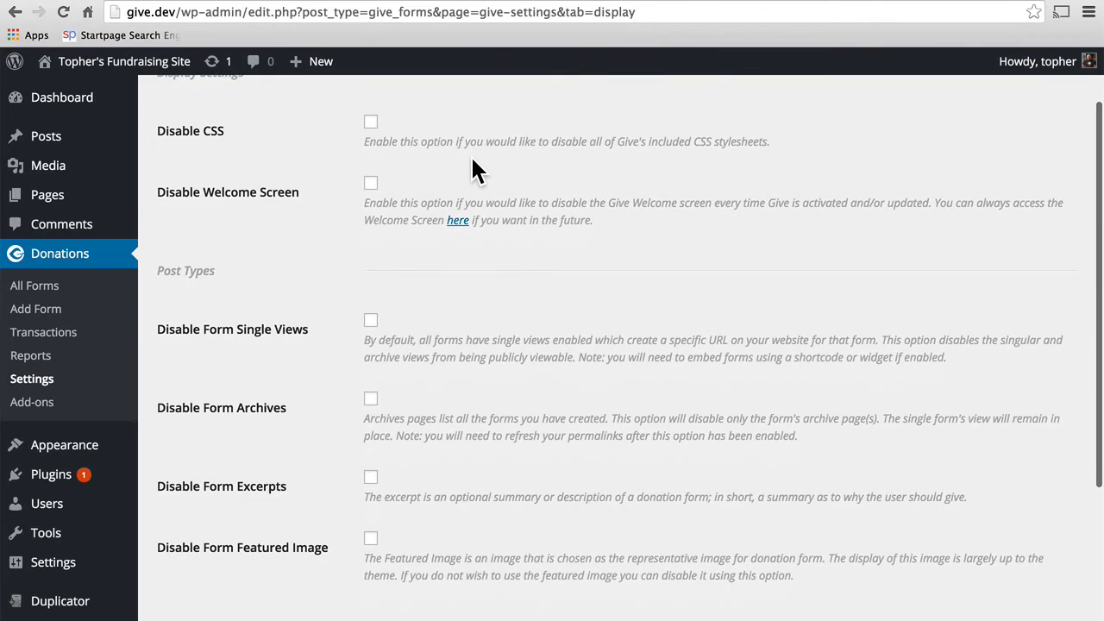
{"action": "scroll", "coordinate": [472, 160], "scroll_direction": "down", "scroll_amount": 1}
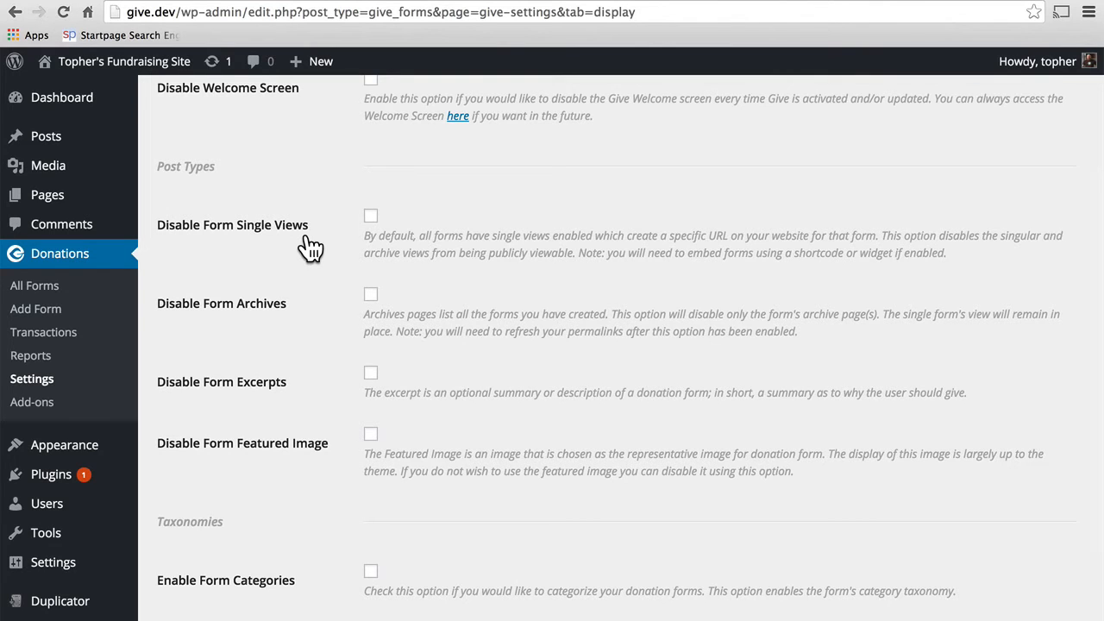
{"action": "left_click", "coordinate": [264, 1]}
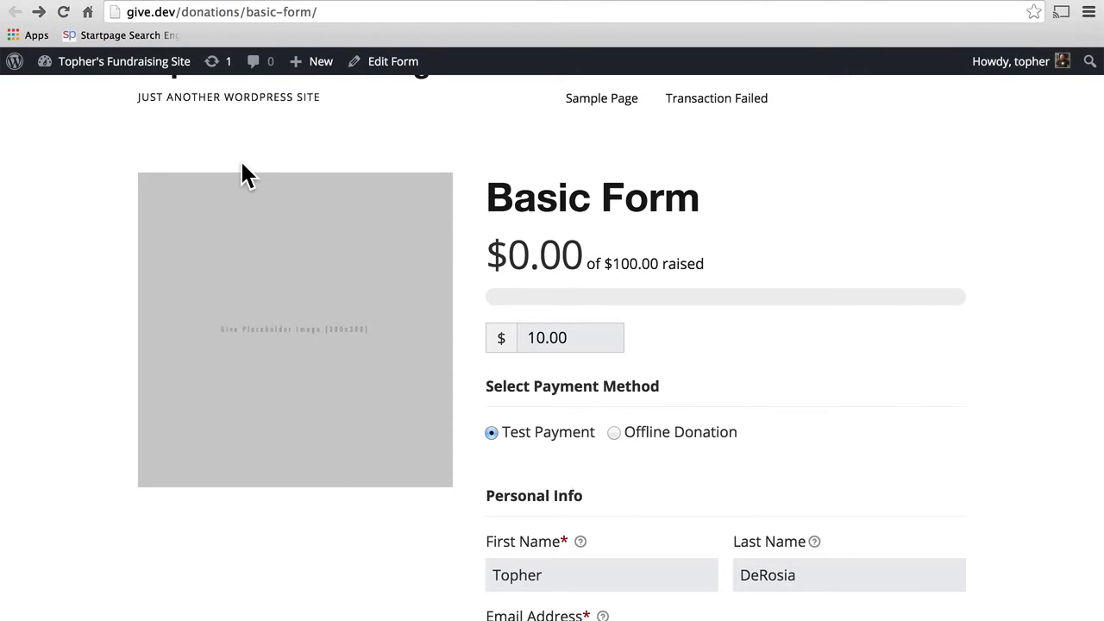
Step: Disable form featured images, save the display settings, and reload the Basic Form to check
{"action": "left_click", "coordinate": [97, 0]}
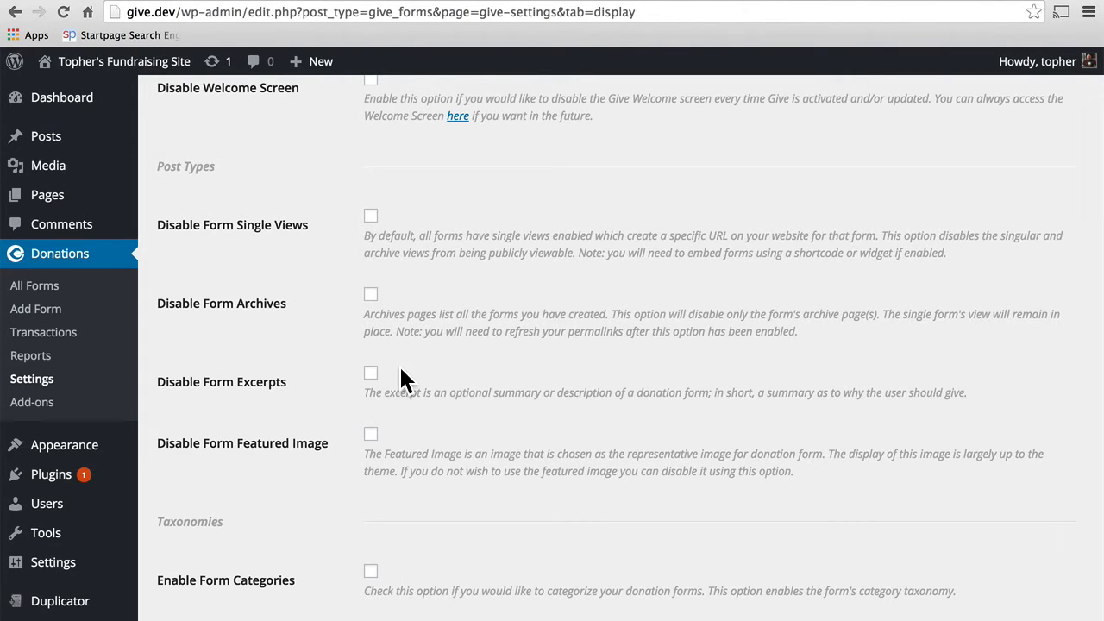
{"action": "left_click", "coordinate": [372, 434]}
{"action": "scroll", "coordinate": [547, 431], "scroll_direction": "down", "scroll_amount": 3}
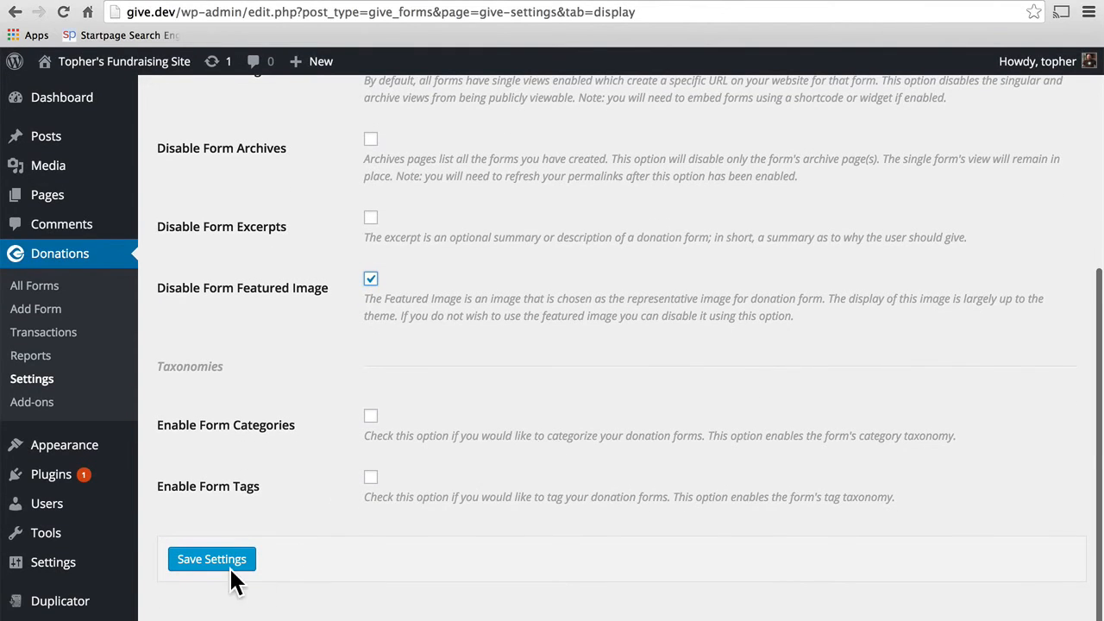
{"action": "left_click", "coordinate": [182, 561]}
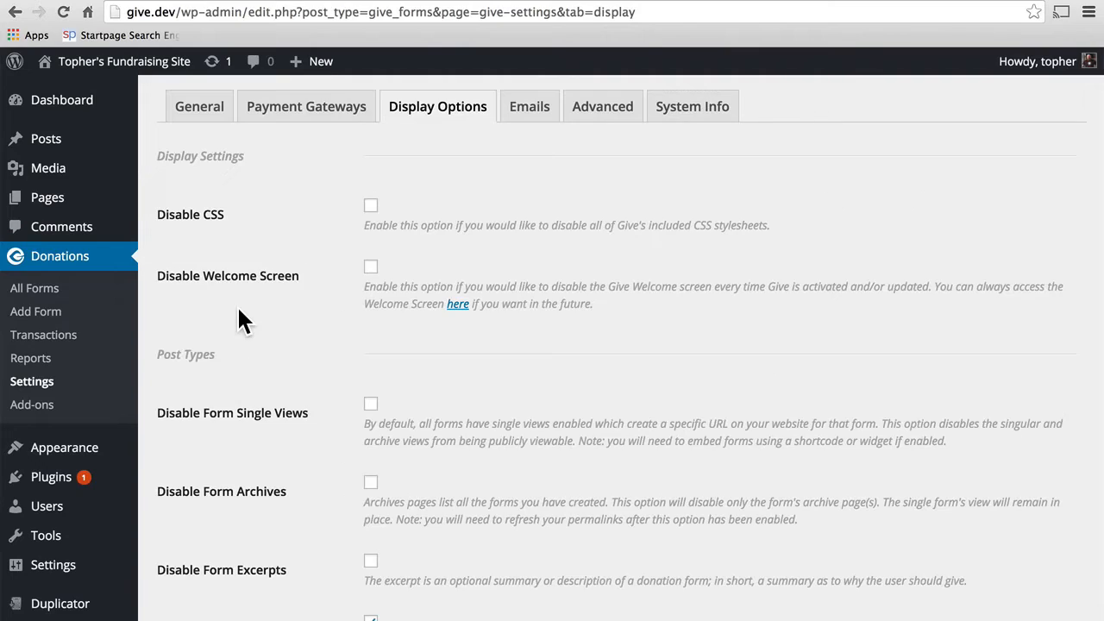
{"action": "left_click", "coordinate": [241, 0]}
{"action": "left_click", "coordinate": [64, 13]}
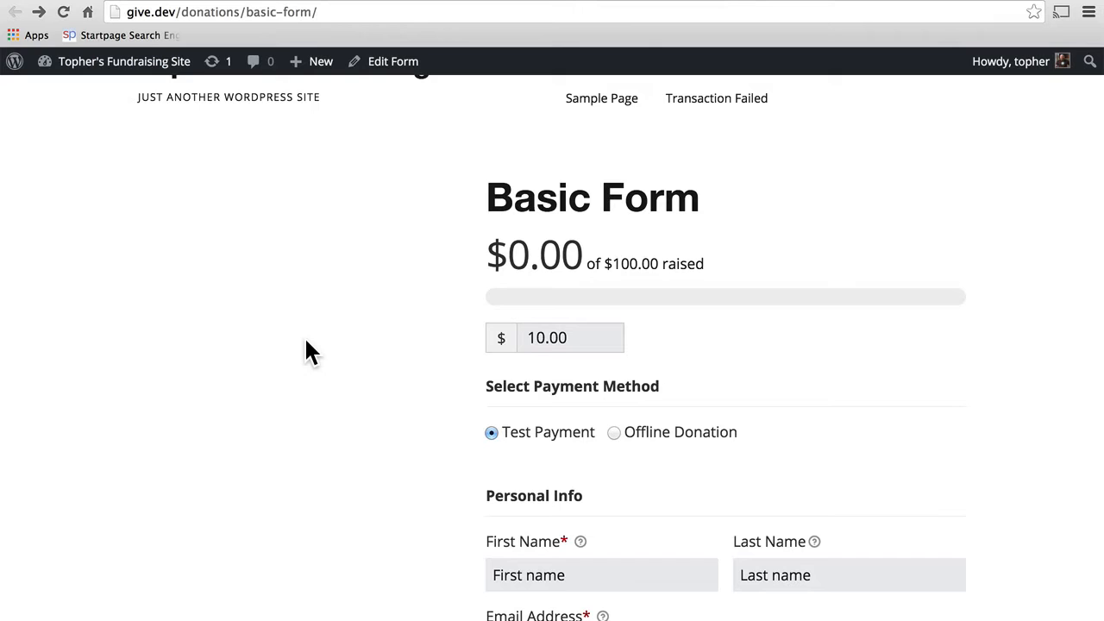
Step: Re-enable form featured images, save, check the Basic Form's placeholder image, then open the forms list
{"action": "left_click", "coordinate": [96, 3]}
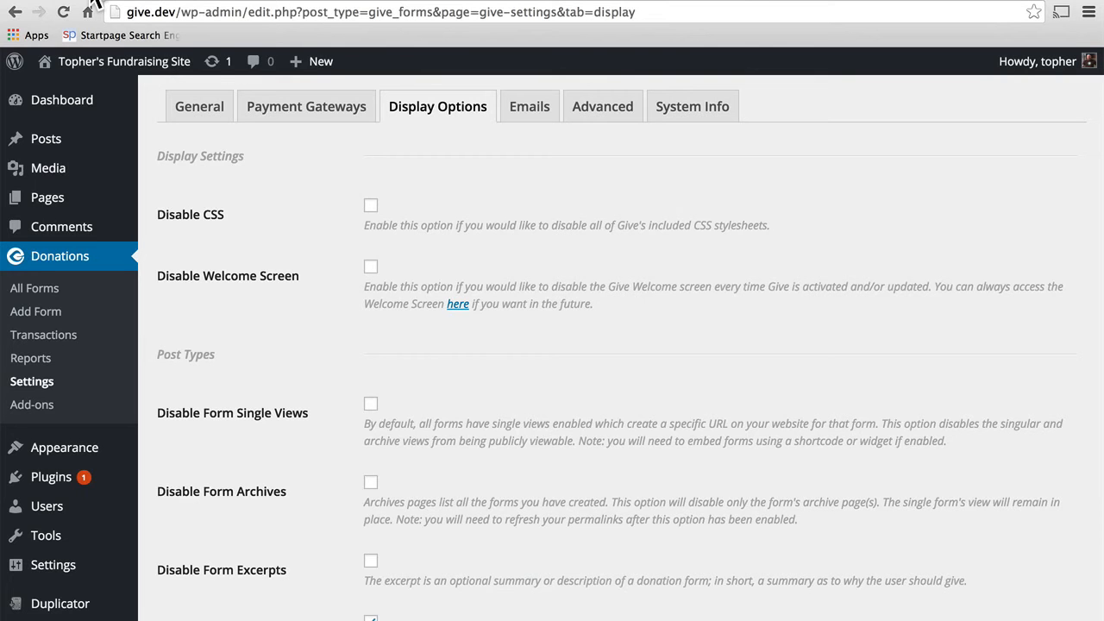
{"action": "left_click", "coordinate": [371, 618]}
{"action": "scroll", "coordinate": [431, 596], "scroll_direction": "down", "scroll_amount": 4}
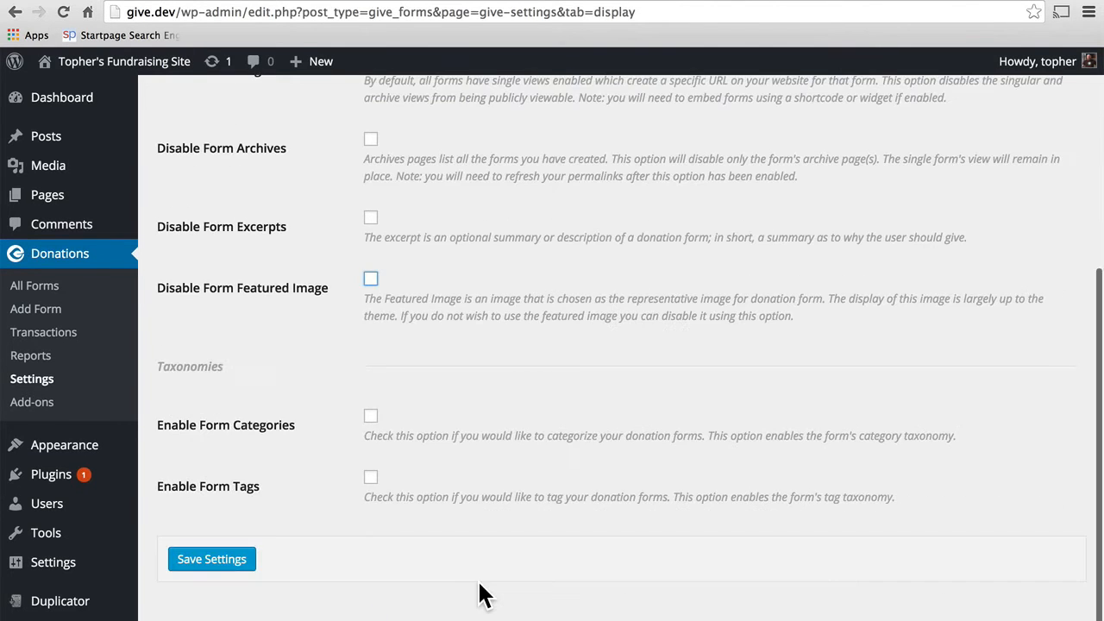
{"action": "left_click", "coordinate": [190, 560]}
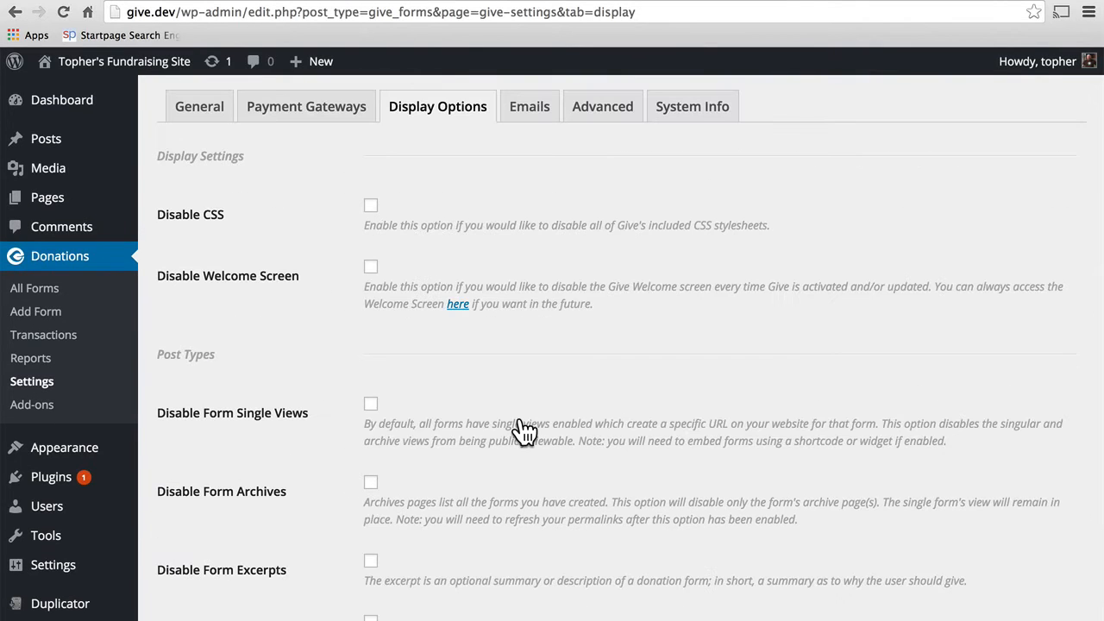
{"action": "left_click", "coordinate": [246, 3]}
{"action": "left_click", "coordinate": [64, 12]}
{"action": "scroll", "coordinate": [759, 402], "scroll_direction": "down", "scroll_amount": 3}
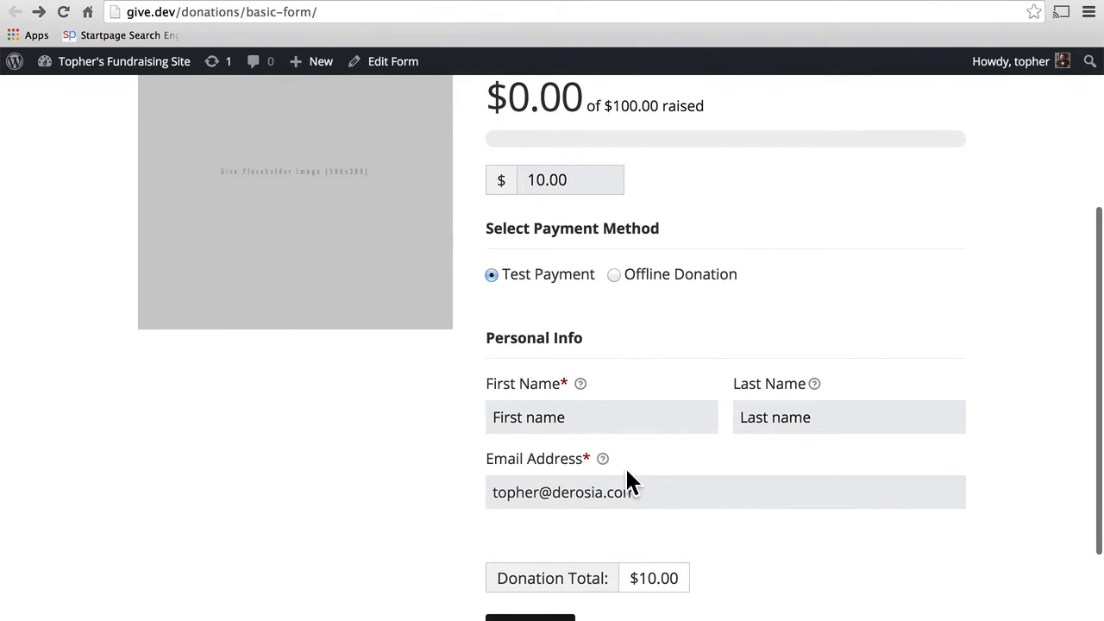
{"action": "left_click", "coordinate": [76, 1]}
{"action": "left_click", "coordinate": [33, 293]}
Step: Set the Basic Form's Payment Fields to Reveal Upon Click and update the form
{"action": "mouse_move", "coordinate": [205, 263]}
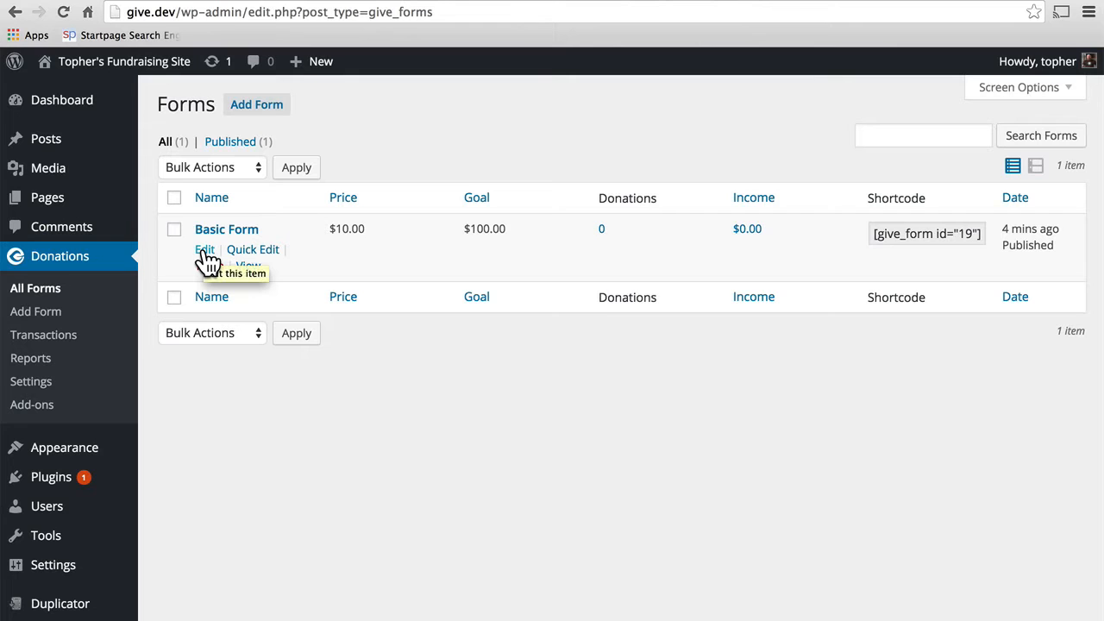
{"action": "left_click", "coordinate": [205, 251]}
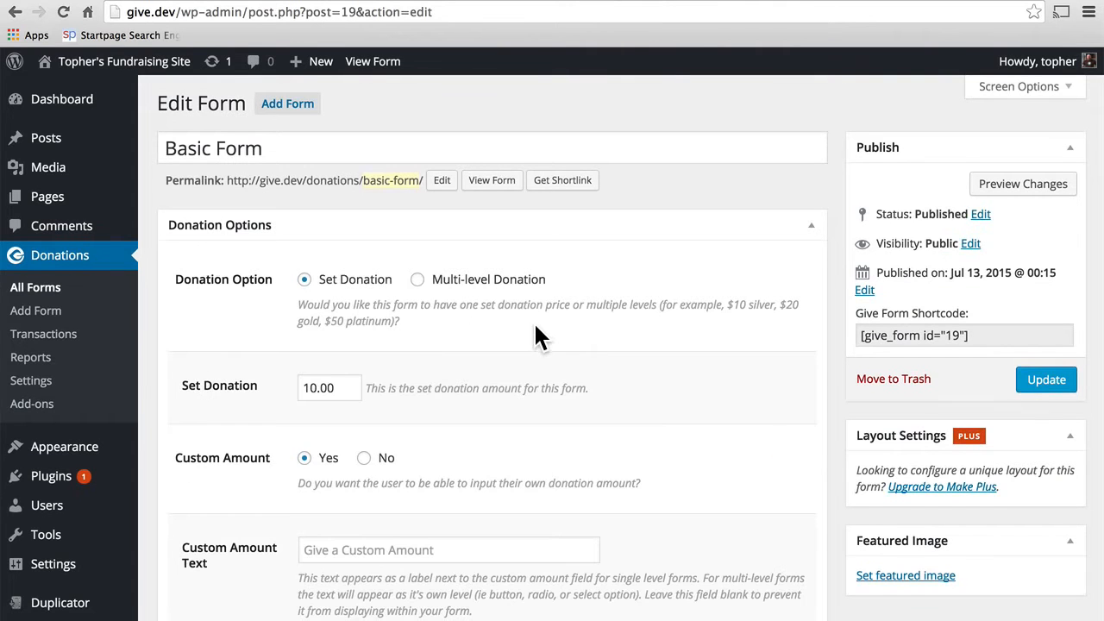
{"action": "scroll", "coordinate": [535, 332], "scroll_direction": "down", "scroll_amount": 10}
{"action": "scroll", "coordinate": [535, 328], "scroll_direction": "down", "scroll_amount": 7}
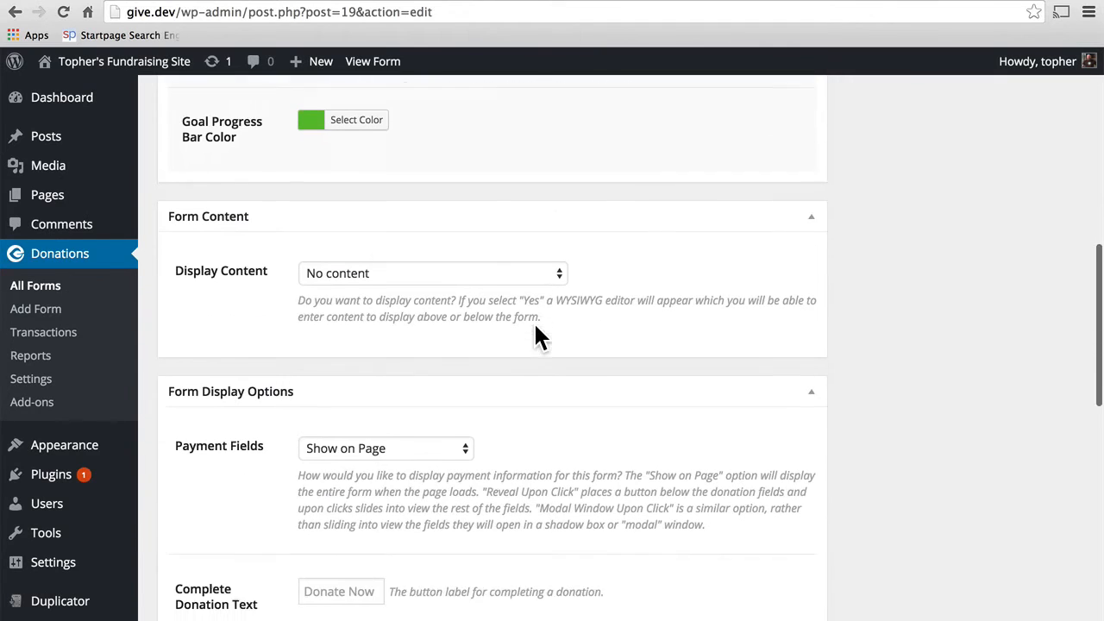
{"action": "scroll", "coordinate": [535, 327], "scroll_direction": "down", "scroll_amount": 1}
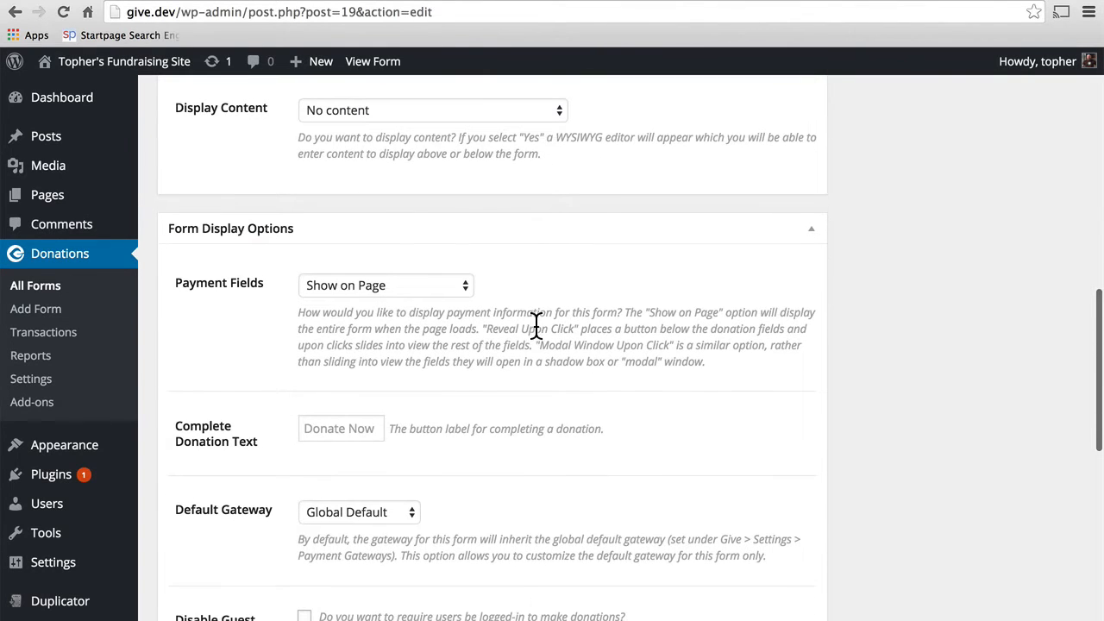
{"action": "left_click", "coordinate": [404, 285]}
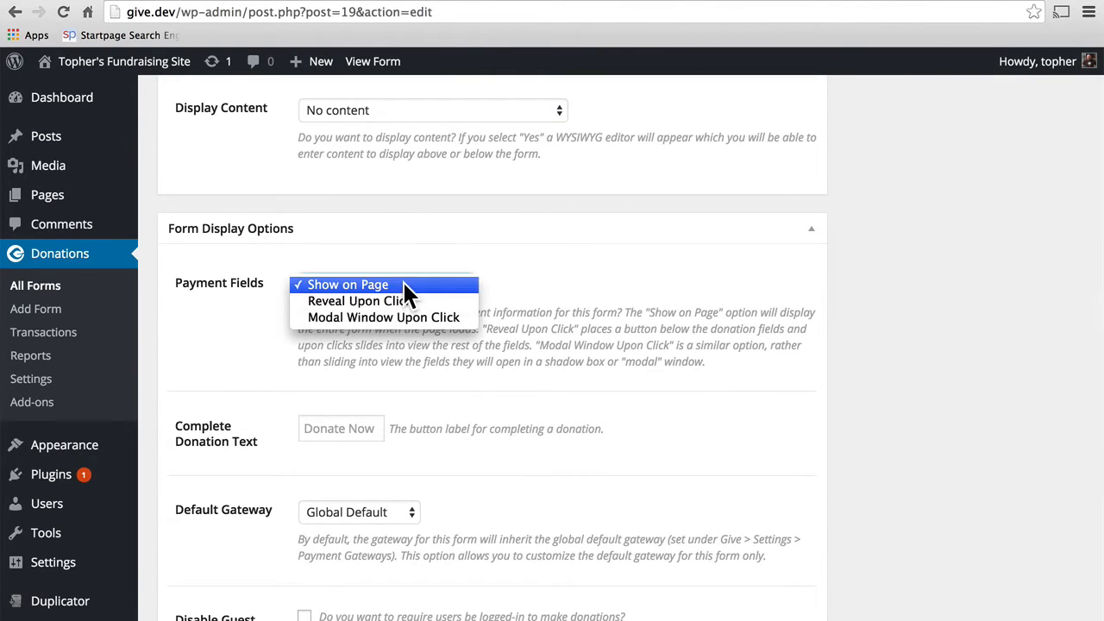
{"action": "left_click", "coordinate": [428, 301]}
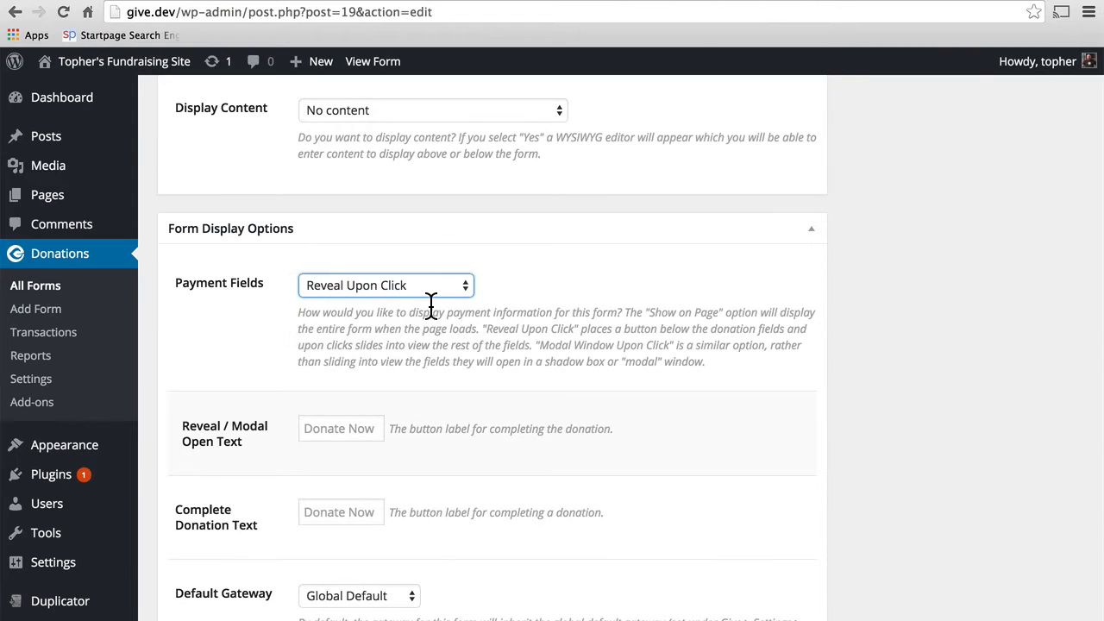
{"action": "scroll", "coordinate": [716, 342], "scroll_direction": "down", "scroll_amount": 2}
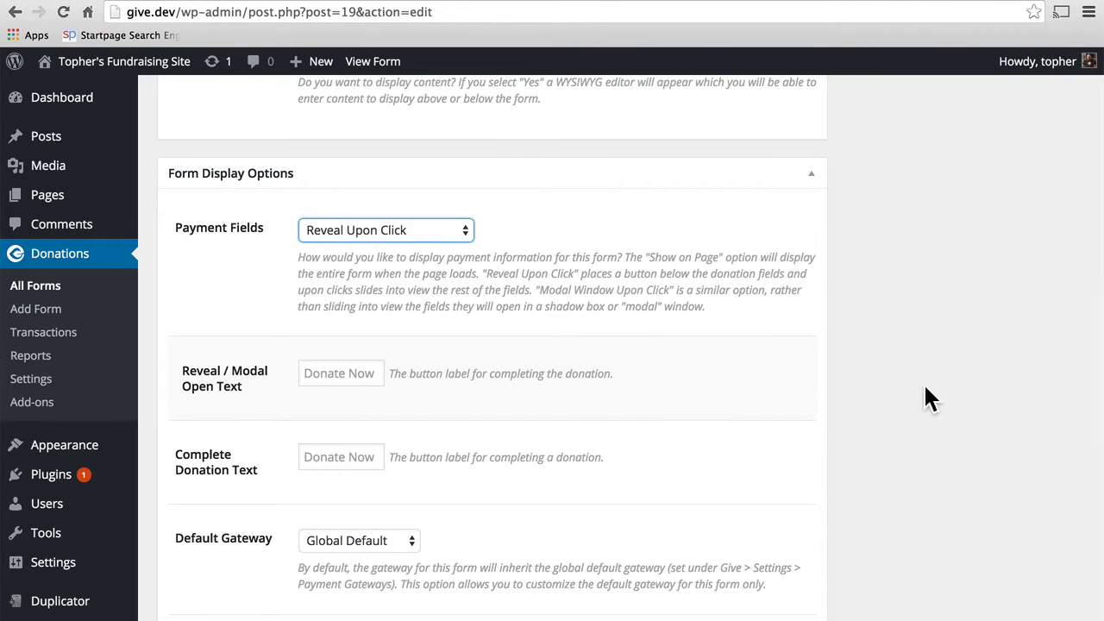
{"action": "scroll", "coordinate": [925, 388], "scroll_direction": "up", "scroll_amount": 10}
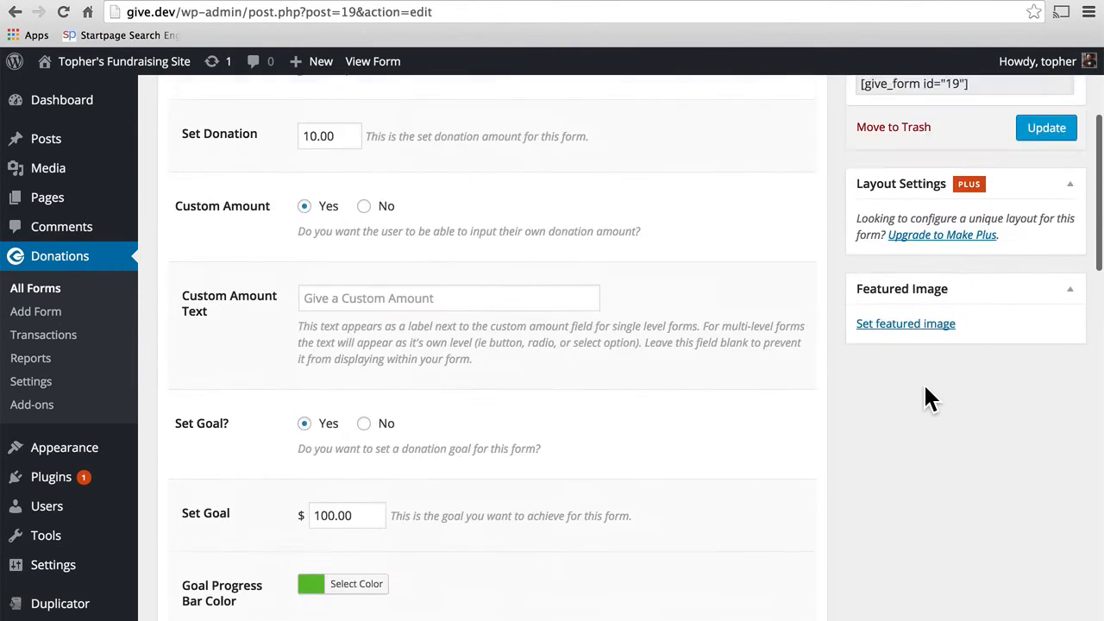
{"action": "left_click", "coordinate": [1044, 356]}
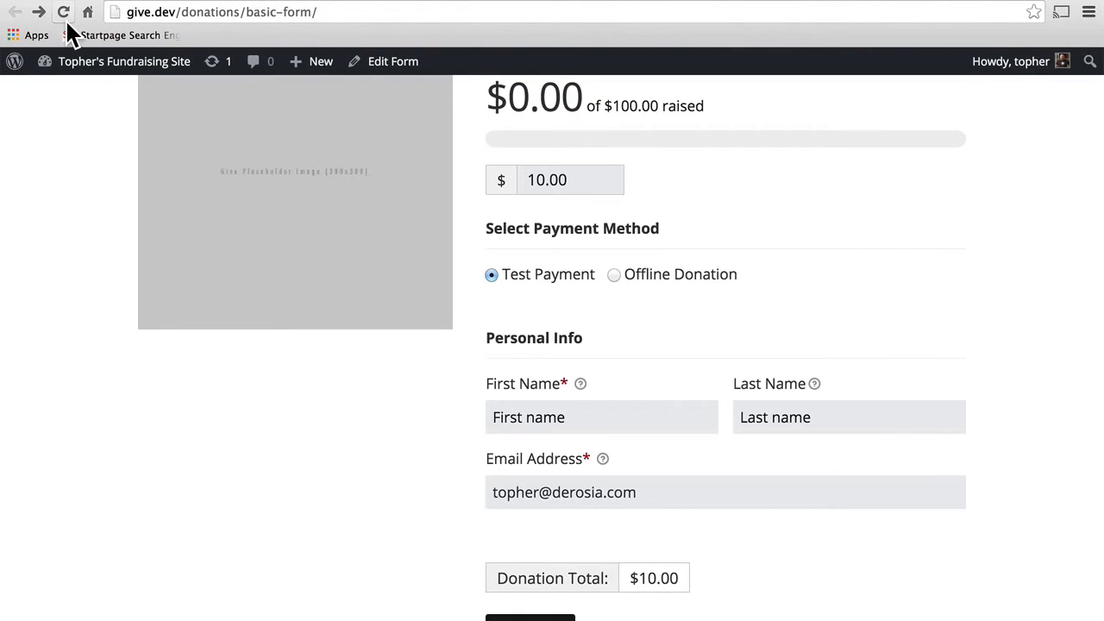
Step: Reload the front-end form and confirm Donate Now reveals the payment fields
{"action": "left_click", "coordinate": [63, 12]}
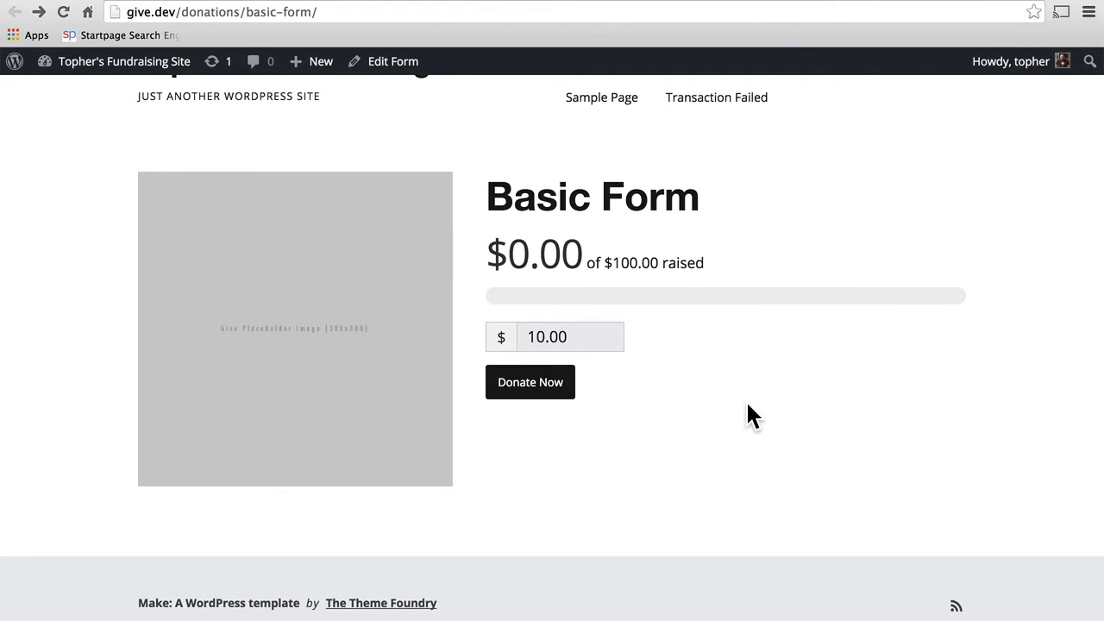
{"action": "left_click", "coordinate": [532, 395]}
{"action": "scroll", "coordinate": [799, 383], "scroll_direction": "down", "scroll_amount": 4}
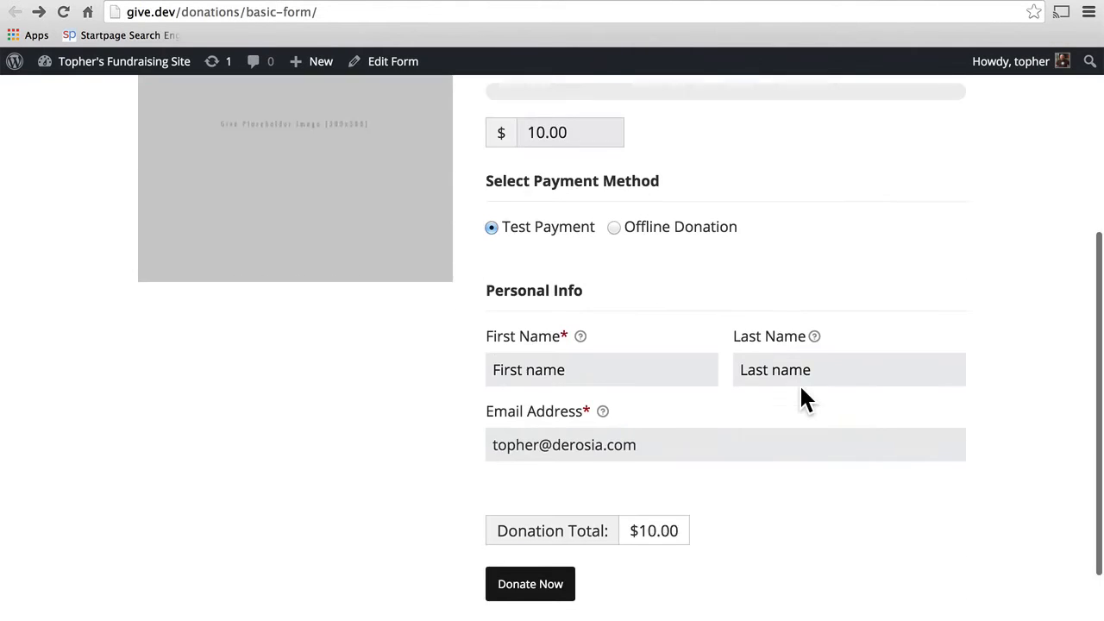
{"action": "scroll", "coordinate": [799, 383], "scroll_direction": "up", "scroll_amount": 4}
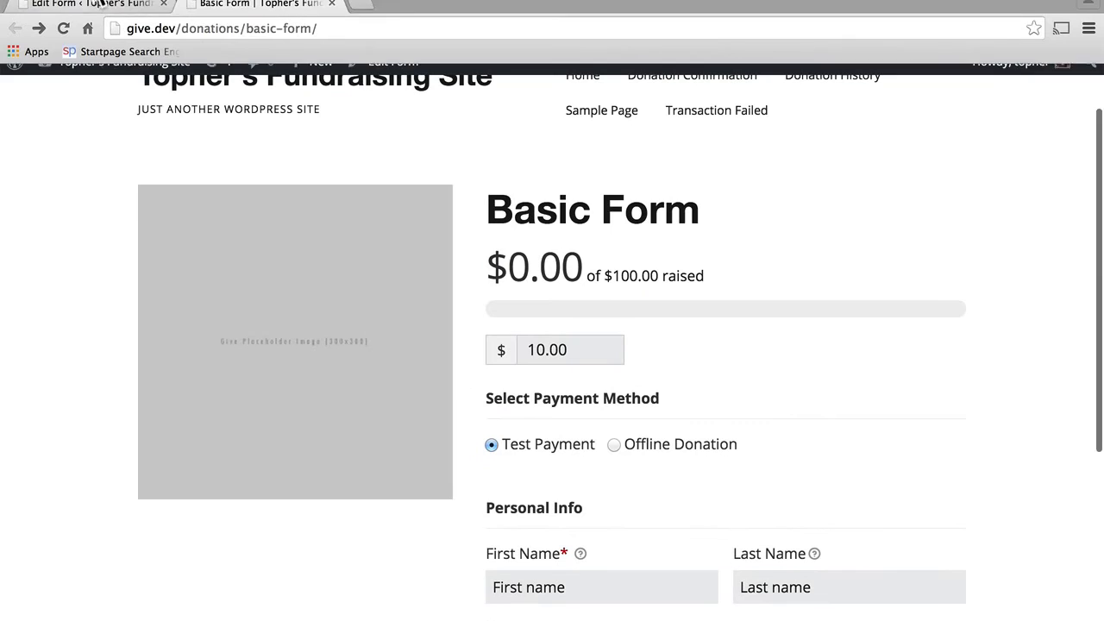
{"action": "left_click", "coordinate": [87, 7]}
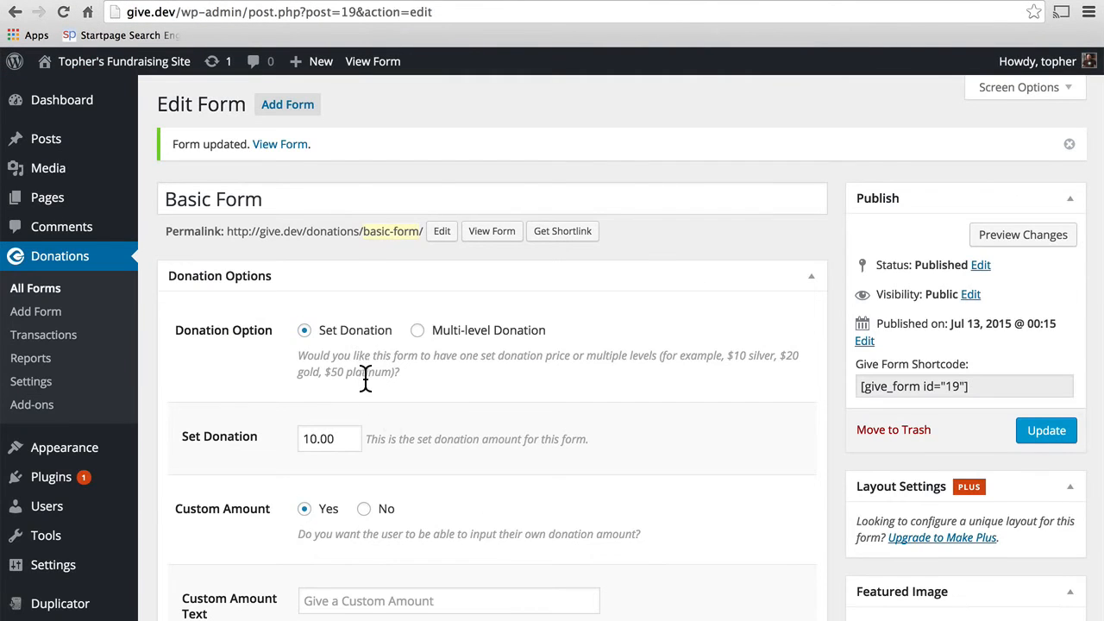
Step: Set Payment Fields to Modal Window Upon Click and update the Basic Form
{"action": "scroll", "coordinate": [497, 457], "scroll_direction": "down", "scroll_amount": 10}
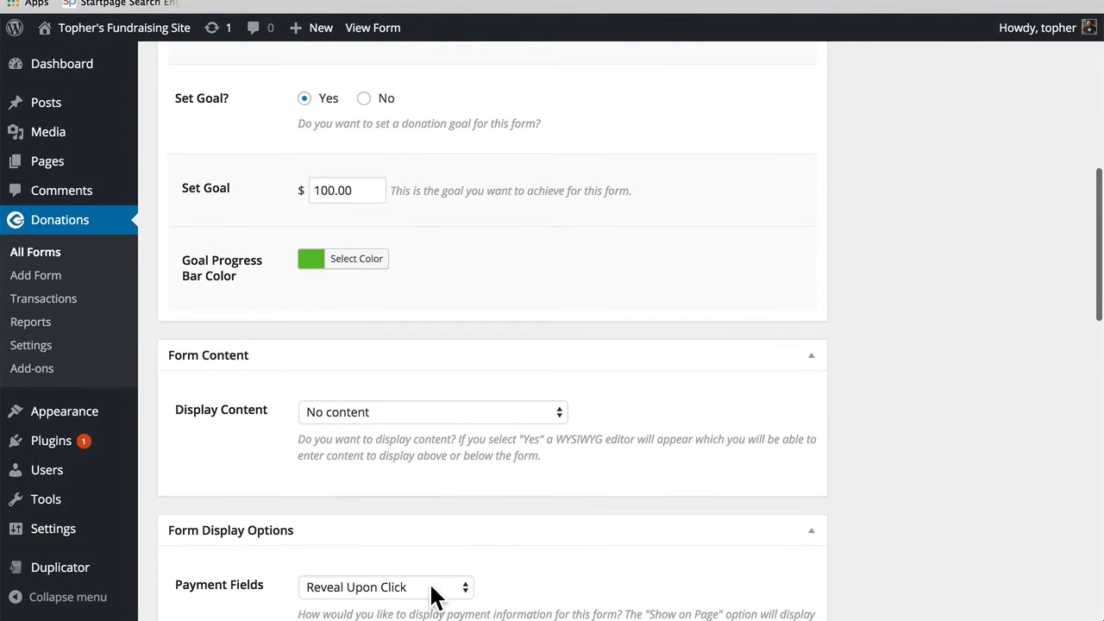
{"action": "left_click", "coordinate": [431, 590]}
{"action": "left_click", "coordinate": [429, 603]}
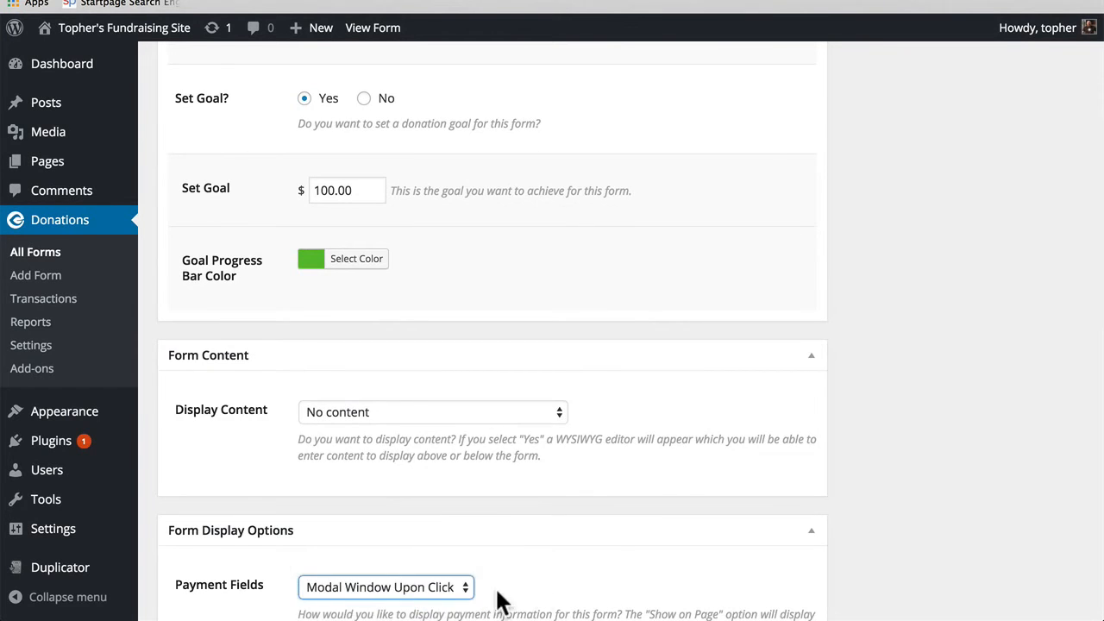
{"action": "scroll", "coordinate": [877, 316], "scroll_direction": "up", "scroll_amount": 10}
{"action": "left_click", "coordinate": [1035, 336]}
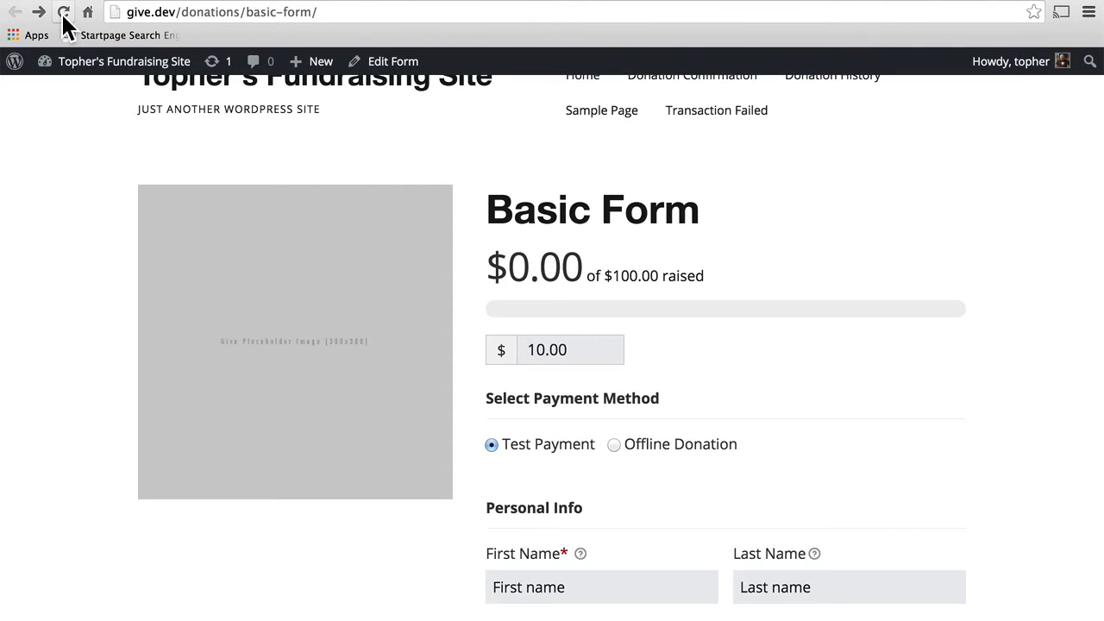
Step: Reload the front-end form, open the payment pop-up with Donate Now, then close it
{"action": "left_click", "coordinate": [63, 12]}
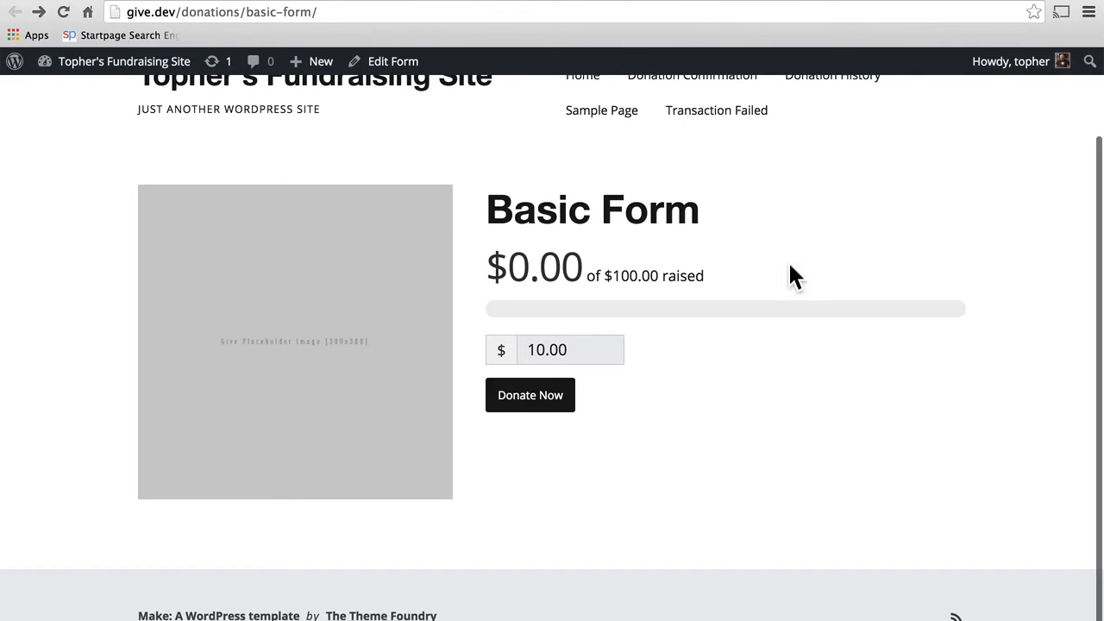
{"action": "left_click", "coordinate": [528, 406]}
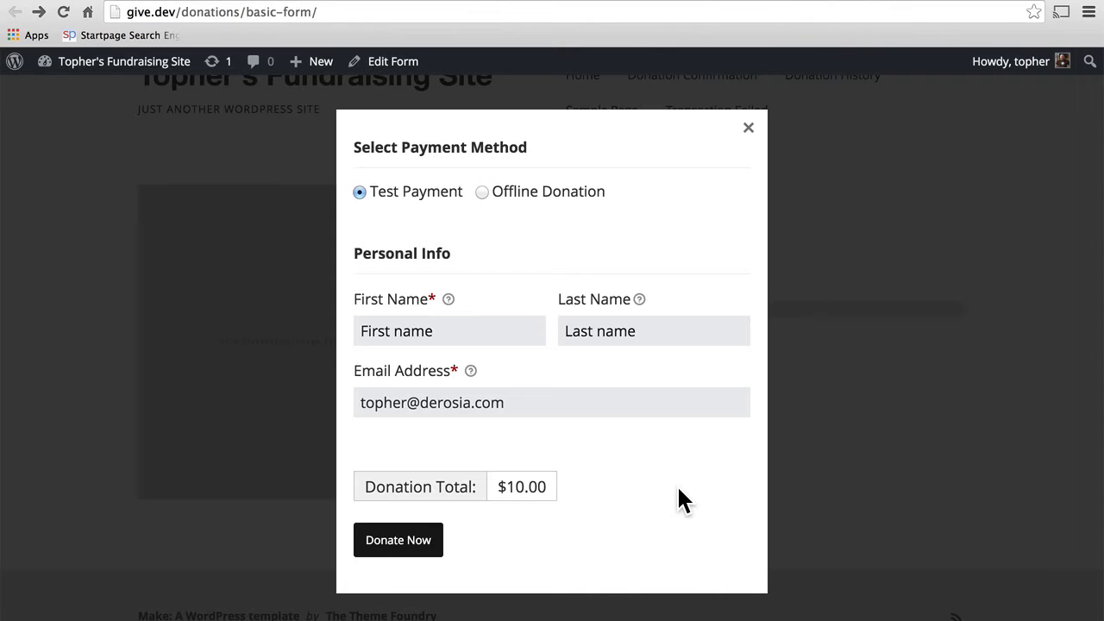
{"action": "left_click", "coordinate": [748, 127]}
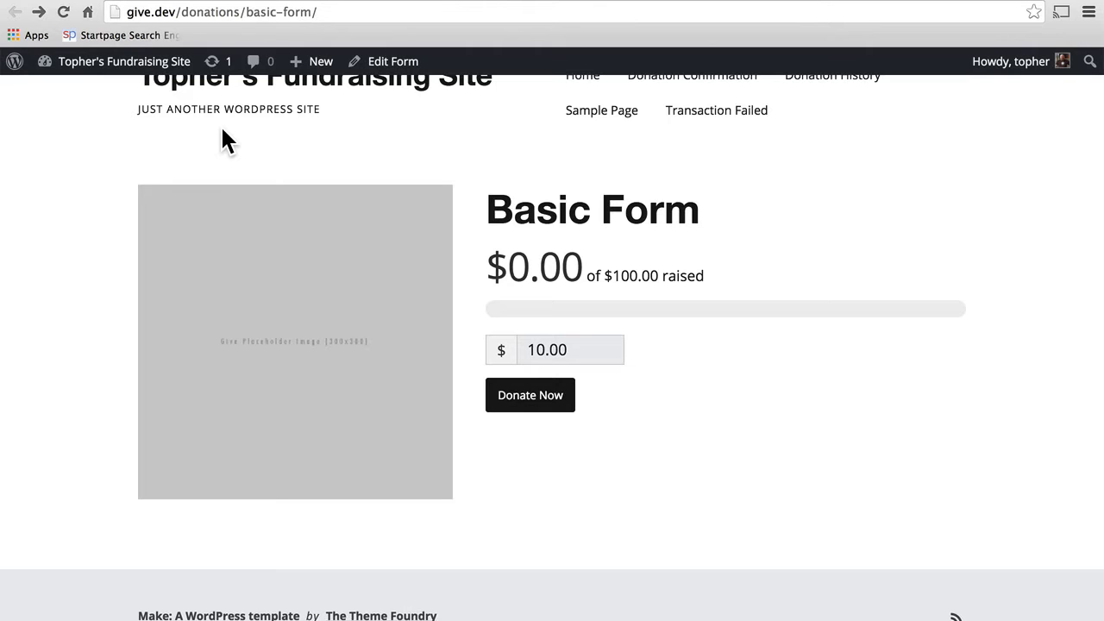
{"action": "left_click", "coordinate": [70, 0]}
Step: Open Donations > All Forms, check the front-end Basic Form tab, then return to the forms list
{"action": "left_click", "coordinate": [41, 292]}
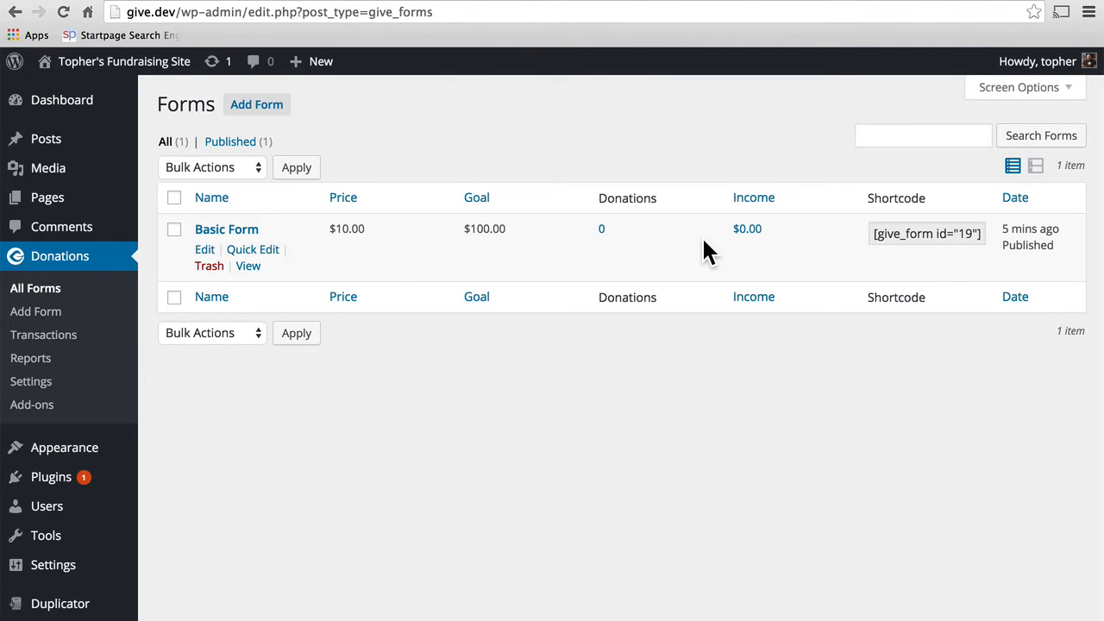
{"action": "left_click", "coordinate": [261, 1]}
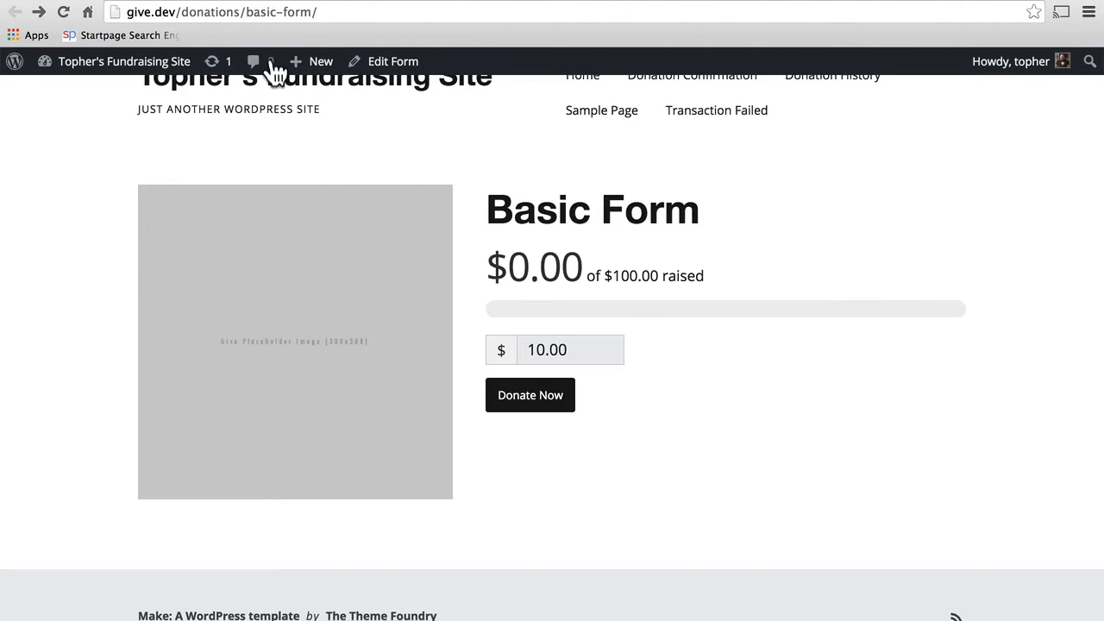
{"action": "left_click", "coordinate": [97, 2]}
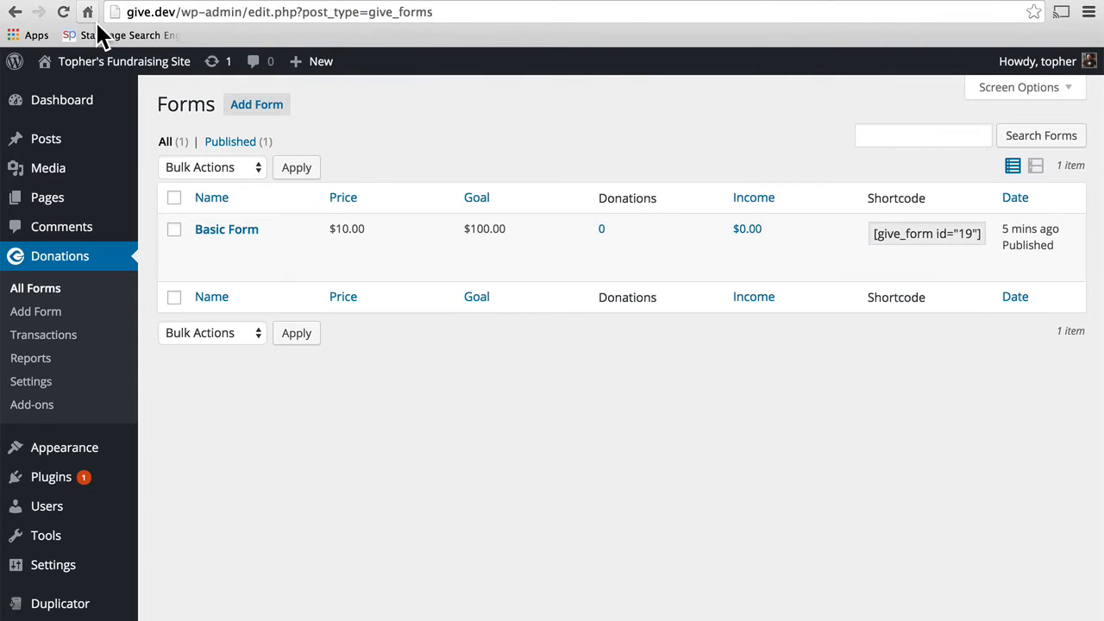
Step: Create and publish a new page titled 'Basic Form Page' using the default template
{"action": "mouse_move", "coordinate": [43, 205]}
{"action": "left_click", "coordinate": [164, 222]}
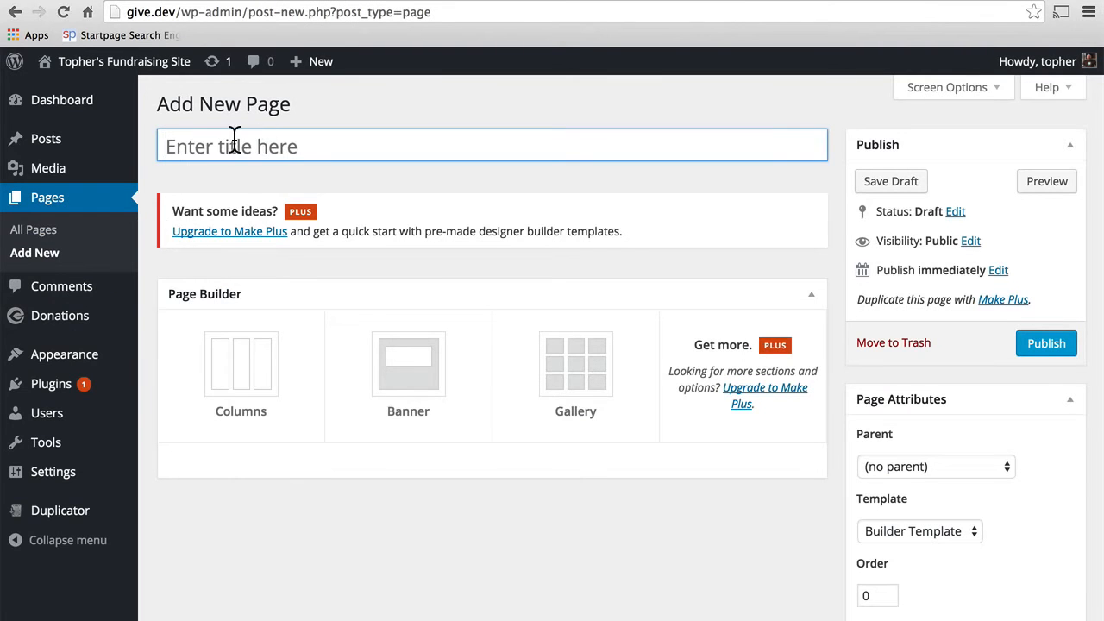
{"action": "left_click", "coordinate": [234, 141]}
{"action": "type", "text": "B"}
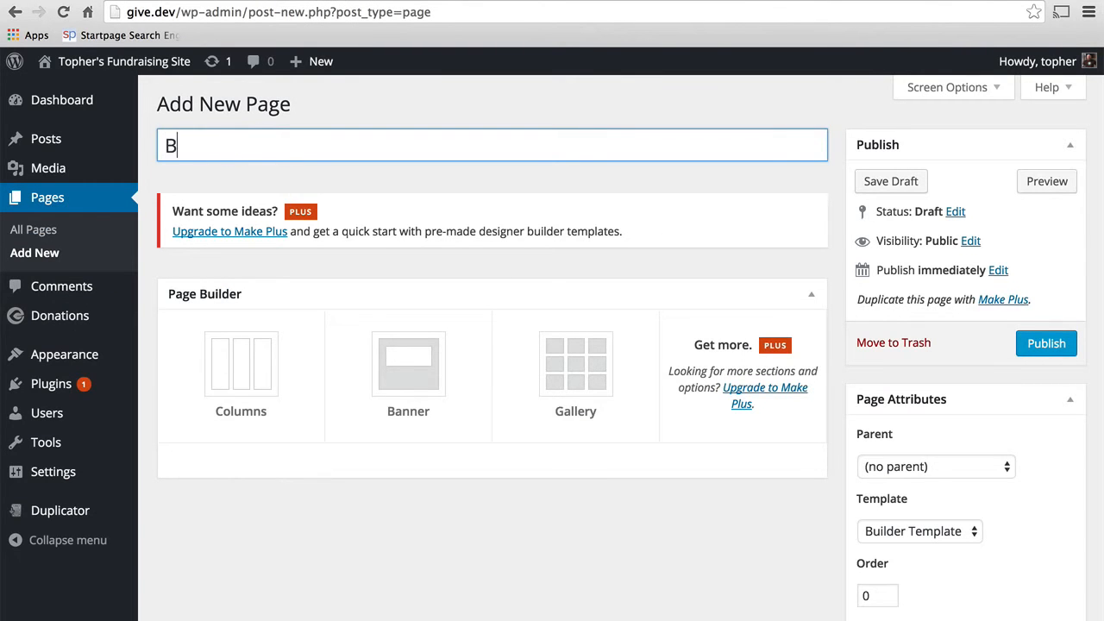
{"action": "type", "text": "asic Form Page"}
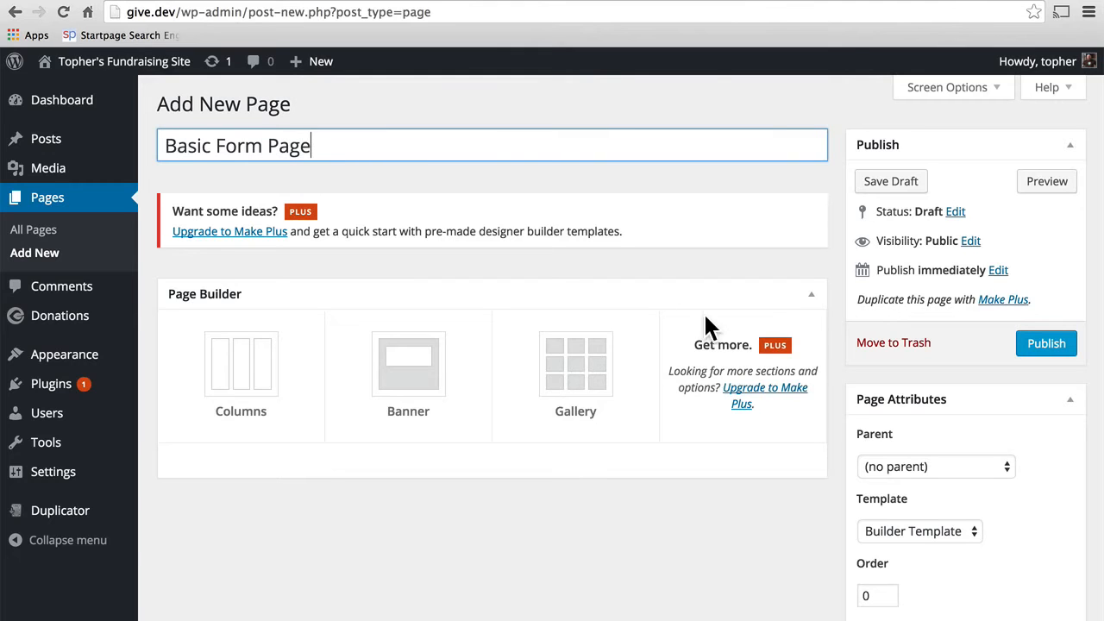
{"action": "left_click", "coordinate": [892, 535]}
{"action": "left_click", "coordinate": [897, 514]}
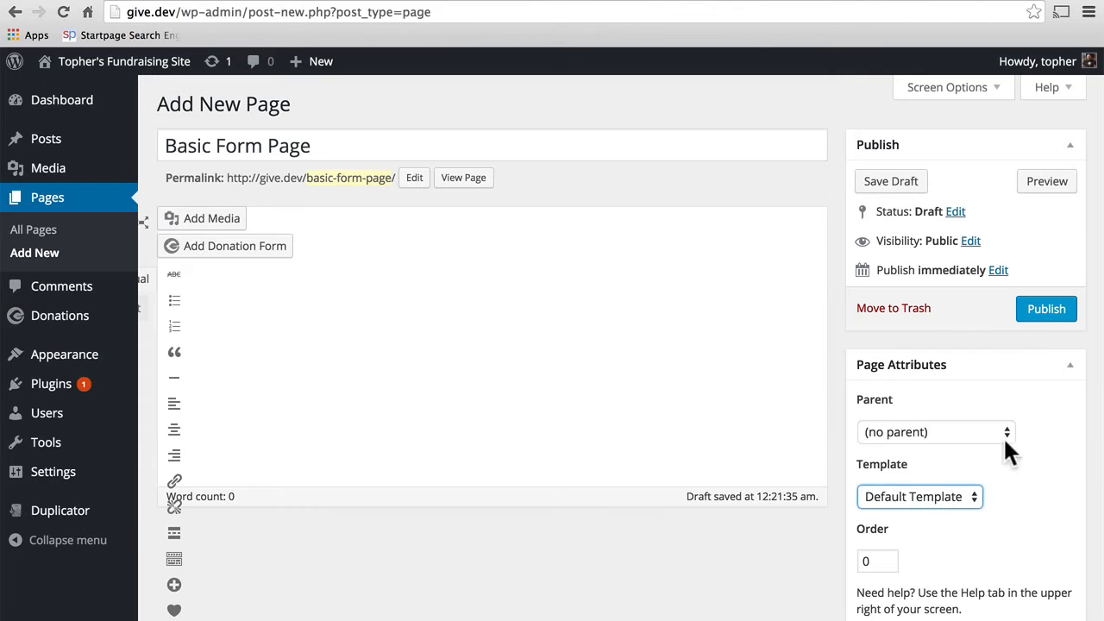
{"action": "left_click", "coordinate": [1044, 308]}
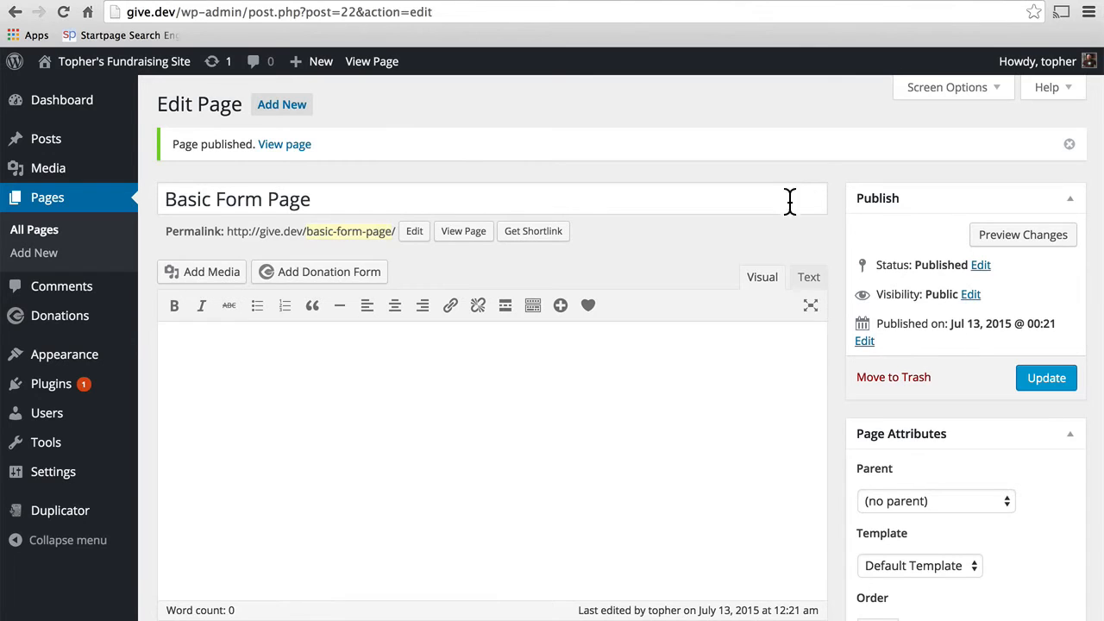
Step: Insert the Basic Form shortcode into the page, update it, and view it on the site
{"action": "left_click", "coordinate": [366, 285]}
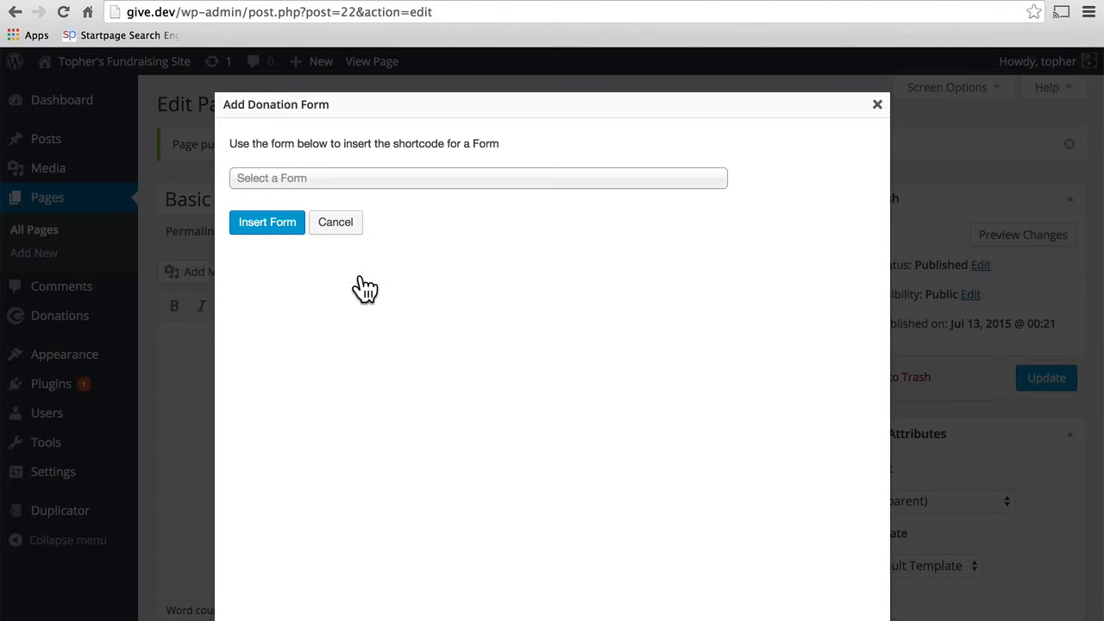
{"action": "left_click", "coordinate": [400, 179]}
{"action": "left_click", "coordinate": [339, 252]}
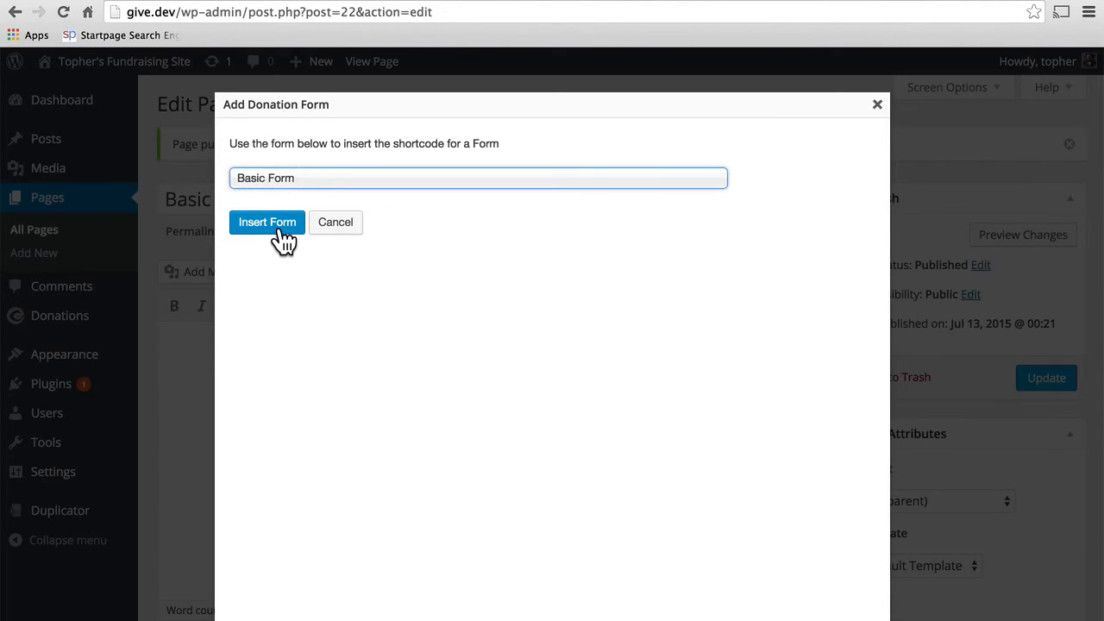
{"action": "left_click", "coordinate": [284, 239]}
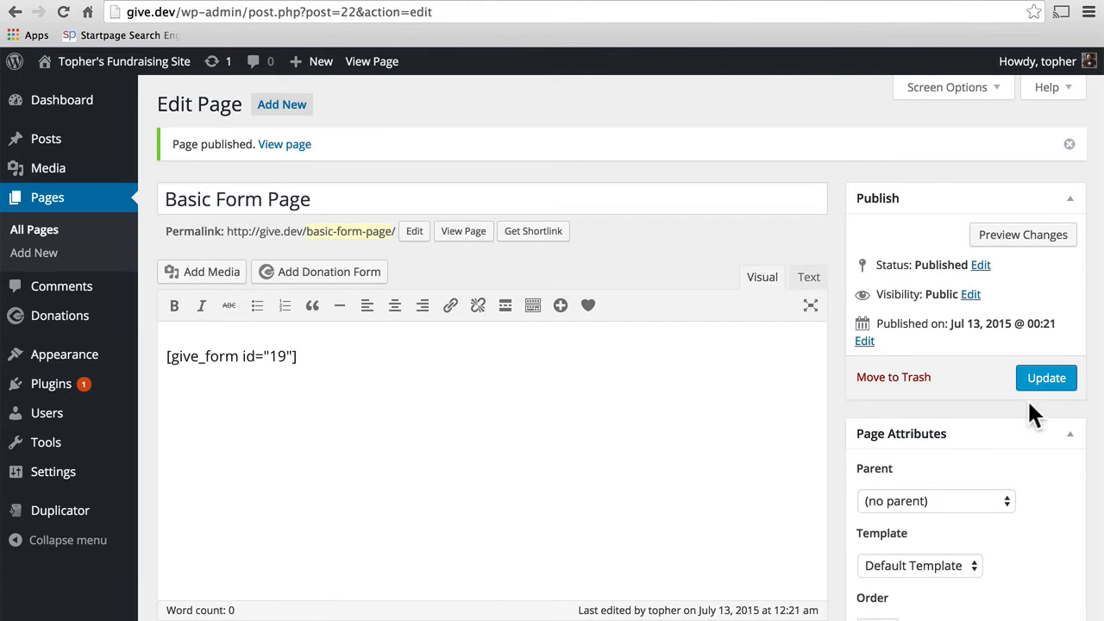
{"action": "left_click", "coordinate": [1046, 378]}
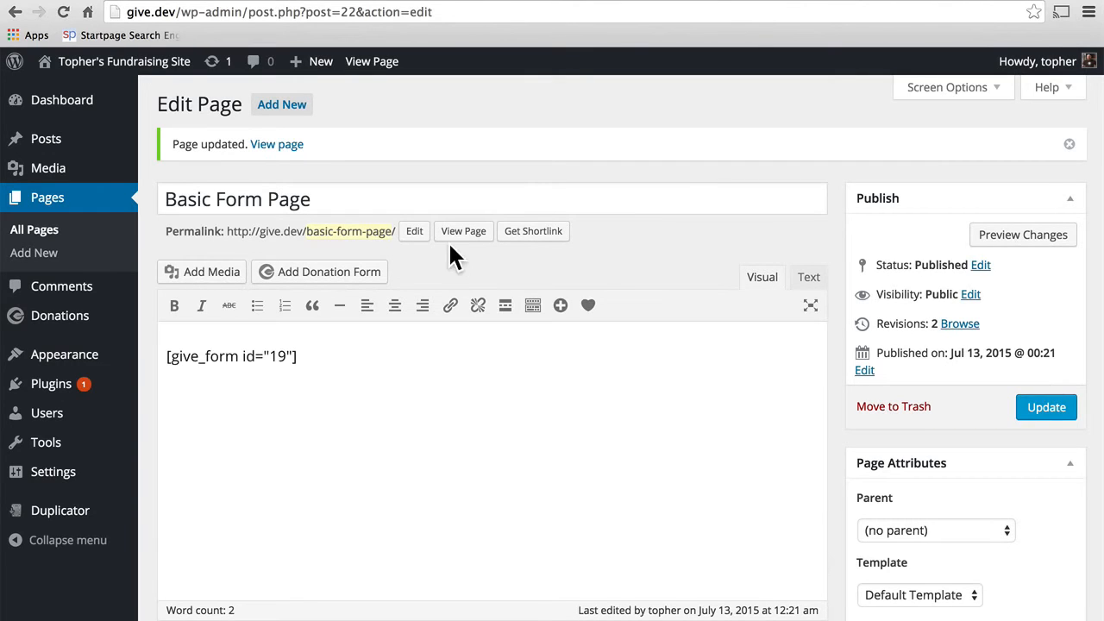
{"action": "left_click", "coordinate": [276, 149]}
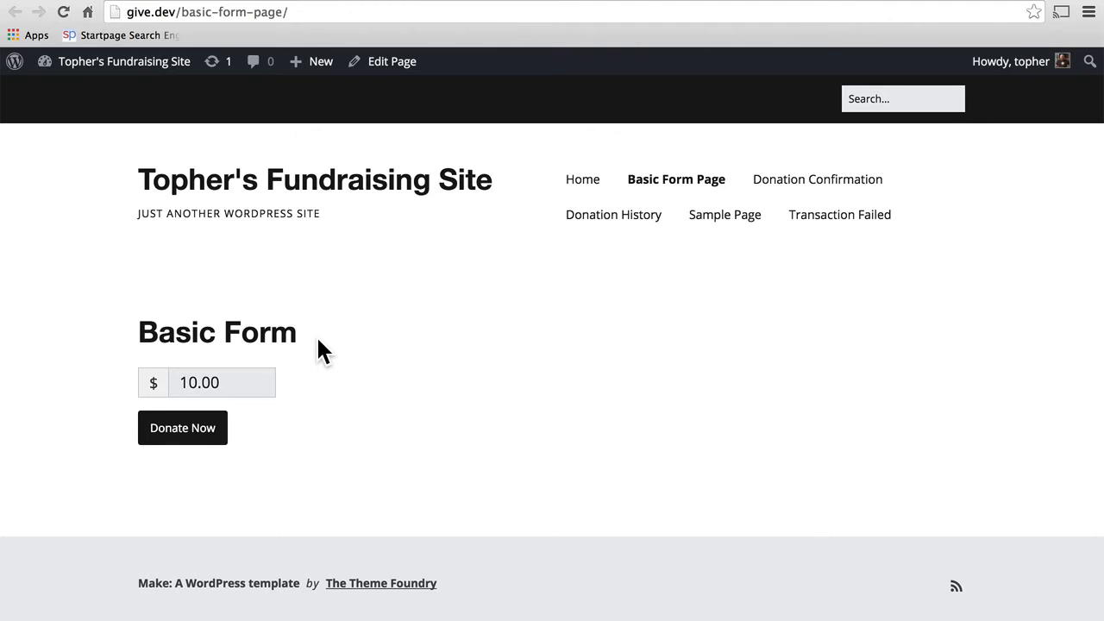
Step: Preview the Basic Form's Donate Now popup on the live page, close it, and return to admin
{"action": "left_click", "coordinate": [192, 432]}
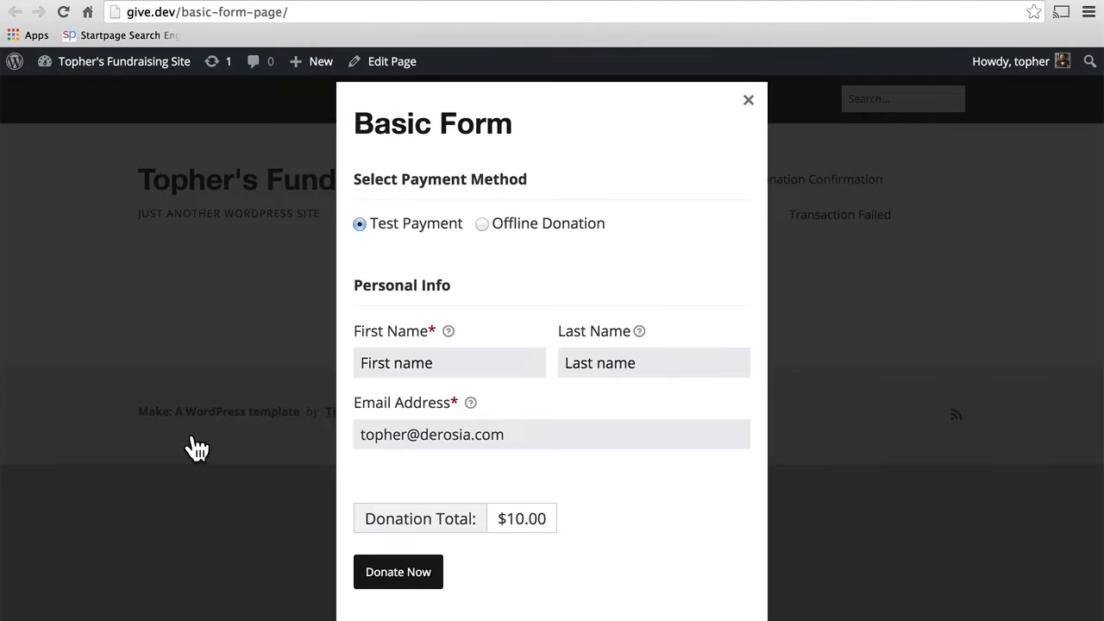
{"action": "left_click", "coordinate": [747, 101]}
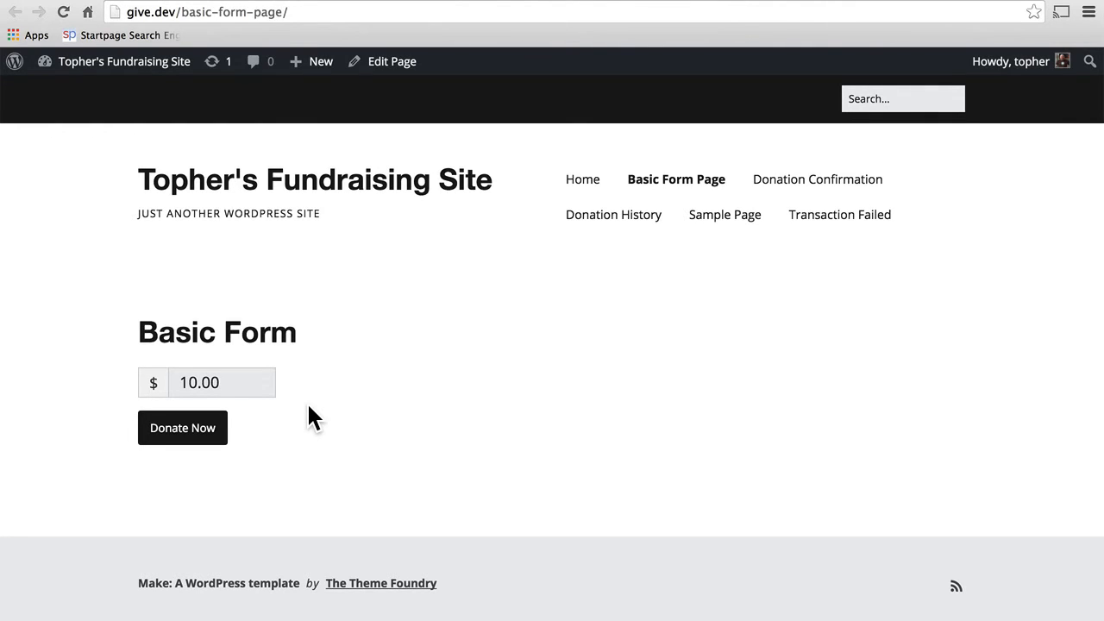
{"action": "left_click", "coordinate": [266, 0]}
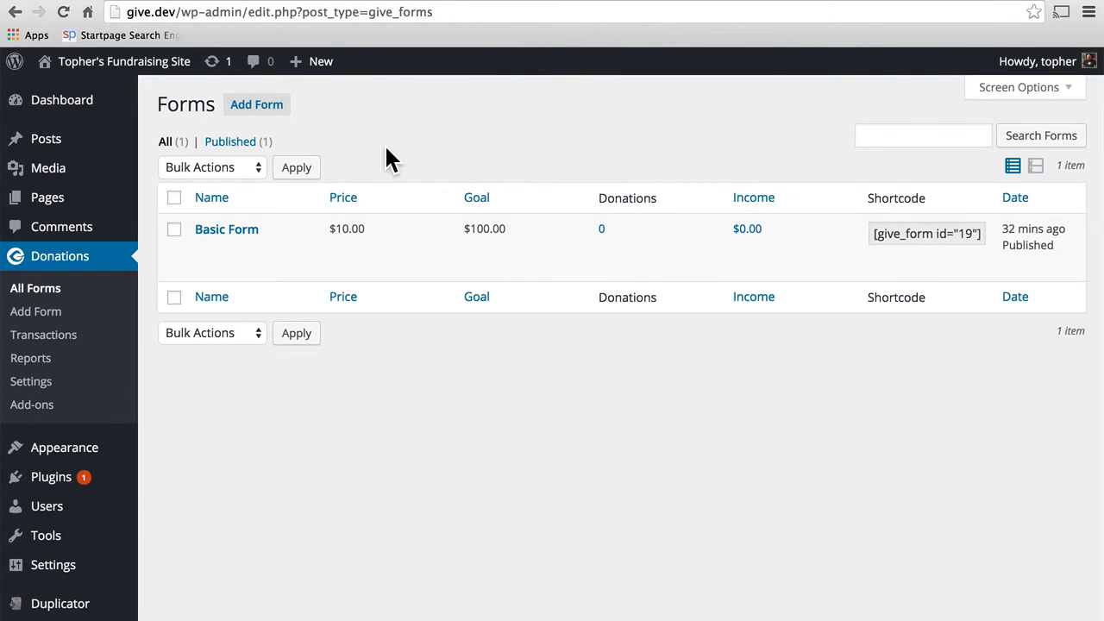
Step: Create a multi-level donation form titled 'Advanced Form' with first level Bronze at 10.00
{"action": "left_click", "coordinate": [258, 107]}
{"action": "type", "text": "Adv"}
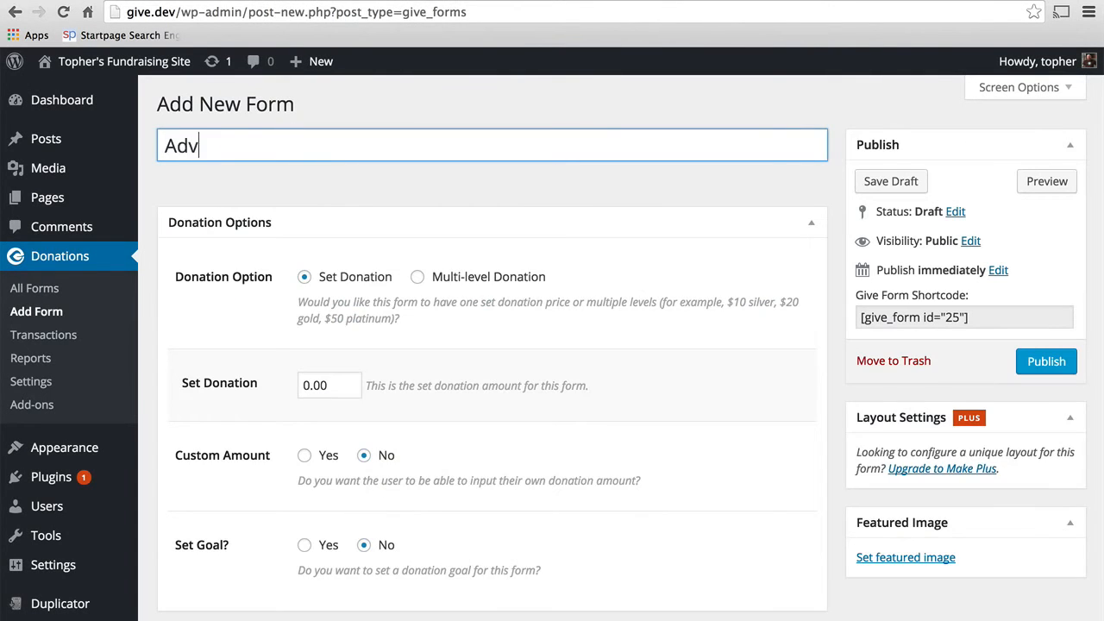
{"action": "type", "text": "anced Form"}
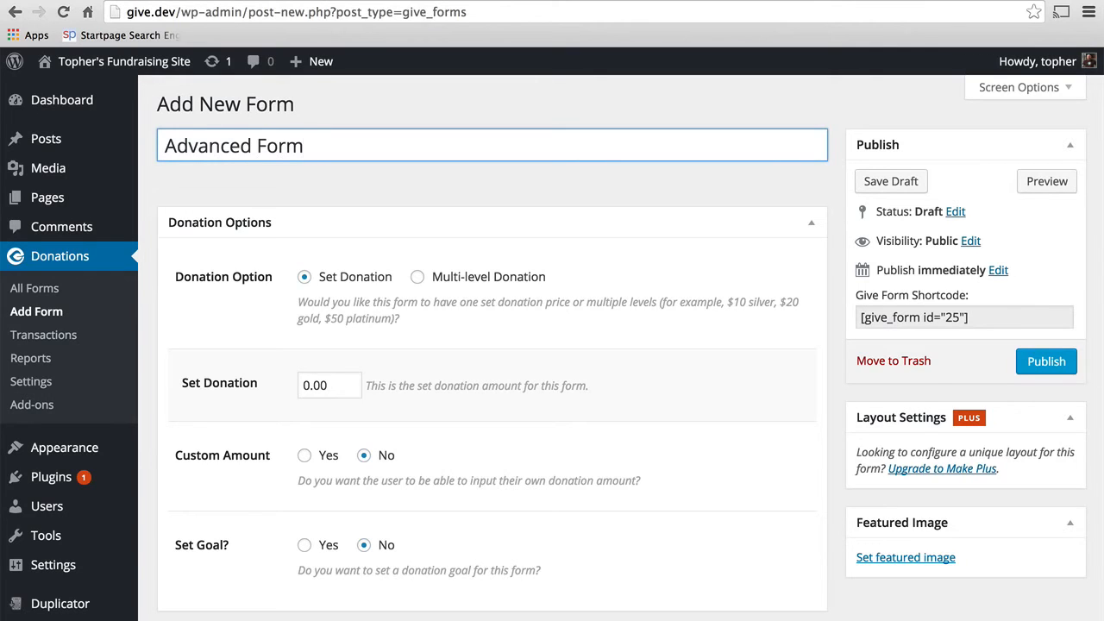
{"action": "left_click", "coordinate": [456, 285]}
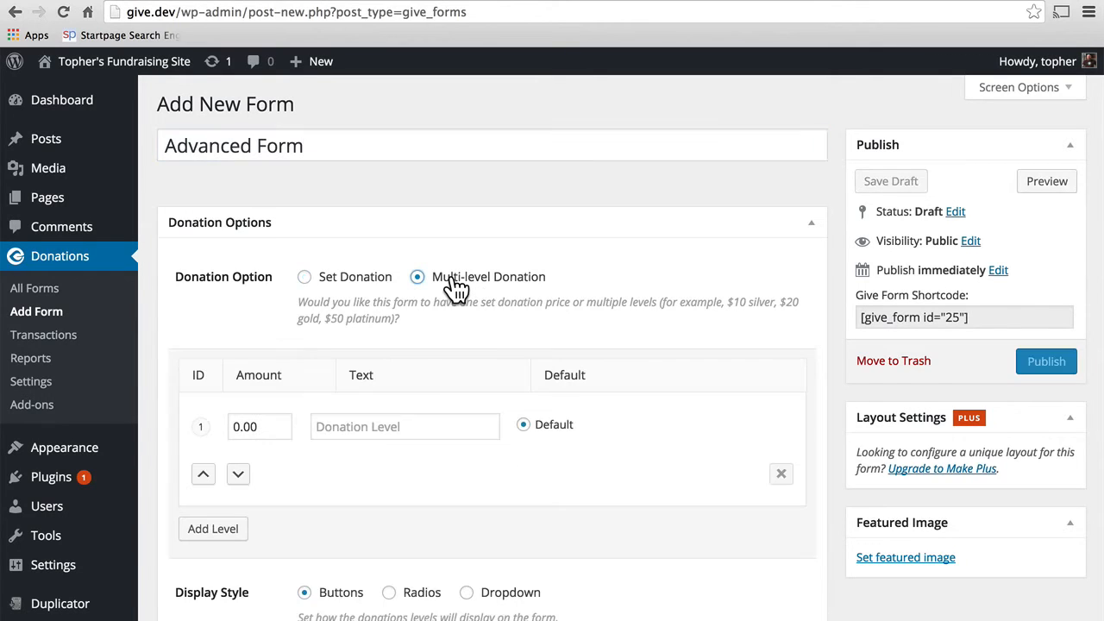
{"action": "left_click", "coordinate": [236, 424]}
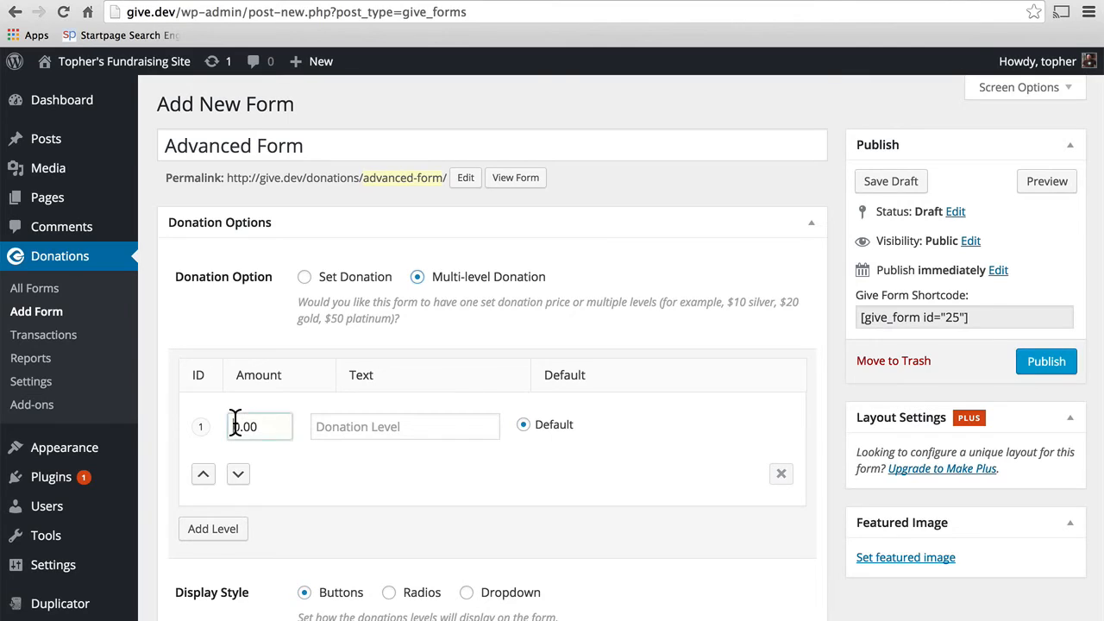
{"action": "type", "text": "1"}
{"action": "left_click", "coordinate": [349, 426]}
{"action": "type", "text": "Bronze"}
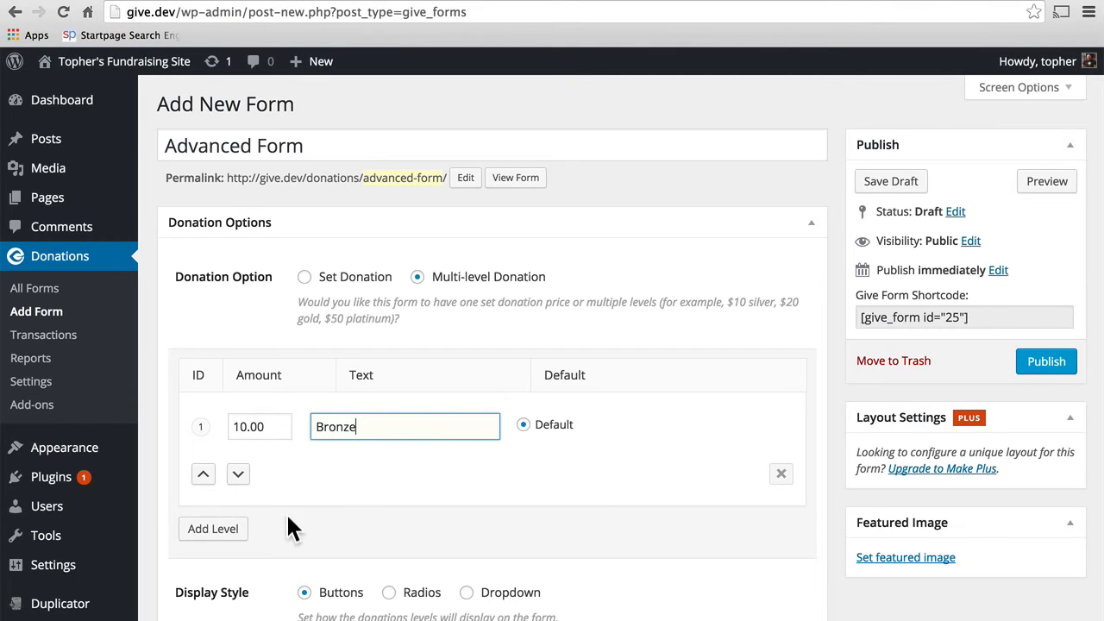
Step: Add donation levels Silver at 15.00 and Gold at 20.00
{"action": "left_click", "coordinate": [226, 532]}
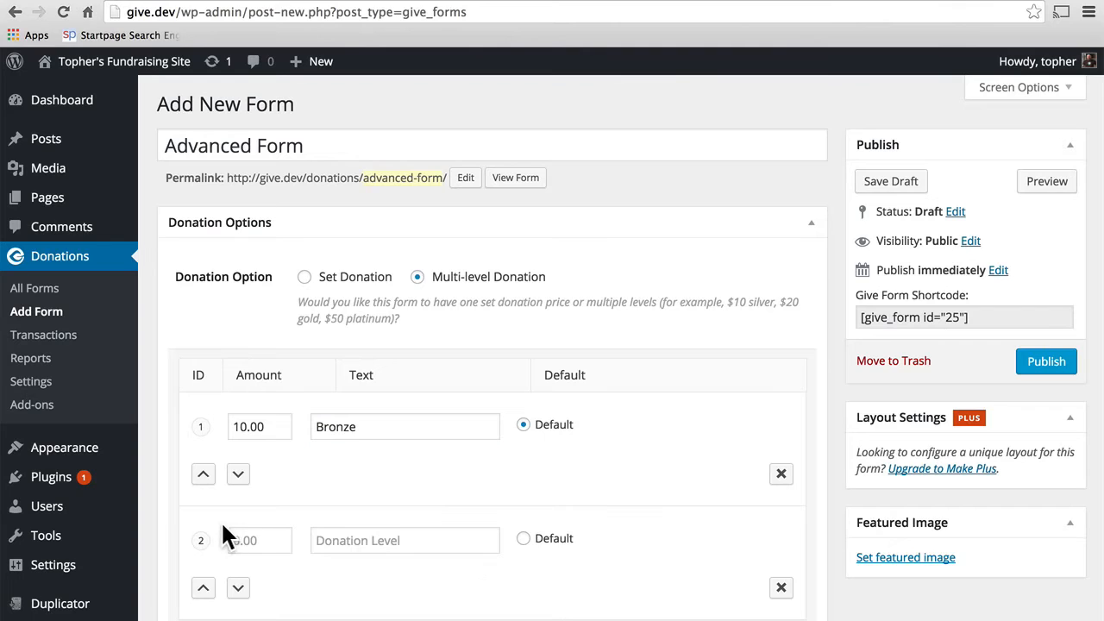
{"action": "left_click", "coordinate": [250, 536]}
{"action": "type", "text": "15.00"}
{"action": "key", "text": "Tab"}
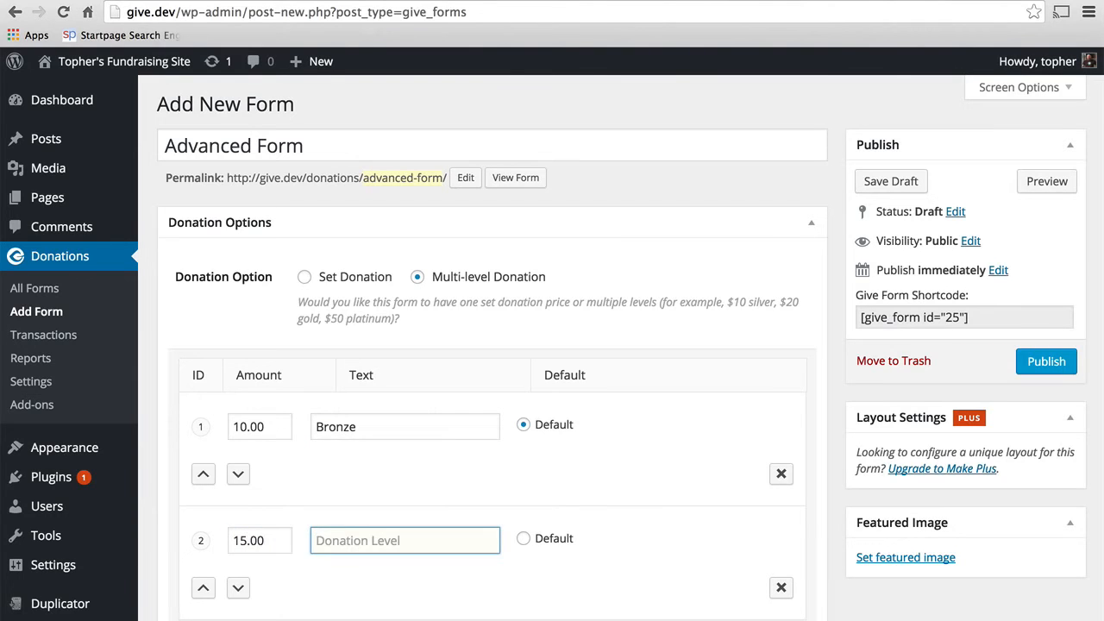
{"action": "type", "text": "Silver"}
{"action": "scroll", "coordinate": [190, 484], "scroll_direction": "down", "scroll_amount": 5}
{"action": "left_click", "coordinate": [207, 469]}
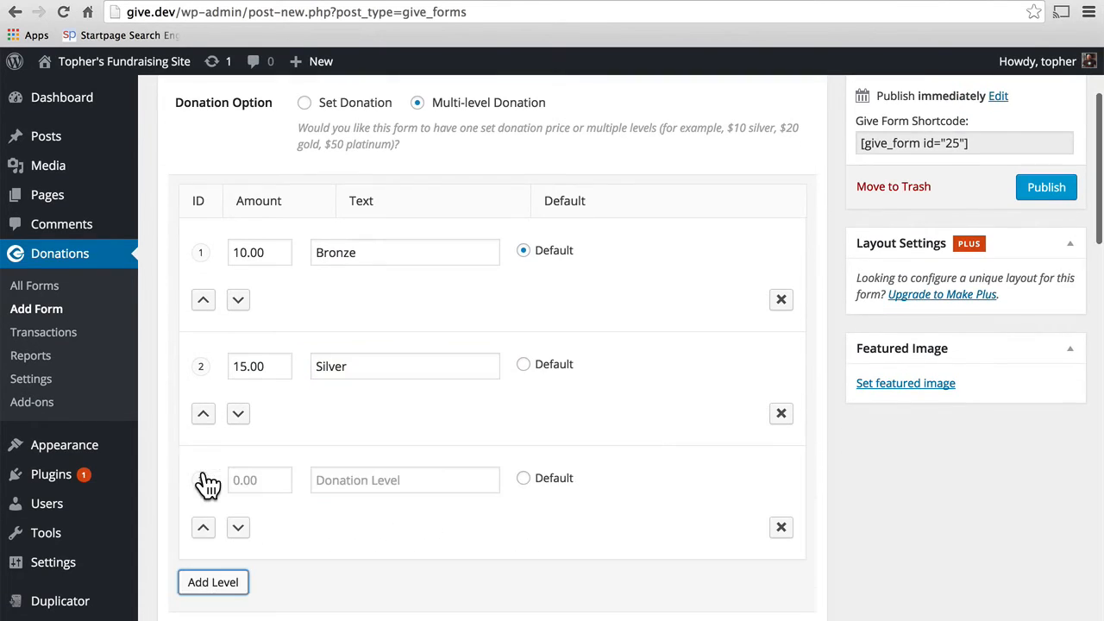
{"action": "left_click", "coordinate": [240, 485]}
{"action": "type", "text": "20.00"}
{"action": "key", "text": "Tab"}
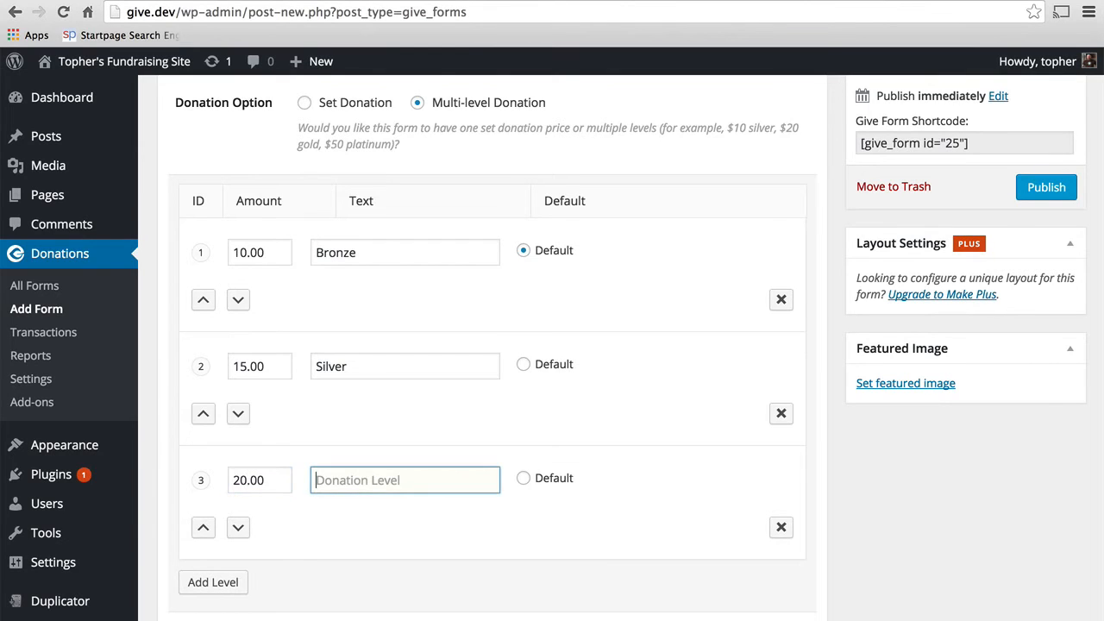
{"action": "type", "text": "Gold"}
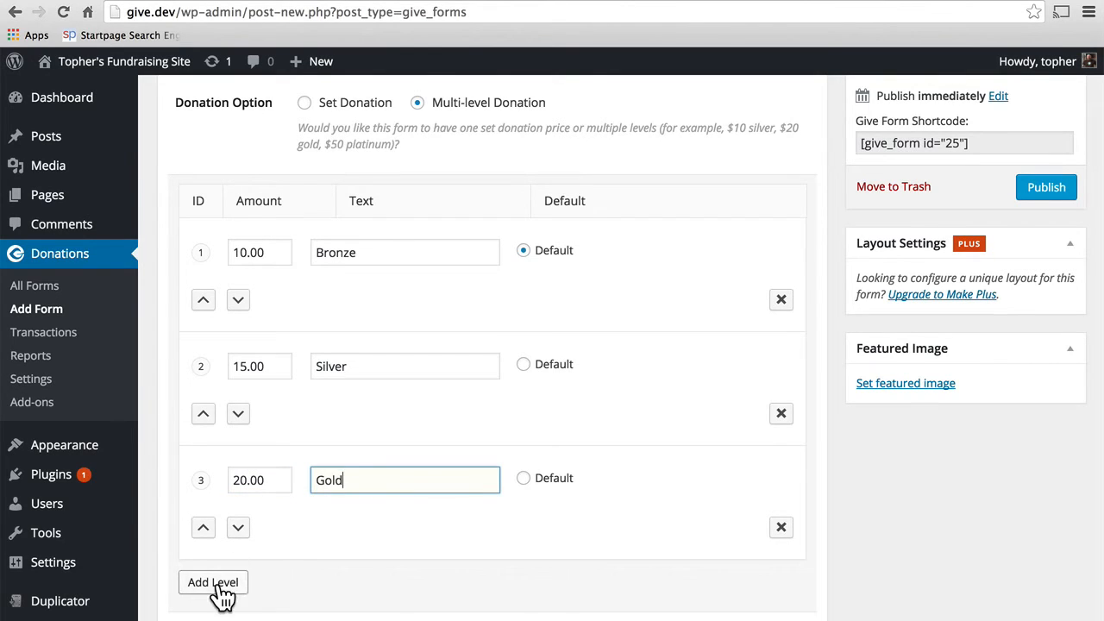
Step: Add a fourth donation level, Platinum, at 25.00
{"action": "left_click", "coordinate": [216, 583]}
{"action": "left_click", "coordinate": [243, 593]}
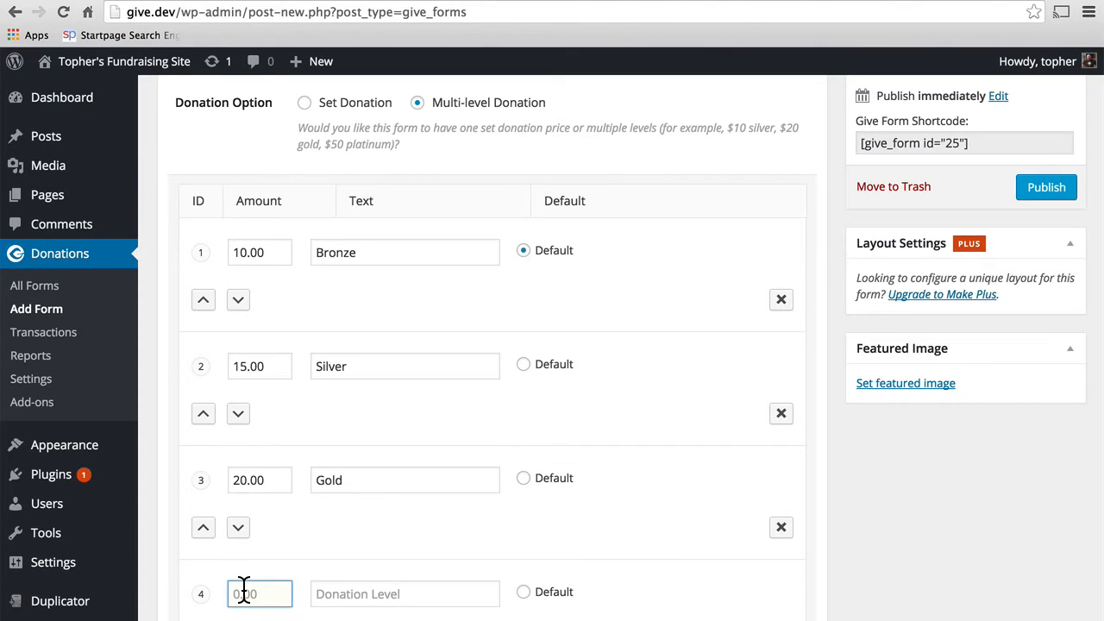
{"action": "type", "text": "25.00"}
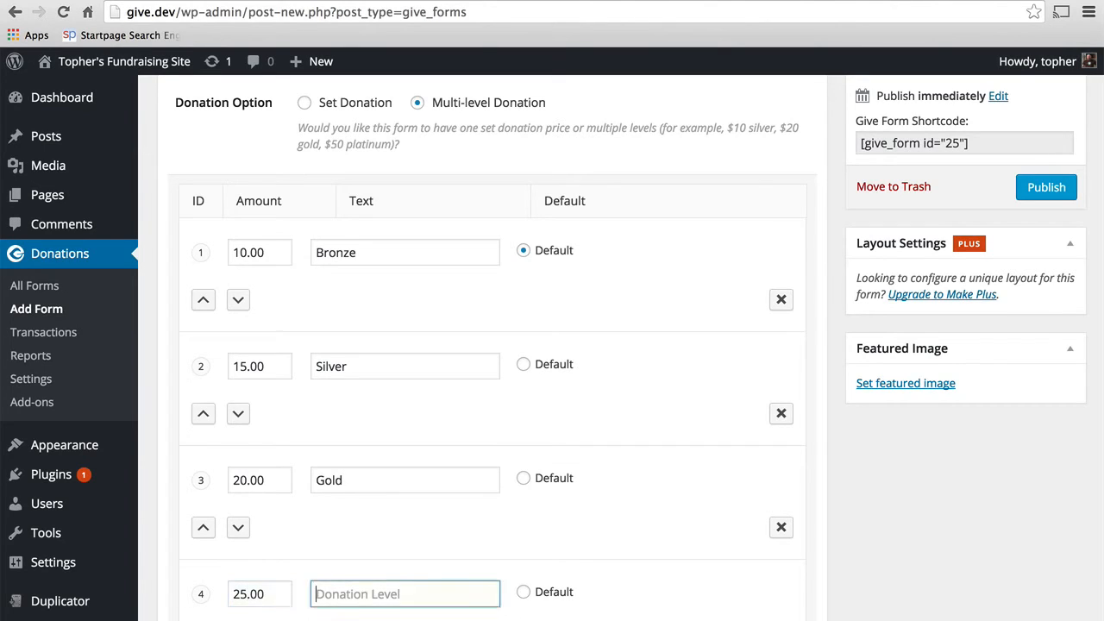
{"action": "key", "text": "Tab"}
{"action": "type", "text": "Platinum"}
{"action": "scroll", "coordinate": [492, 345], "scroll_direction": "down", "scroll_amount": 10}
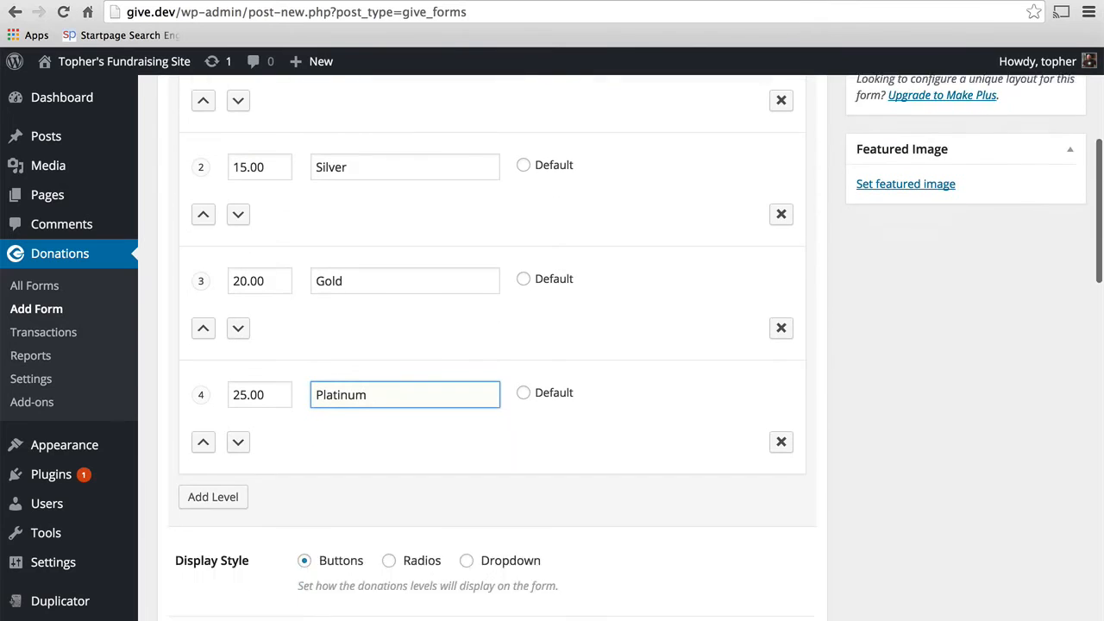
{"action": "scroll", "coordinate": [492, 345], "scroll_direction": "down", "scroll_amount": 2}
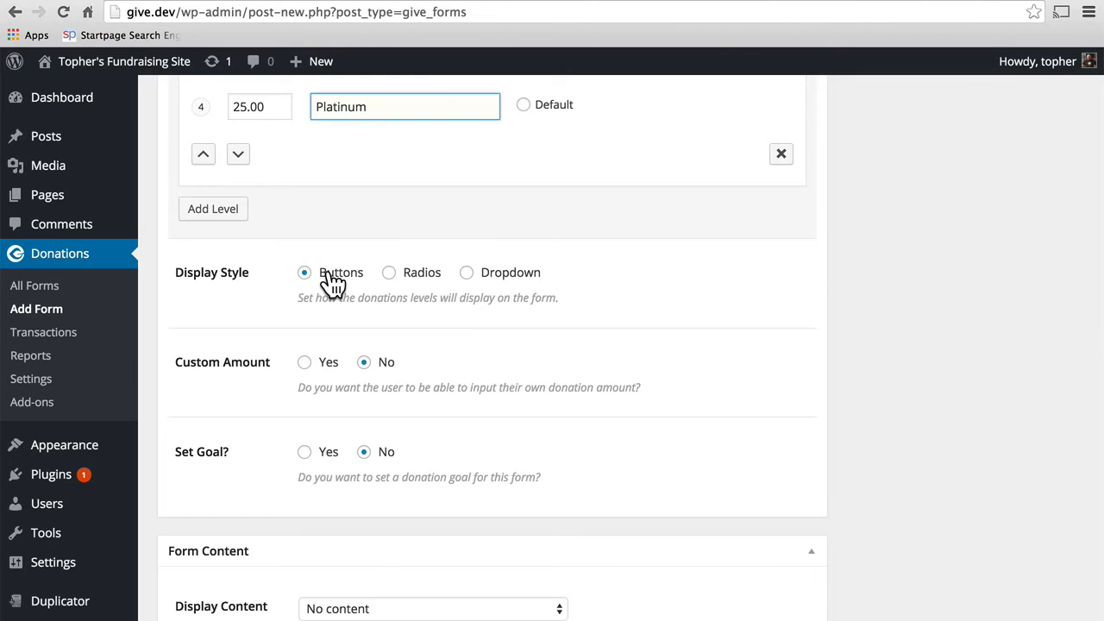
Step: Allow custom donation amounts and enable a donation goal of 1000.00 on the Advanced Form
{"action": "left_click", "coordinate": [305, 363]}
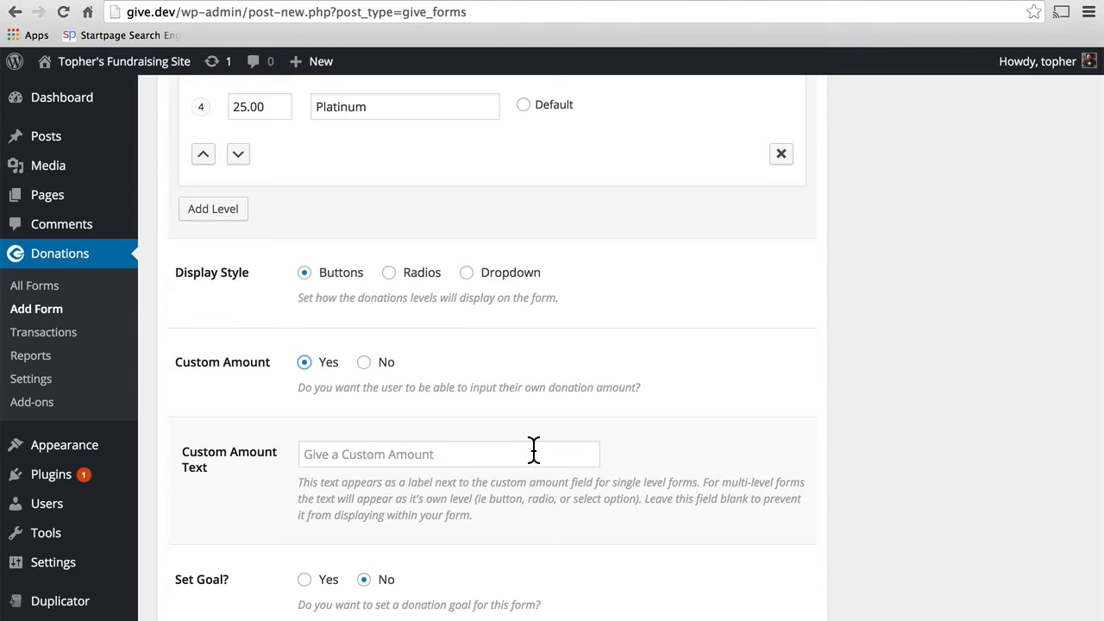
{"action": "scroll", "coordinate": [533, 457], "scroll_direction": "down", "scroll_amount": 3}
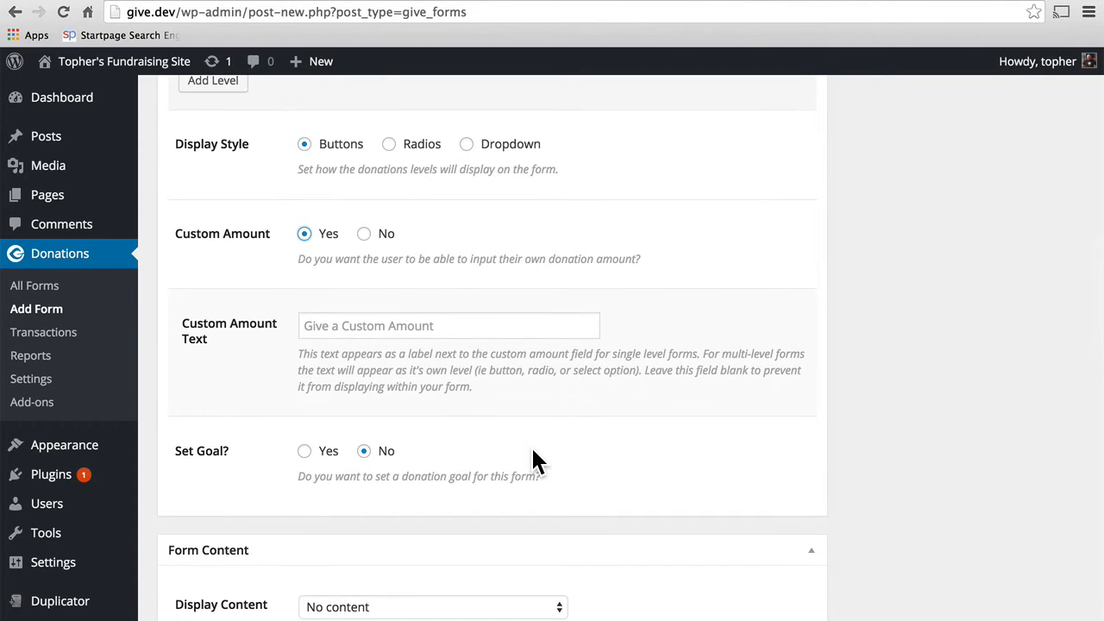
{"action": "scroll", "coordinate": [531, 445], "scroll_direction": "down", "scroll_amount": 1}
{"action": "left_click", "coordinate": [305, 440]}
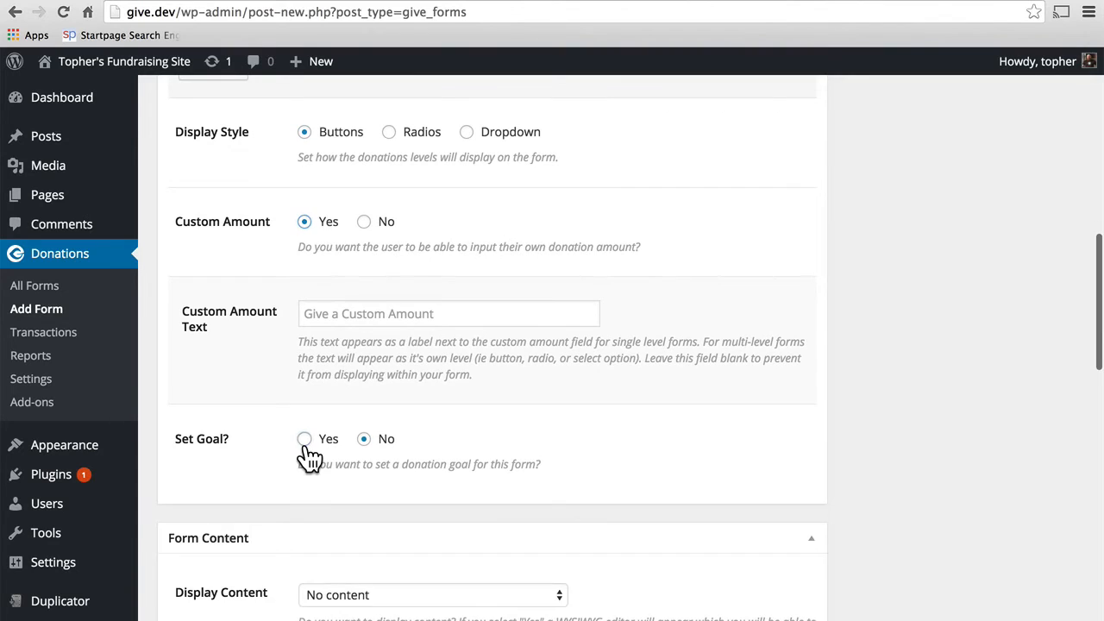
{"action": "left_click", "coordinate": [318, 528]}
{"action": "type", "text": "1000.00"}
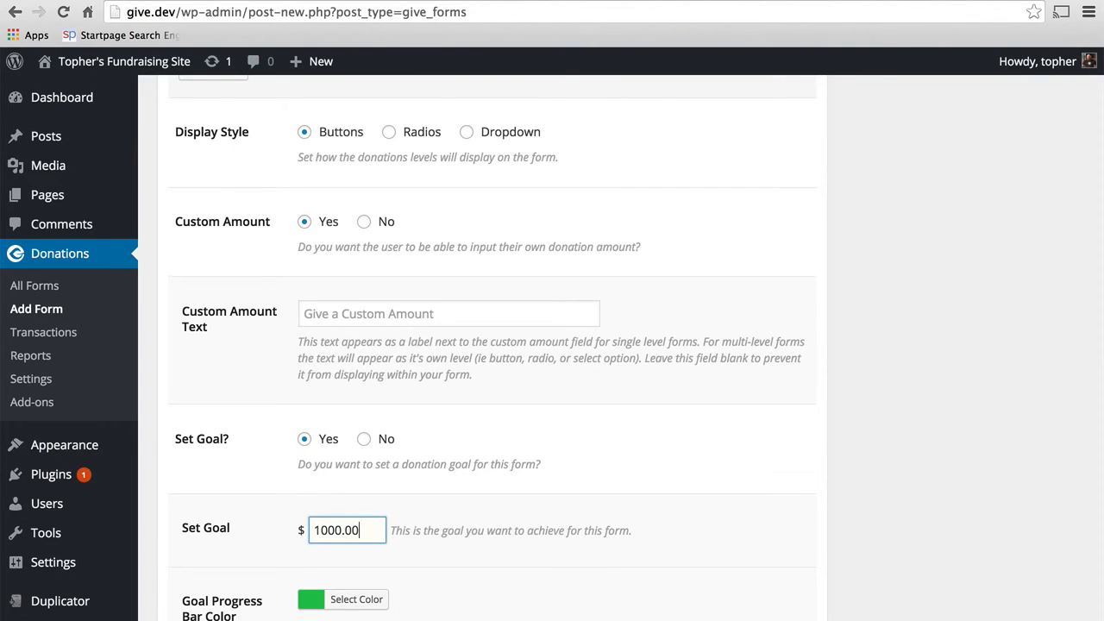
{"action": "scroll", "coordinate": [552, 345], "scroll_direction": "down", "scroll_amount": 3}
{"action": "scroll", "coordinate": [426, 517], "scroll_direction": "down", "scroll_amount": 2}
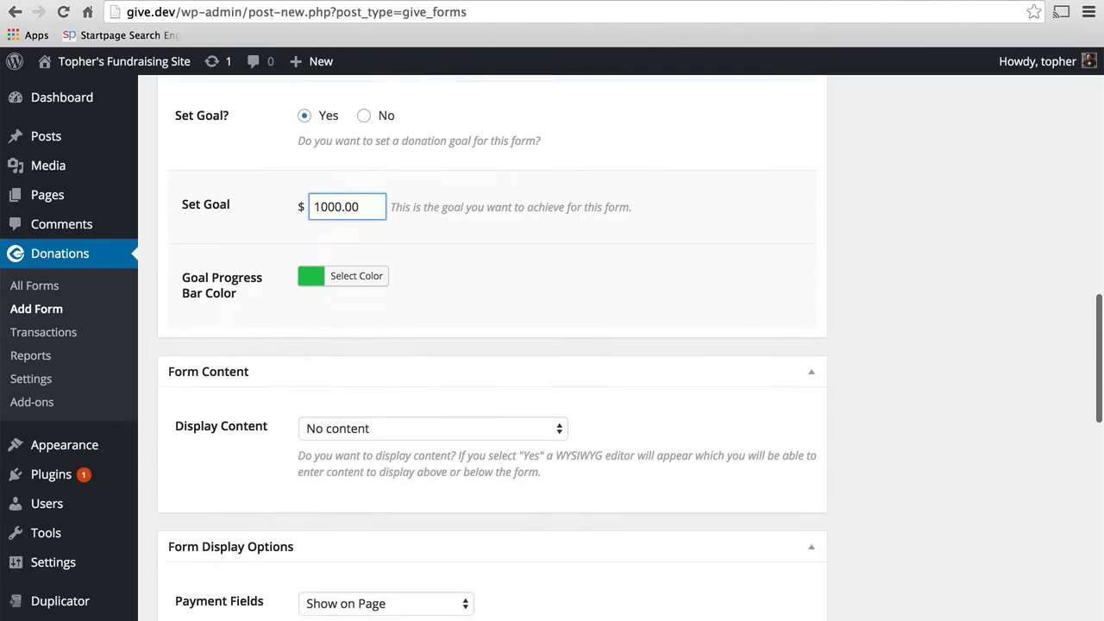
Step: Show content above the fields reading 'Thank you SO MUCH for giving! You're helping to change lives!'
{"action": "left_click", "coordinate": [403, 363]}
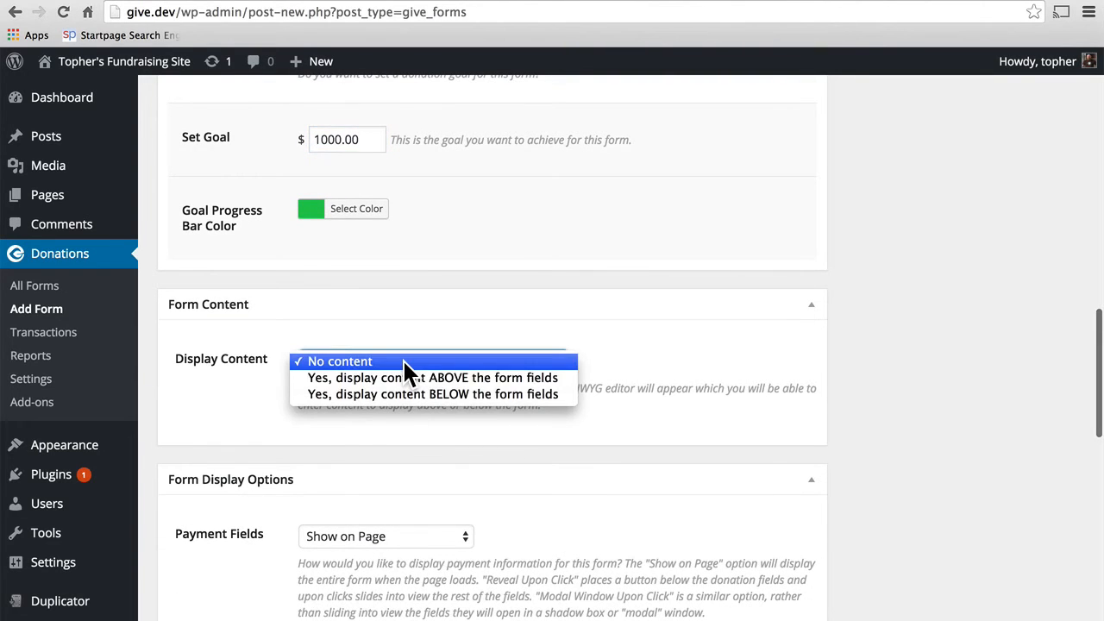
{"action": "left_click", "coordinate": [452, 379]}
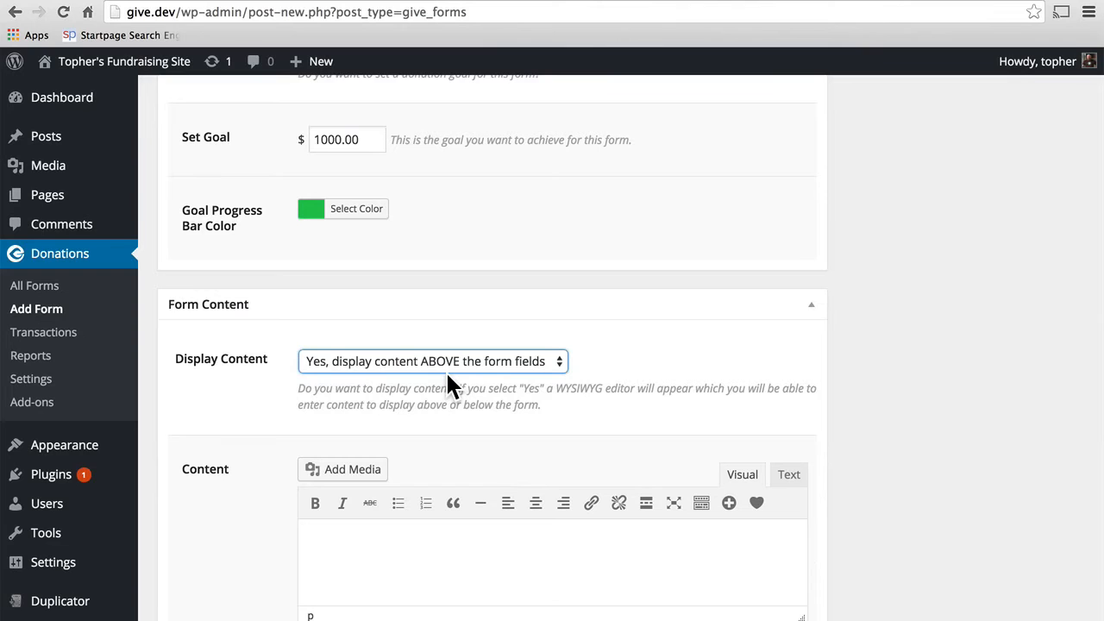
{"action": "scroll", "coordinate": [556, 578], "scroll_direction": "down", "scroll_amount": 2}
{"action": "left_click", "coordinate": [452, 473]}
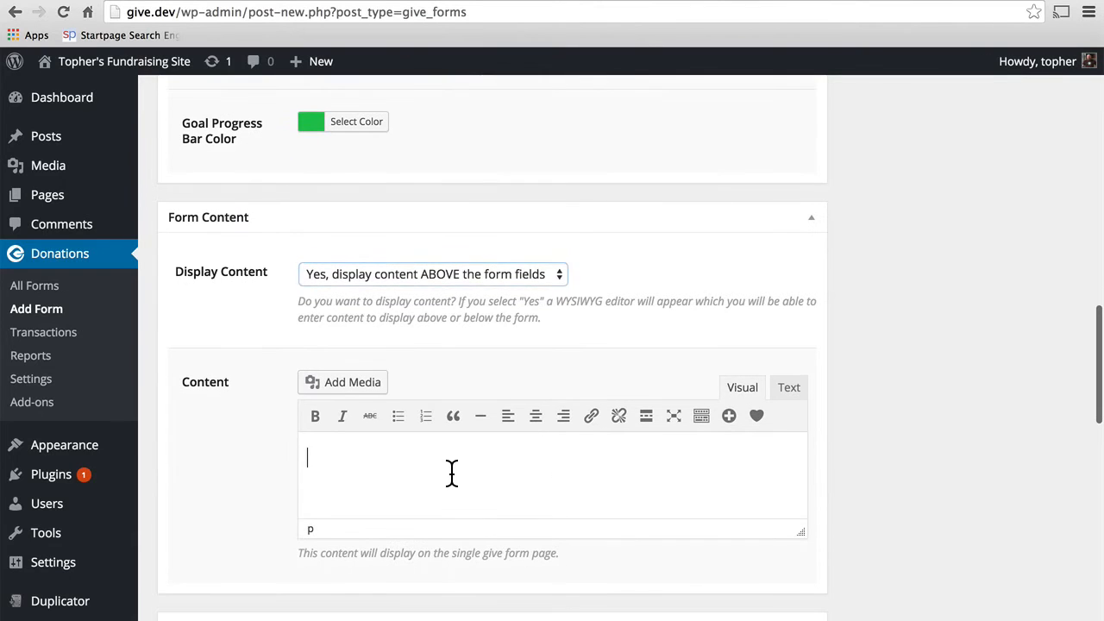
{"action": "type", "text": "Thank "}
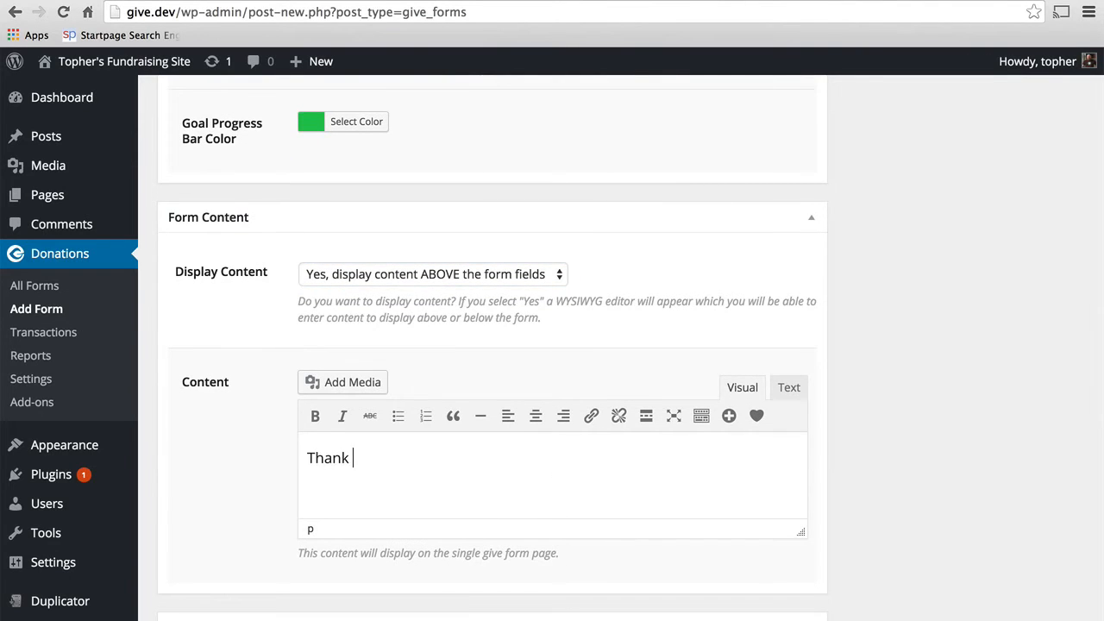
{"action": "type", "text": "you SO MUCH f"}
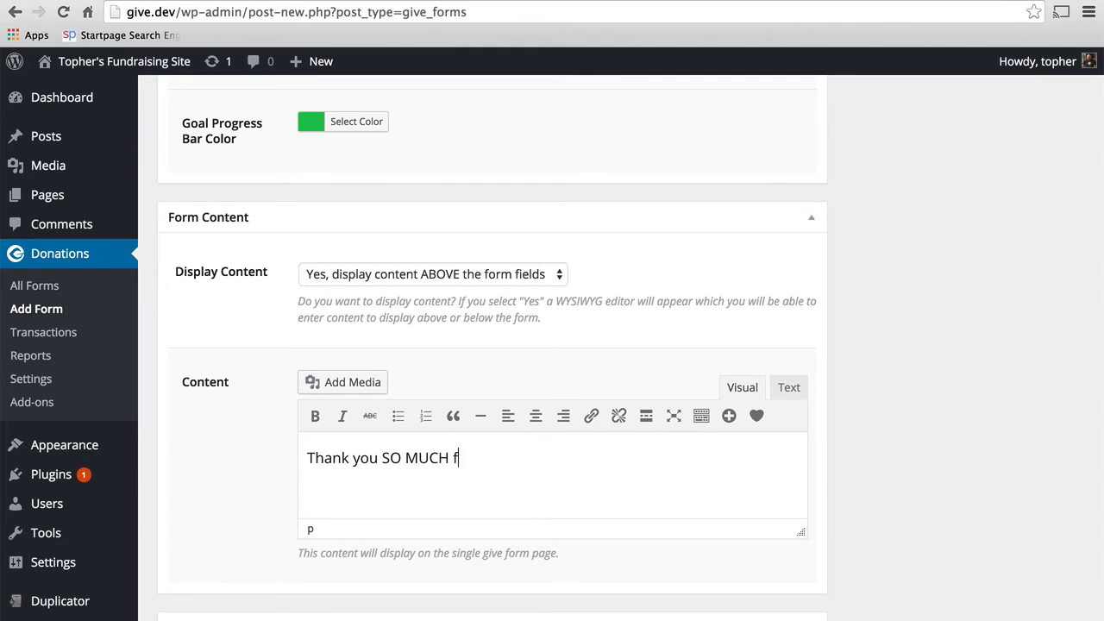
{"action": "type", "text": "or giving!  You're h"}
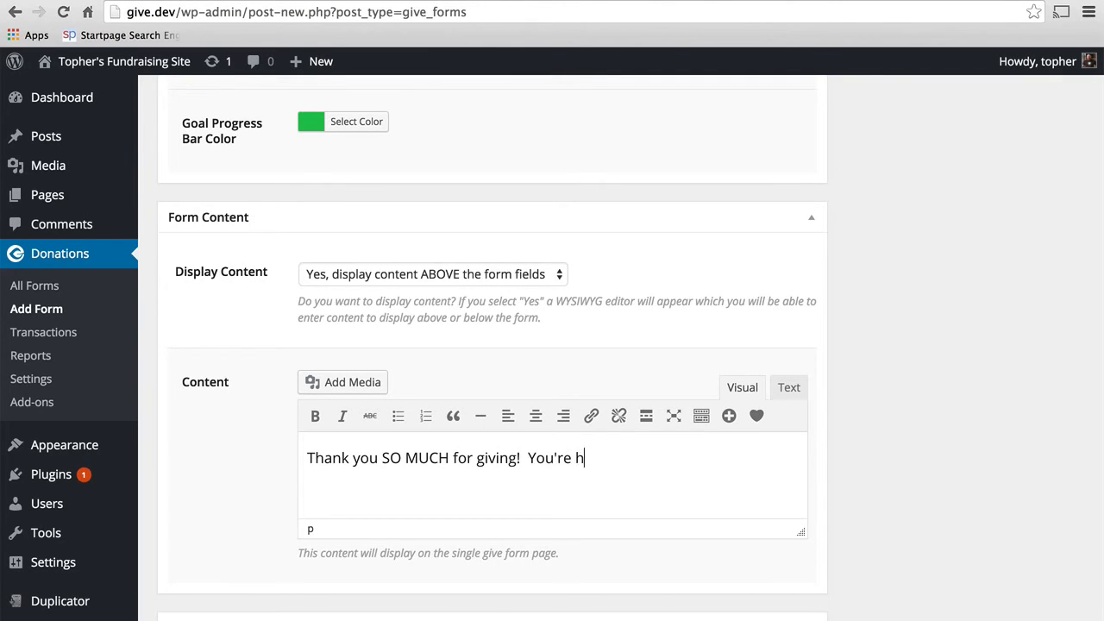
{"action": "type", "text": "elping to change lives!"}
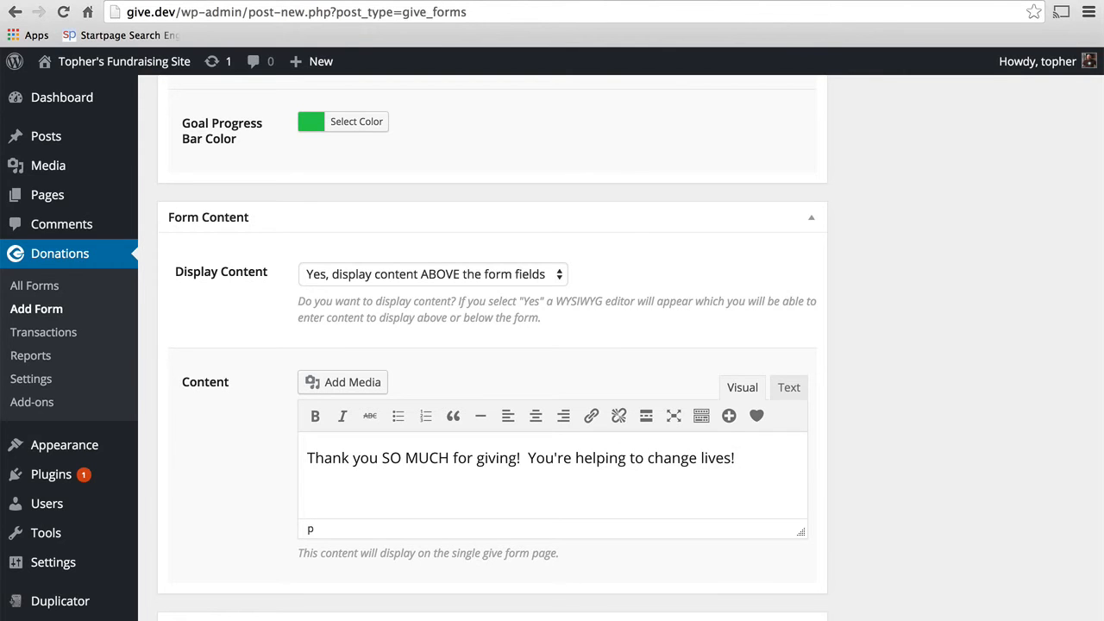
{"action": "scroll", "coordinate": [552, 345], "scroll_direction": "down", "scroll_amount": 8}
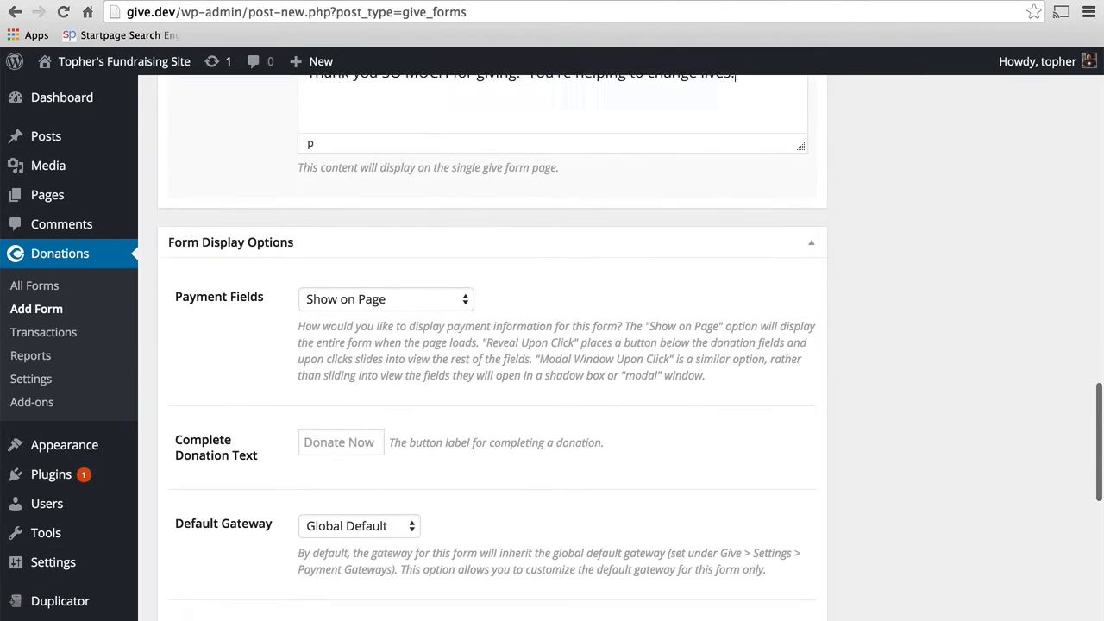
Step: Keep the payment fields displayed directly on the form page
{"action": "left_click", "coordinate": [400, 268]}
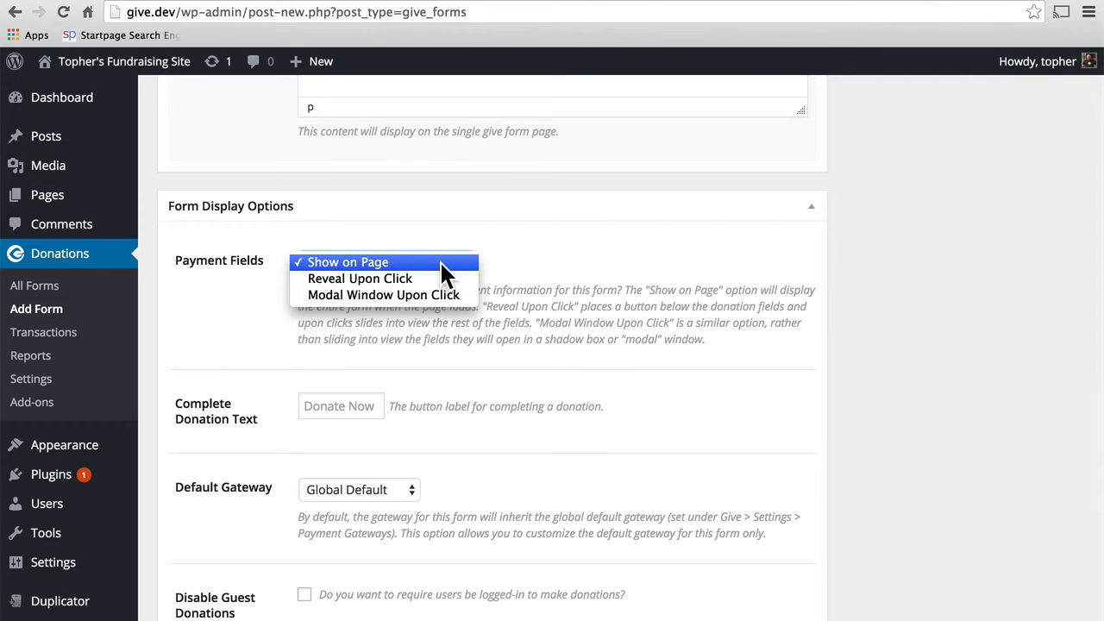
{"action": "left_click", "coordinate": [544, 266]}
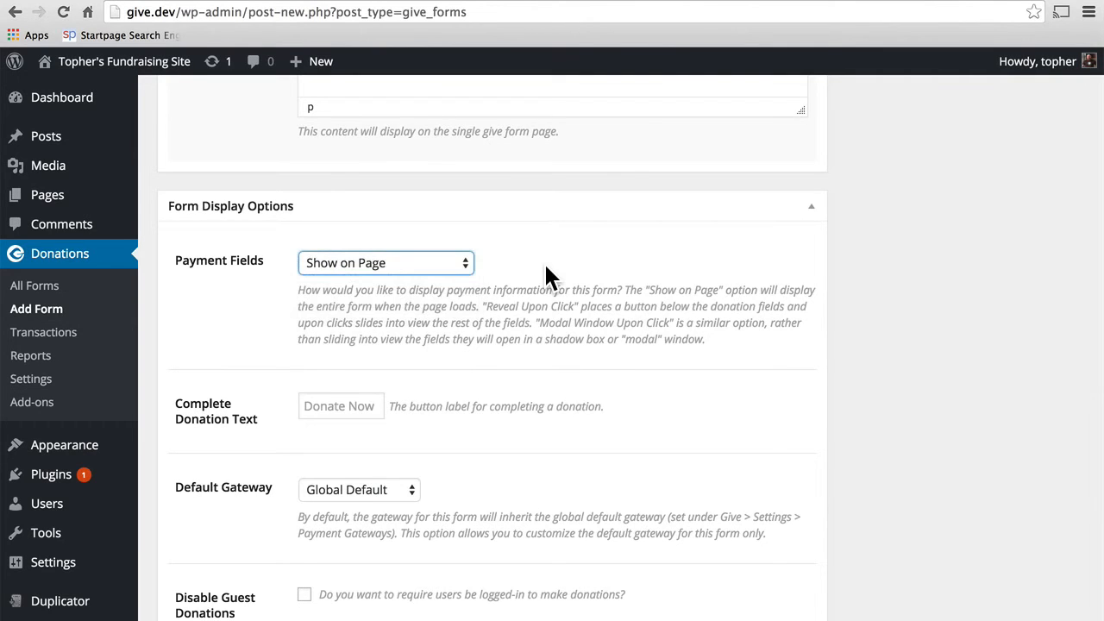
{"action": "scroll", "coordinate": [546, 274], "scroll_direction": "down", "scroll_amount": 4}
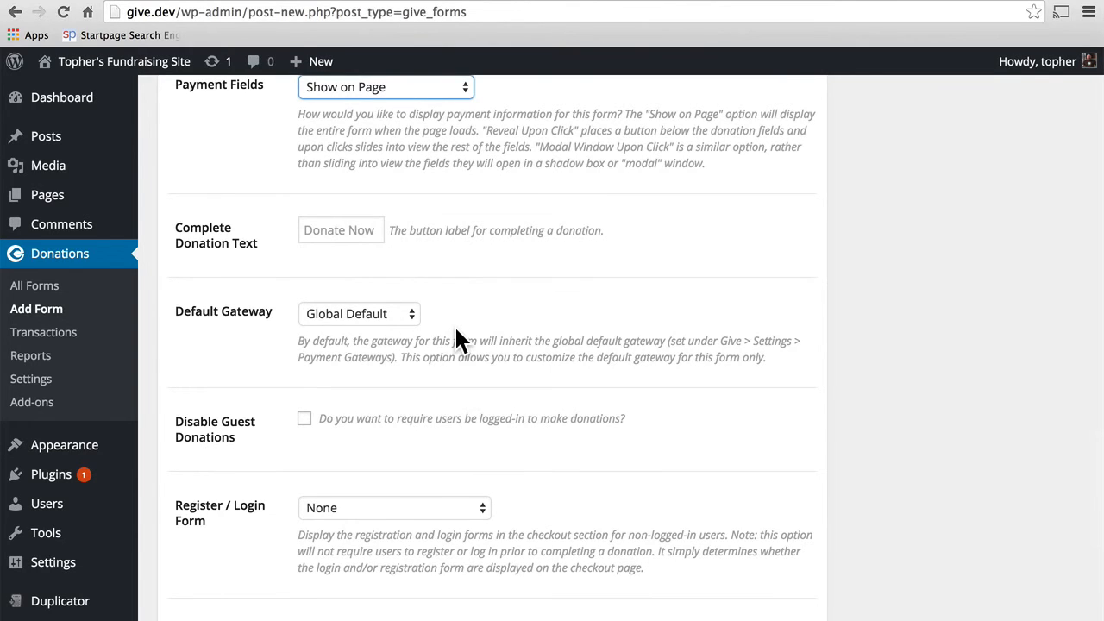
{"action": "scroll", "coordinate": [457, 331], "scroll_direction": "down", "scroll_amount": 5}
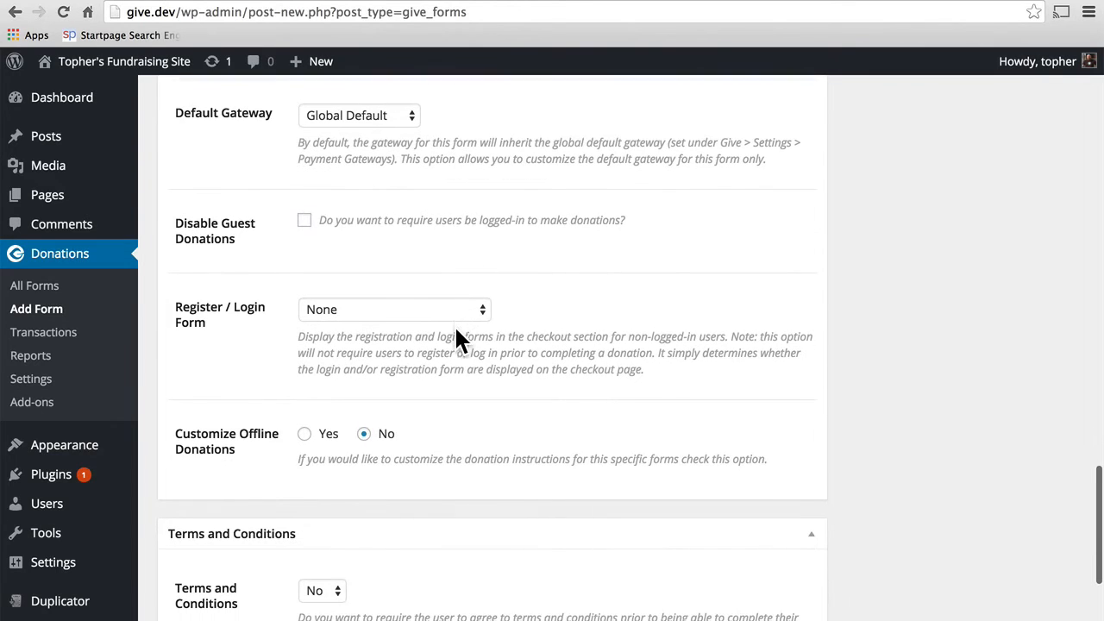
{"action": "scroll", "coordinate": [537, 330], "scroll_direction": "down", "scroll_amount": 2}
{"action": "scroll", "coordinate": [537, 335], "scroll_direction": "down", "scroll_amount": 3}
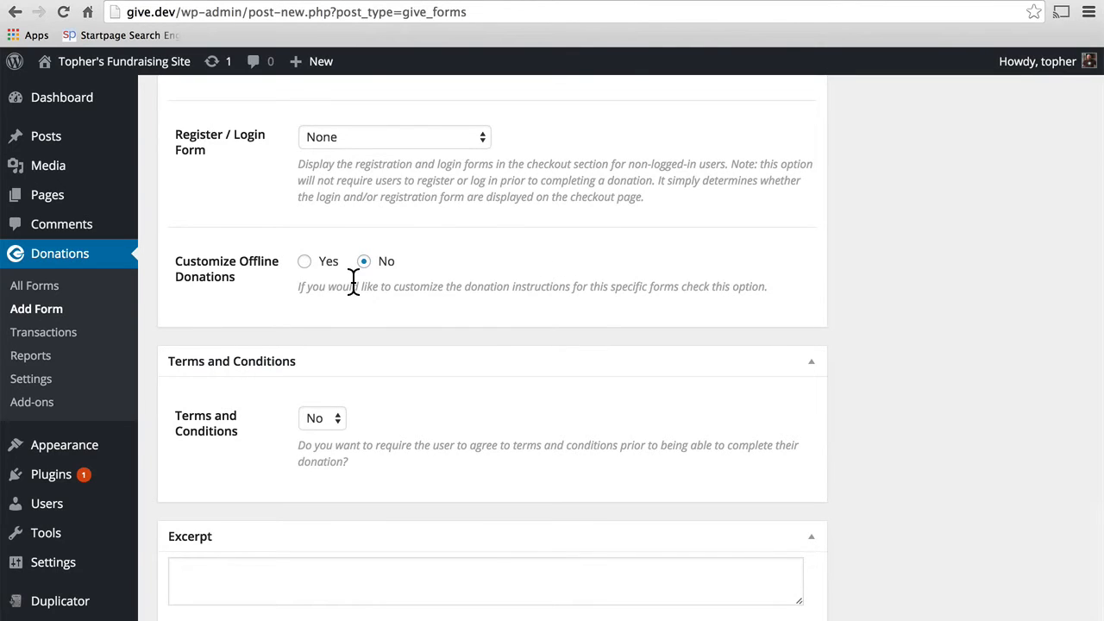
Step: Customize offline donations, request billing information, and end the instructions with 'these instructions!'
{"action": "left_click", "coordinate": [305, 262]}
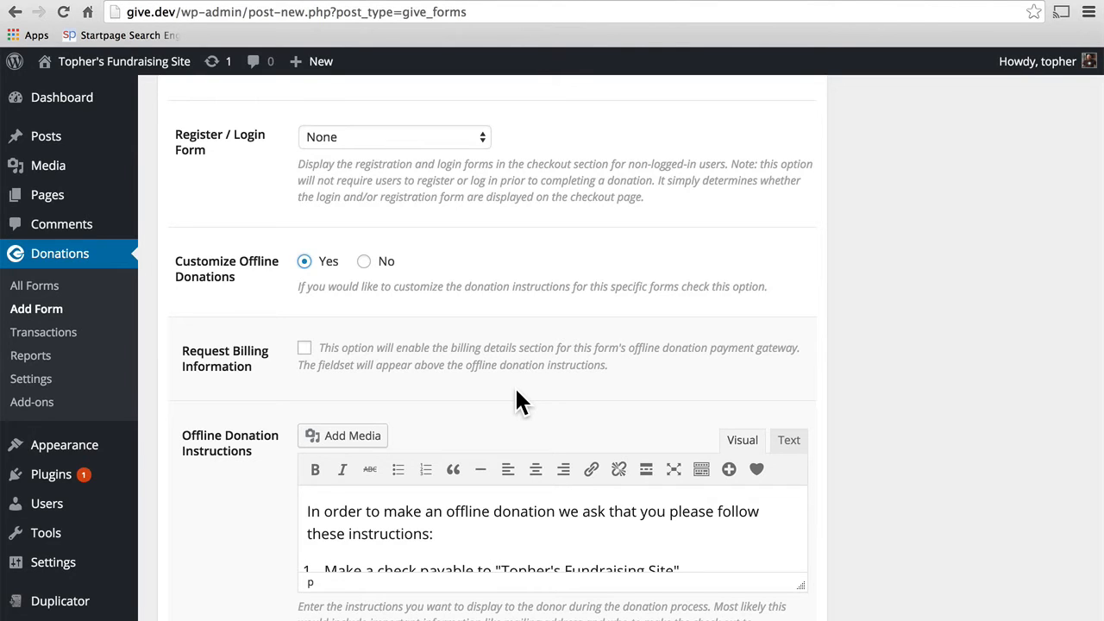
{"action": "left_click", "coordinate": [305, 350]}
{"action": "scroll", "coordinate": [539, 368], "scroll_direction": "down", "scroll_amount": 3}
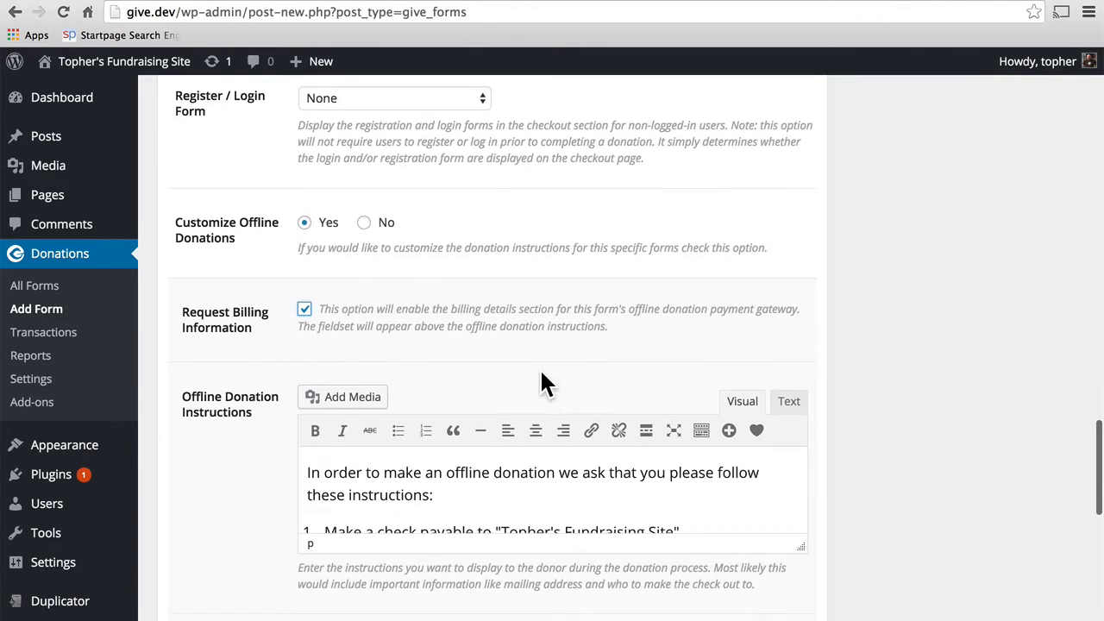
{"action": "left_click", "coordinate": [437, 439]}
{"action": "key", "text": "BackSpace"}
{"action": "type", "text": "!"}
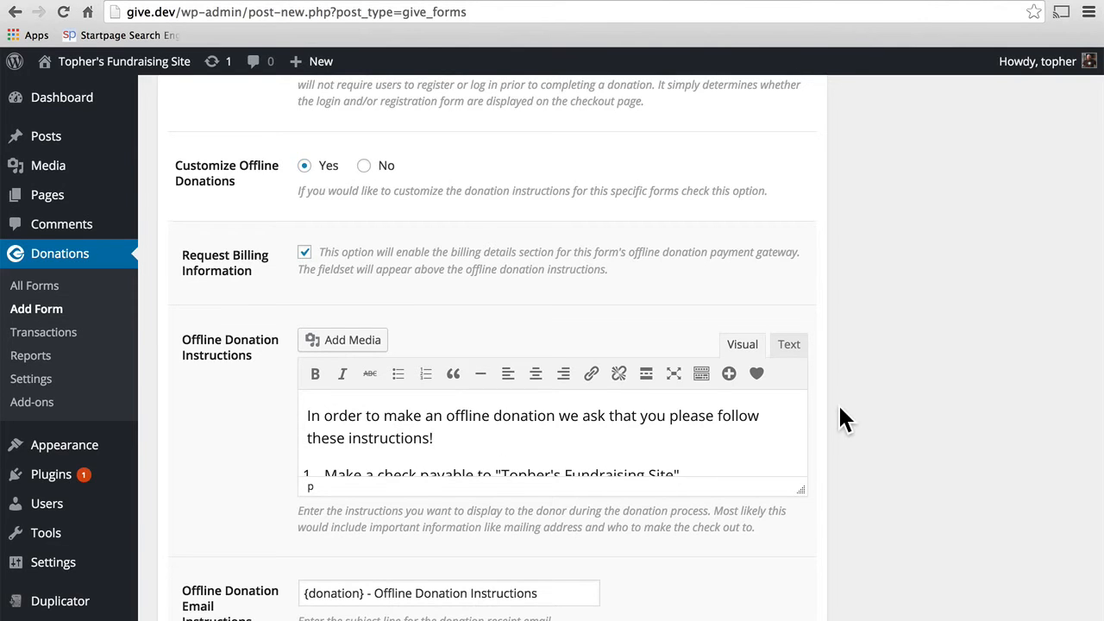
{"action": "scroll", "coordinate": [838, 402], "scroll_direction": "down", "scroll_amount": 3}
{"action": "scroll", "coordinate": [839, 409], "scroll_direction": "down", "scroll_amount": 6}
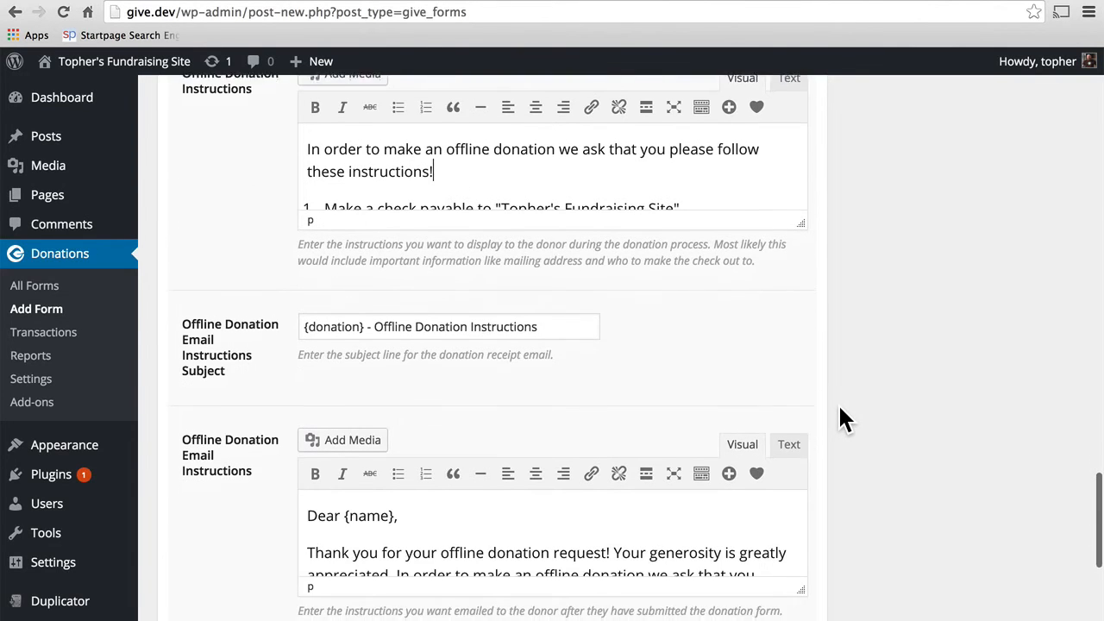
{"action": "scroll", "coordinate": [840, 406], "scroll_direction": "down", "scroll_amount": 9}
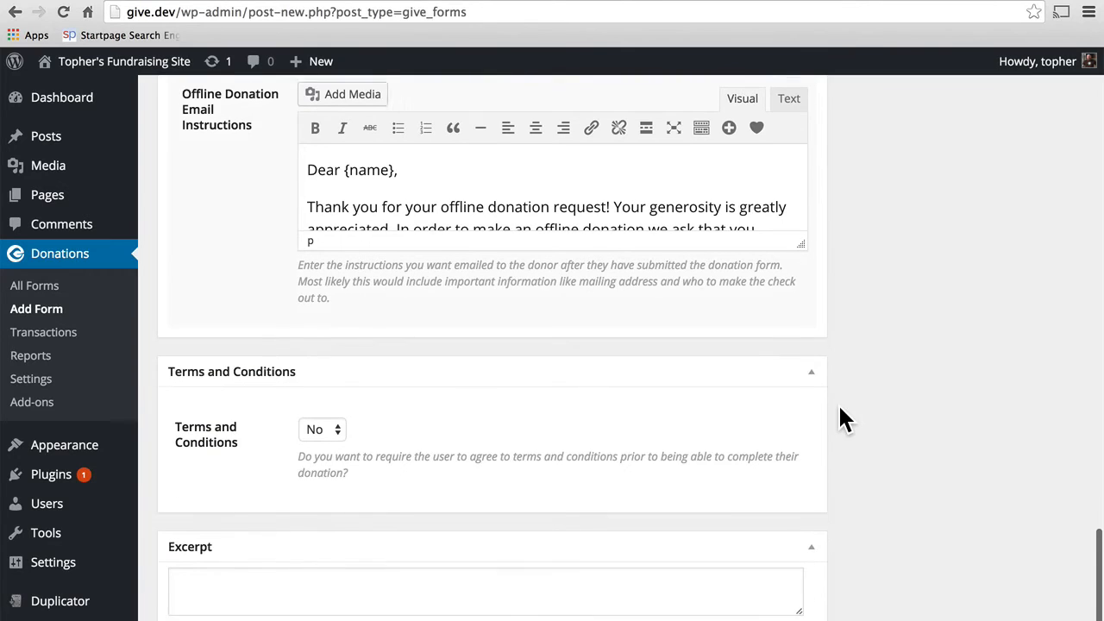
Step: Enable Terms and Conditions with agreement text 'You promise to actually send the money'
{"action": "left_click", "coordinate": [331, 296]}
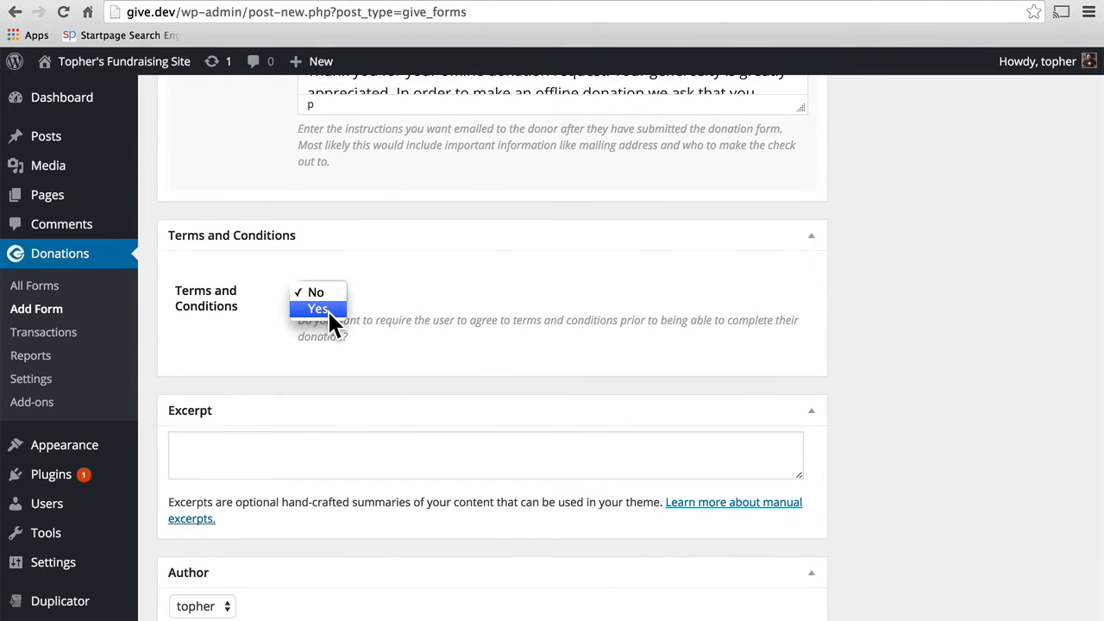
{"action": "left_click", "coordinate": [329, 312]}
{"action": "left_click", "coordinate": [362, 403]}
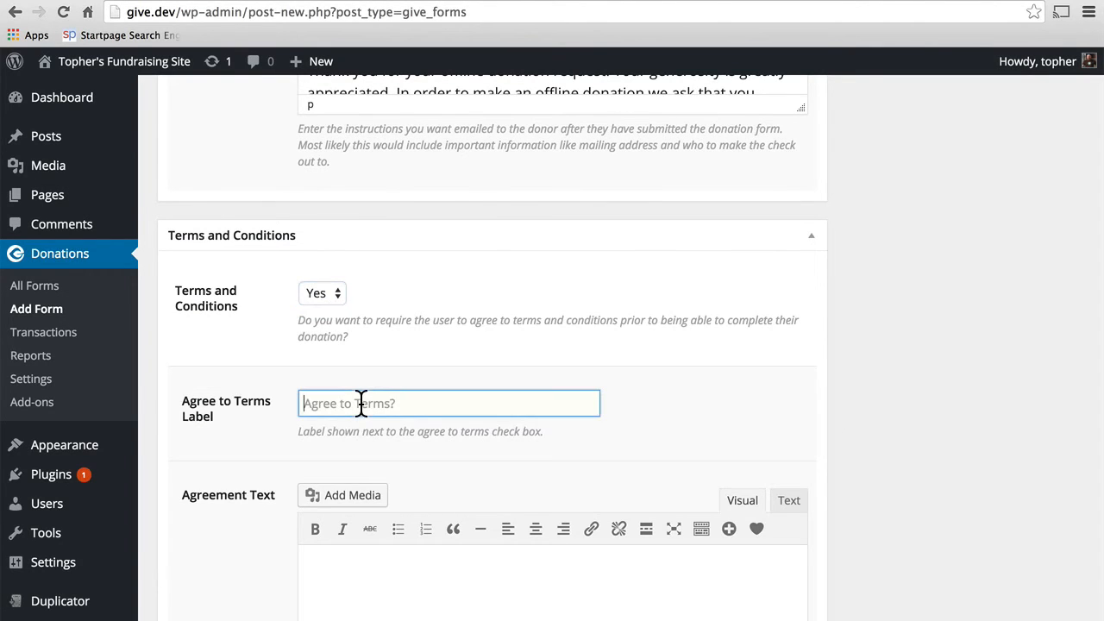
{"action": "scroll", "coordinate": [690, 371], "scroll_direction": "down", "scroll_amount": 3}
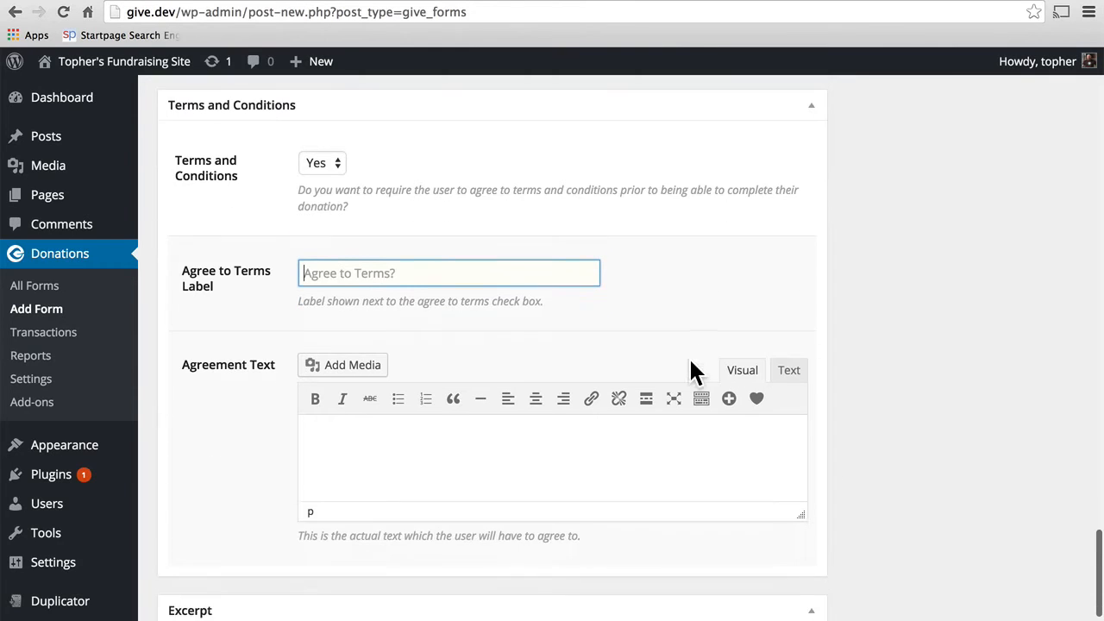
{"action": "left_click", "coordinate": [523, 436]}
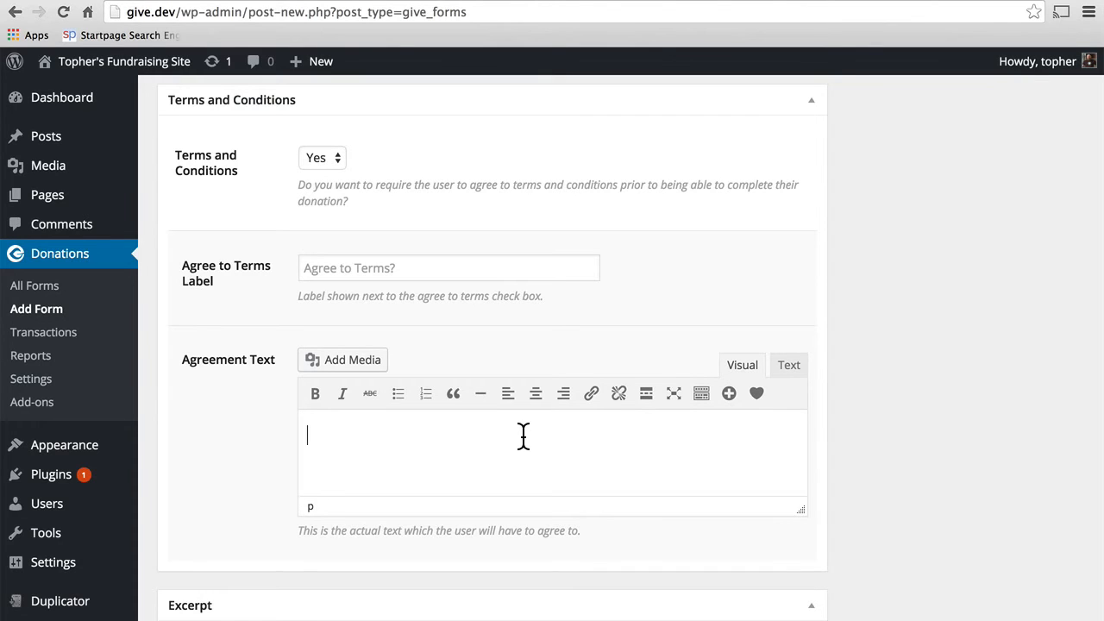
{"action": "type", "text": "You promise to"}
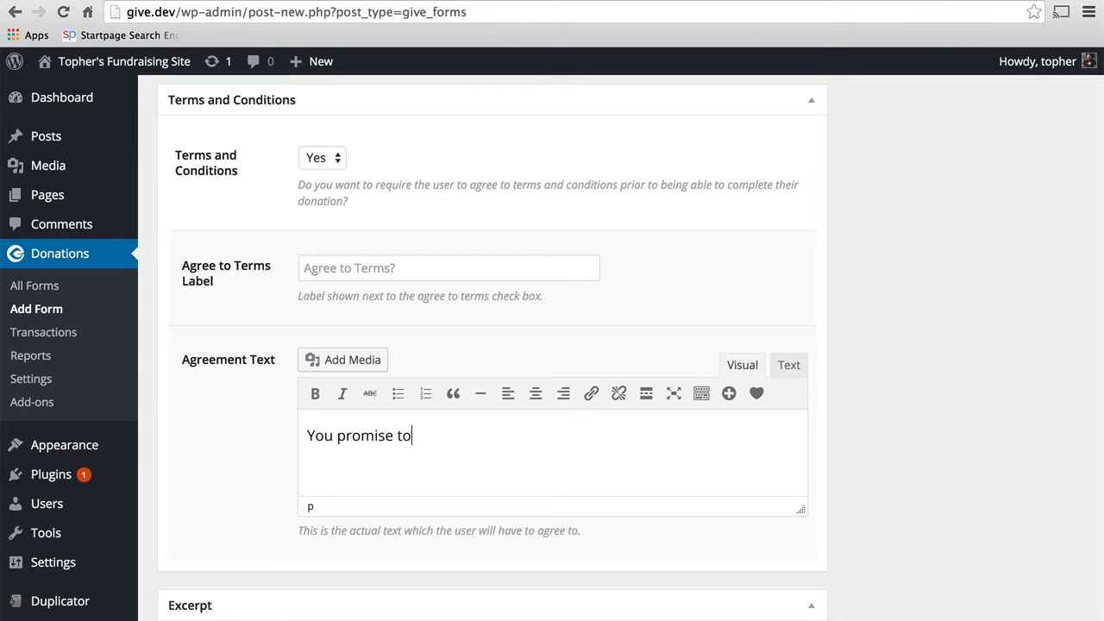
{"action": "type", "text": " actually send the money."}
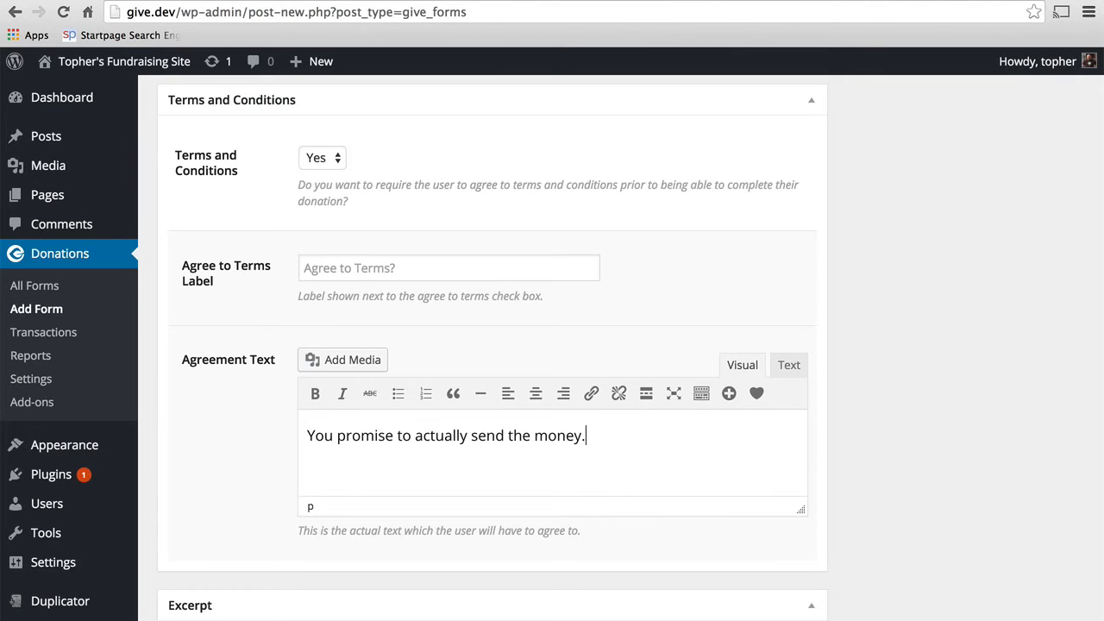
{"action": "scroll", "coordinate": [906, 462], "scroll_direction": "down", "scroll_amount": 5}
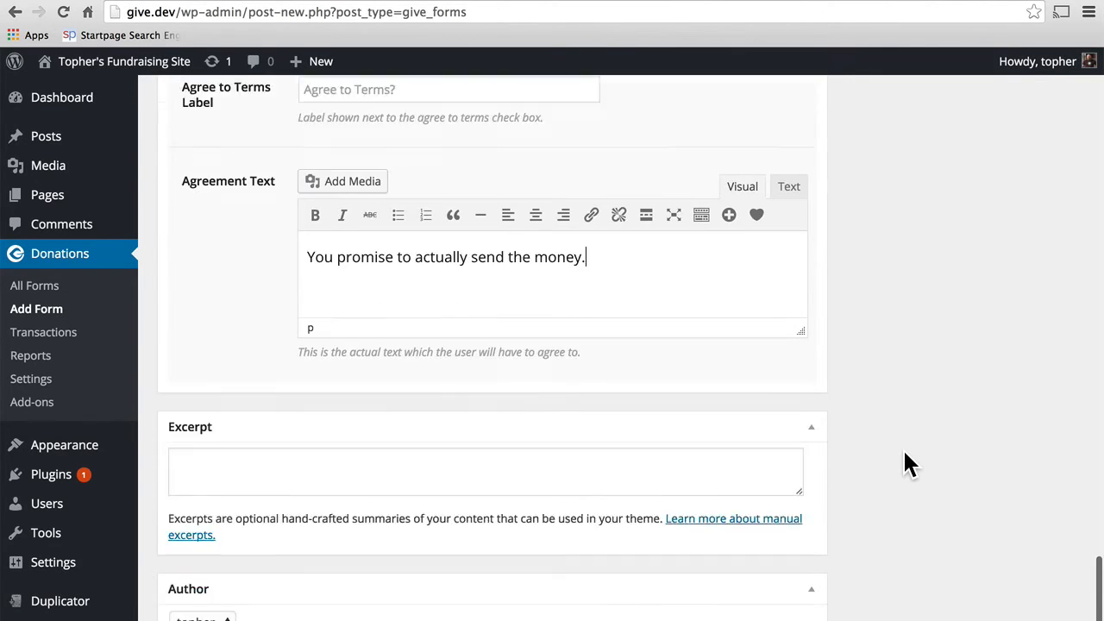
{"action": "scroll", "coordinate": [906, 461], "scroll_direction": "up", "scroll_amount": 4}
{"action": "scroll", "coordinate": [905, 452], "scroll_direction": "up", "scroll_amount": 20}
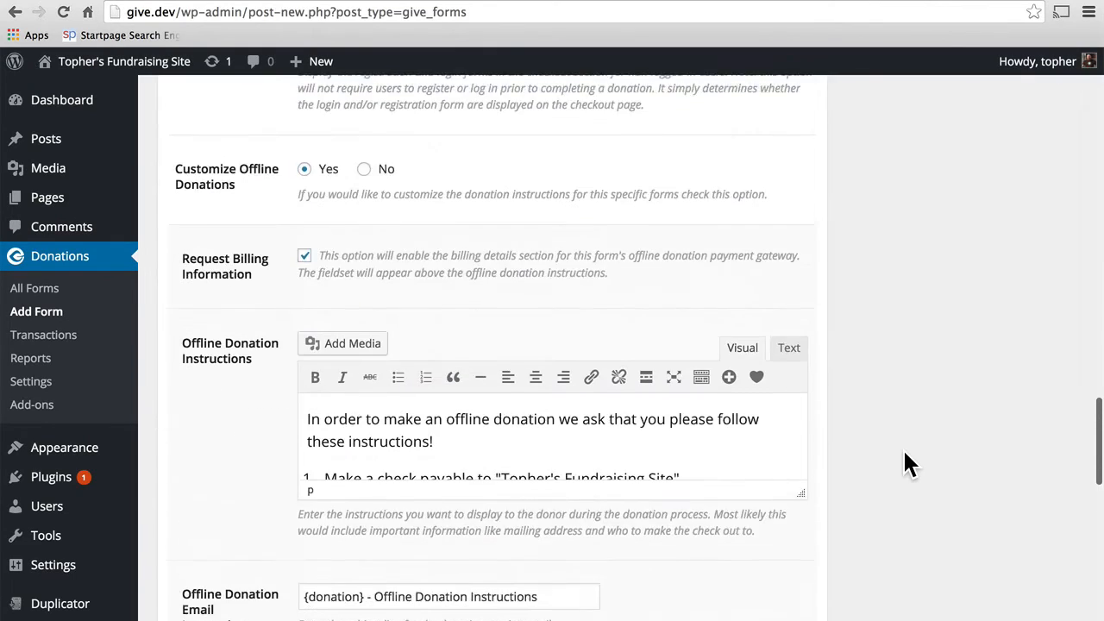
{"action": "scroll", "coordinate": [904, 454], "scroll_direction": "up", "scroll_amount": 13}
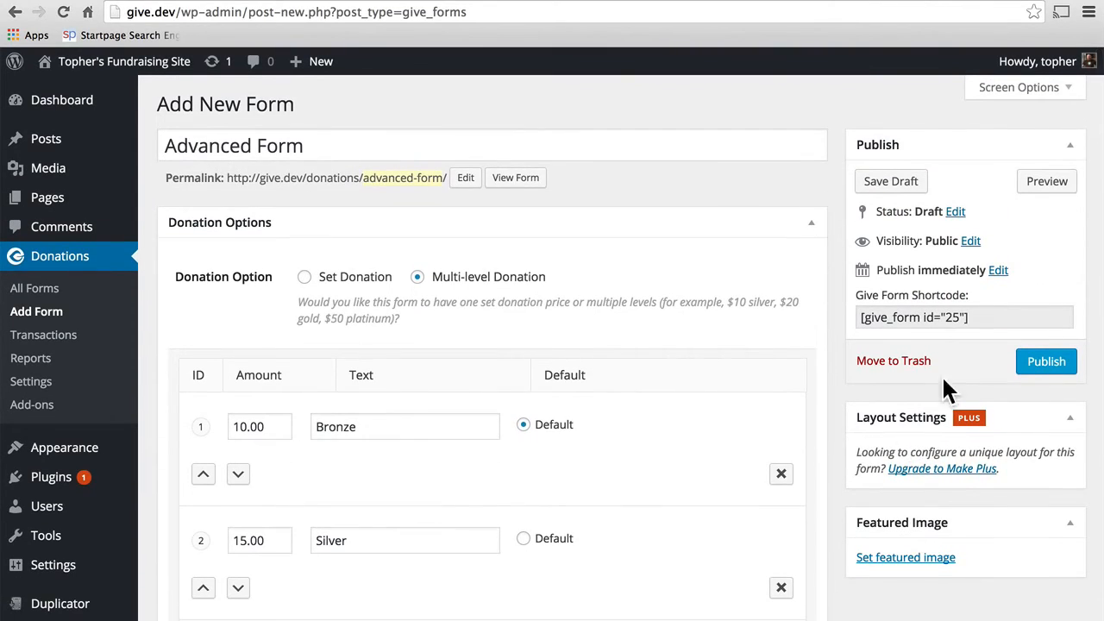
Step: Publish the Advanced Form and view its public page showing Bronze–Platinum levels and $1,000.00 goal
{"action": "left_click", "coordinate": [1038, 370]}
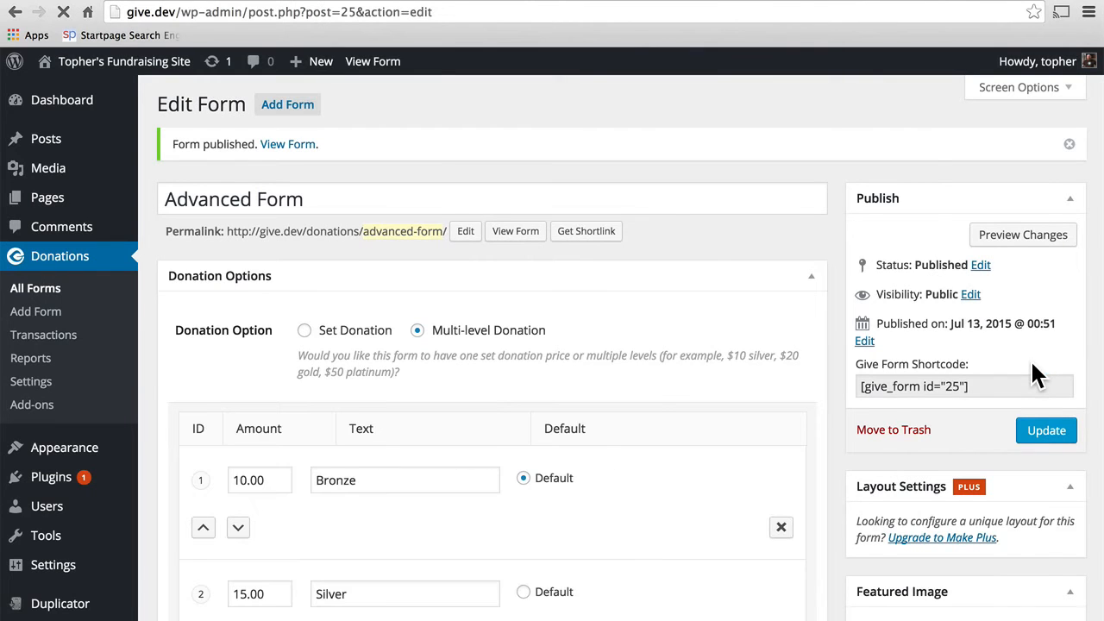
{"action": "left_click", "coordinate": [302, 148]}
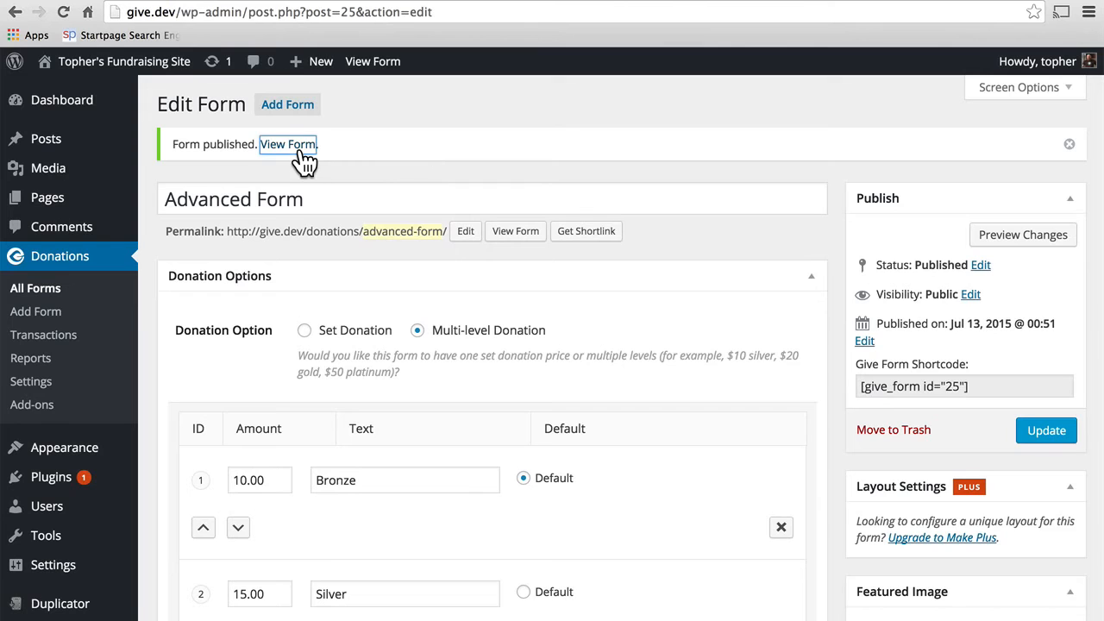
{"action": "left_click", "coordinate": [560, 1]}
{"action": "scroll", "coordinate": [943, 337], "scroll_direction": "down", "scroll_amount": 3}
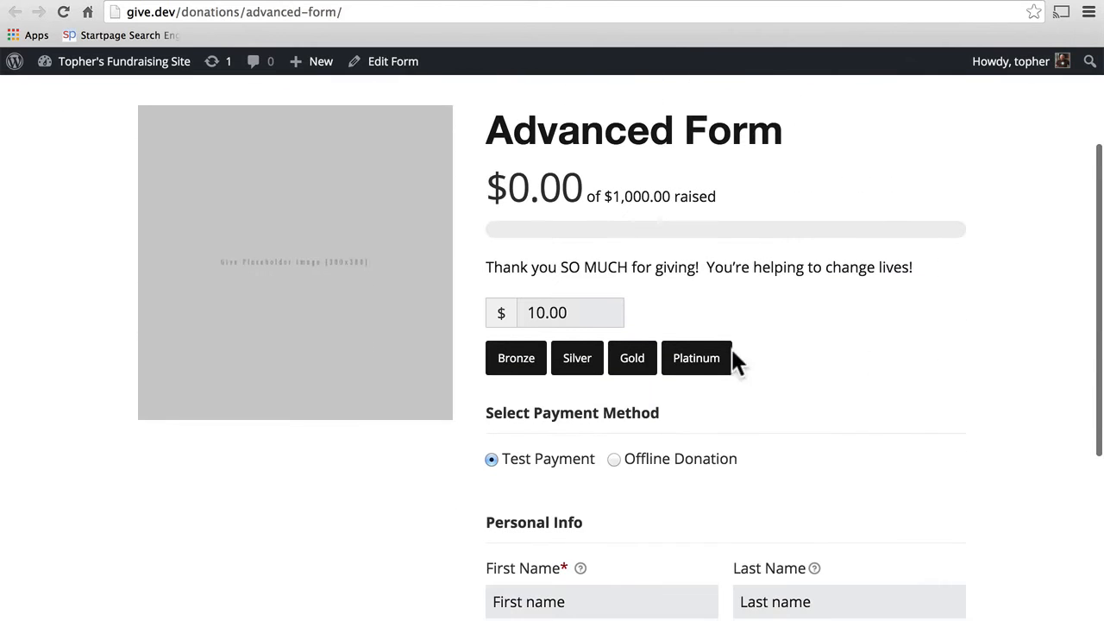
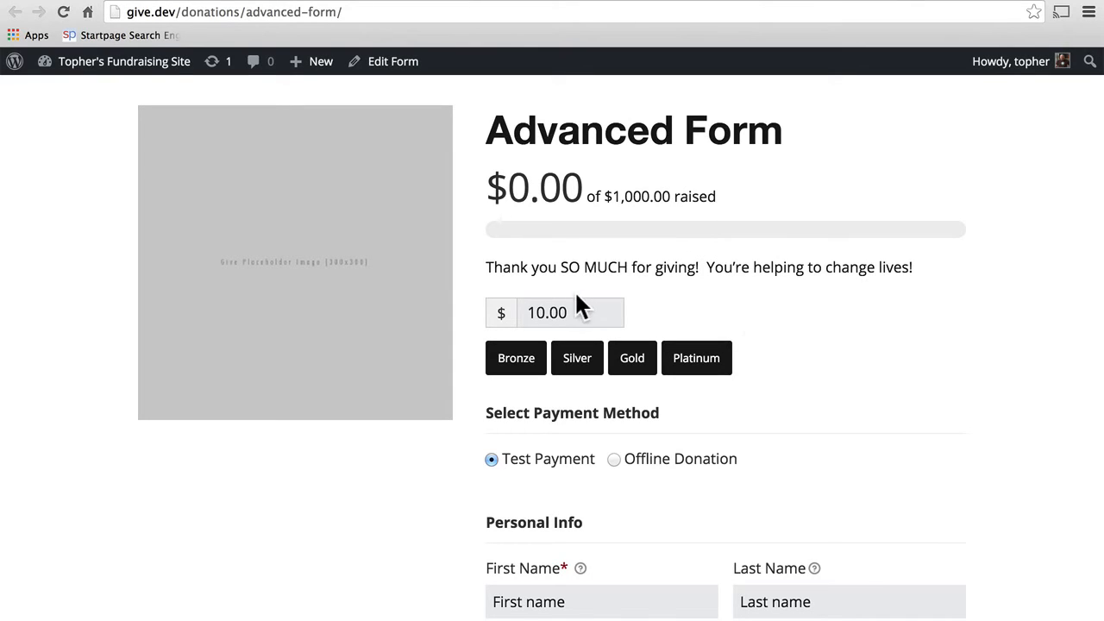
Step: Try the Bronze, Silver, Gold and Platinum levels on the live Advanced Form to check the amount updates
{"action": "left_click", "coordinate": [542, 311]}
{"action": "type", "text": "0"}
{"action": "left_click", "coordinate": [515, 369]}
{"action": "left_click", "coordinate": [571, 373]}
{"action": "left_click", "coordinate": [629, 372]}
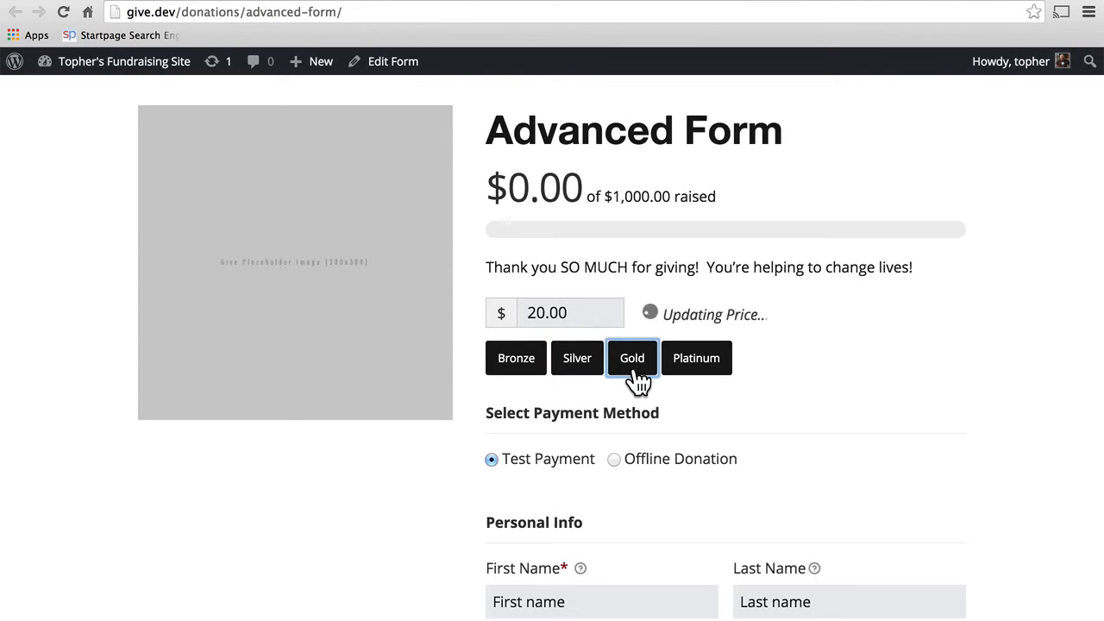
{"action": "left_click", "coordinate": [699, 375]}
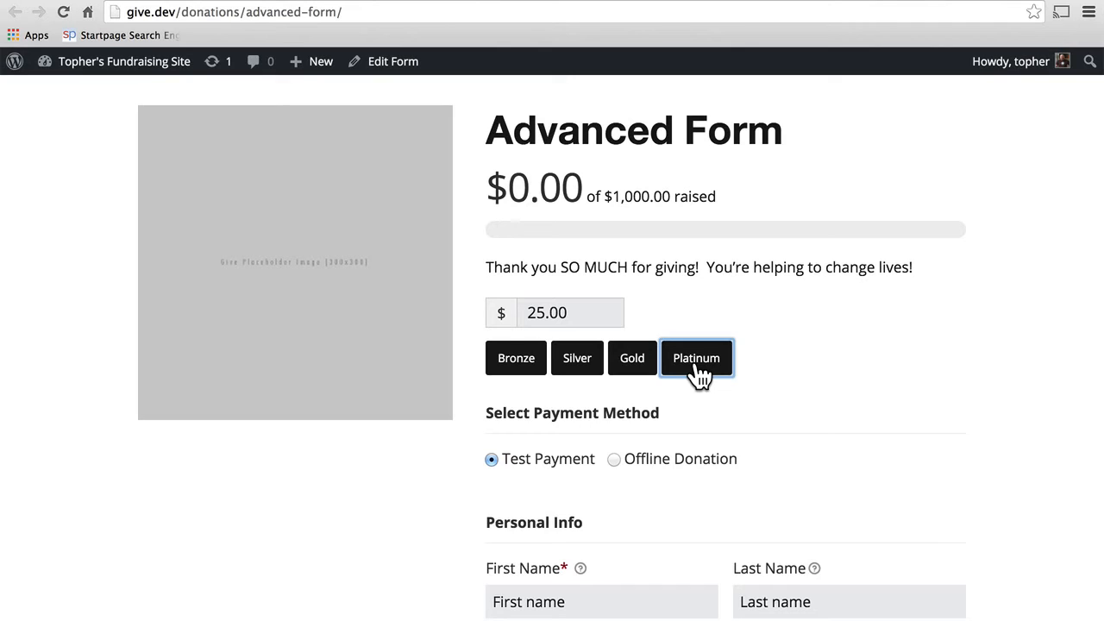
{"action": "left_click", "coordinate": [635, 380]}
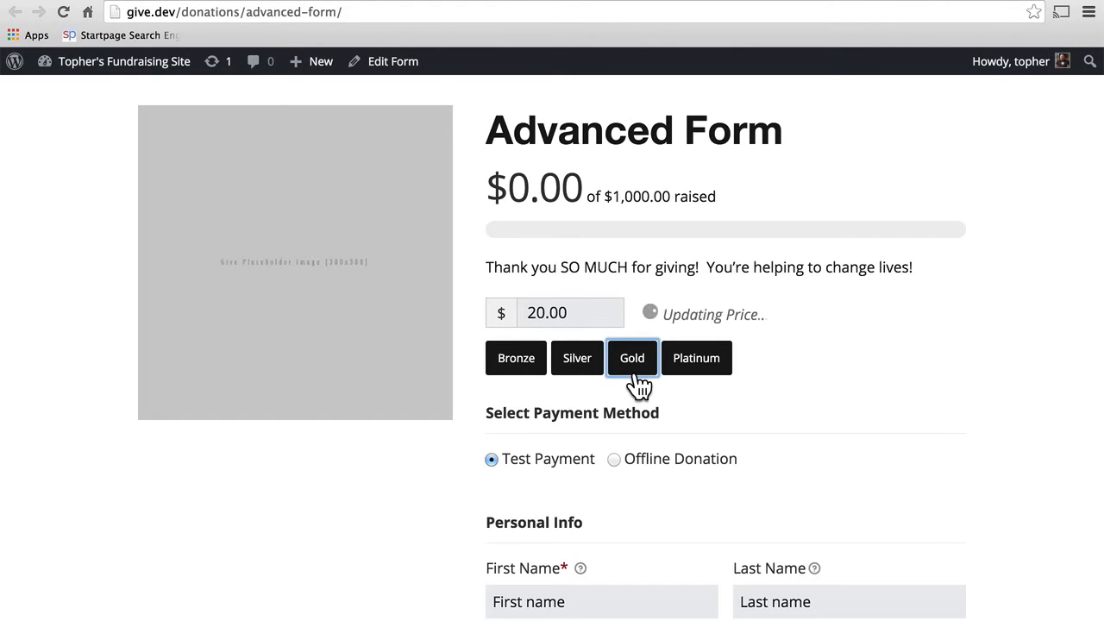
{"action": "left_click", "coordinate": [577, 373]}
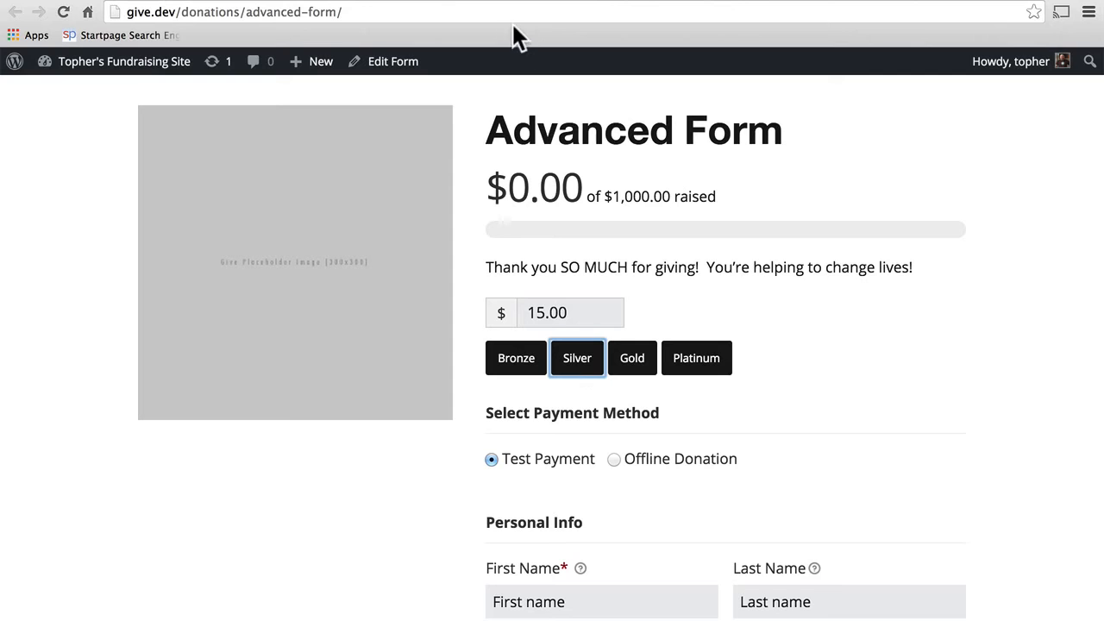
Step: Prefix the Bronze level's label with '$10.00' and update the Advanced Form
{"action": "left_click", "coordinate": [89, 0]}
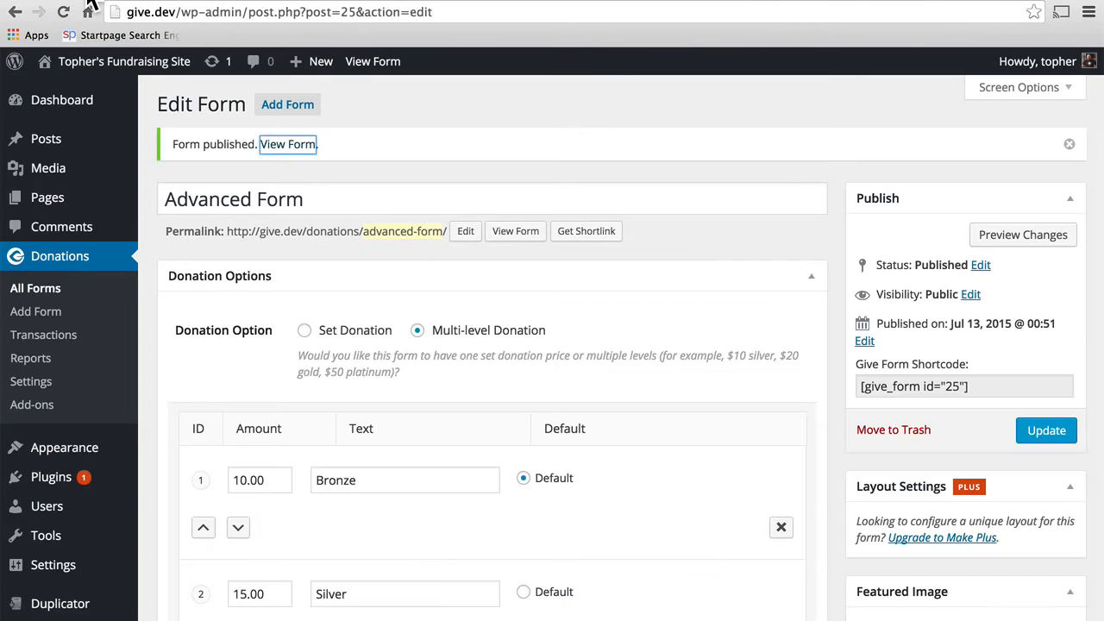
{"action": "scroll", "coordinate": [444, 339], "scroll_direction": "down", "scroll_amount": 3}
{"action": "left_click", "coordinate": [317, 369]}
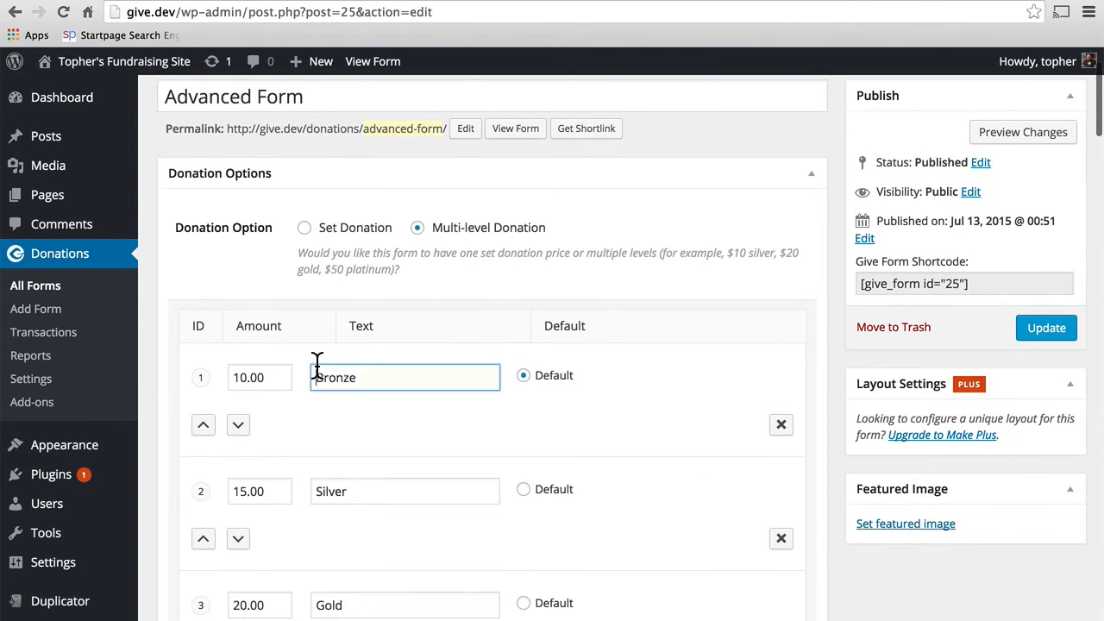
{"action": "type", "text": "$10"}
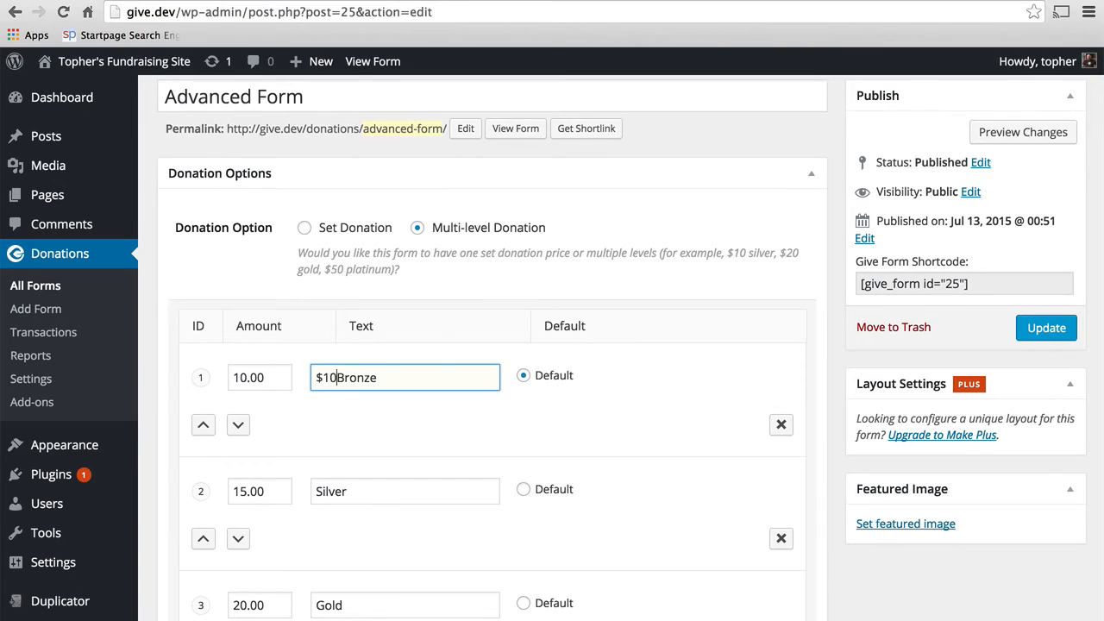
{"action": "type", "text": ".00"}
{"action": "left_click", "coordinate": [1035, 333]}
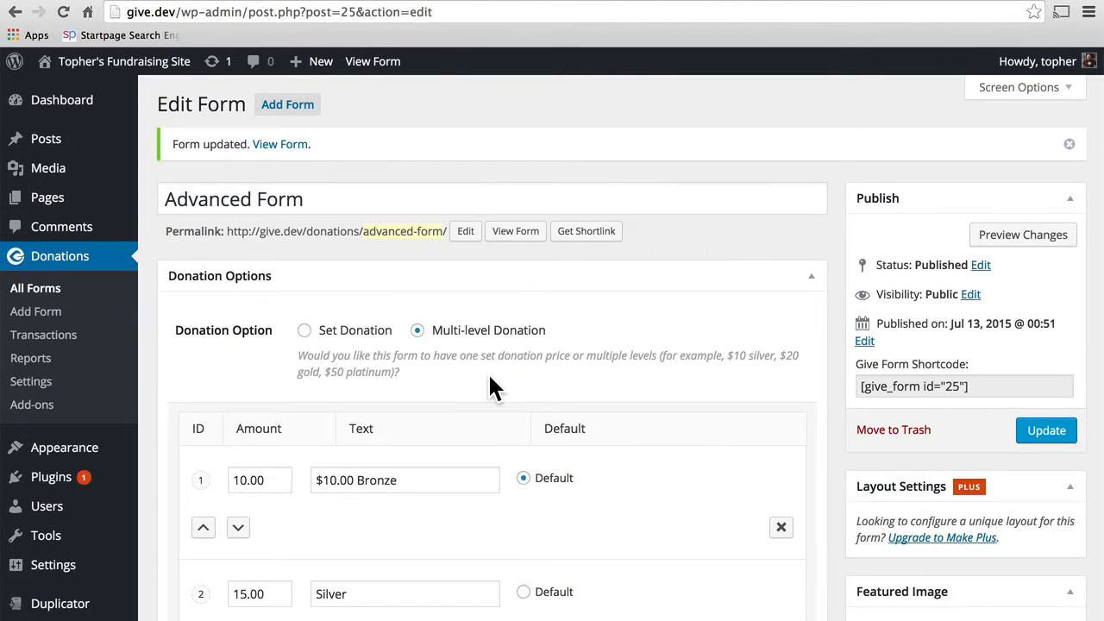
{"action": "scroll", "coordinate": [489, 380], "scroll_direction": "down", "scroll_amount": 3}
Step: Set the donation levels' Display Style to Radios and update the form
{"action": "scroll", "coordinate": [489, 386], "scroll_direction": "down", "scroll_amount": 5}
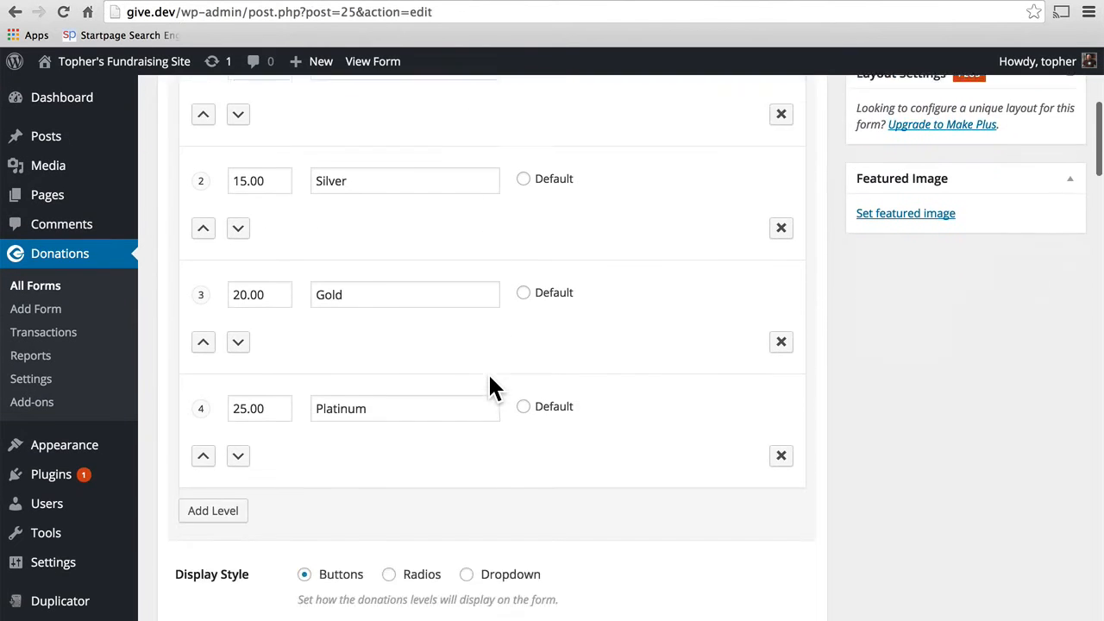
{"action": "left_click", "coordinate": [431, 403]}
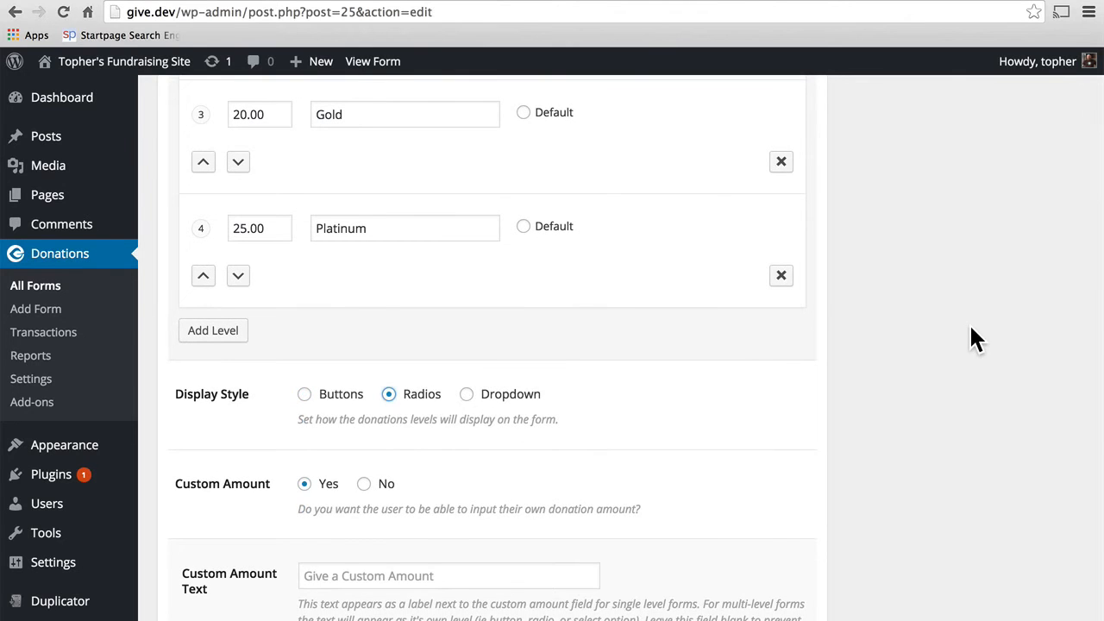
{"action": "scroll", "coordinate": [969, 323], "scroll_direction": "up", "scroll_amount": 6}
{"action": "left_click", "coordinate": [1046, 278]}
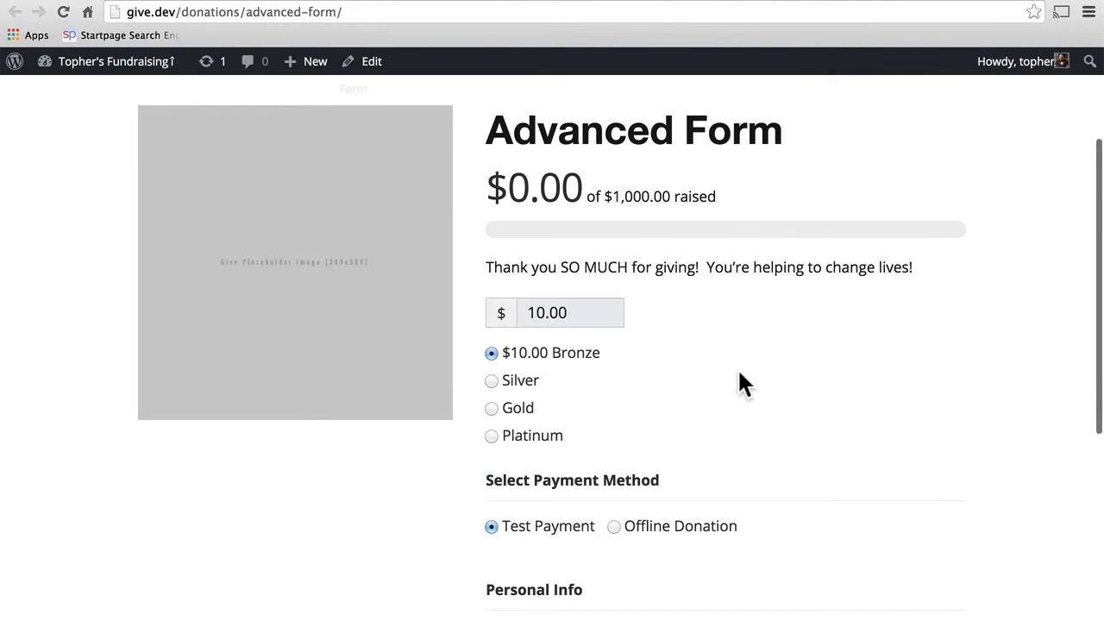
Step: Select the Silver, Gold and Platinum radio options on the live form
{"action": "left_click", "coordinate": [526, 386]}
{"action": "left_click", "coordinate": [528, 410]}
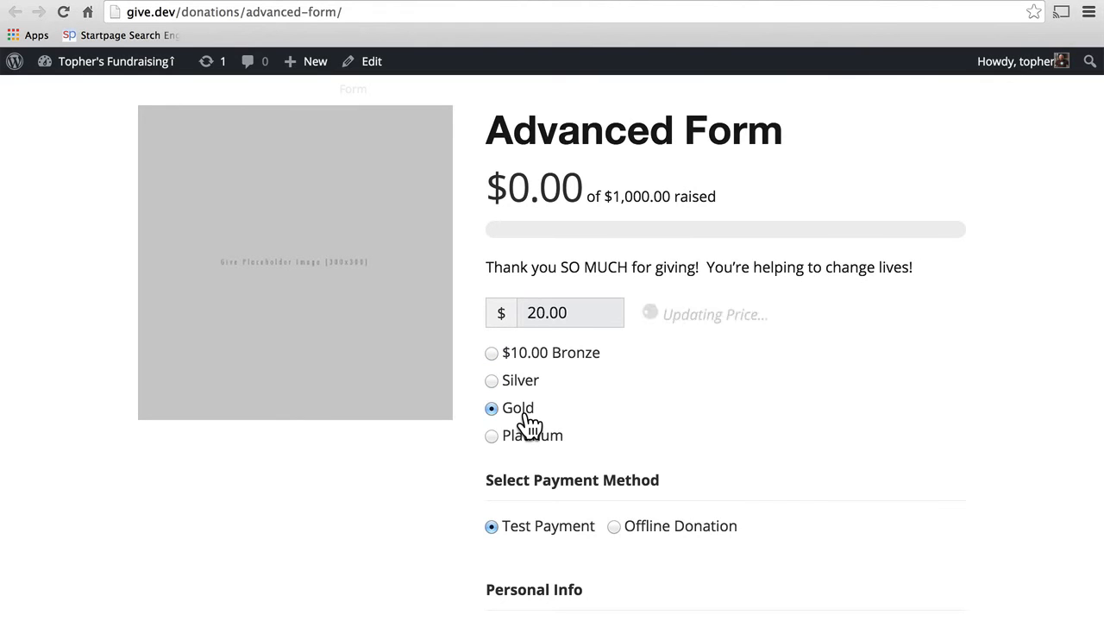
{"action": "left_click", "coordinate": [528, 440]}
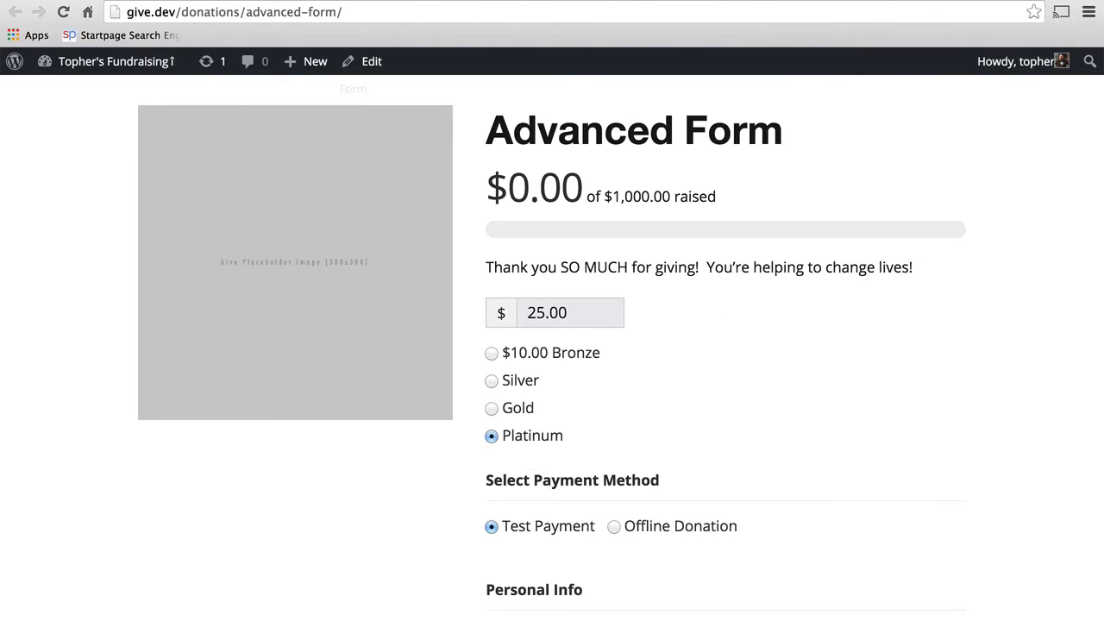
{"action": "left_click", "coordinate": [111, 2]}
Step: Set the donation levels' Display Style to Dropdown and update the form
{"action": "scroll", "coordinate": [556, 473], "scroll_direction": "down", "scroll_amount": 9}
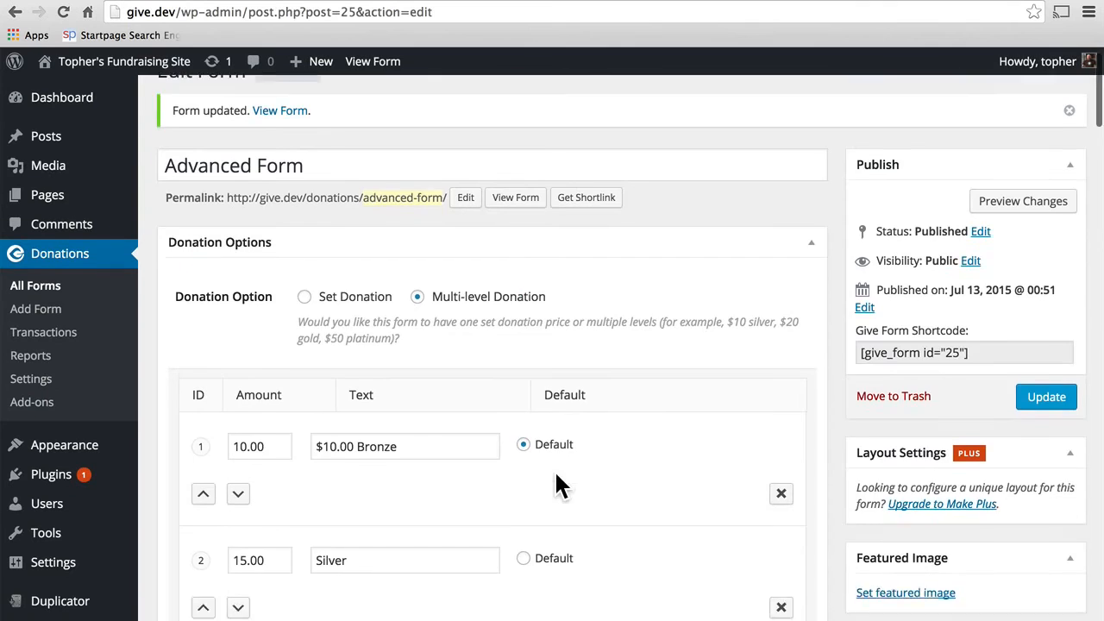
{"action": "left_click", "coordinate": [483, 207]}
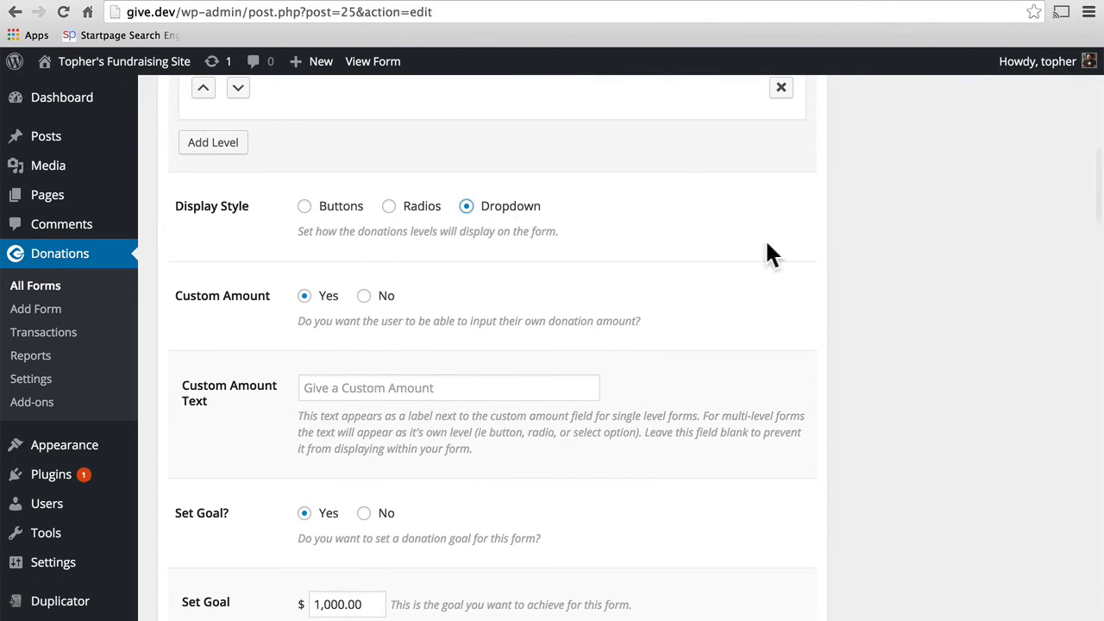
{"action": "scroll", "coordinate": [930, 240], "scroll_direction": "up", "scroll_amount": 3}
{"action": "scroll", "coordinate": [928, 227], "scroll_direction": "up", "scroll_amount": 5}
{"action": "left_click", "coordinate": [979, 216]}
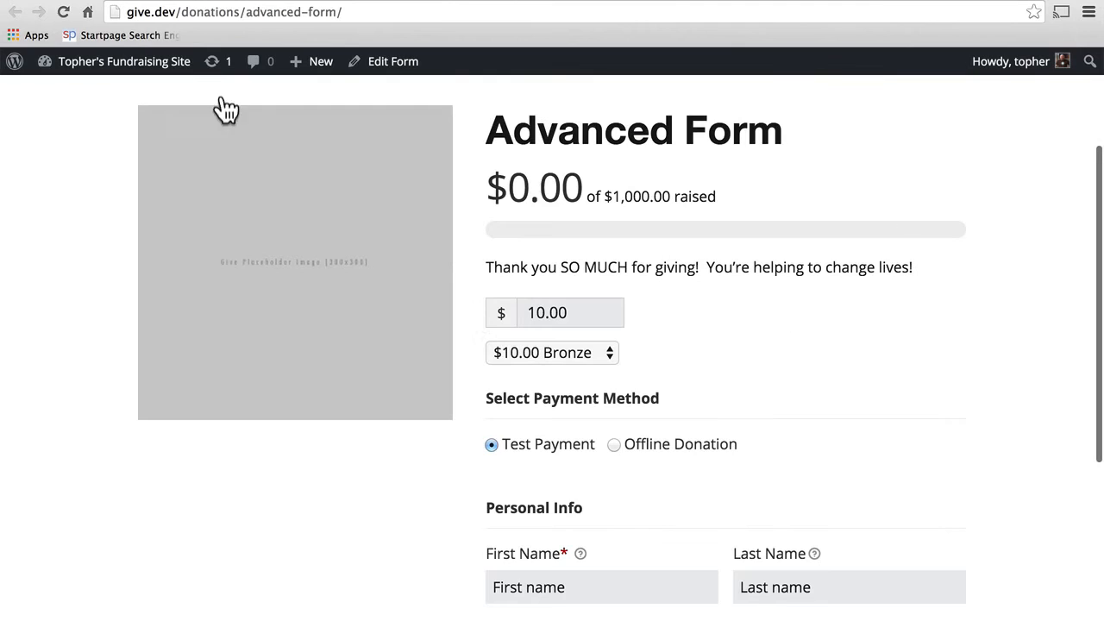
Step: Pick Gold, then Platinum, from the live form's donation level dropdown
{"action": "left_click", "coordinate": [584, 350]}
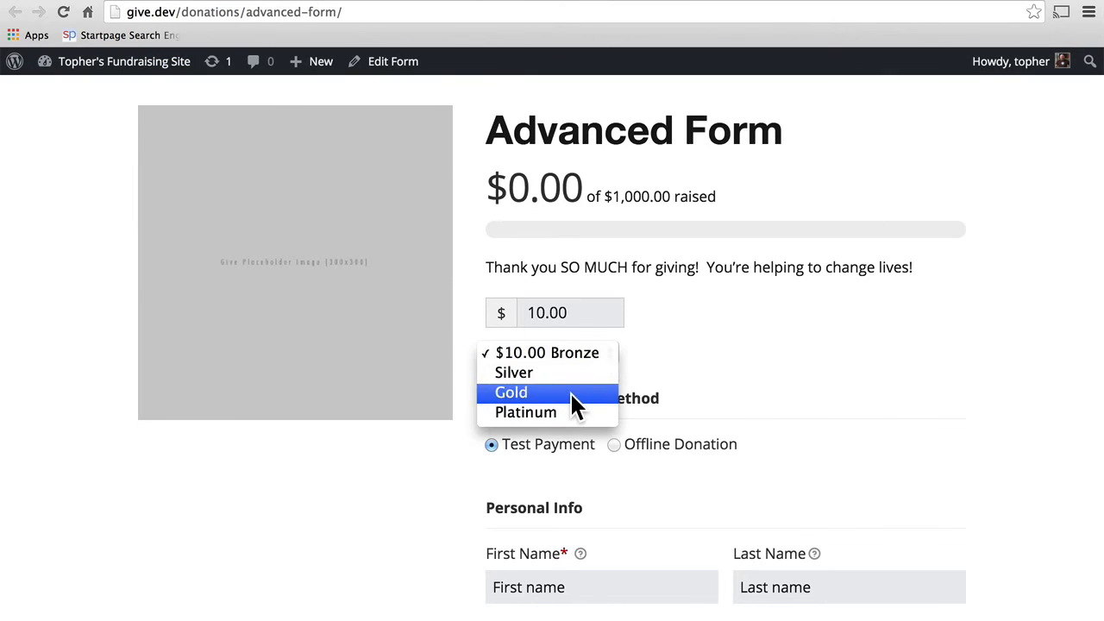
{"action": "left_click", "coordinate": [570, 392]}
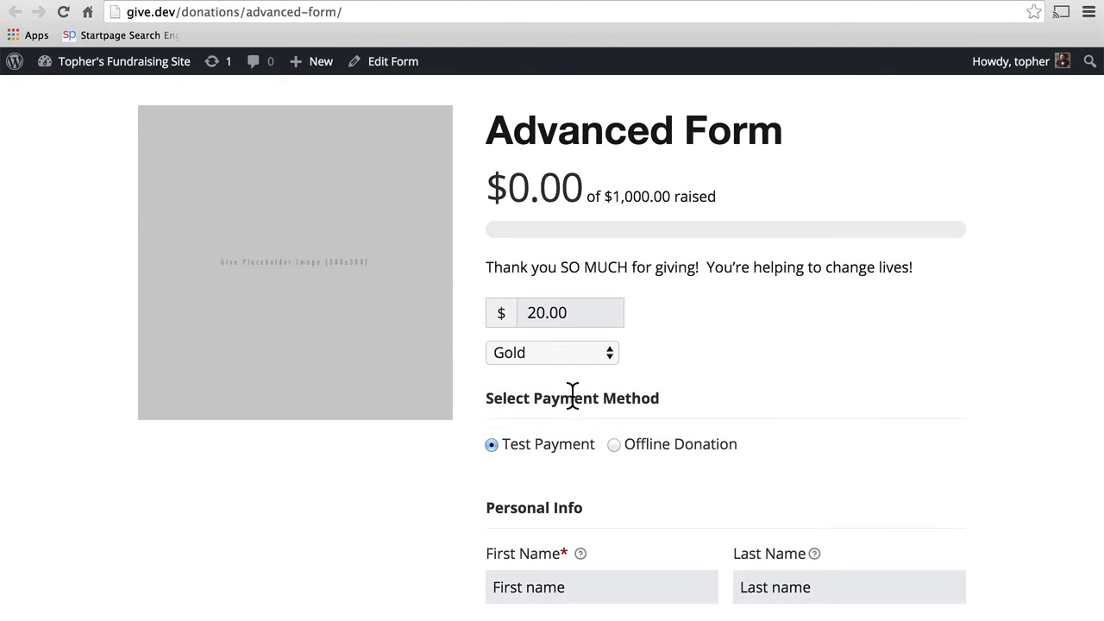
{"action": "left_click", "coordinate": [583, 351]}
{"action": "key", "text": "Escape"}
{"action": "left_click", "coordinate": [68, 1]}
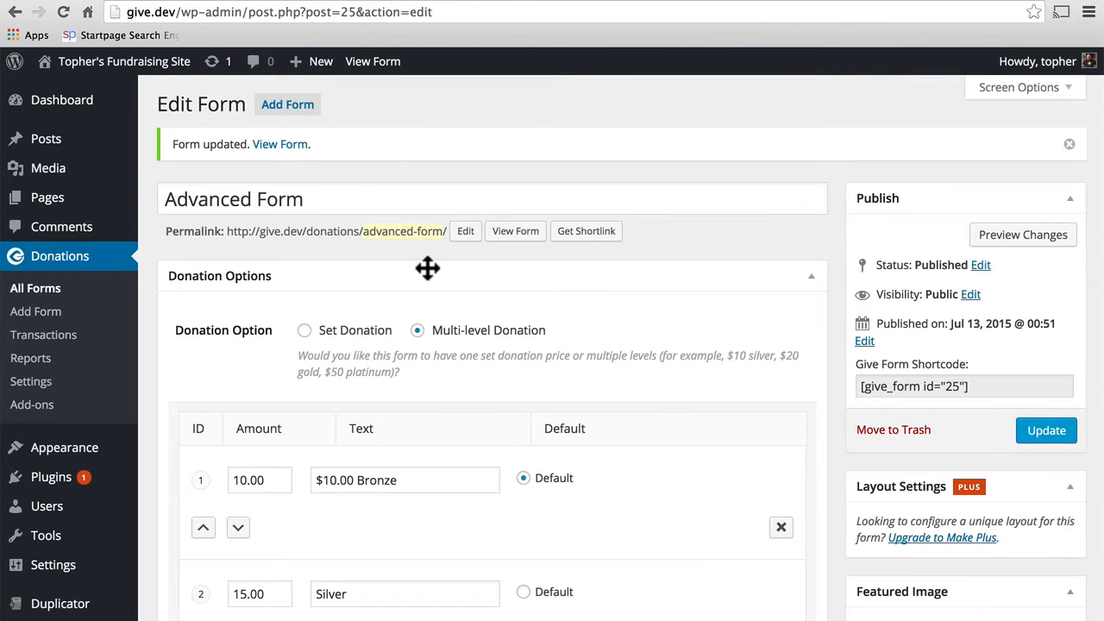
Step: Switch the donation levels' Display Style back to Buttons
{"action": "scroll", "coordinate": [429, 264], "scroll_direction": "down", "scroll_amount": 10}
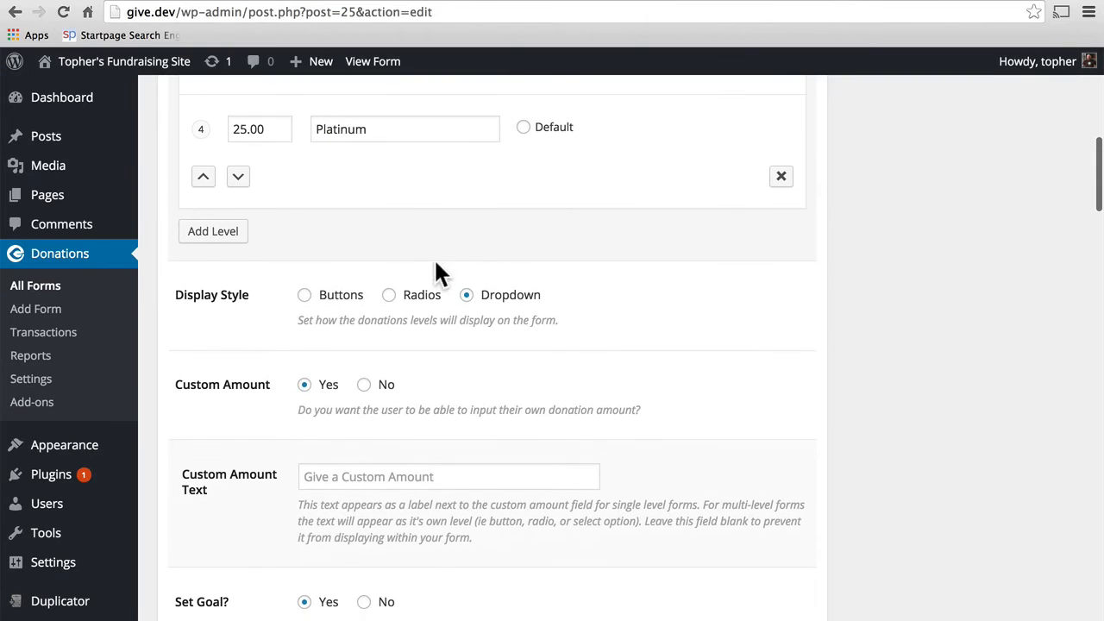
{"action": "left_click", "coordinate": [354, 297]}
{"action": "scroll", "coordinate": [918, 319], "scroll_direction": "up", "scroll_amount": 3}
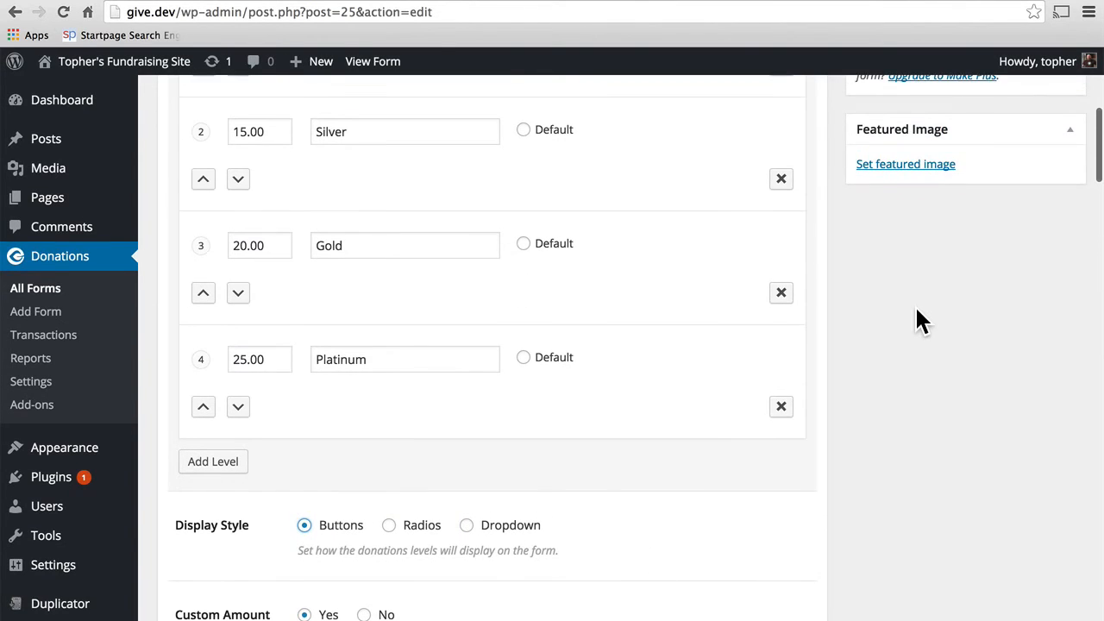
{"action": "scroll", "coordinate": [916, 317], "scroll_direction": "up", "scroll_amount": 6}
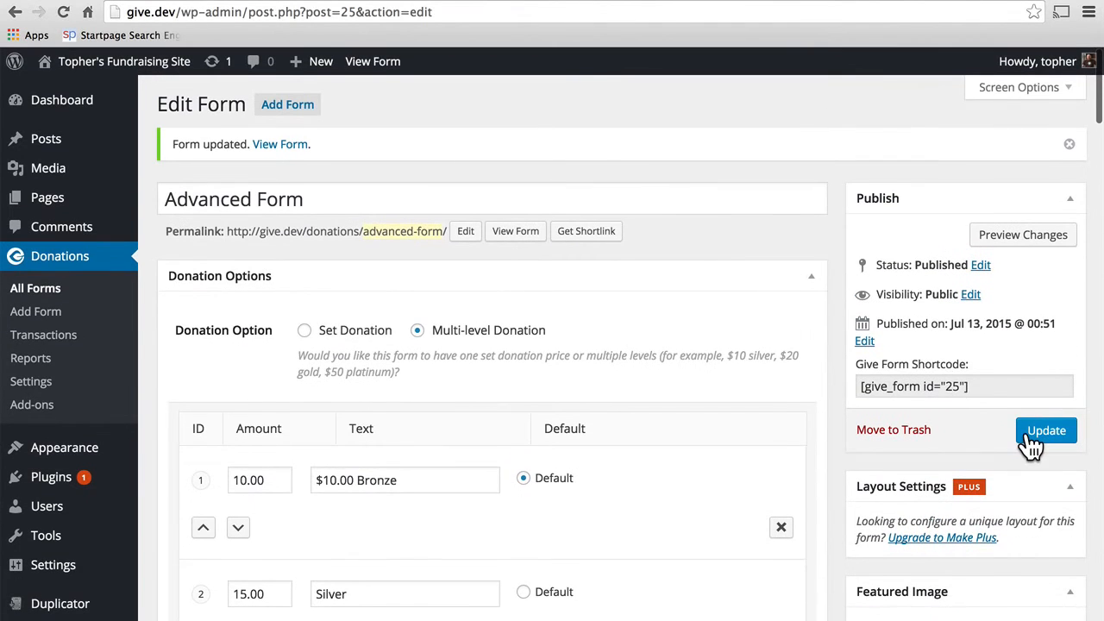
{"action": "scroll", "coordinate": [604, 422], "scroll_direction": "down", "scroll_amount": 4}
Step: Label the levels $15.00 Silver, $20.00 Gold and $25.00 Platinum, update, and view the form
{"action": "left_click", "coordinate": [320, 302]}
{"action": "type", "text": "$150"}
{"action": "key", "text": "BackSpace"}
{"action": "type", "text": "00 "}
{"action": "type", "text": "."}
{"action": "left_click", "coordinate": [318, 420]}
{"action": "type", "text": "$20.00"}
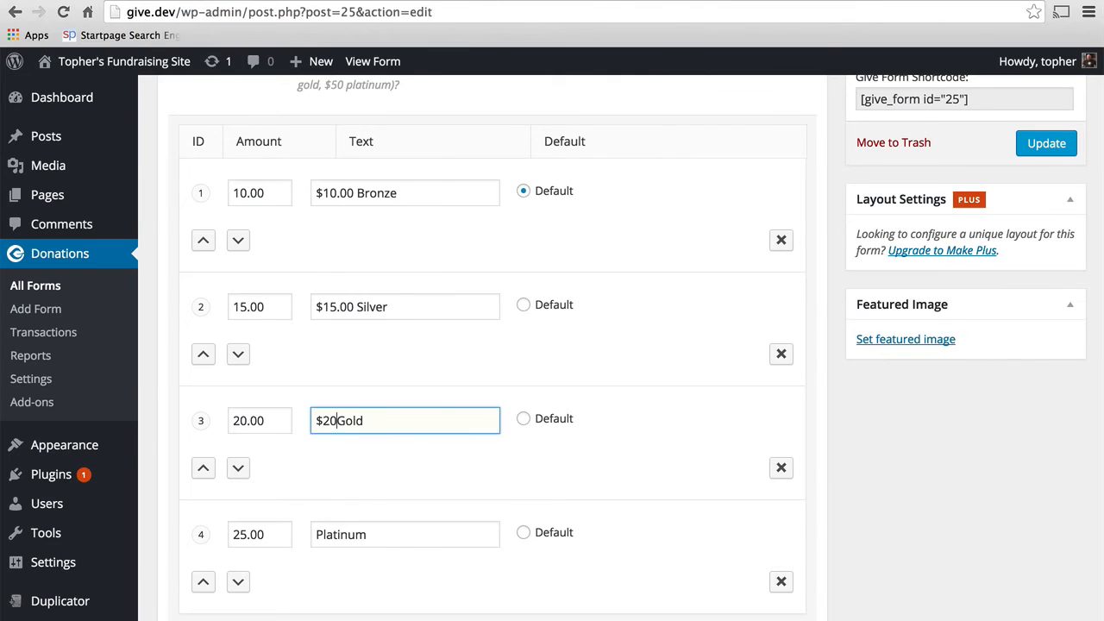
{"action": "left_click", "coordinate": [317, 534]}
{"action": "type", "text": "$25"}
{"action": "type", "text": ".00"}
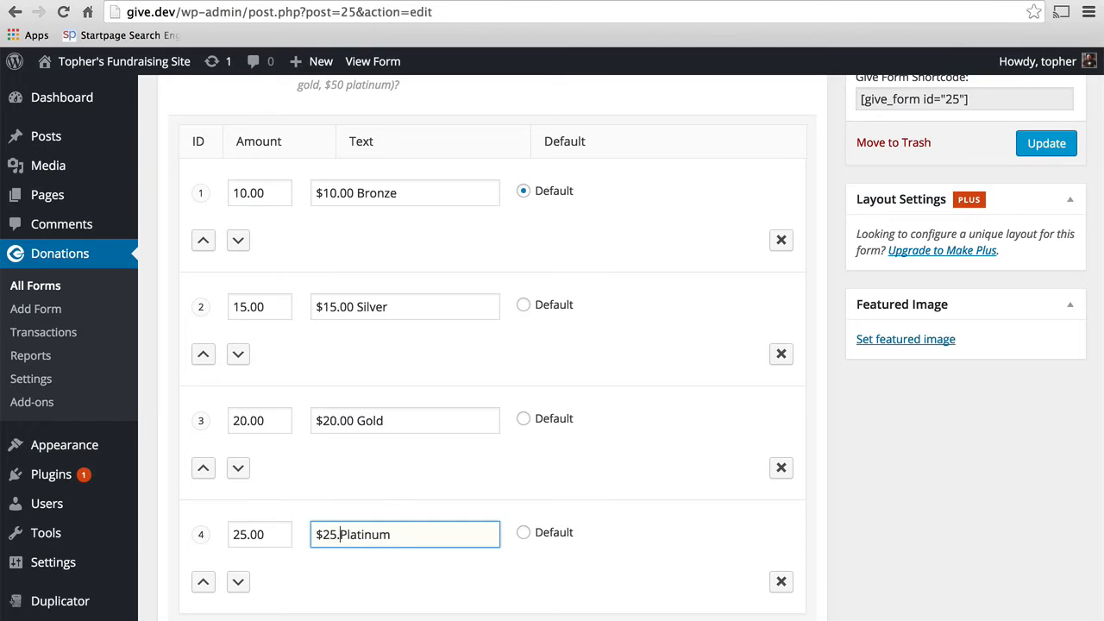
{"action": "left_click", "coordinate": [1051, 146]}
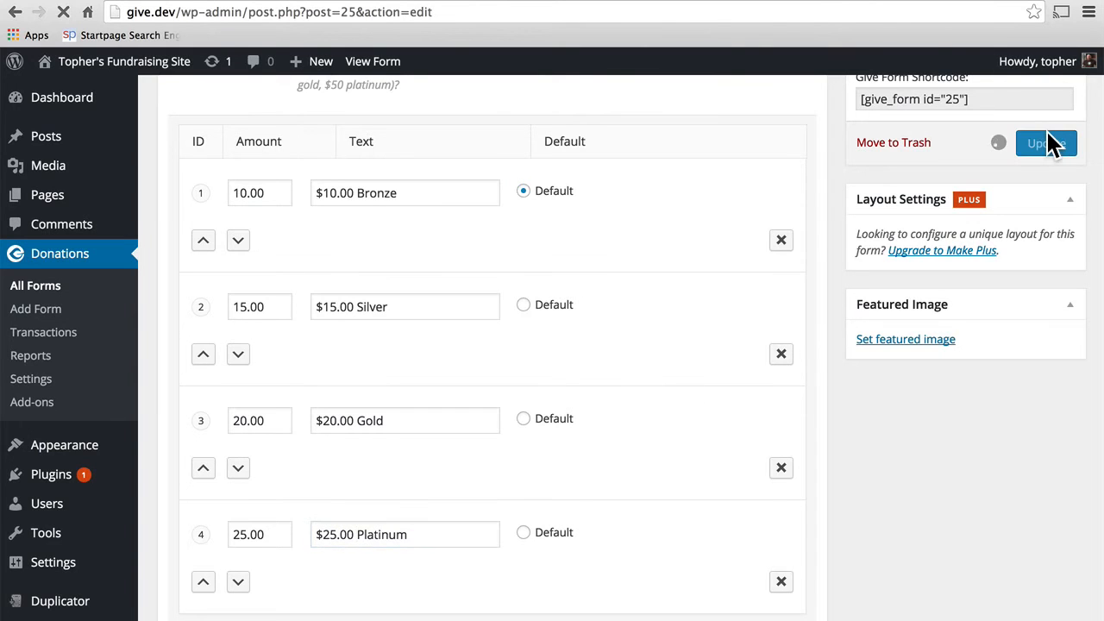
{"action": "left_click", "coordinate": [583, 8]}
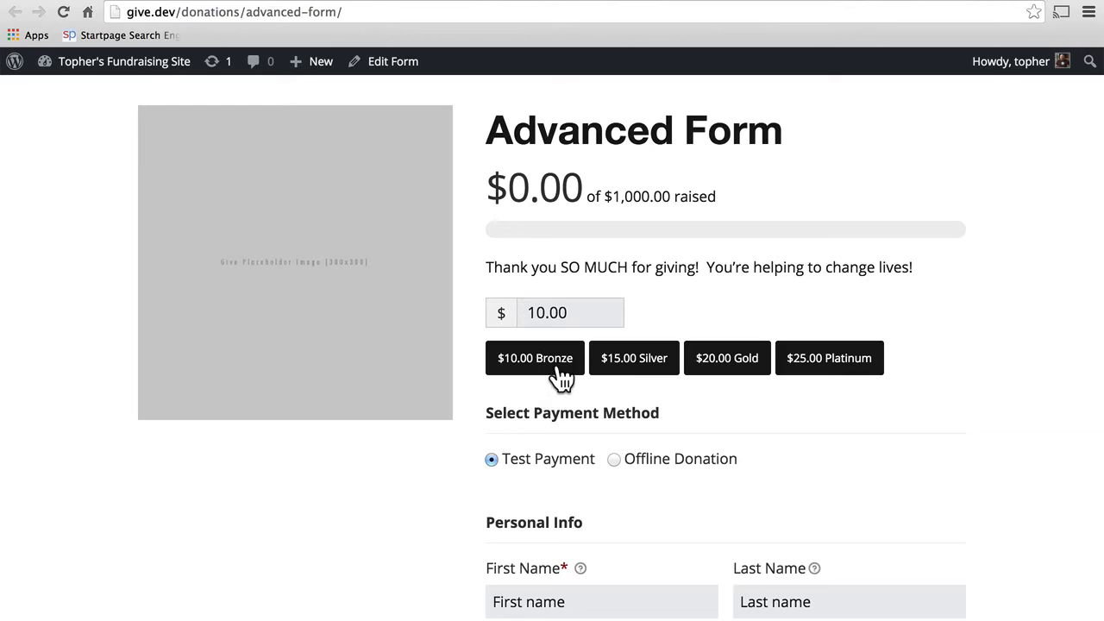
Step: Test the $15.00 Silver, $20.00 Gold and $25.00 Platinum buttons on the live form
{"action": "left_click", "coordinate": [642, 370]}
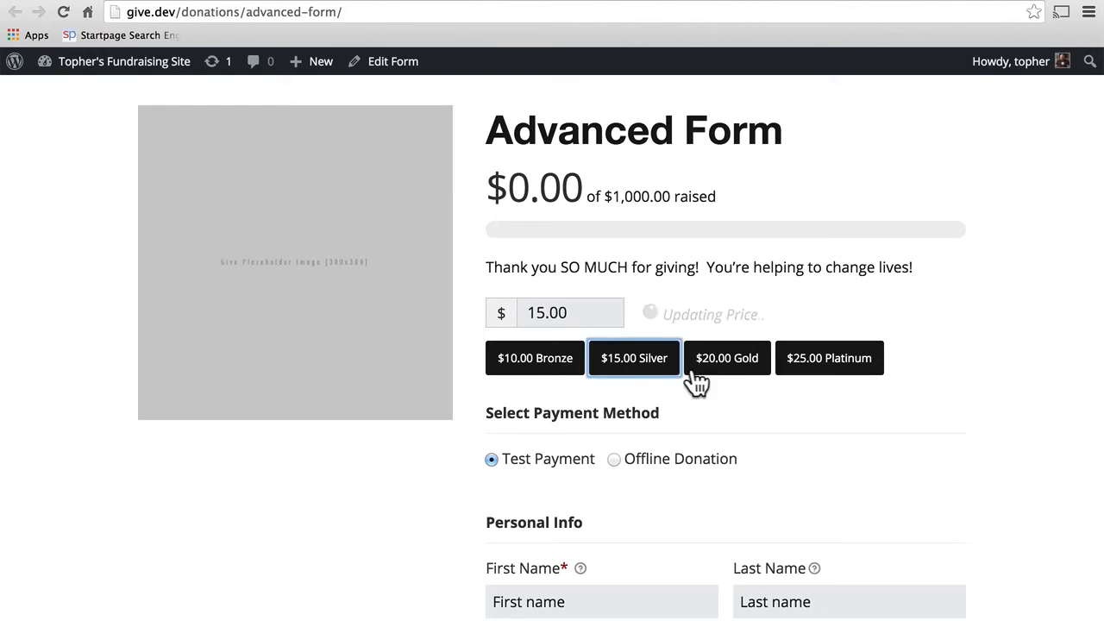
{"action": "left_click", "coordinate": [720, 375]}
{"action": "left_click", "coordinate": [814, 367]}
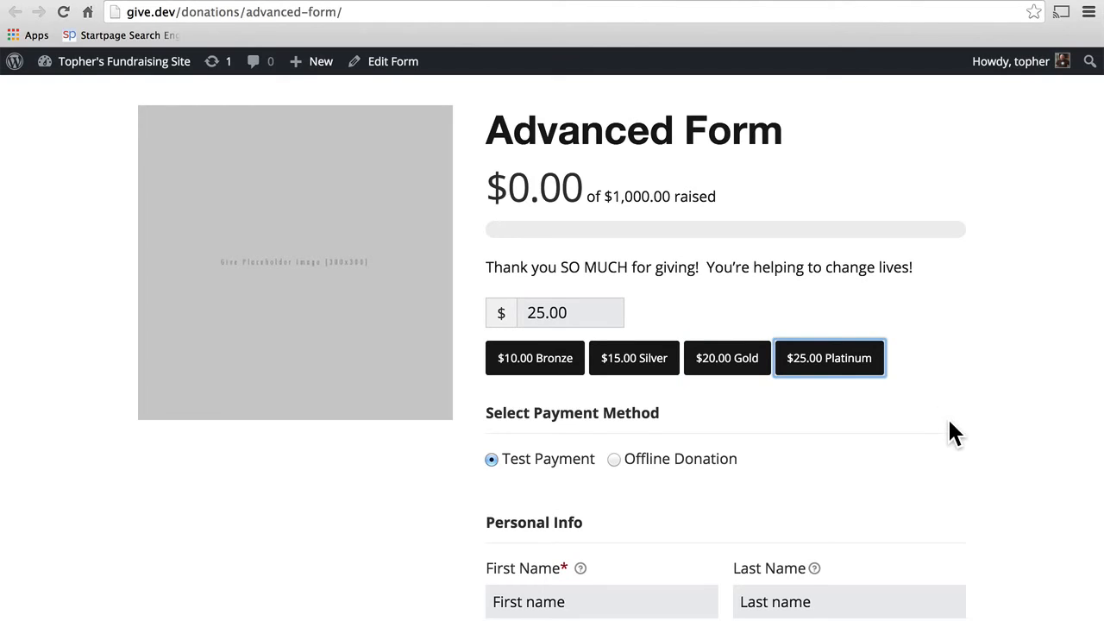
{"action": "scroll", "coordinate": [949, 421], "scroll_direction": "down", "scroll_amount": 4}
{"action": "scroll", "coordinate": [948, 421], "scroll_direction": "up", "scroll_amount": 5}
{"action": "scroll", "coordinate": [947, 417], "scroll_direction": "up", "scroll_amount": 2}
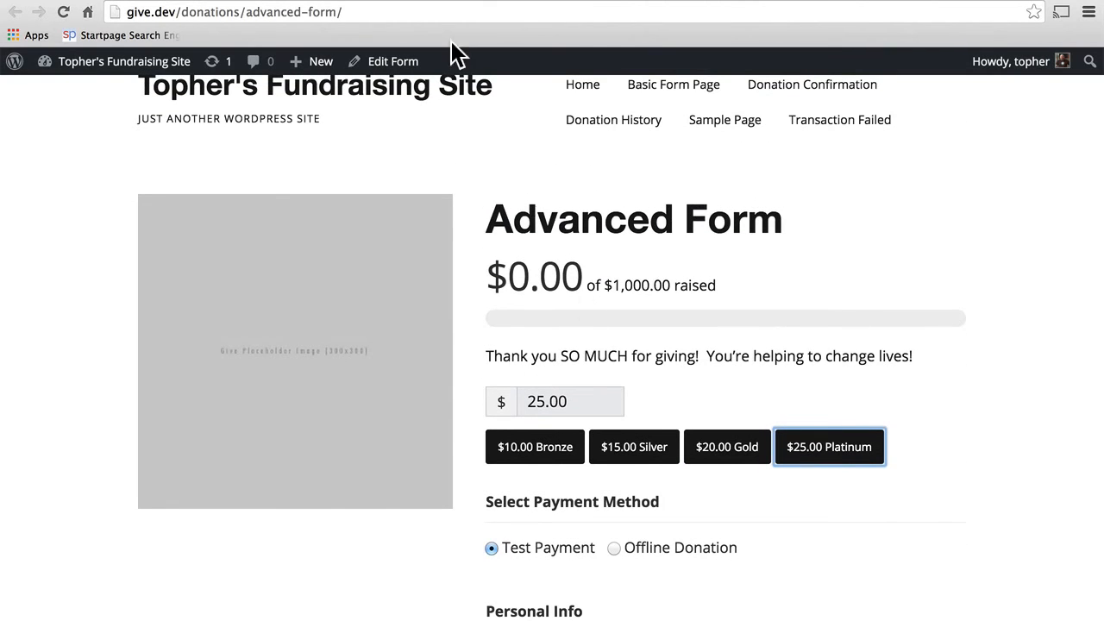
{"action": "left_click", "coordinate": [85, 1]}
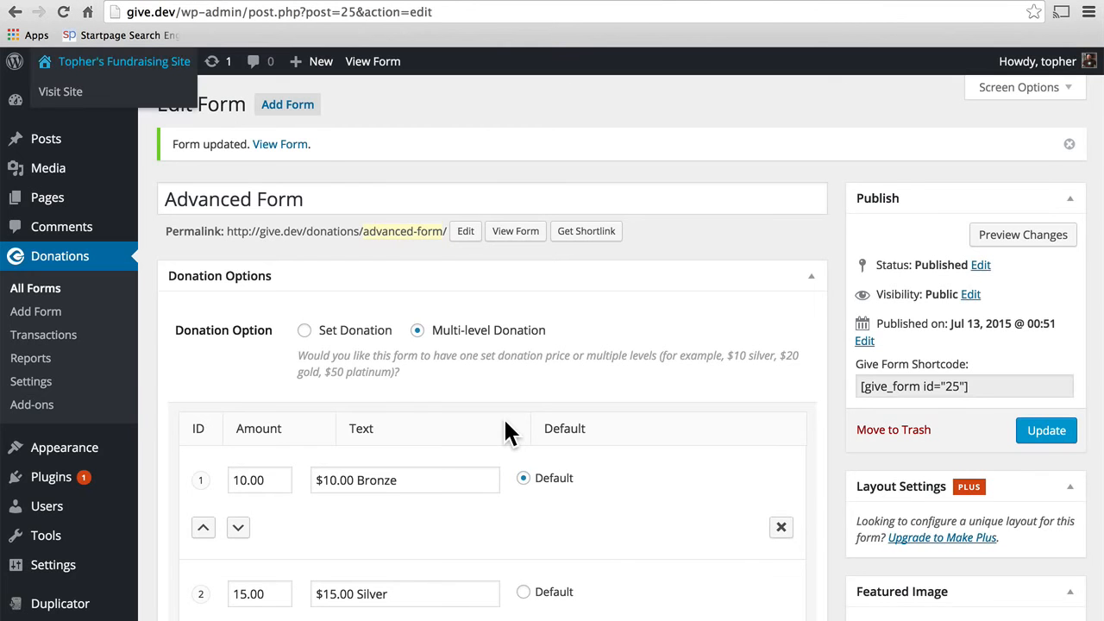
Step: Go to the live Advanced Form page and select its thank-you message line
{"action": "scroll", "coordinate": [510, 434], "scroll_direction": "down", "scroll_amount": 10}
{"action": "scroll", "coordinate": [509, 427], "scroll_direction": "down", "scroll_amount": 10}
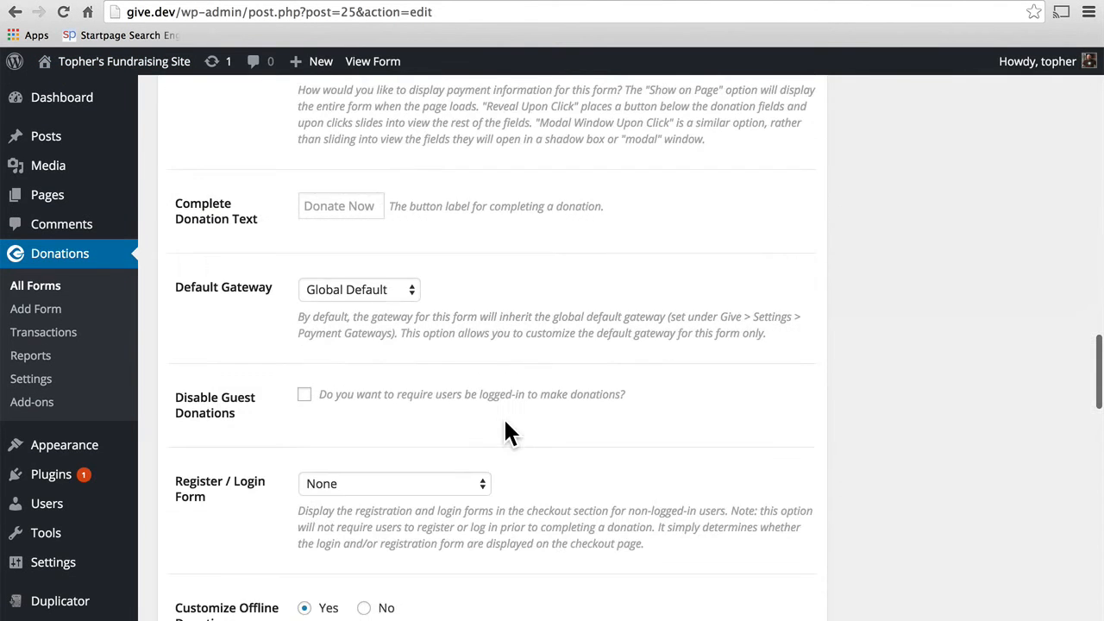
{"action": "scroll", "coordinate": [506, 423], "scroll_direction": "up", "scroll_amount": 7}
{"action": "scroll", "coordinate": [504, 423], "scroll_direction": "up", "scroll_amount": 3}
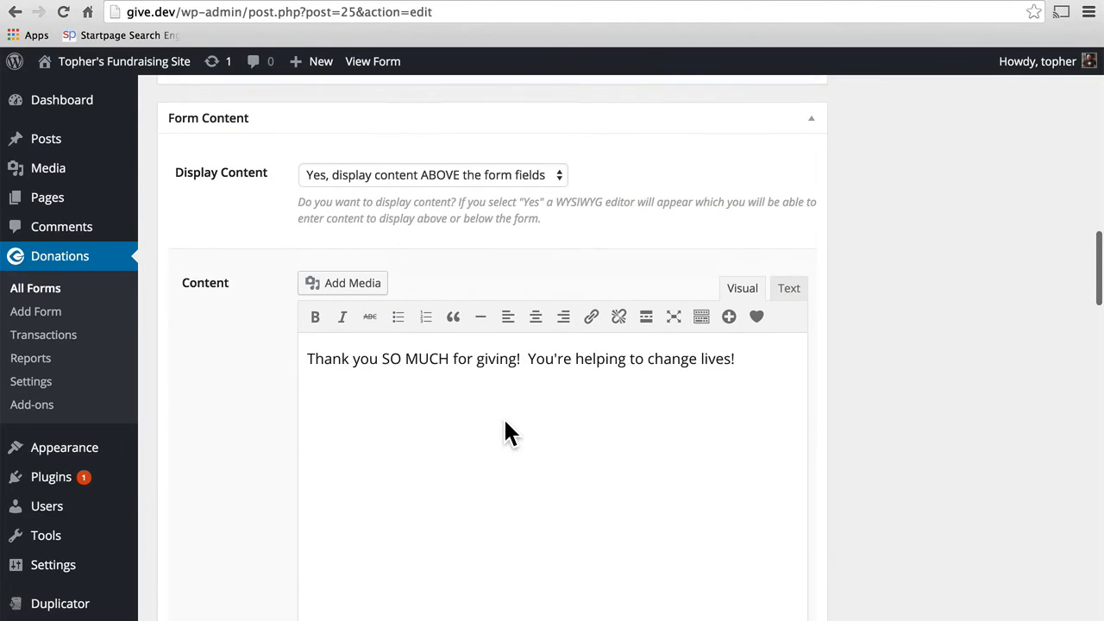
{"action": "left_click", "coordinate": [577, 1]}
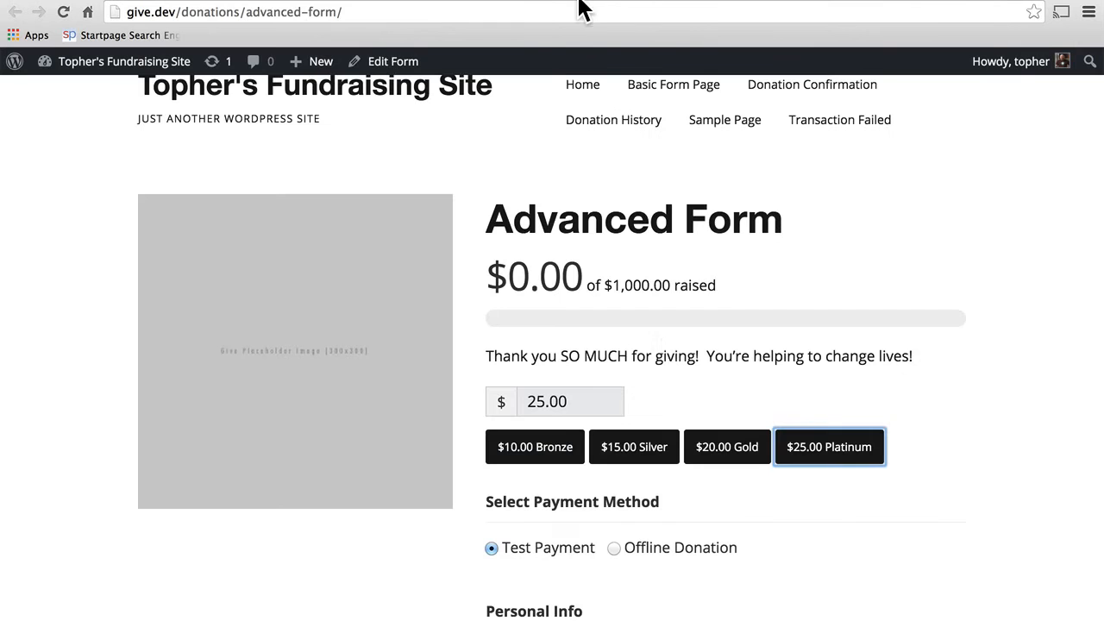
{"action": "triple_click", "coordinate": [521, 356]}
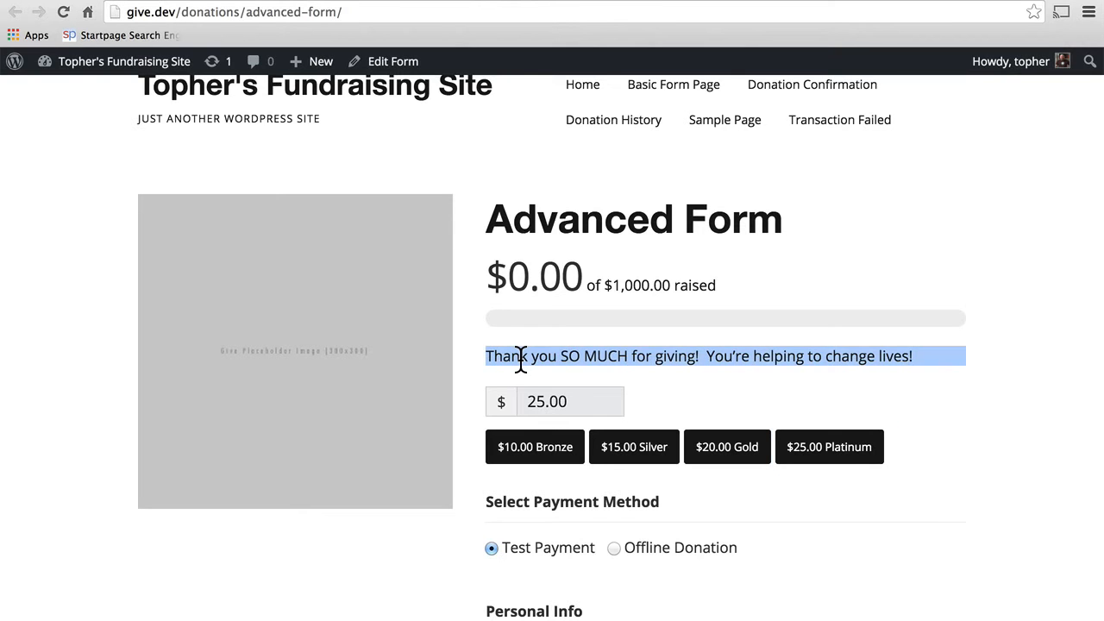
{"action": "scroll", "coordinate": [697, 344], "scroll_direction": "down", "scroll_amount": 4}
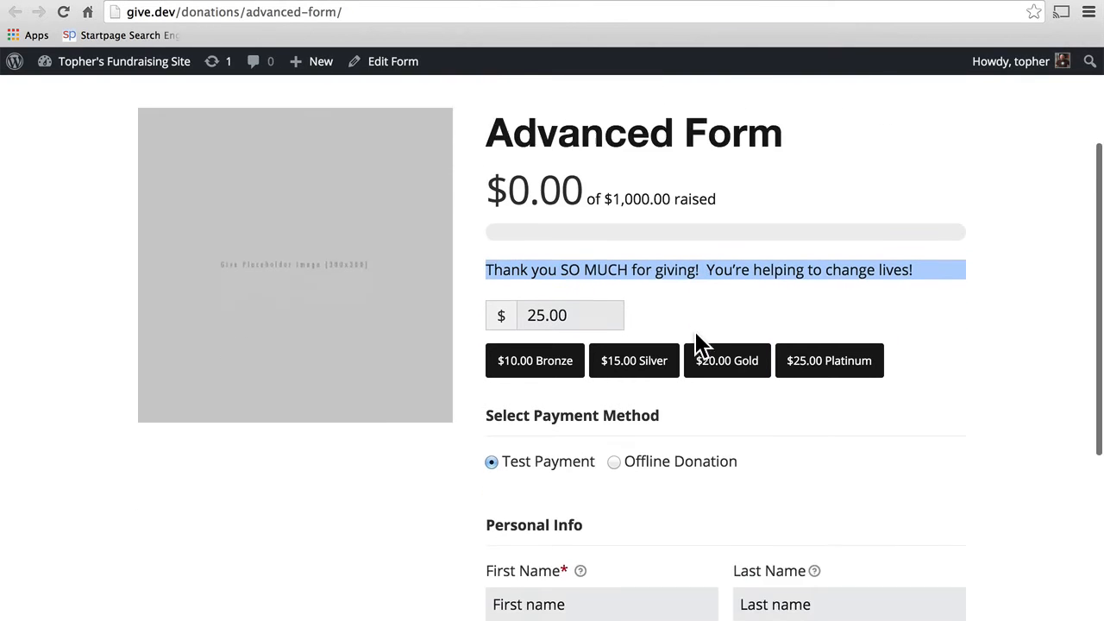
{"action": "scroll", "coordinate": [697, 343], "scroll_direction": "down", "scroll_amount": 4}
Step: Choose Offline Donation and show, then hide, the terms and conditions text
{"action": "left_click", "coordinate": [674, 226]}
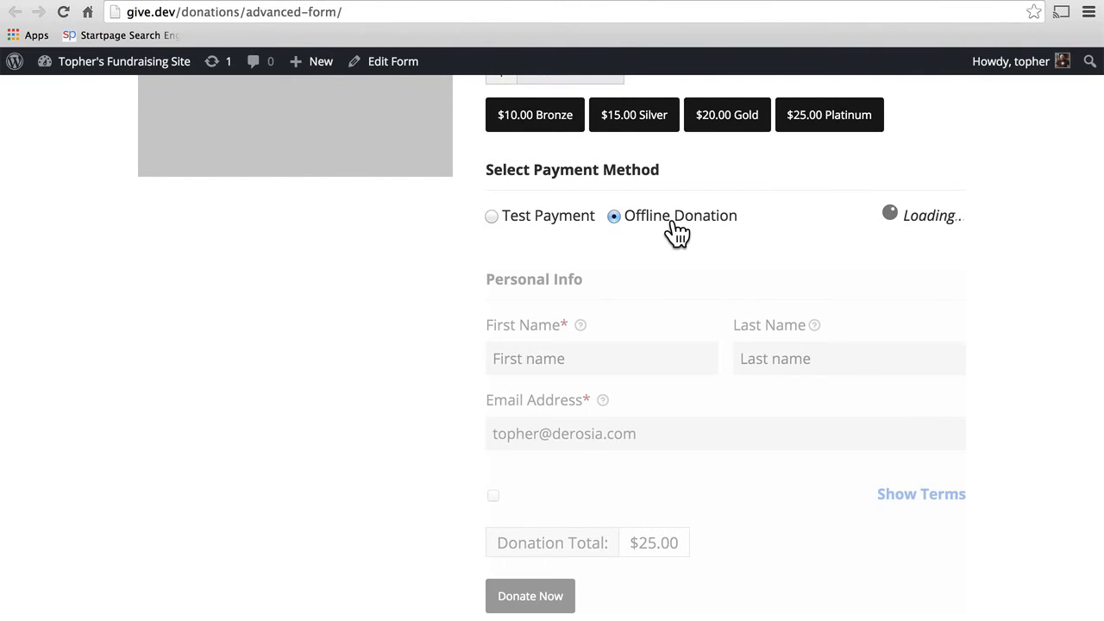
{"action": "scroll", "coordinate": [673, 222], "scroll_direction": "down", "scroll_amount": 6}
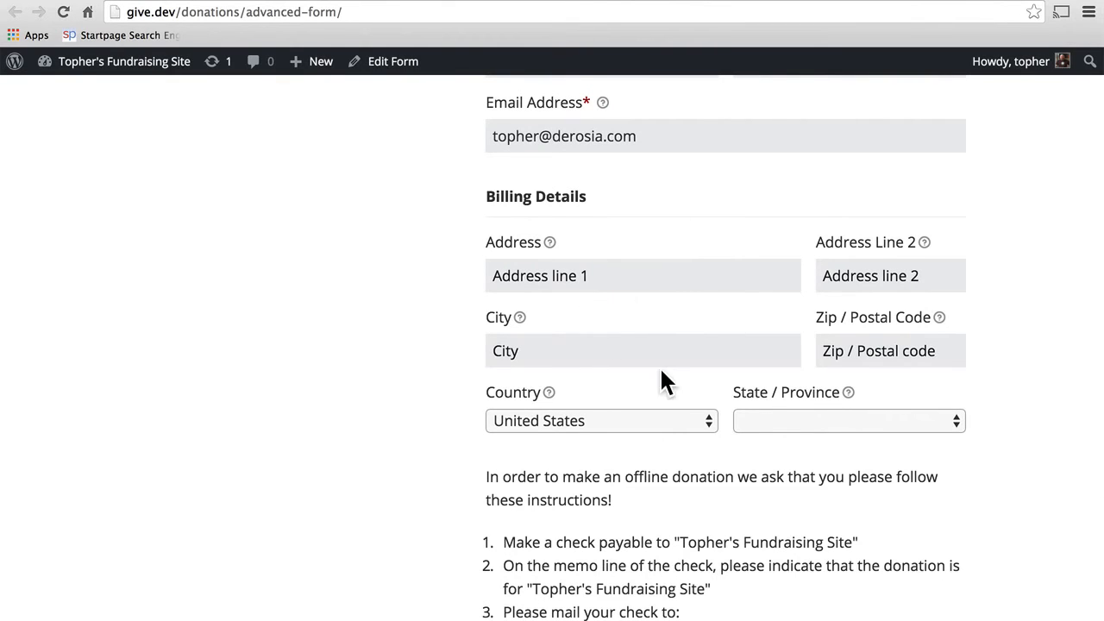
{"action": "scroll", "coordinate": [659, 380], "scroll_direction": "down", "scroll_amount": 5}
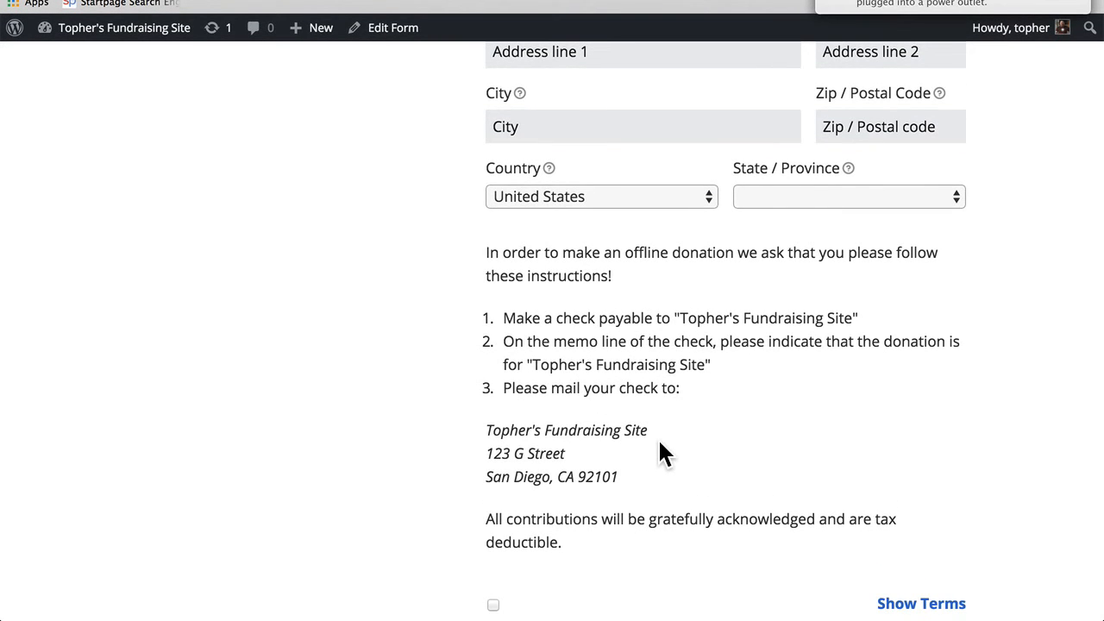
{"action": "scroll", "coordinate": [604, 433], "scroll_direction": "down", "scroll_amount": 5}
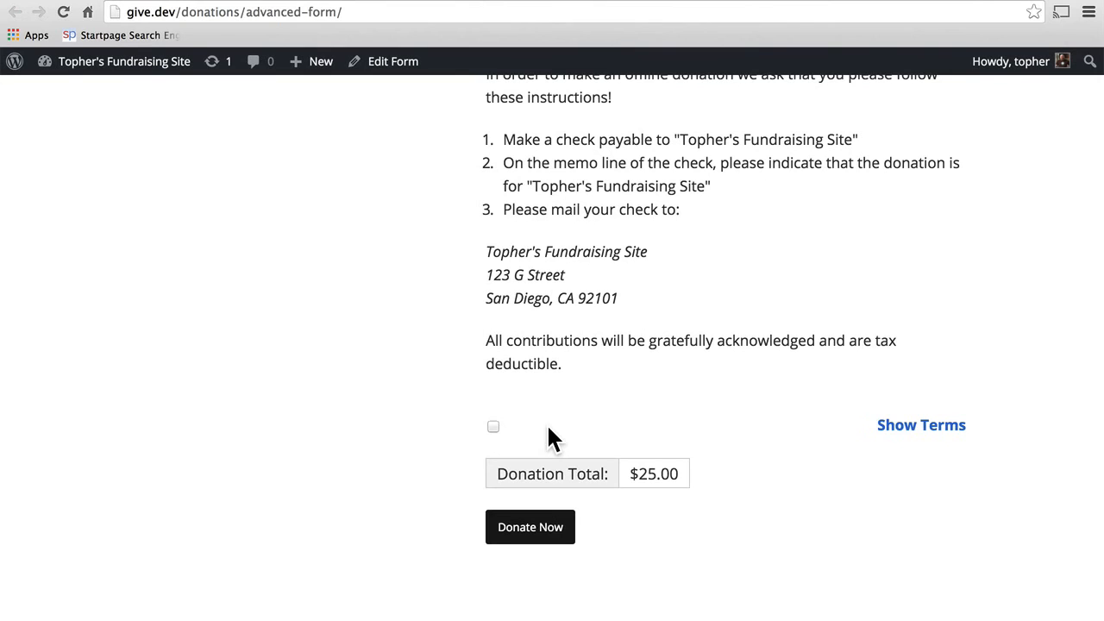
{"action": "left_click", "coordinate": [907, 431]}
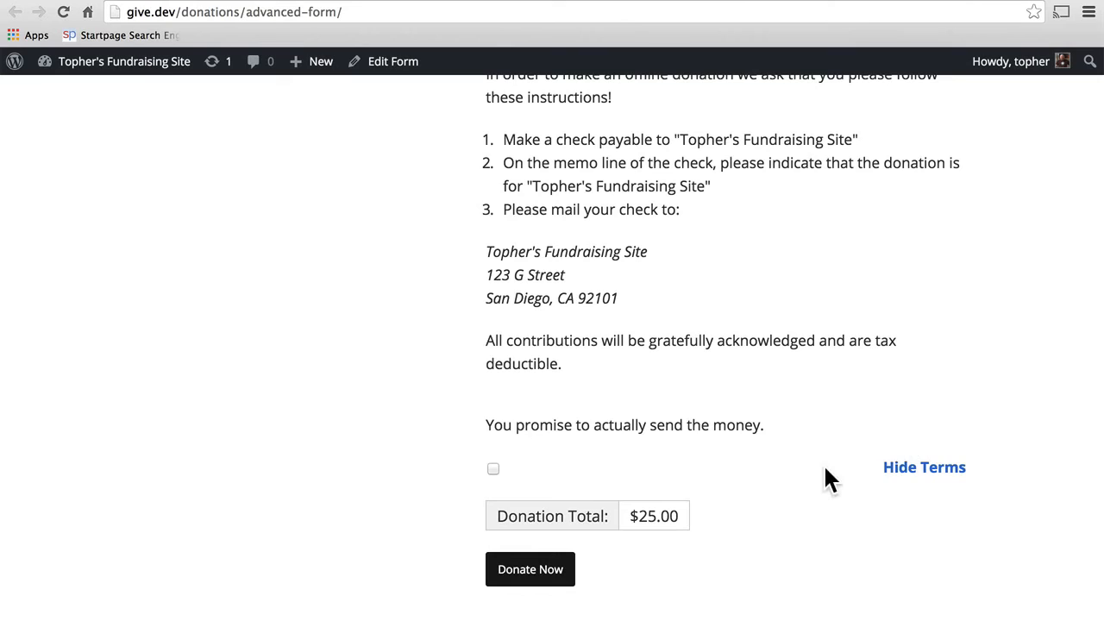
{"action": "left_click", "coordinate": [910, 473]}
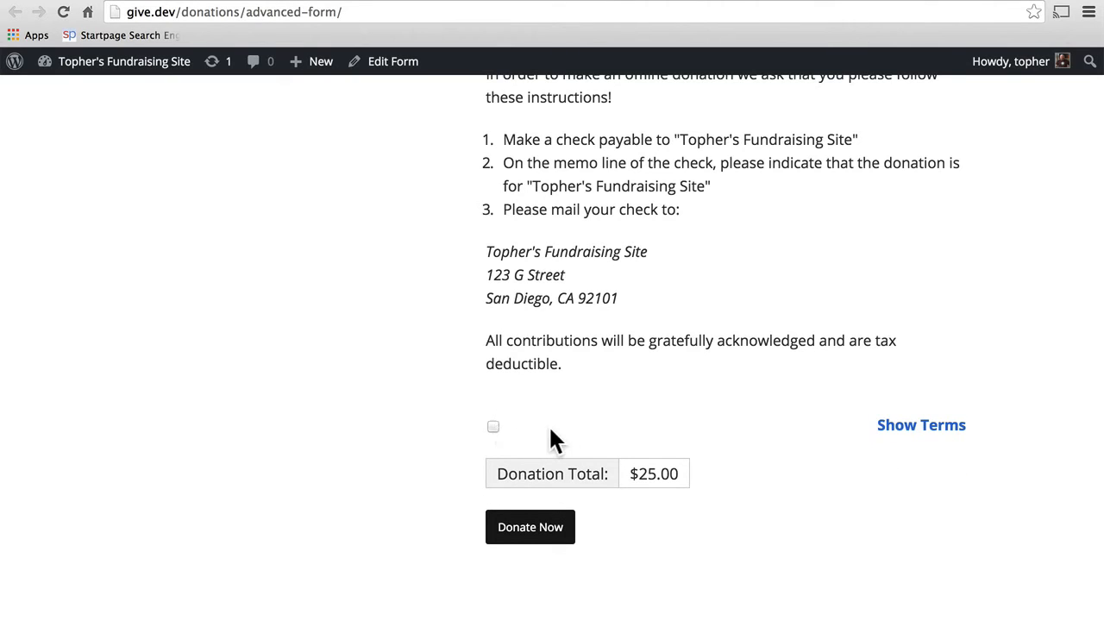
Step: Set the Agree to Terms label to 'Agree to terms?' and update the Advanced Form
{"action": "key", "text": "ctrl+Tab"}
{"action": "scroll", "coordinate": [646, 484], "scroll_direction": "down", "scroll_amount": 10}
{"action": "scroll", "coordinate": [646, 484], "scroll_direction": "down", "scroll_amount": 3}
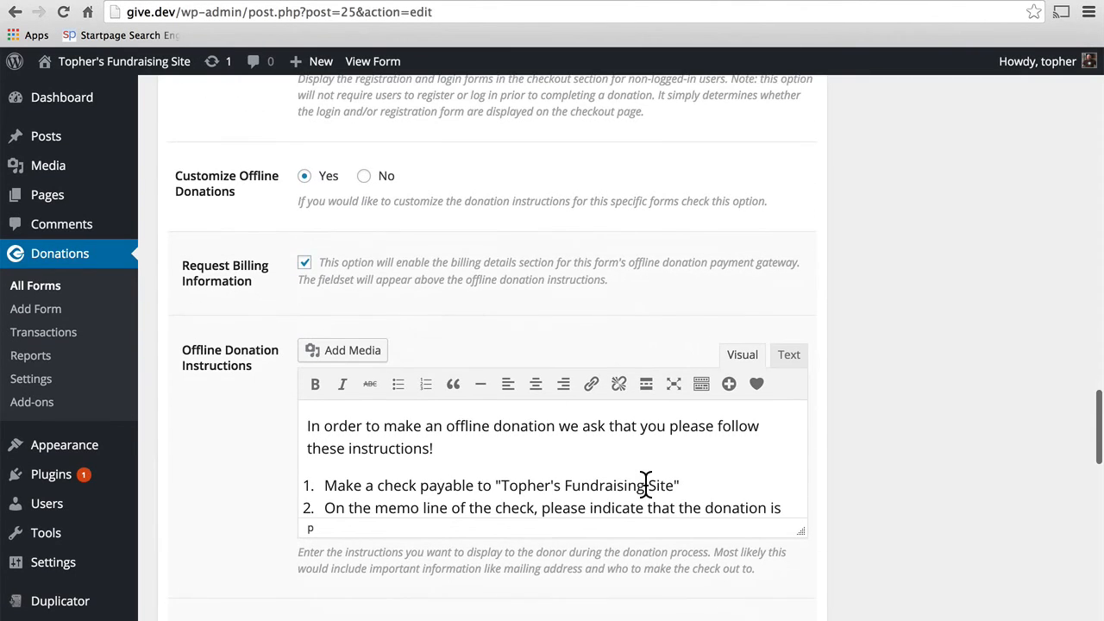
{"action": "scroll", "coordinate": [645, 489], "scroll_direction": "down", "scroll_amount": 8}
{"action": "scroll", "coordinate": [645, 487], "scroll_direction": "down", "scroll_amount": 8}
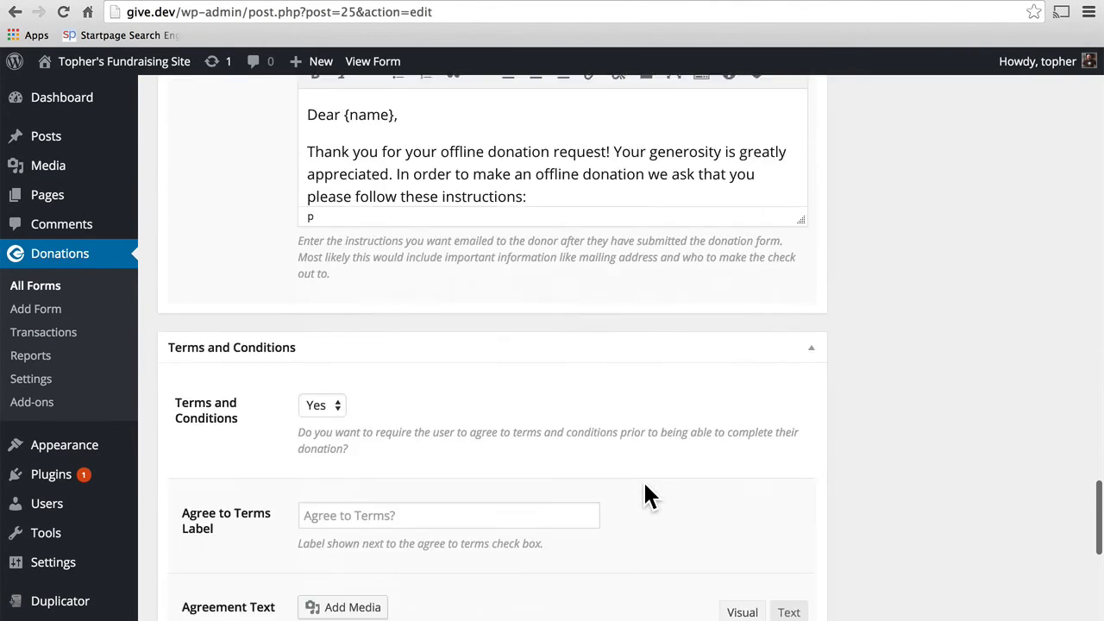
{"action": "left_click", "coordinate": [428, 514]}
{"action": "type", "text": "A"}
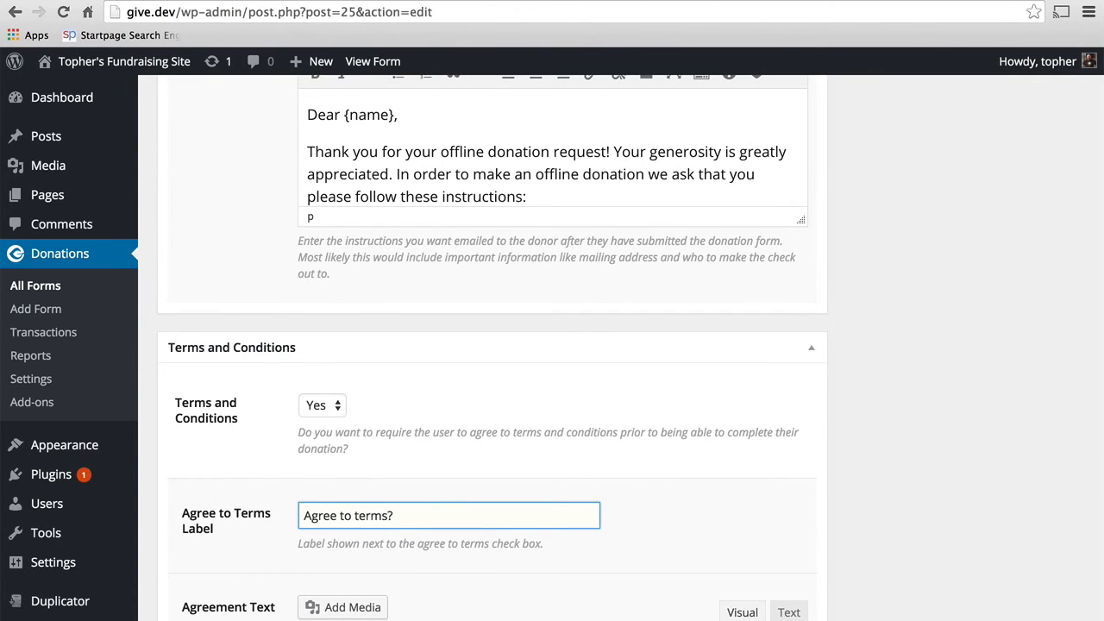
{"action": "scroll", "coordinate": [448, 516], "scroll_direction": "down", "scroll_amount": 5}
{"action": "scroll", "coordinate": [448, 516], "scroll_direction": "up", "scroll_amount": 20}
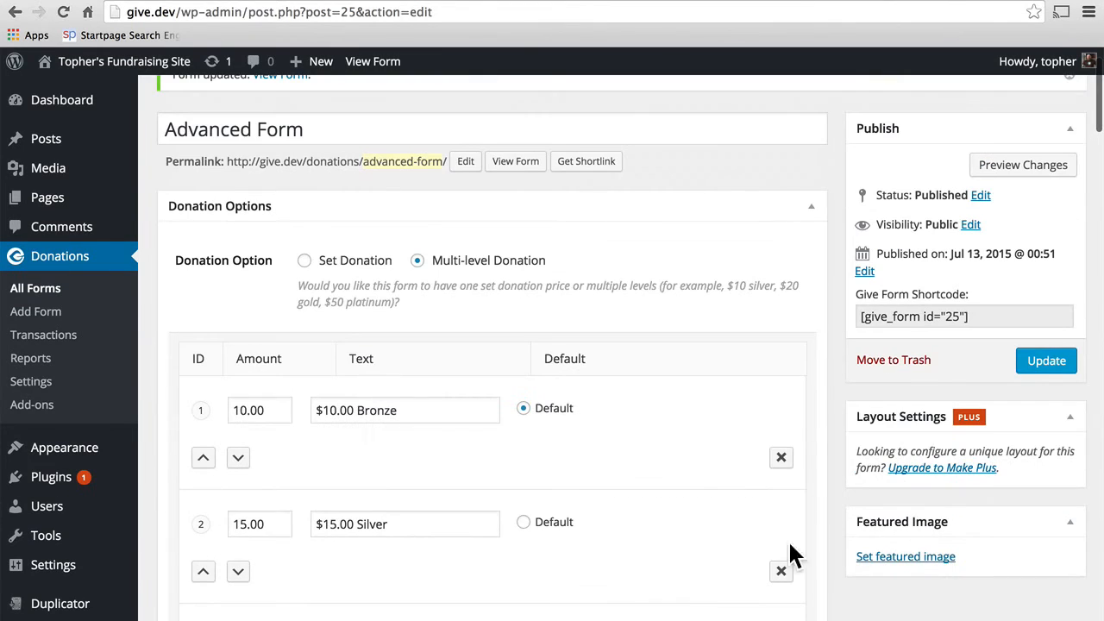
{"action": "left_click", "coordinate": [1034, 369]}
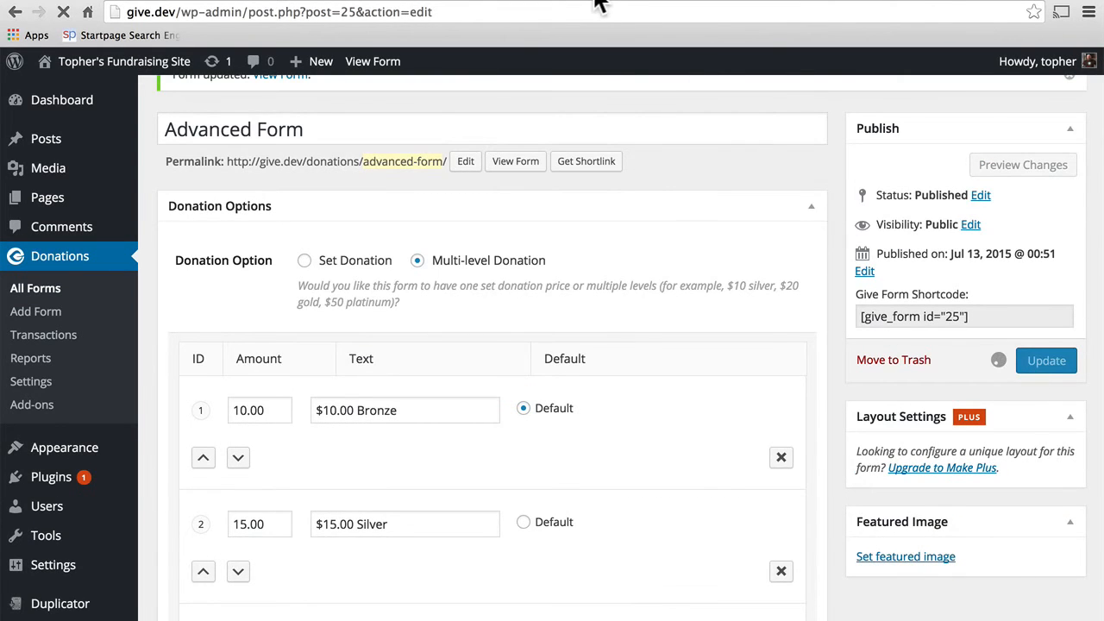
{"action": "left_click", "coordinate": [596, 1]}
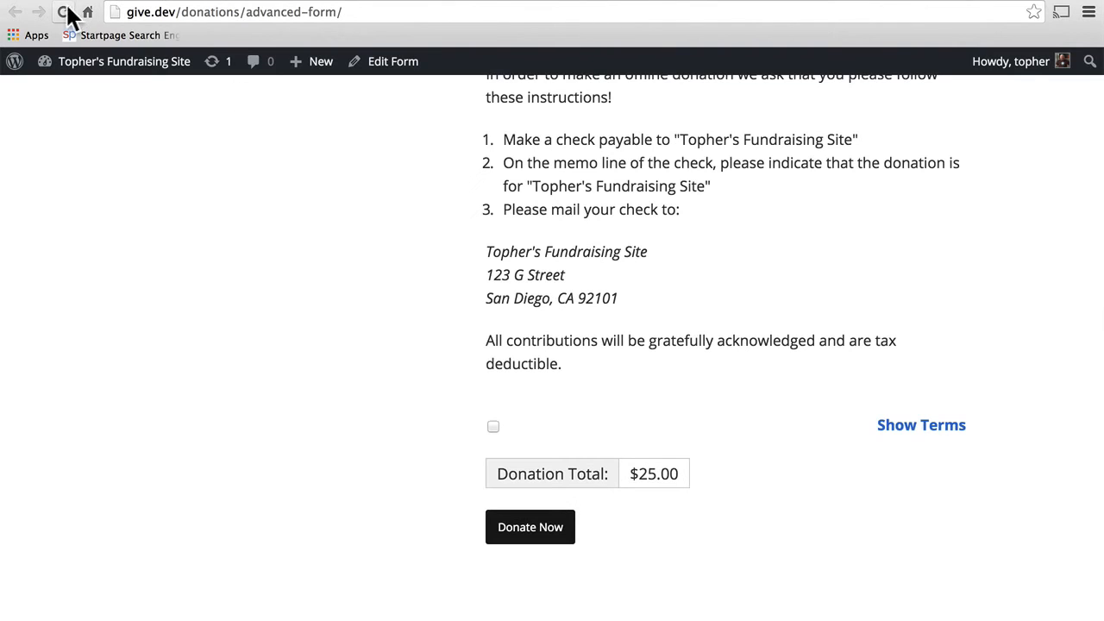
Step: Reload the form, choose $15.00 Silver, enter the donor's first and last name, and submit
{"action": "left_click", "coordinate": [64, 12]}
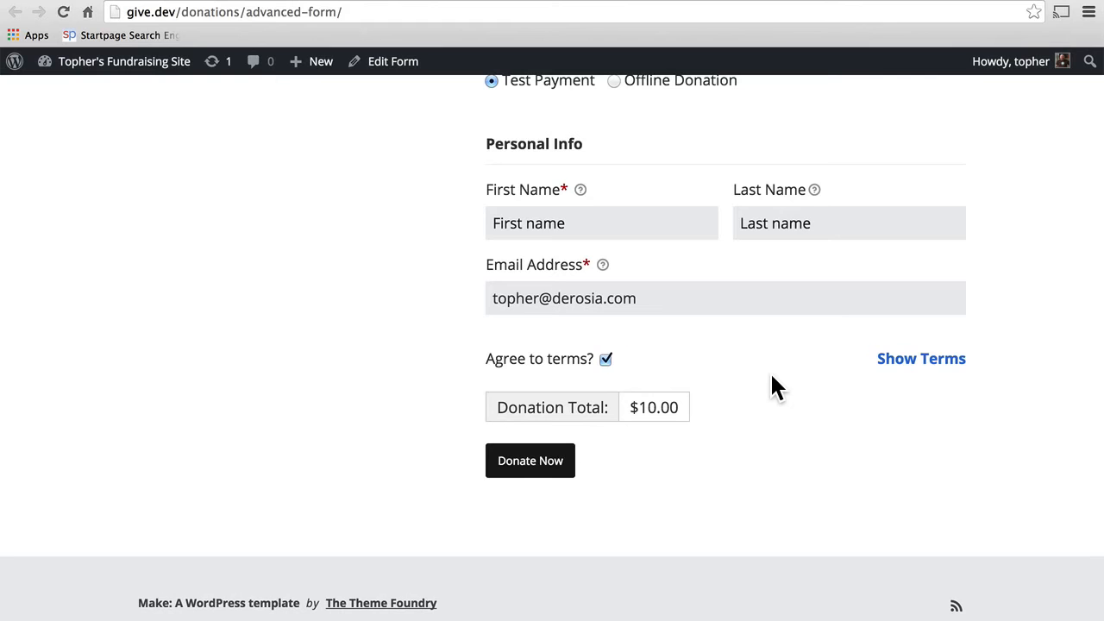
{"action": "scroll", "coordinate": [773, 381], "scroll_direction": "up", "scroll_amount": 5}
{"action": "left_click", "coordinate": [627, 441]}
{"action": "scroll", "coordinate": [705, 541], "scroll_direction": "down", "scroll_amount": 3}
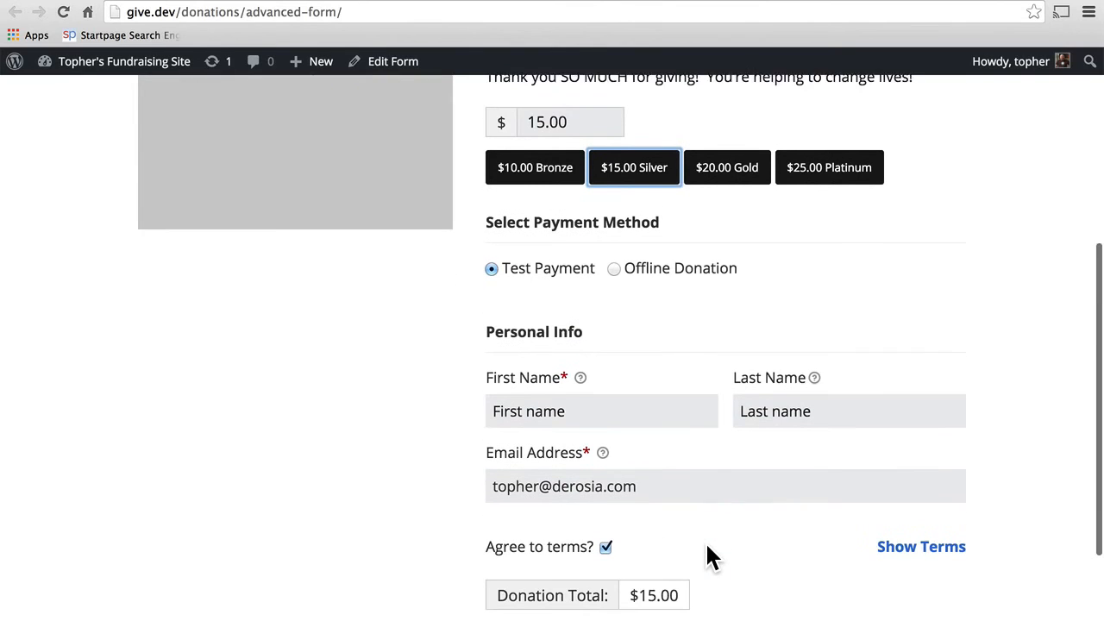
{"action": "scroll", "coordinate": [705, 543], "scroll_direction": "down", "scroll_amount": 1}
{"action": "left_click", "coordinate": [564, 312]}
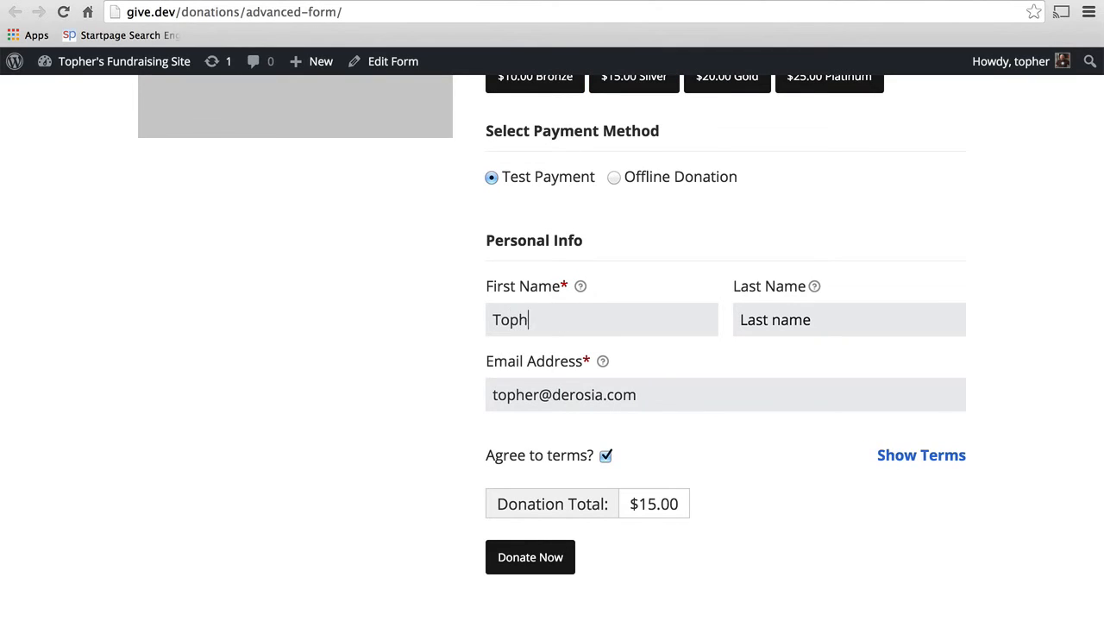
{"action": "left_click", "coordinate": [777, 324]}
{"action": "scroll", "coordinate": [756, 453], "scroll_direction": "down", "scroll_amount": 1}
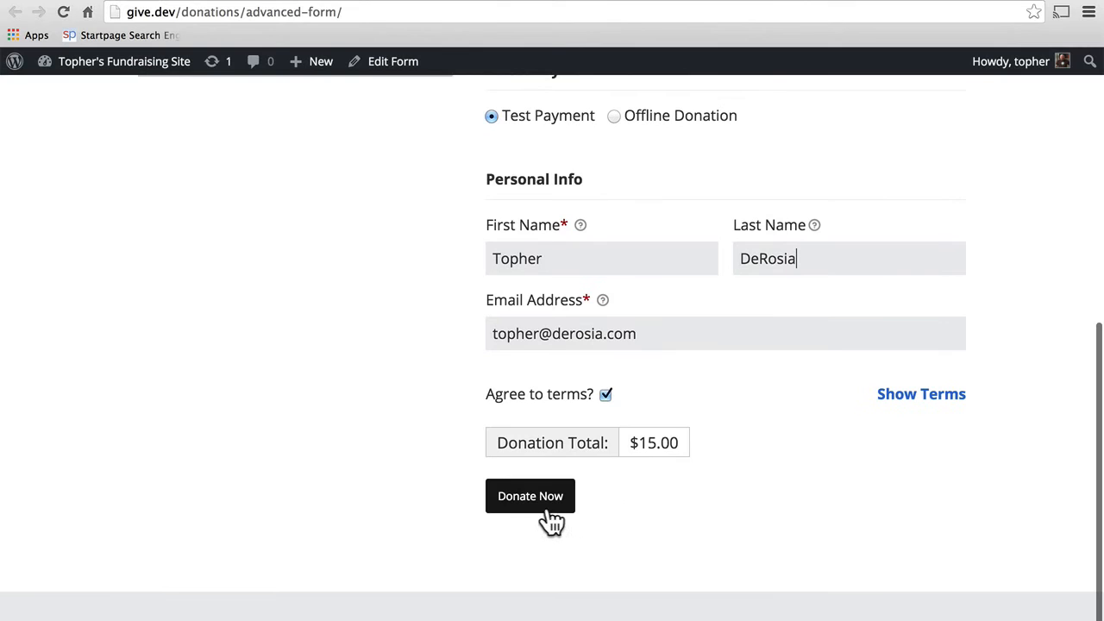
{"action": "left_click", "coordinate": [542, 507]}
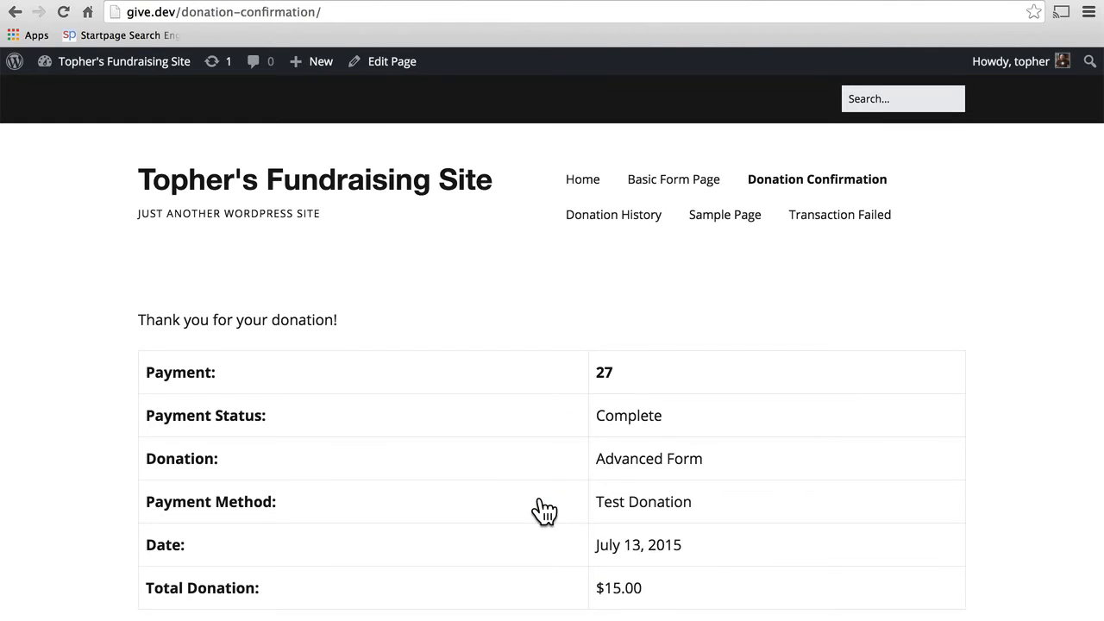
Step: Scroll down the completed test donation page
{"action": "scroll", "coordinate": [543, 510], "scroll_direction": "down", "scroll_amount": 3}
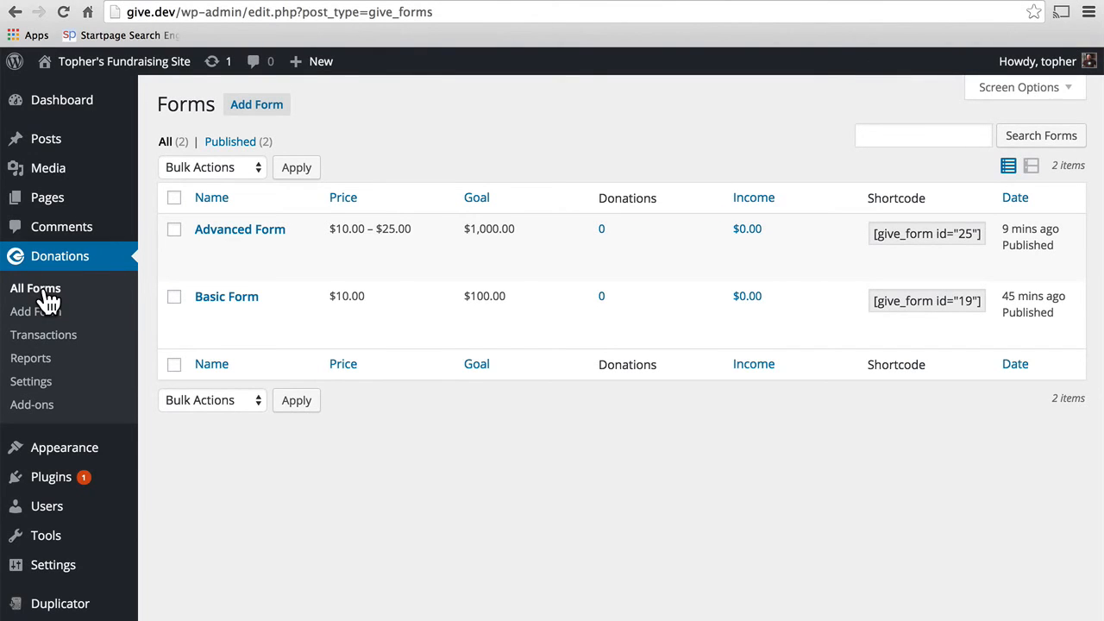
Step: Open the Transactions list with the $15.00 and $20.00 test donations and view payment 27's details
{"action": "left_click", "coordinate": [54, 337]}
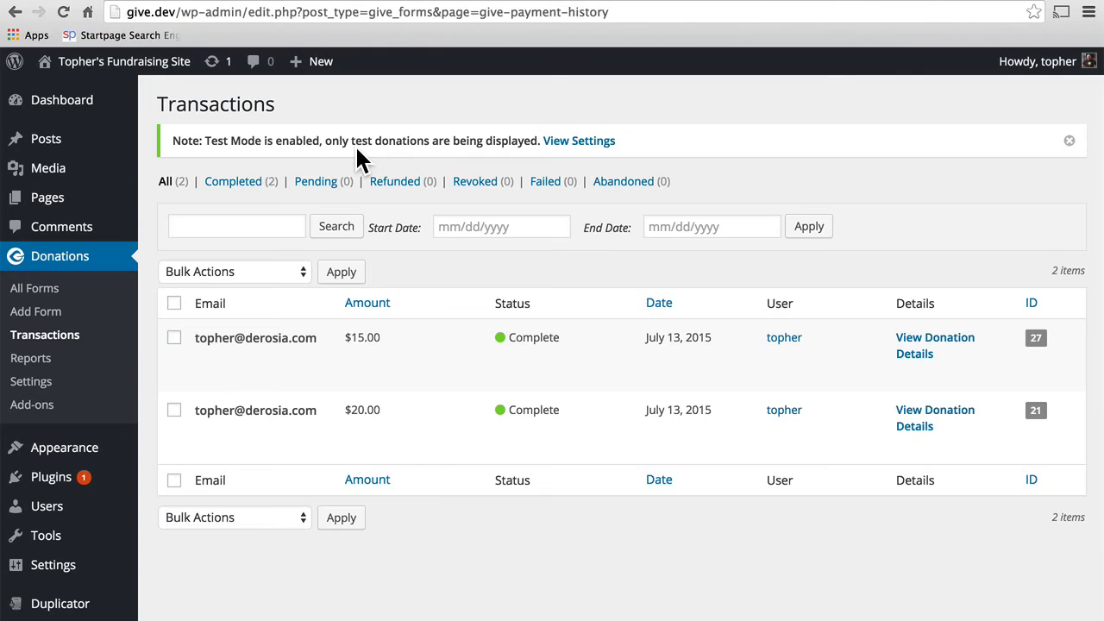
{"action": "mouse_move", "coordinate": [406, 382]}
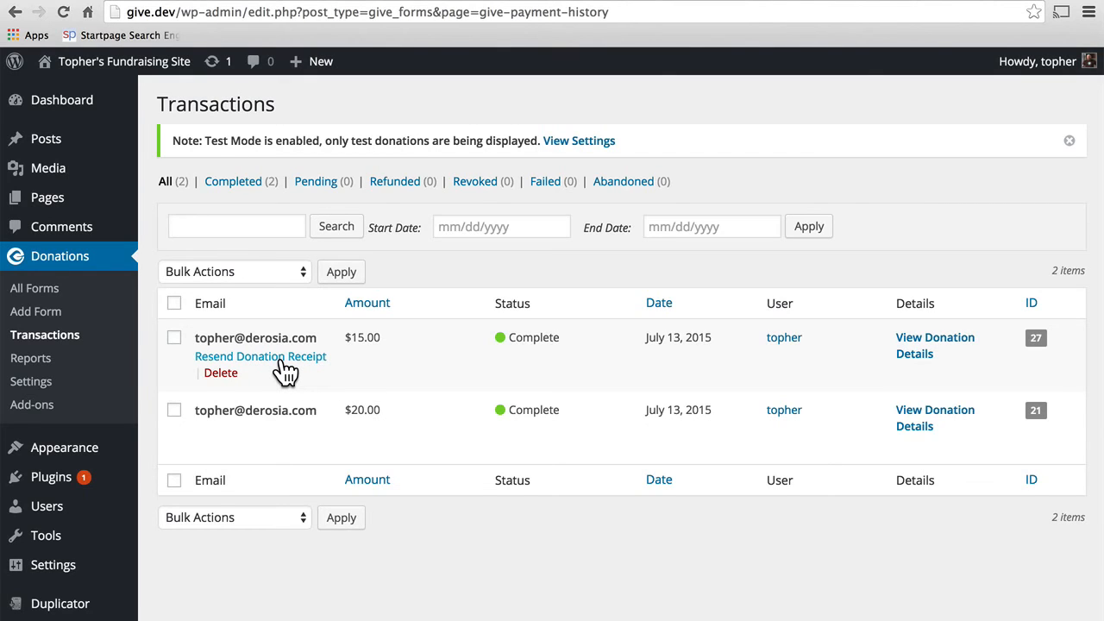
{"action": "left_click", "coordinate": [912, 362]}
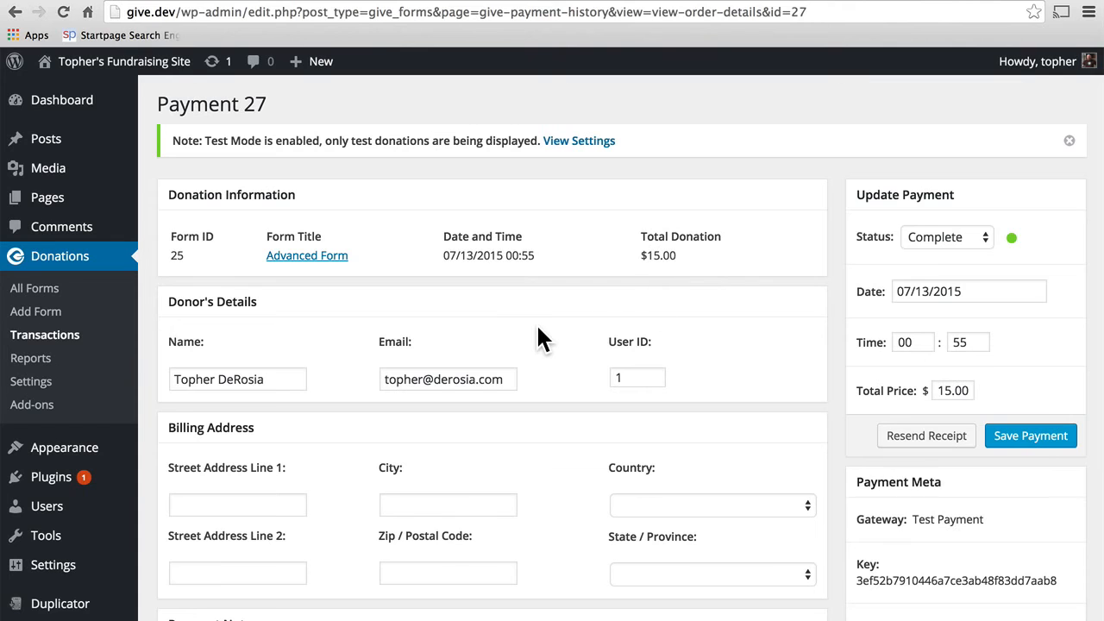
Step: Scroll through payment 27's $15.00 Test Payment details and status note, then back to the top
{"action": "scroll", "coordinate": [538, 328], "scroll_direction": "down", "scroll_amount": 3}
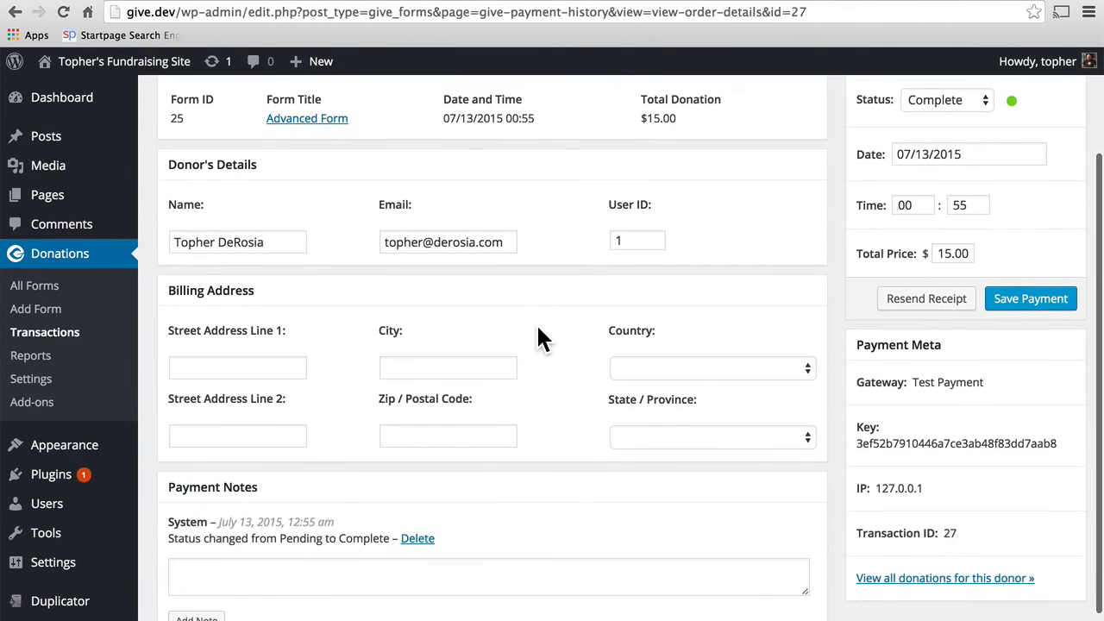
{"action": "scroll", "coordinate": [538, 328], "scroll_direction": "down", "scroll_amount": 2}
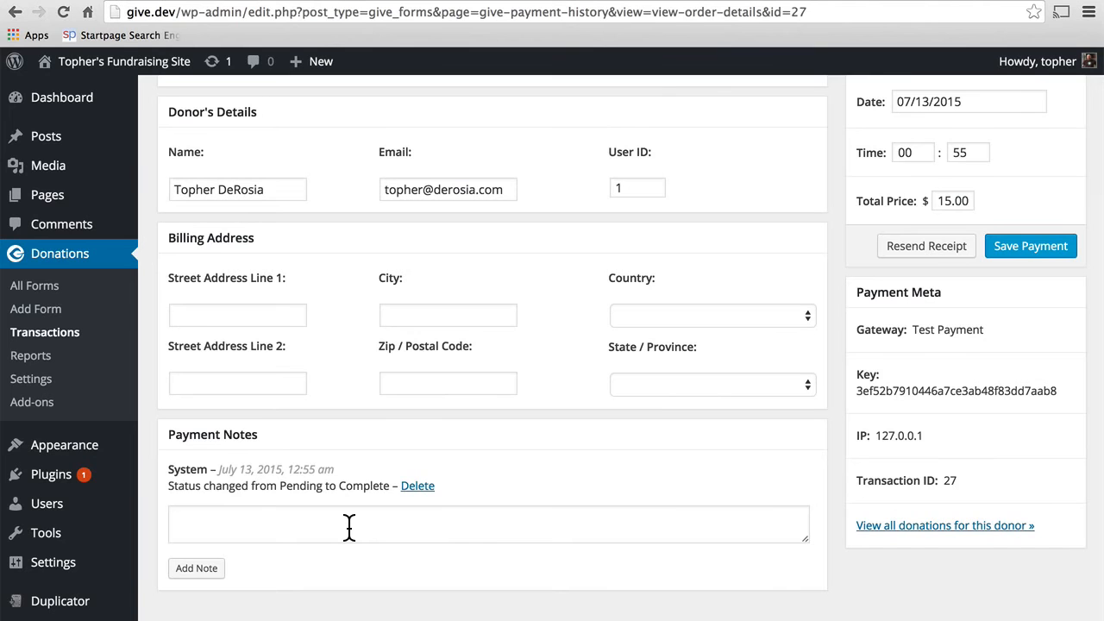
{"action": "scroll", "coordinate": [348, 526], "scroll_direction": "up", "scroll_amount": 5}
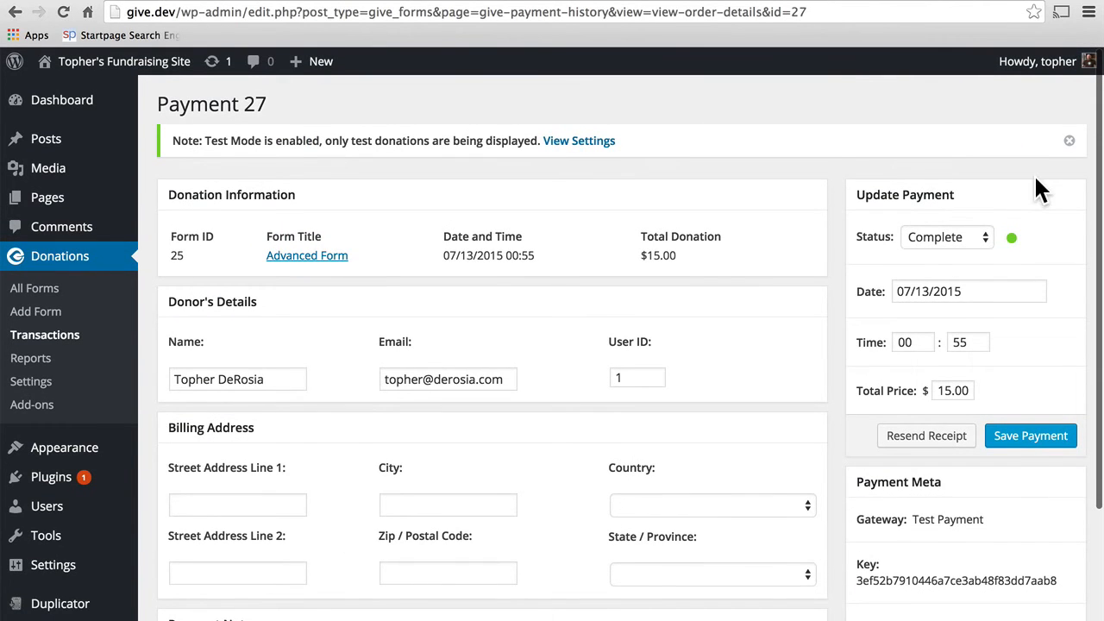
{"action": "left_click", "coordinate": [980, 238]}
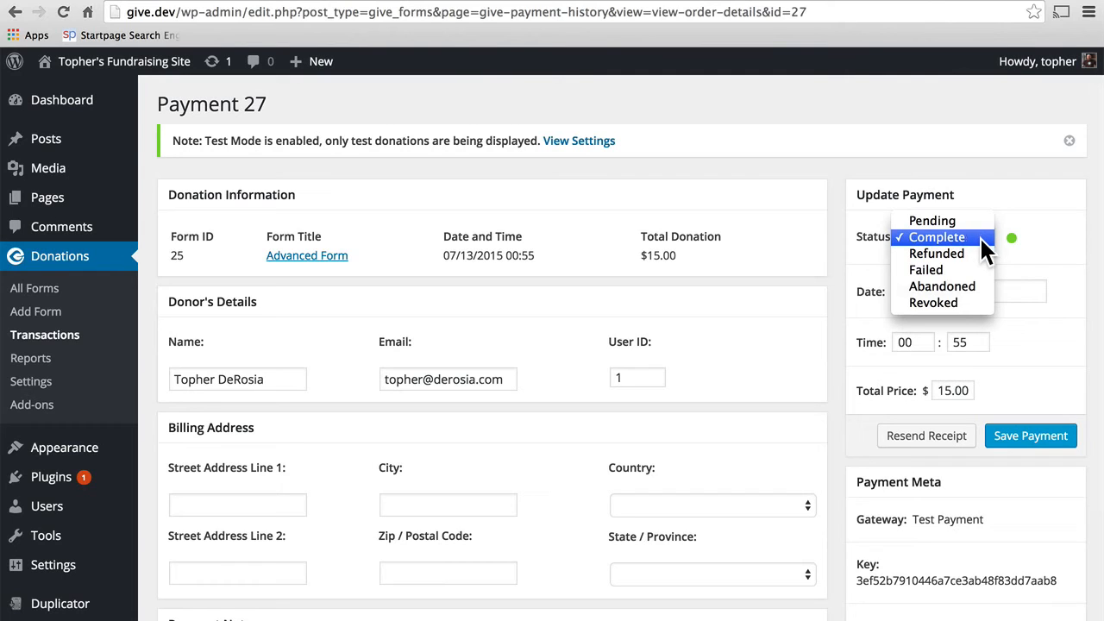
{"action": "left_click", "coordinate": [1013, 233]}
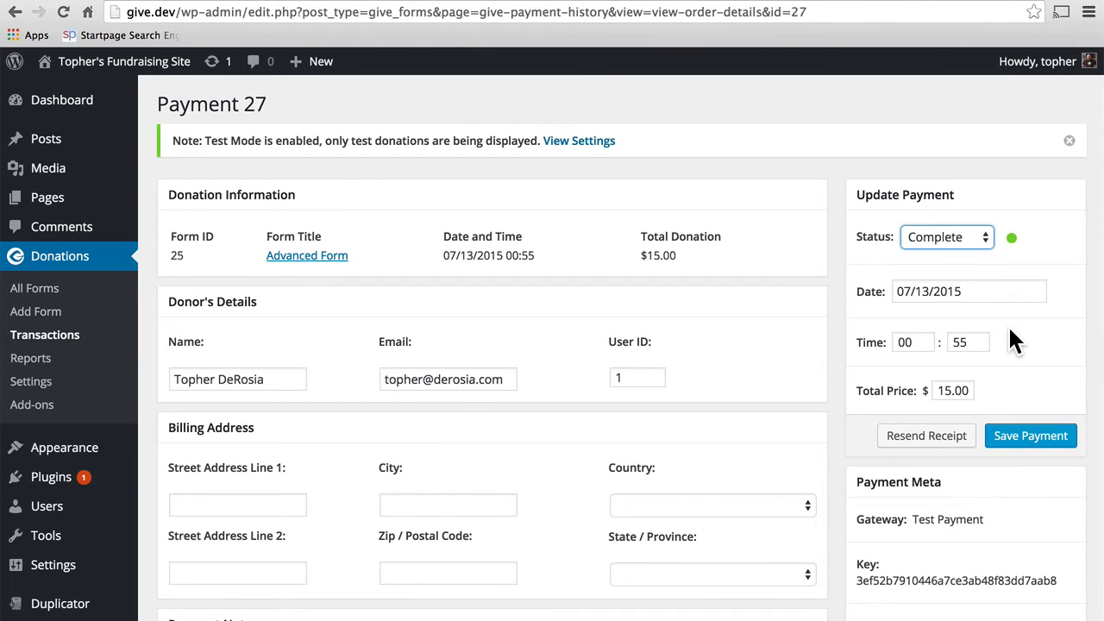
{"action": "scroll", "coordinate": [1009, 329], "scroll_direction": "down", "scroll_amount": 3}
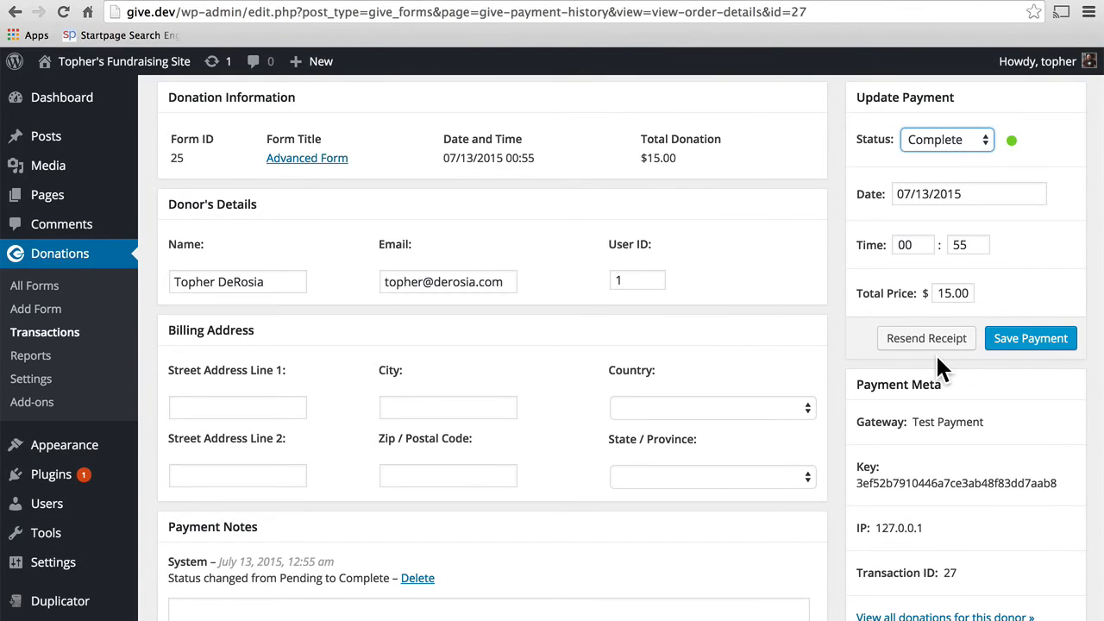
{"action": "scroll", "coordinate": [939, 361], "scroll_direction": "down", "scroll_amount": 3}
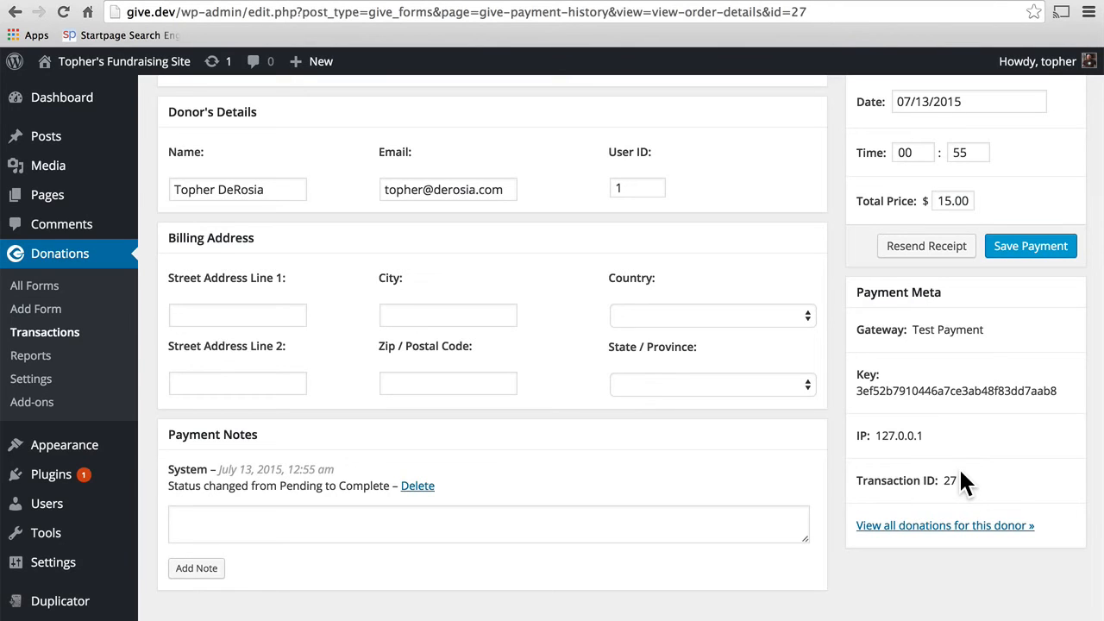
{"action": "left_click", "coordinate": [938, 528]}
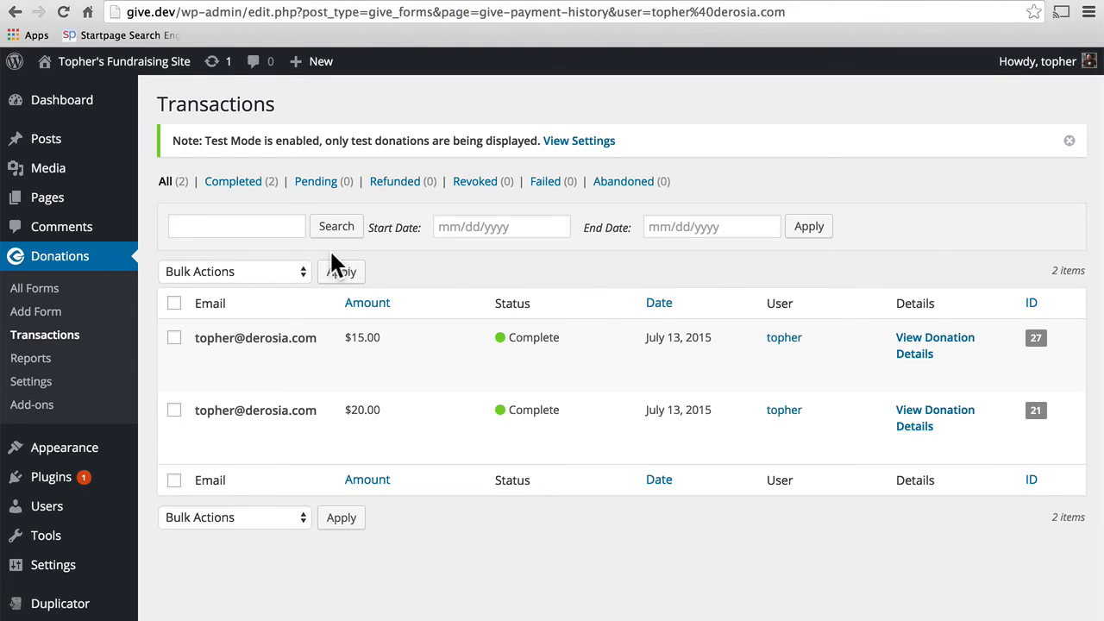
Step: Open Give Reports showing $35.00 income from 2 donations this month
{"action": "left_click", "coordinate": [39, 365]}
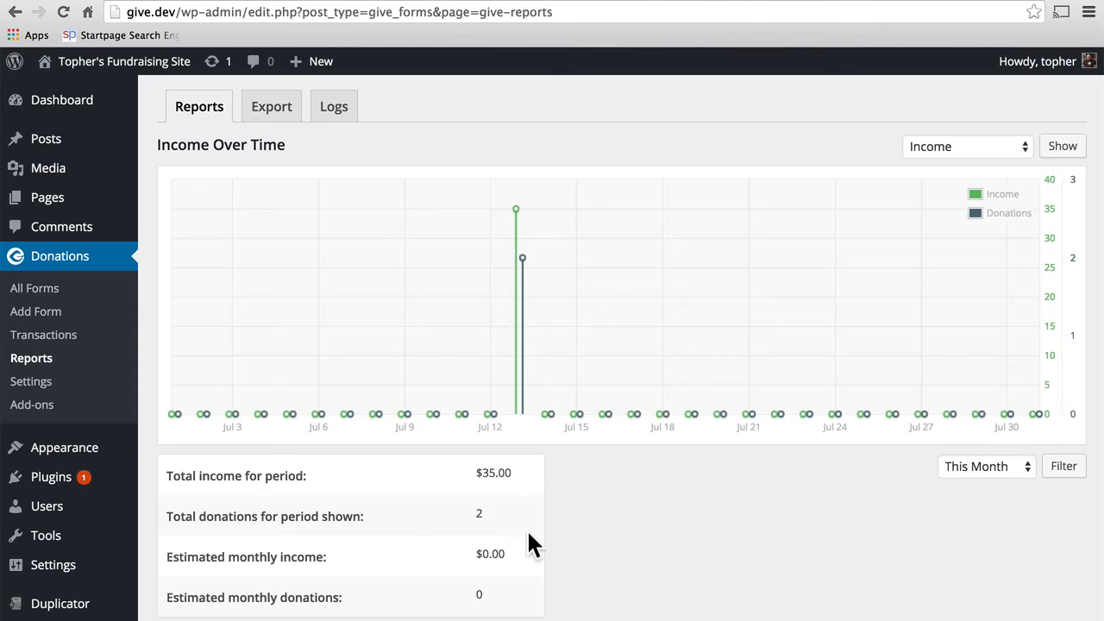
Step: Switch the report type to Forms to list Basic Form and Advanced Form donations and income
{"action": "scroll", "coordinate": [531, 567], "scroll_direction": "down", "scroll_amount": 1}
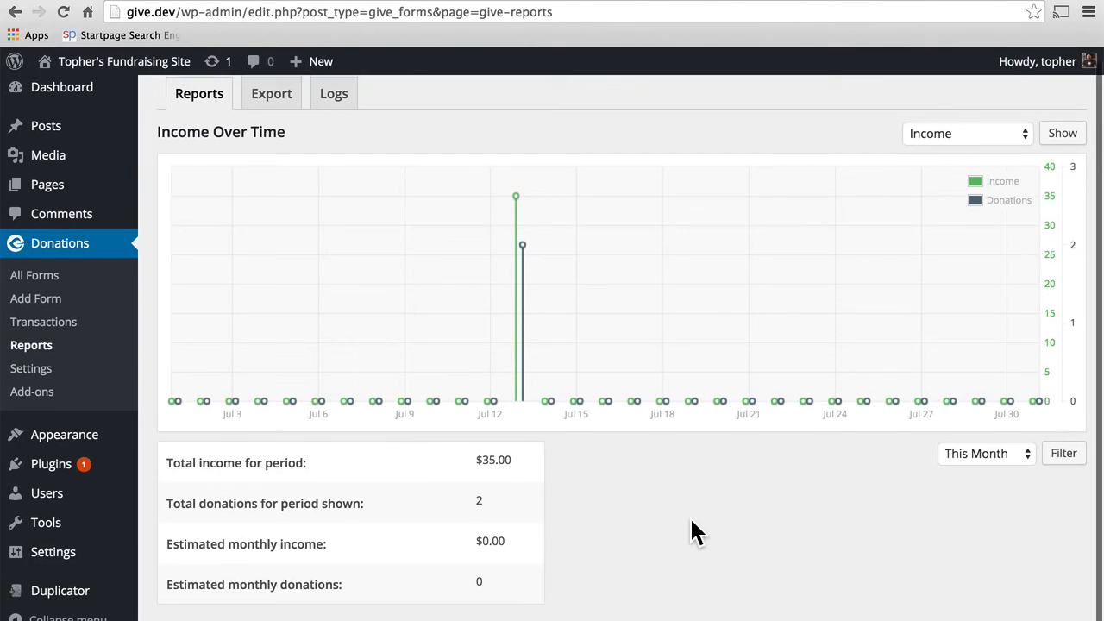
{"action": "scroll", "coordinate": [694, 530], "scroll_direction": "up", "scroll_amount": 1}
{"action": "left_click", "coordinate": [943, 148]}
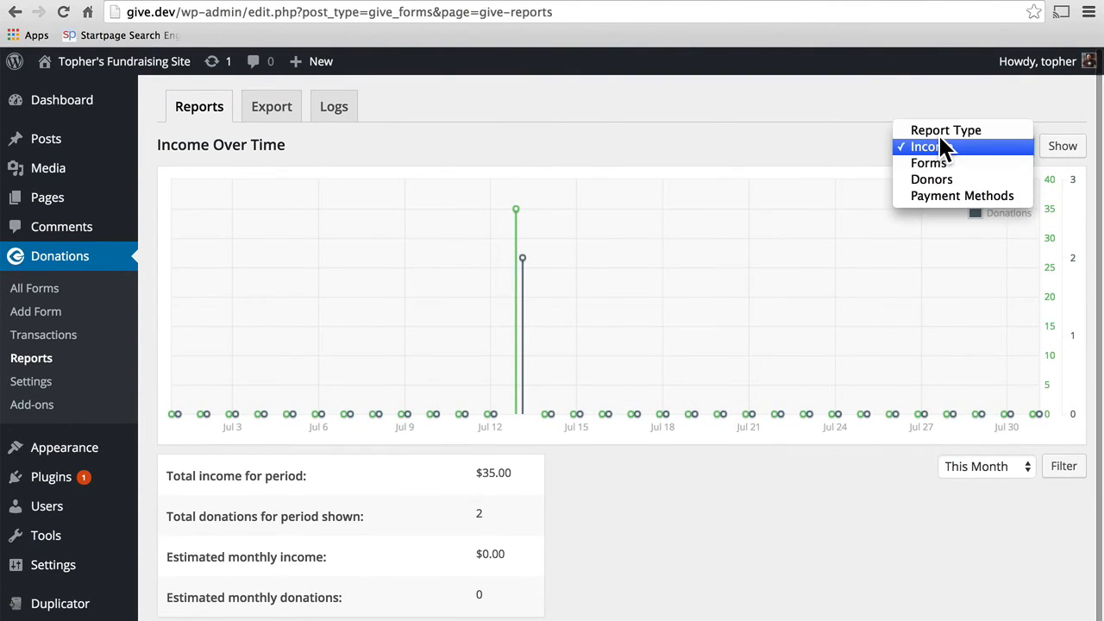
{"action": "left_click", "coordinate": [936, 161]}
{"action": "left_click", "coordinate": [1052, 153]}
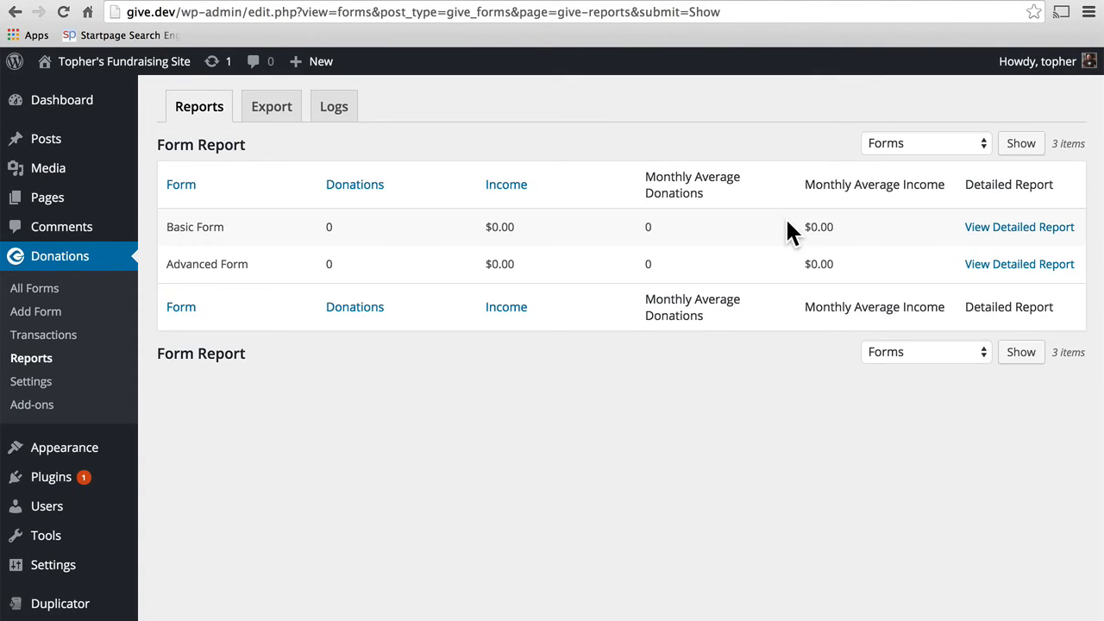
Step: Open Basic Form's detailed report, then show the Donors report: one donor, 2 purchases, $35.00
{"action": "left_click", "coordinate": [998, 229]}
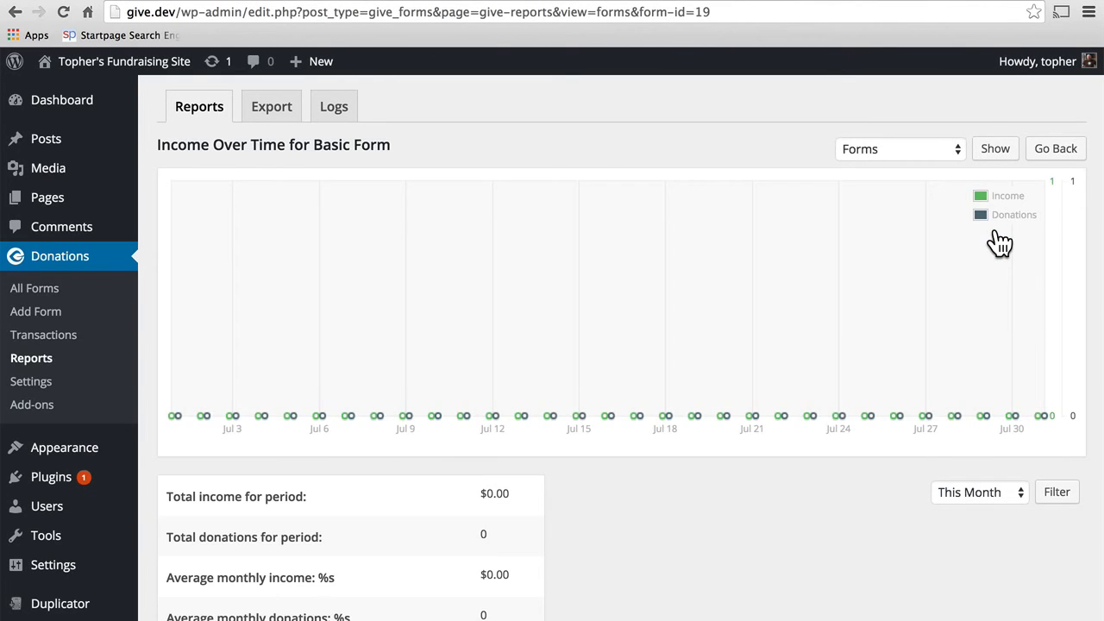
{"action": "left_click", "coordinate": [867, 138]}
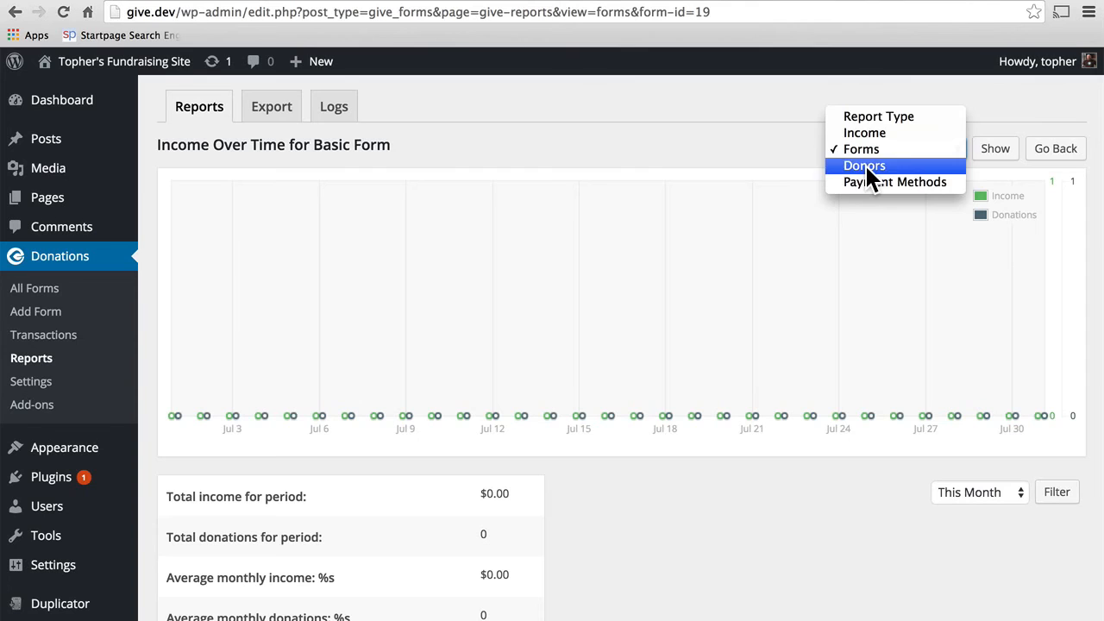
{"action": "left_click", "coordinate": [865, 164]}
{"action": "left_click", "coordinate": [993, 151]}
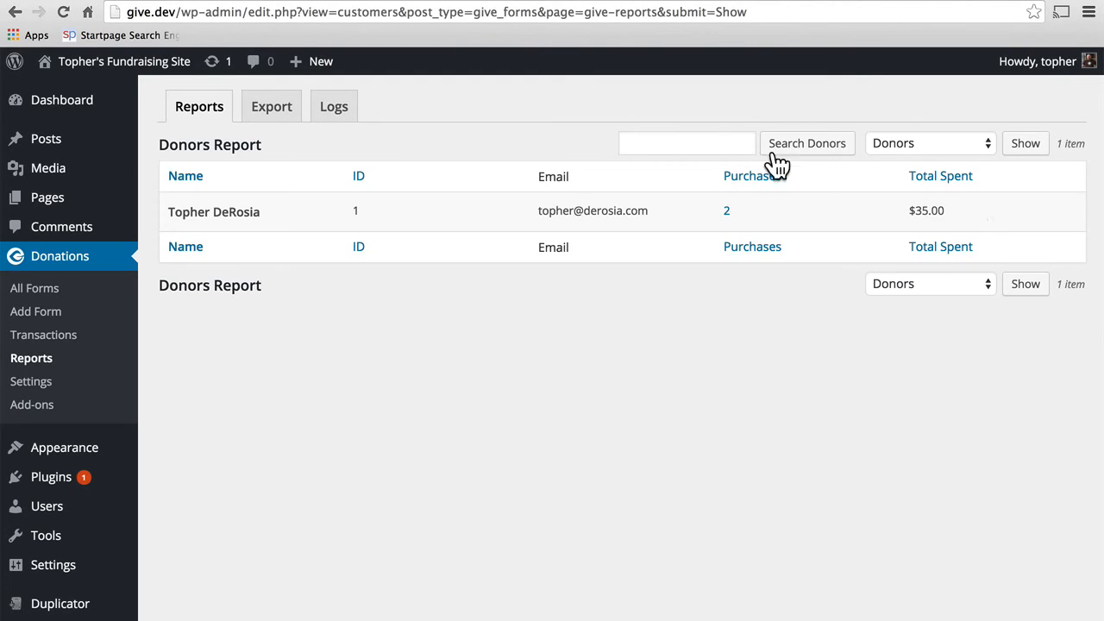
Step: Show the Payment Methods report, then go to the Export options for donations, income and donors
{"action": "left_click", "coordinate": [718, 144]}
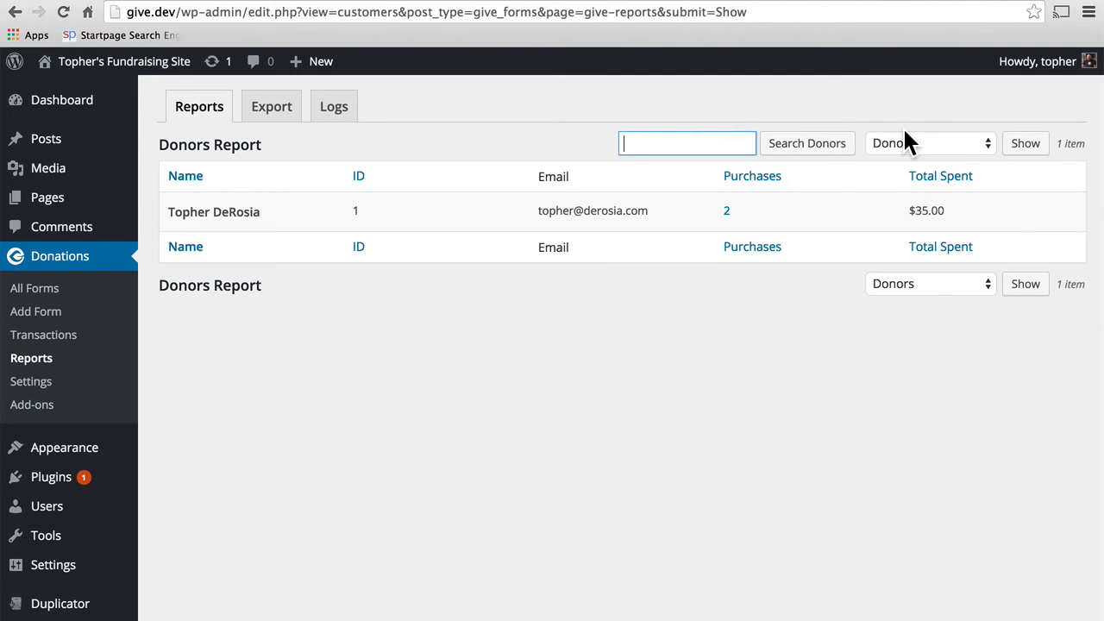
{"action": "left_click", "coordinate": [930, 140]}
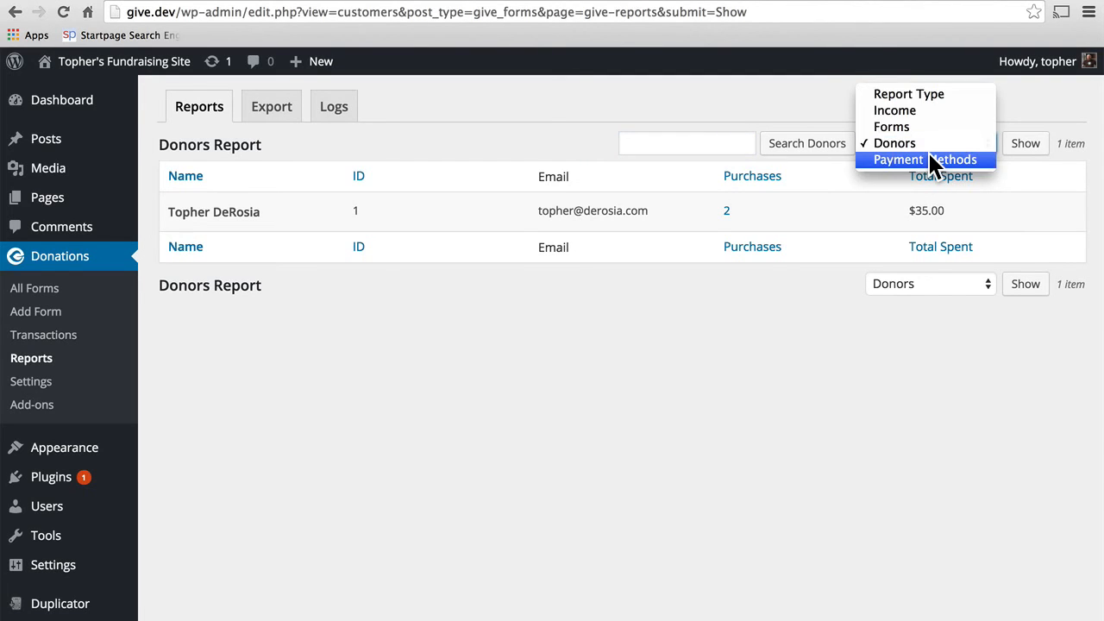
{"action": "left_click", "coordinate": [930, 161]}
{"action": "left_click", "coordinate": [1023, 148]}
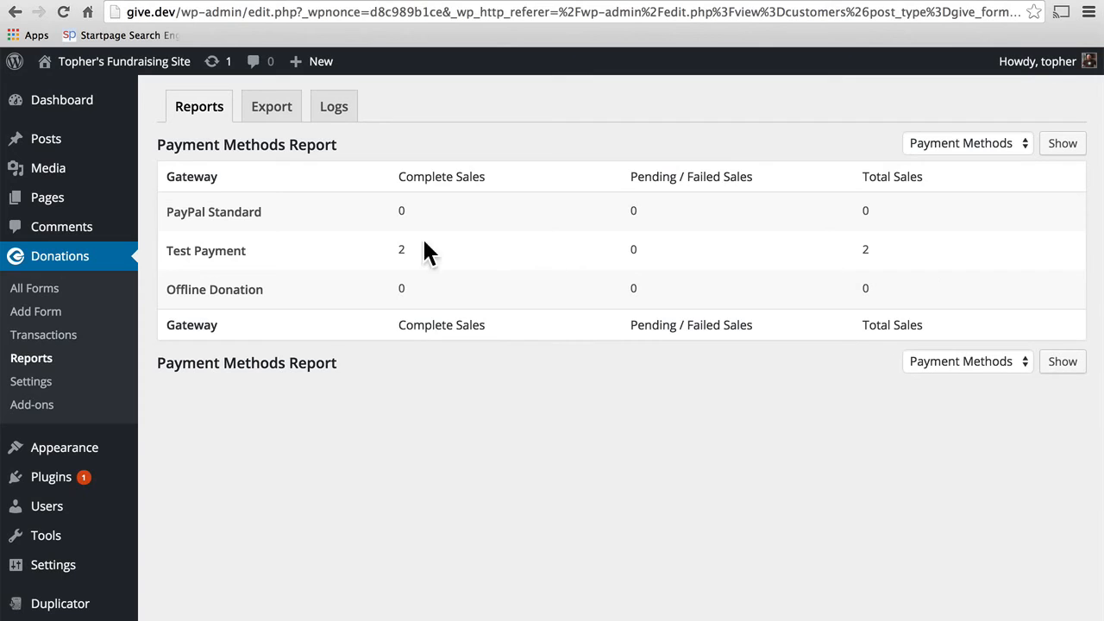
{"action": "left_click", "coordinate": [271, 117]}
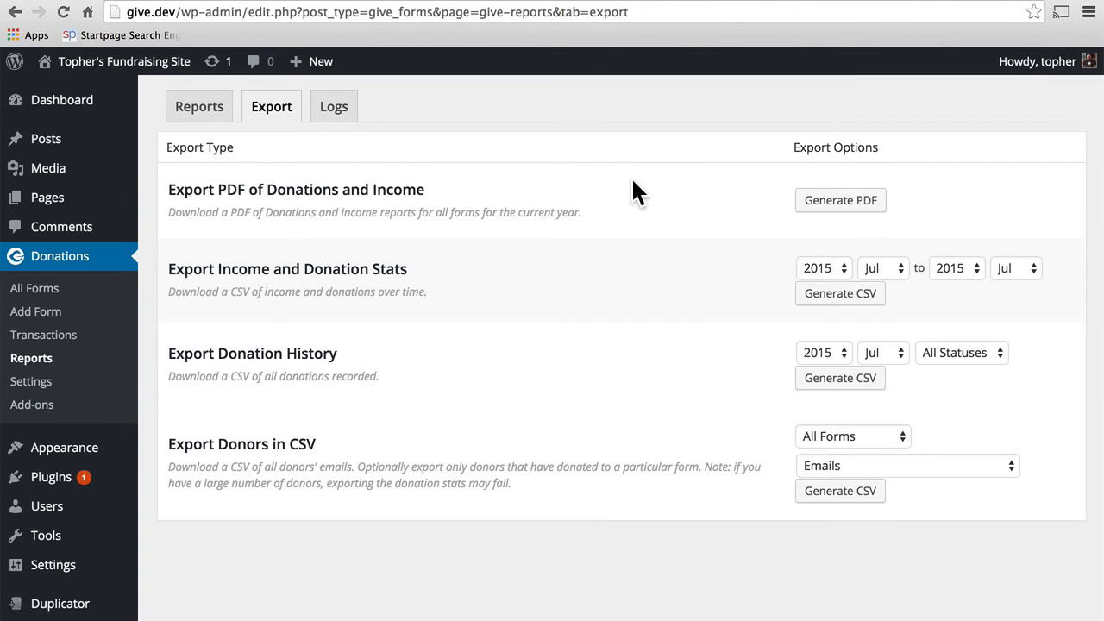
Step: Generate the donations and income PDF, review give-report-2015-07-13.pdf, and return to Export
{"action": "left_click", "coordinate": [858, 205]}
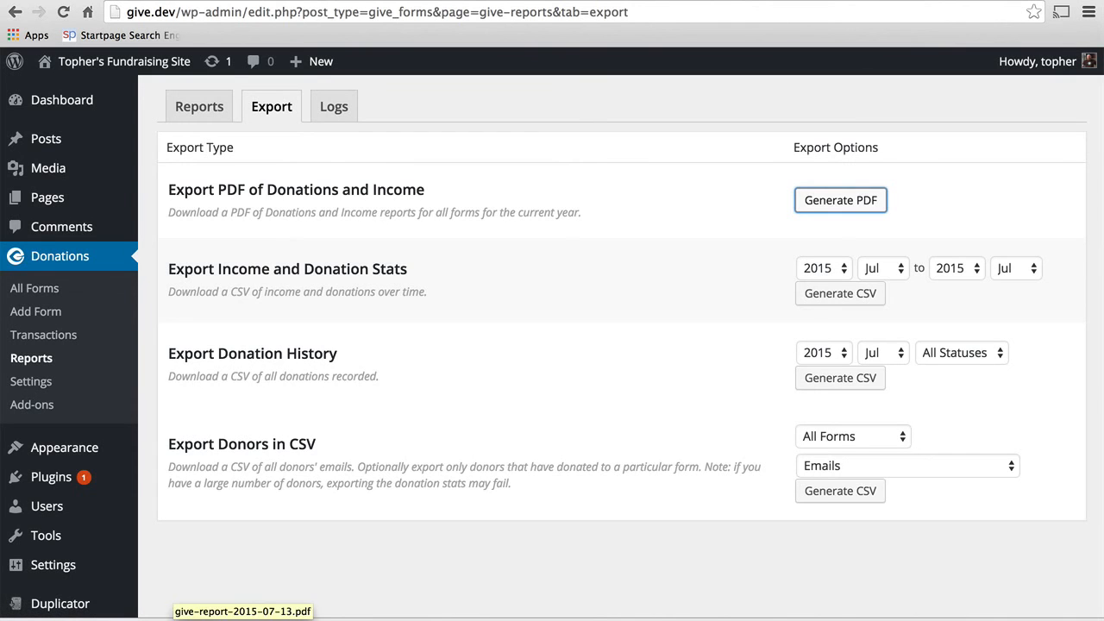
{"action": "left_click", "coordinate": [167, 619]}
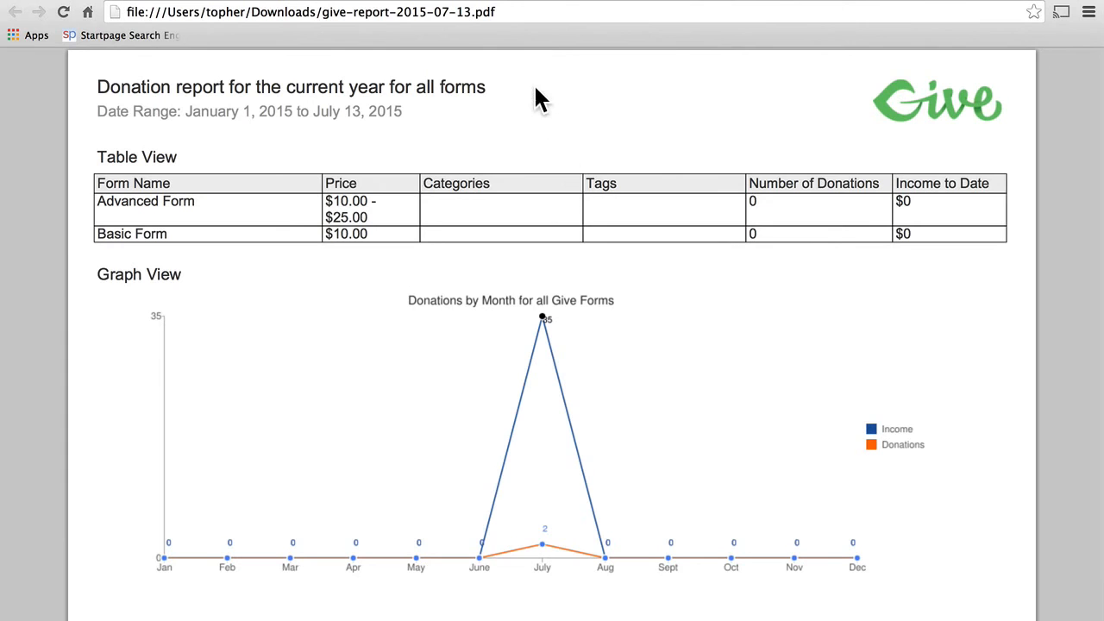
{"action": "left_click", "coordinate": [500, 0]}
{"action": "left_click", "coordinate": [338, 2]}
{"action": "left_click", "coordinate": [584, 285]}
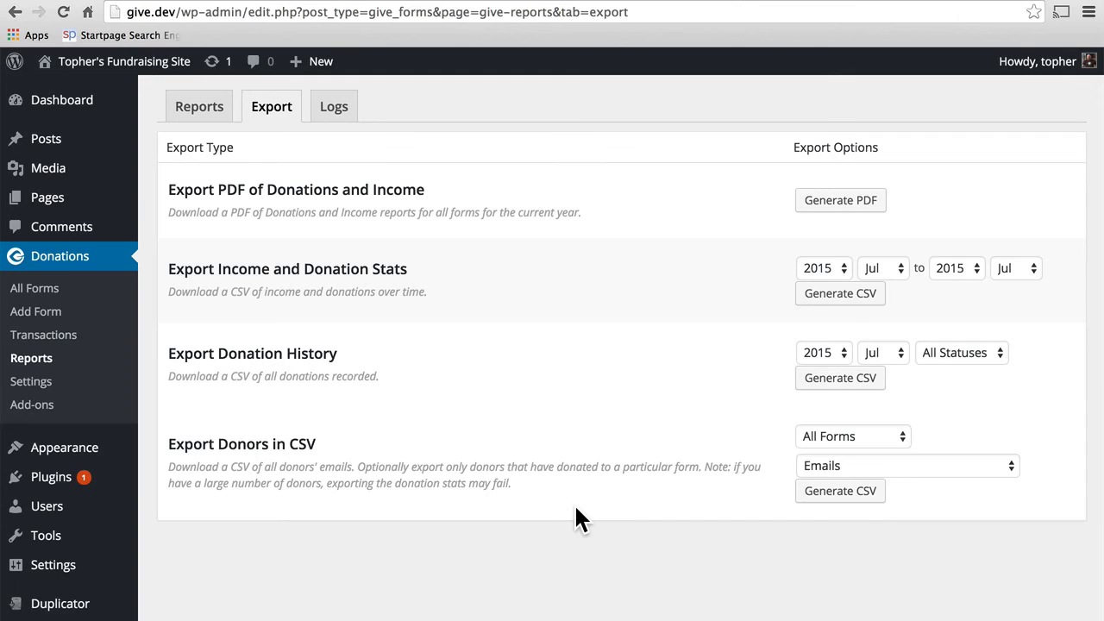
Step: Check the Logs tab's available log types, then close the Log Type dropdown
{"action": "left_click", "coordinate": [335, 108]}
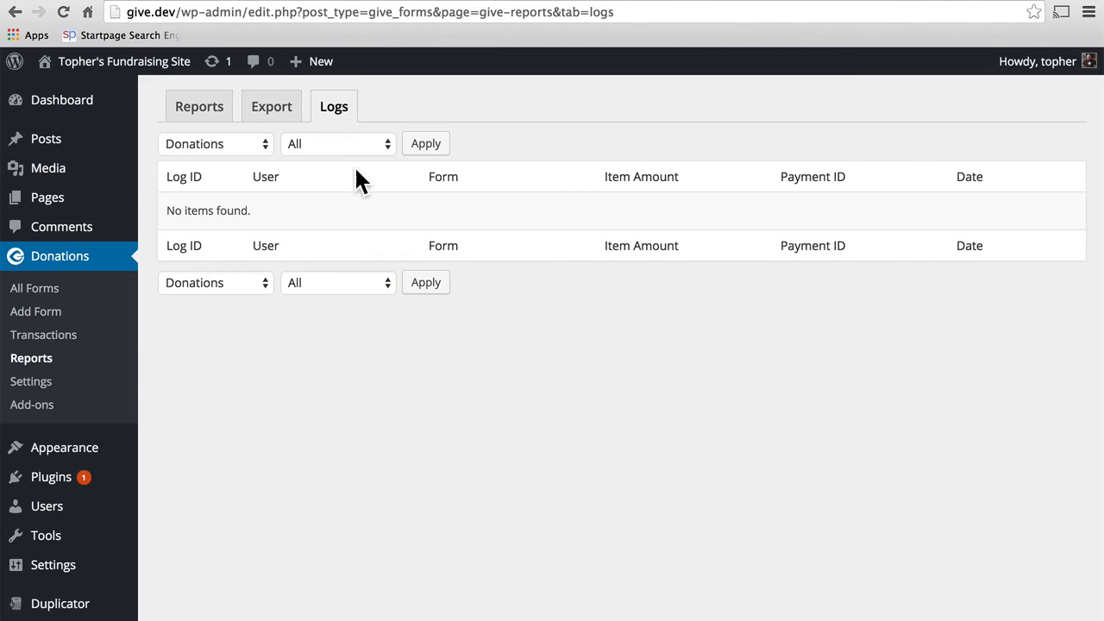
{"action": "left_click", "coordinate": [262, 148]}
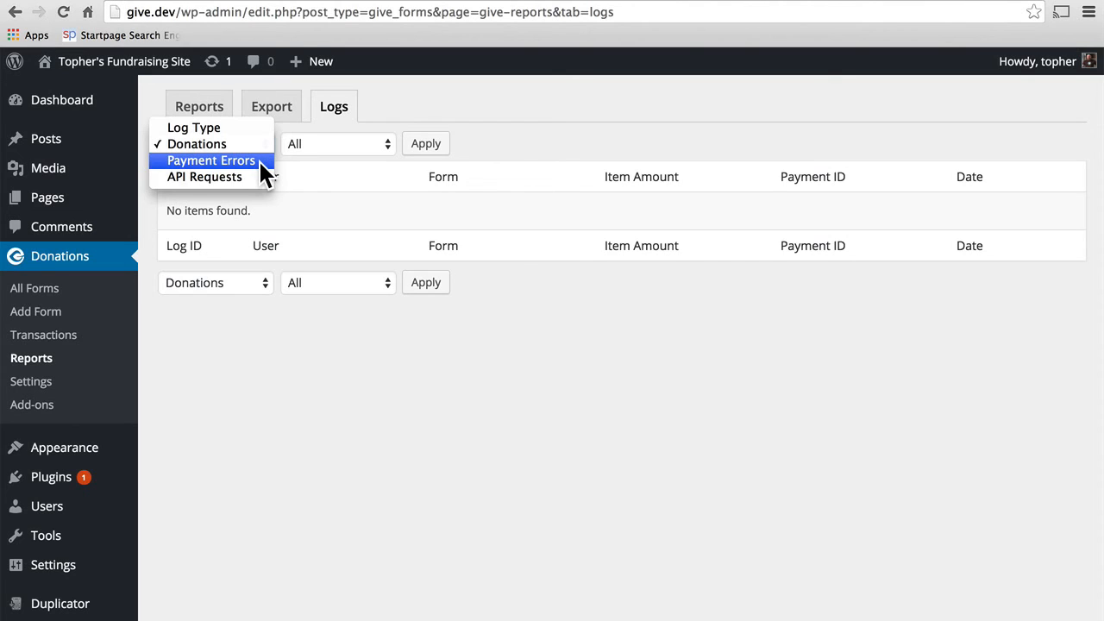
{"action": "left_click", "coordinate": [259, 128]}
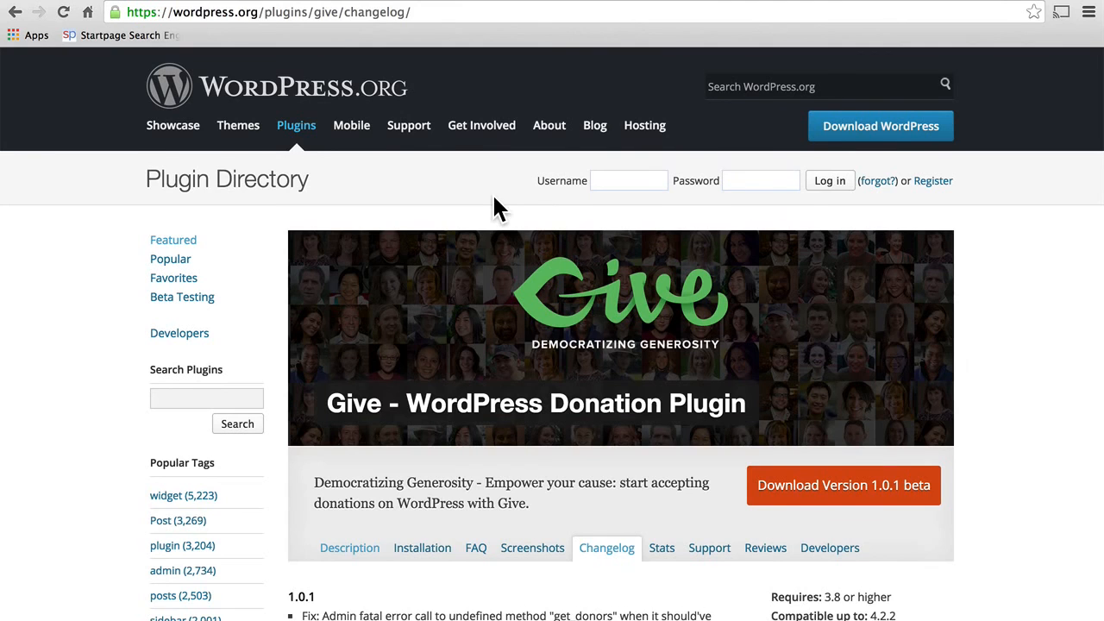
{"action": "scroll", "coordinate": [496, 207], "scroll_direction": "down", "scroll_amount": 4}
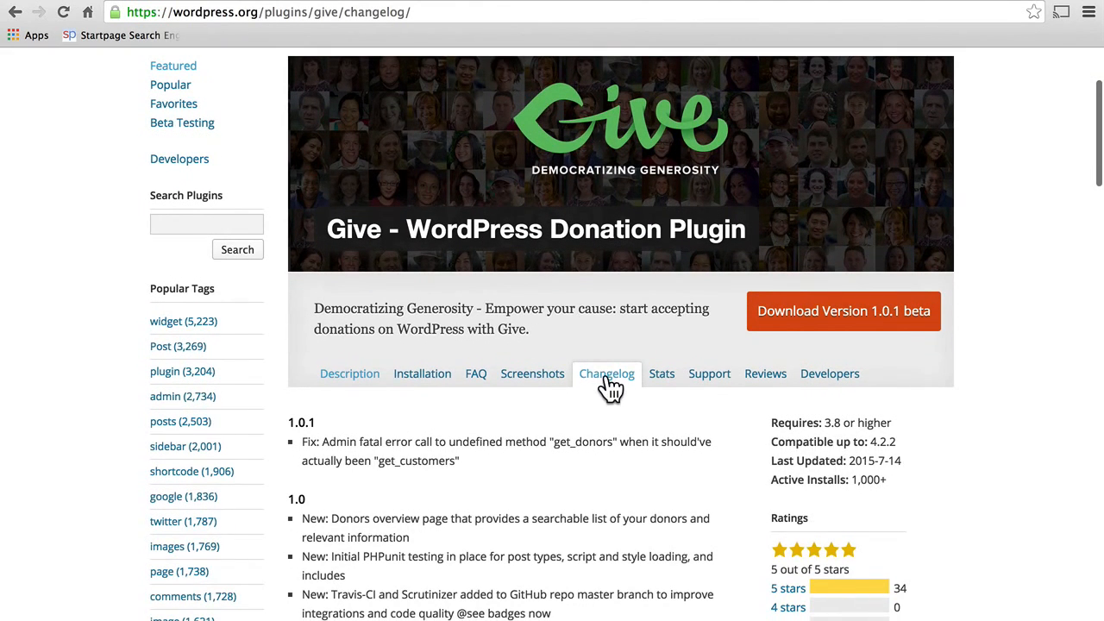
{"action": "scroll", "coordinate": [508, 413], "scroll_direction": "down", "scroll_amount": 4}
{"action": "scroll", "coordinate": [510, 417], "scroll_direction": "down", "scroll_amount": 1}
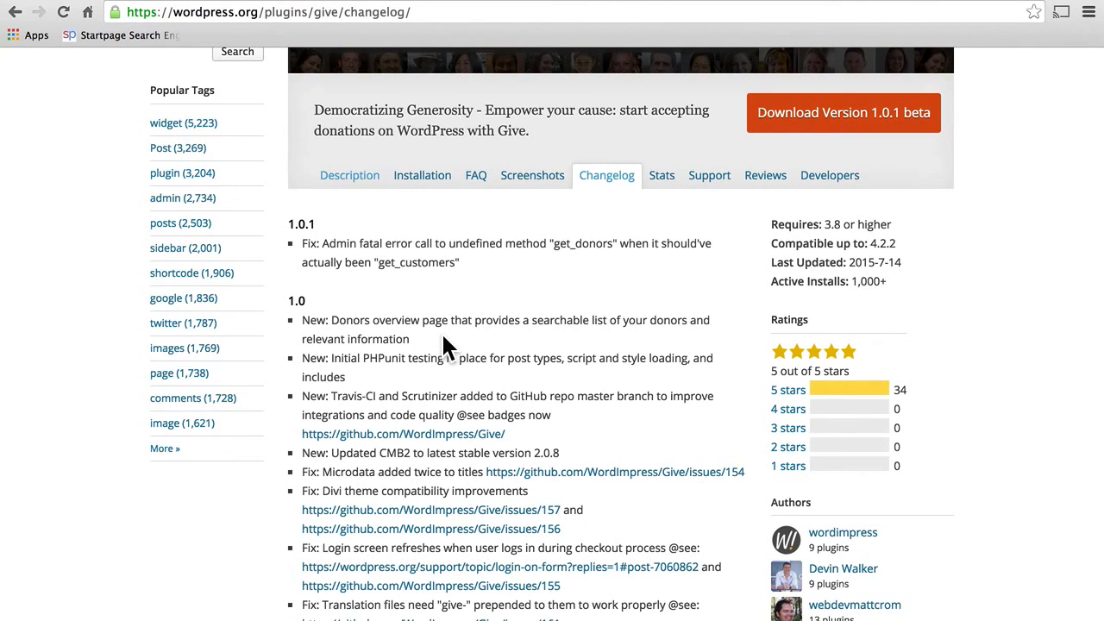
{"action": "scroll", "coordinate": [442, 337], "scroll_direction": "down", "scroll_amount": 5}
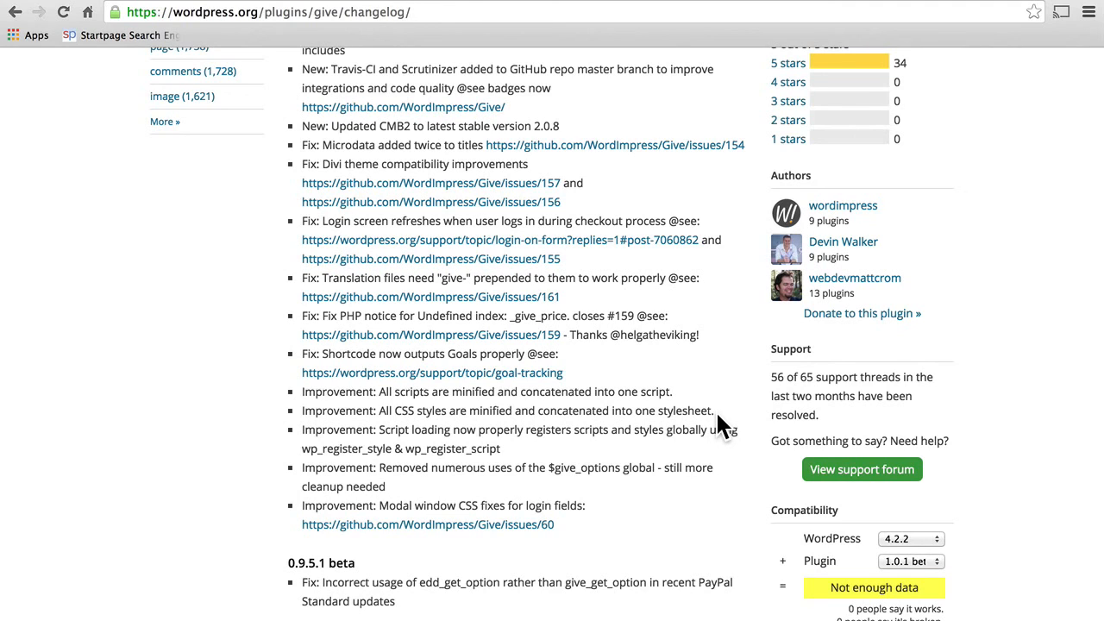
{"action": "scroll", "coordinate": [718, 414], "scroll_direction": "up", "scroll_amount": 8}
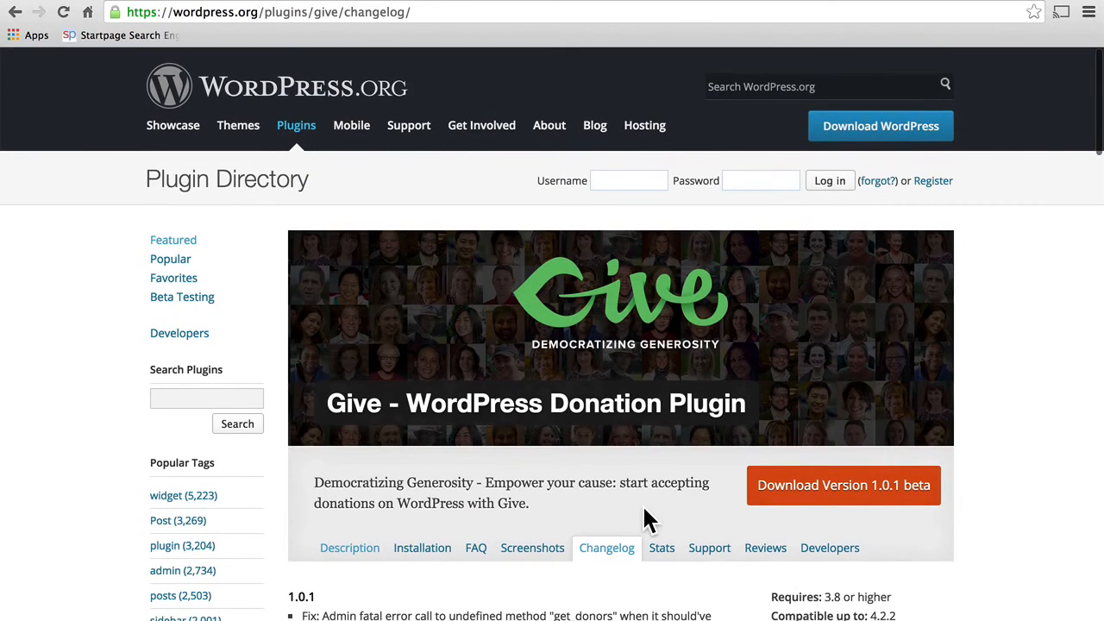
Step: Return to the give.dev dashboard and open the Donors list showing one donor with $35.00
{"action": "left_click", "coordinate": [81, 0]}
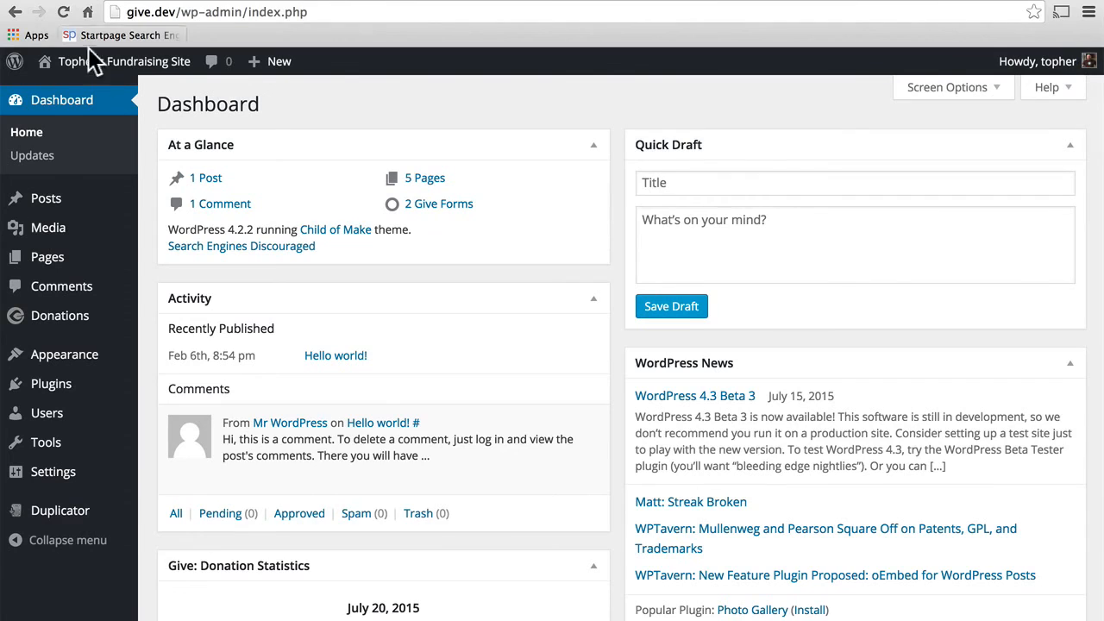
{"action": "mouse_move", "coordinate": [76, 318]}
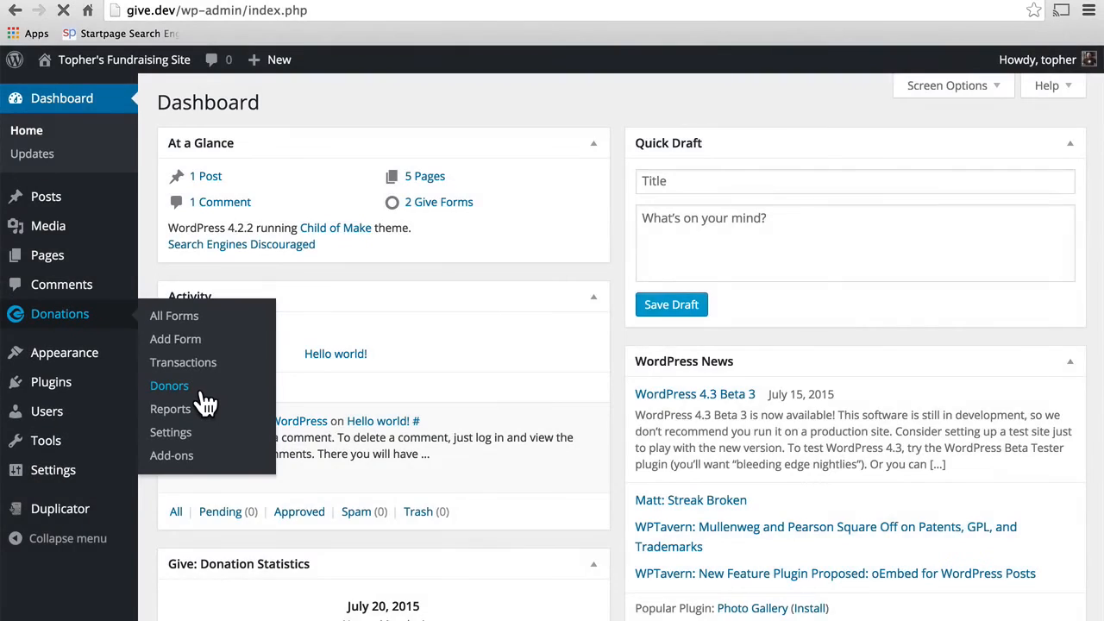
{"action": "left_click", "coordinate": [156, 388]}
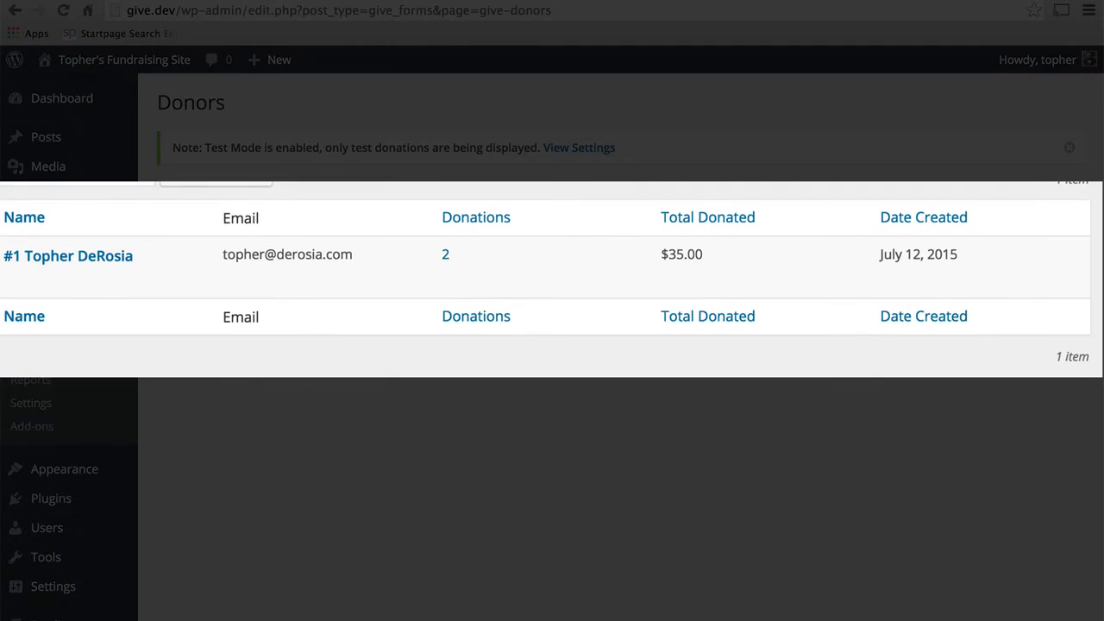
{"action": "mouse_move", "coordinate": [111, 276]}
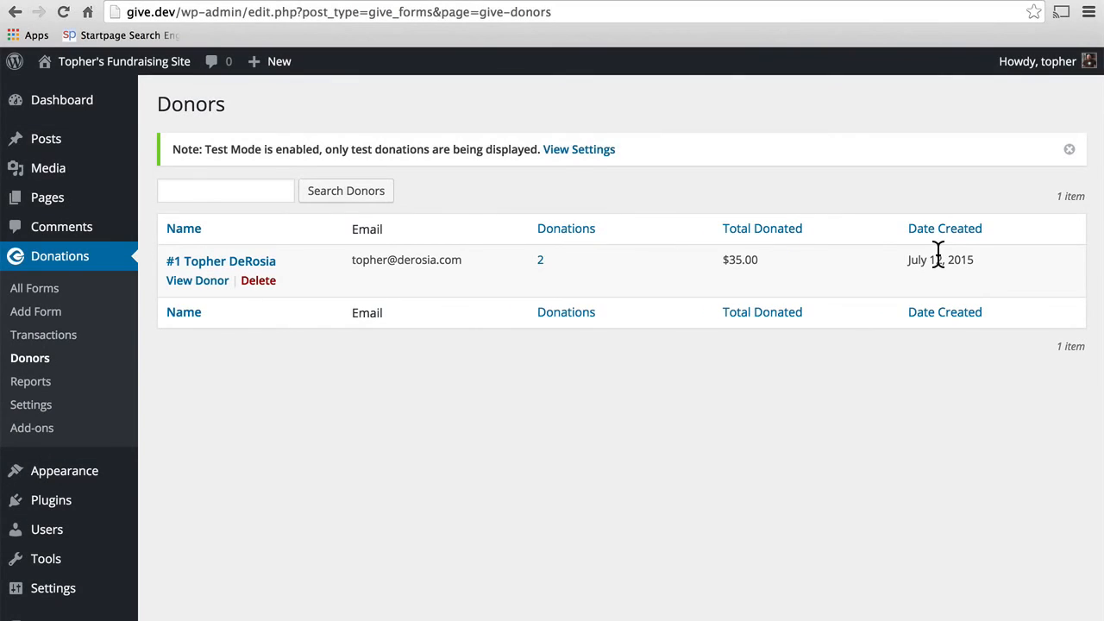
Step: Open the donor's profile, look over the Edit Donor form, and cancel without changes
{"action": "left_click", "coordinate": [184, 281]}
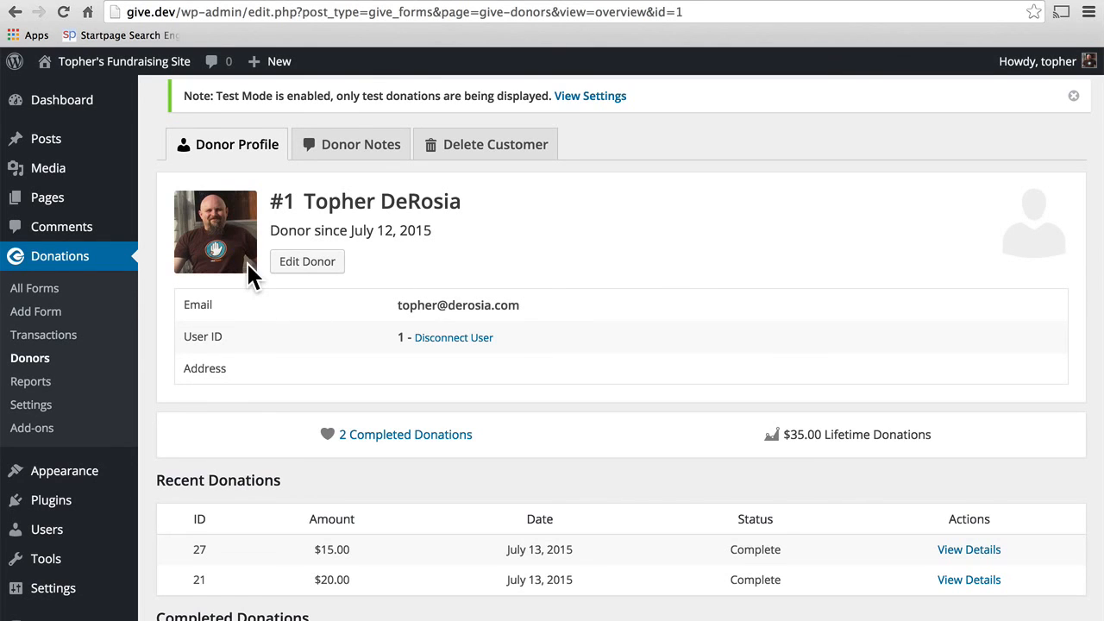
{"action": "left_click", "coordinate": [309, 263]}
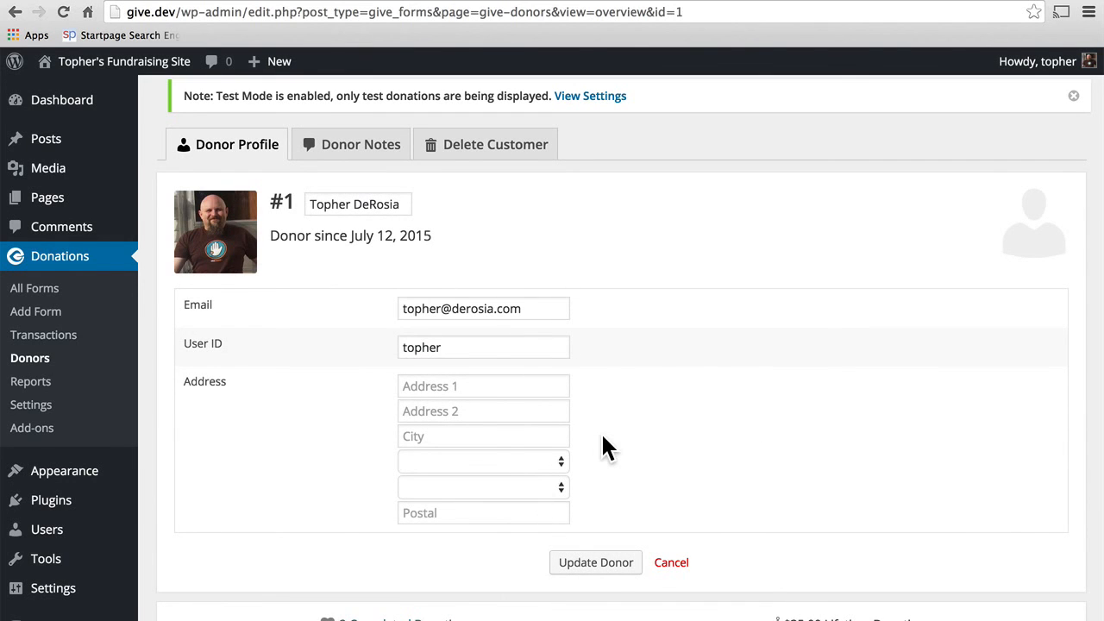
{"action": "left_click", "coordinate": [673, 563]}
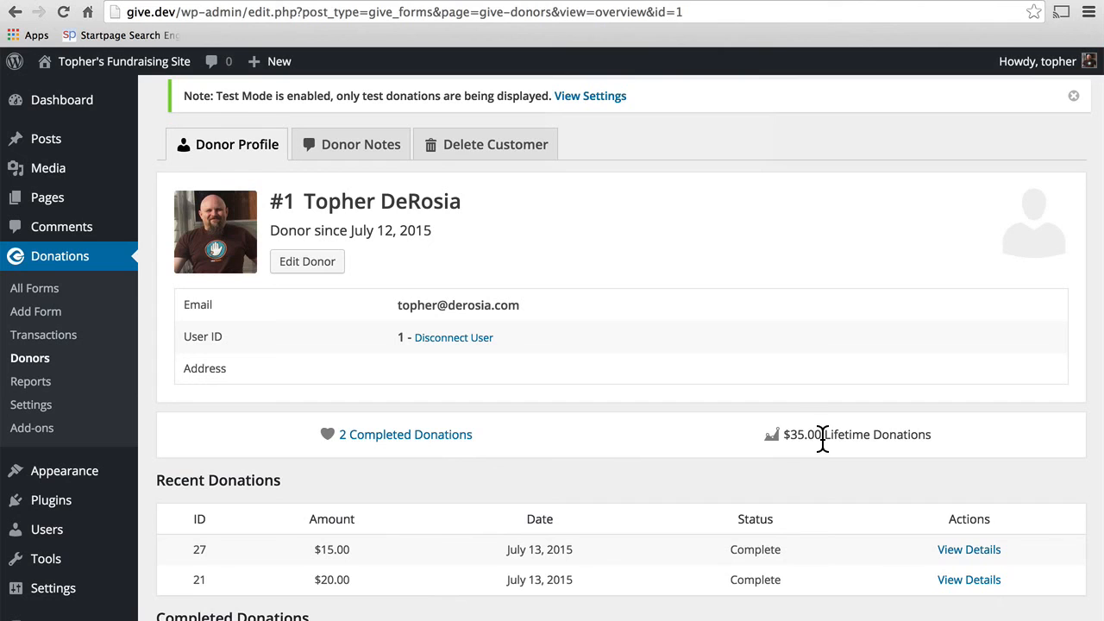
{"action": "left_click", "coordinate": [439, 446]}
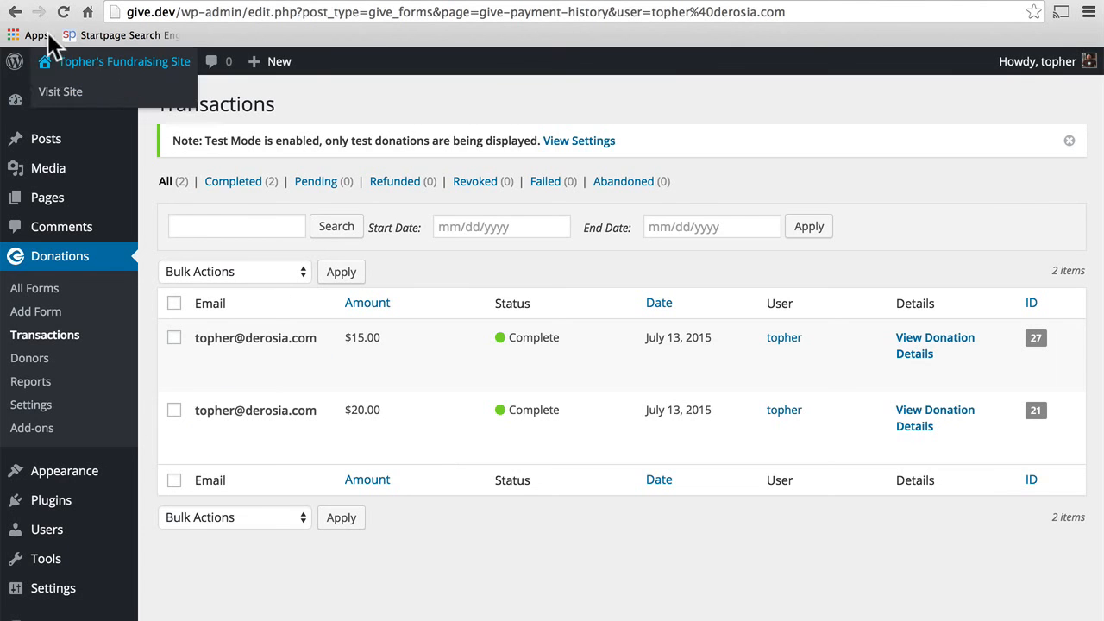
{"action": "left_click", "coordinate": [13, 14]}
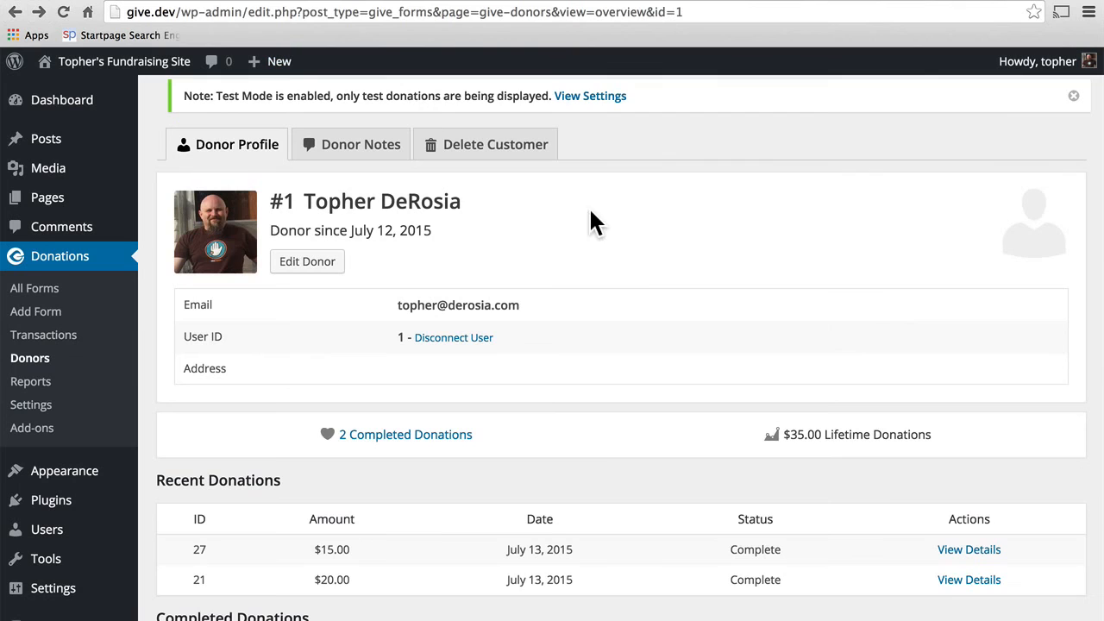
{"action": "scroll", "coordinate": [633, 261], "scroll_direction": "down", "scroll_amount": 4}
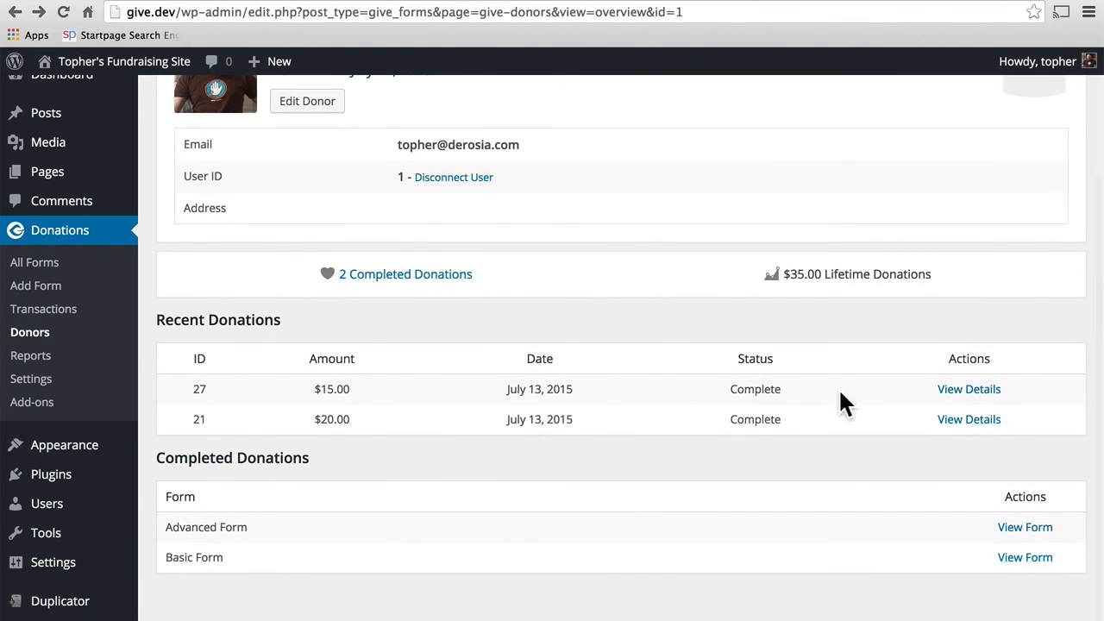
{"action": "left_click", "coordinate": [958, 393]}
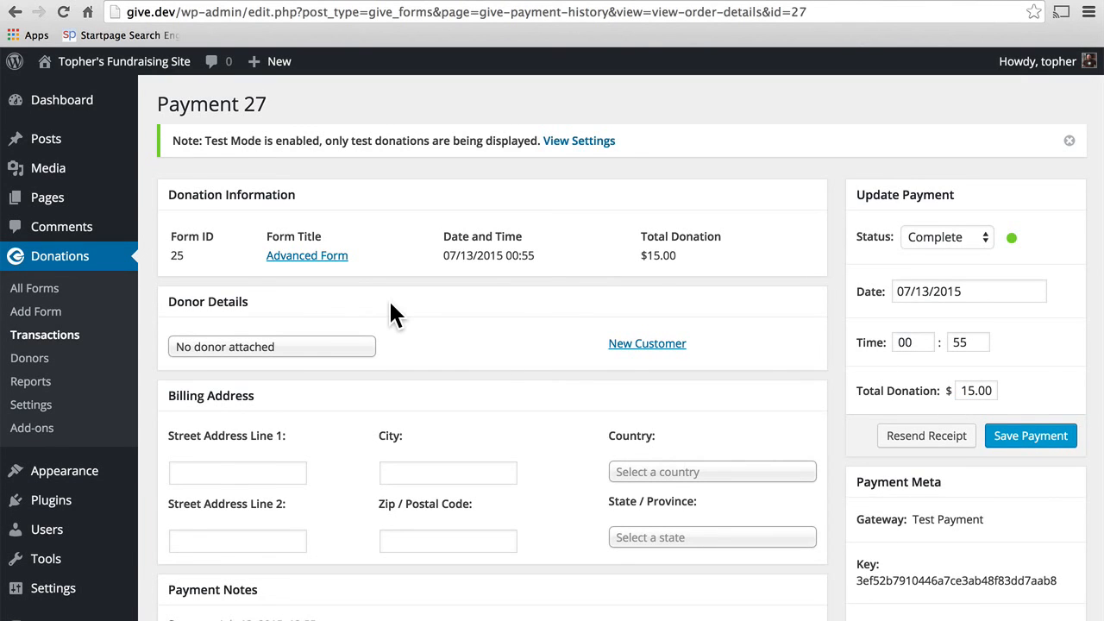
{"action": "left_click", "coordinate": [14, 12]}
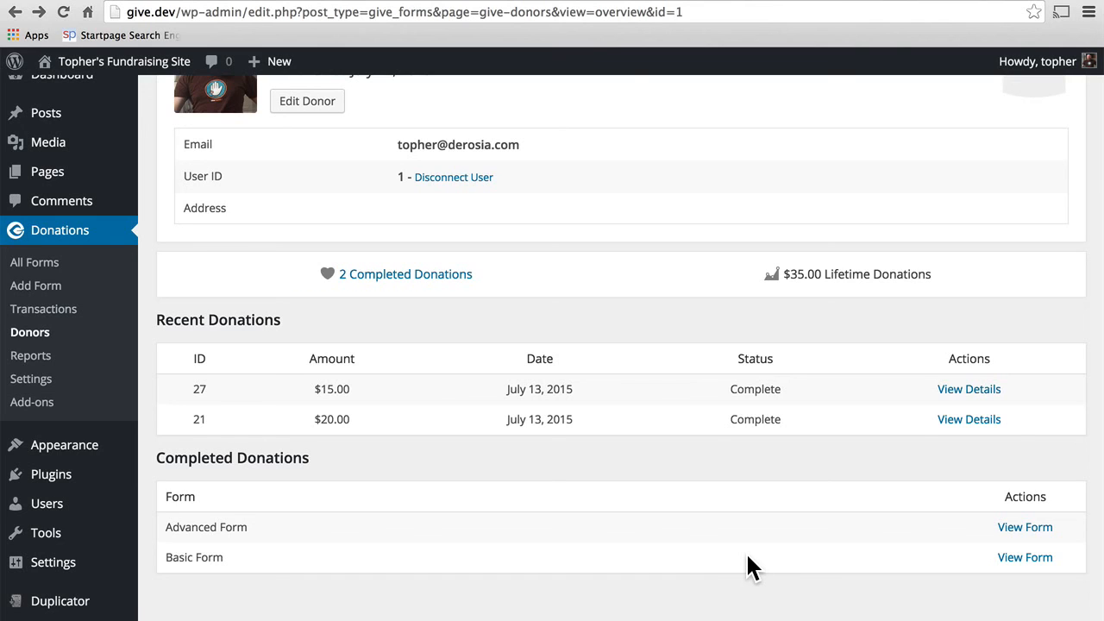
{"action": "scroll", "coordinate": [746, 551], "scroll_direction": "up", "scroll_amount": 4}
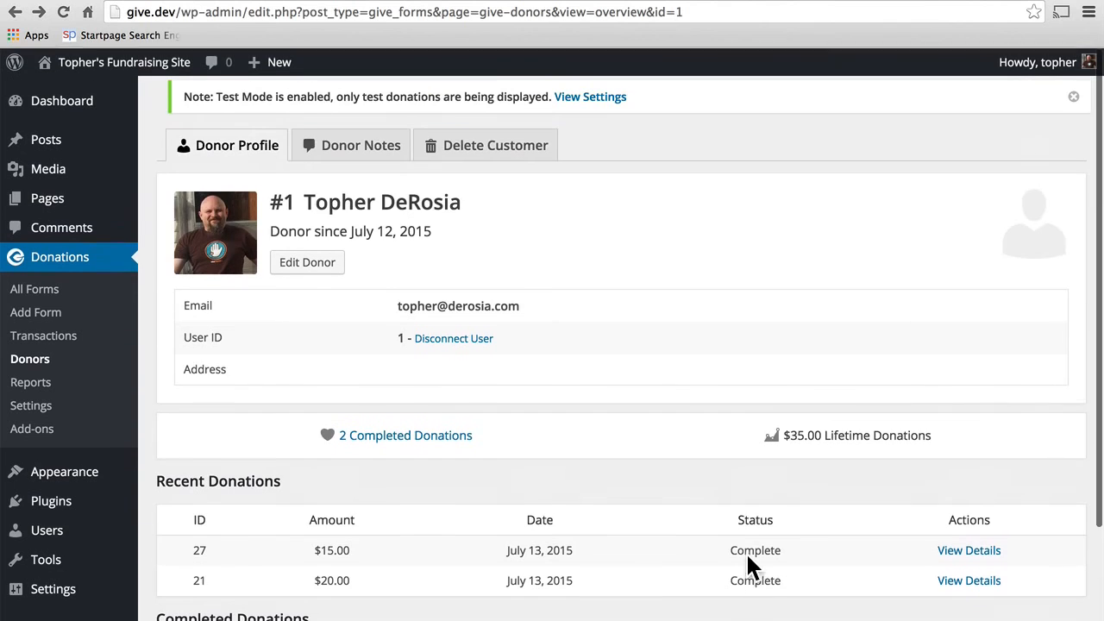
Step: Save the note 'This is a test note!' under Donor Notes and confirm it is listed
{"action": "left_click", "coordinate": [358, 153]}
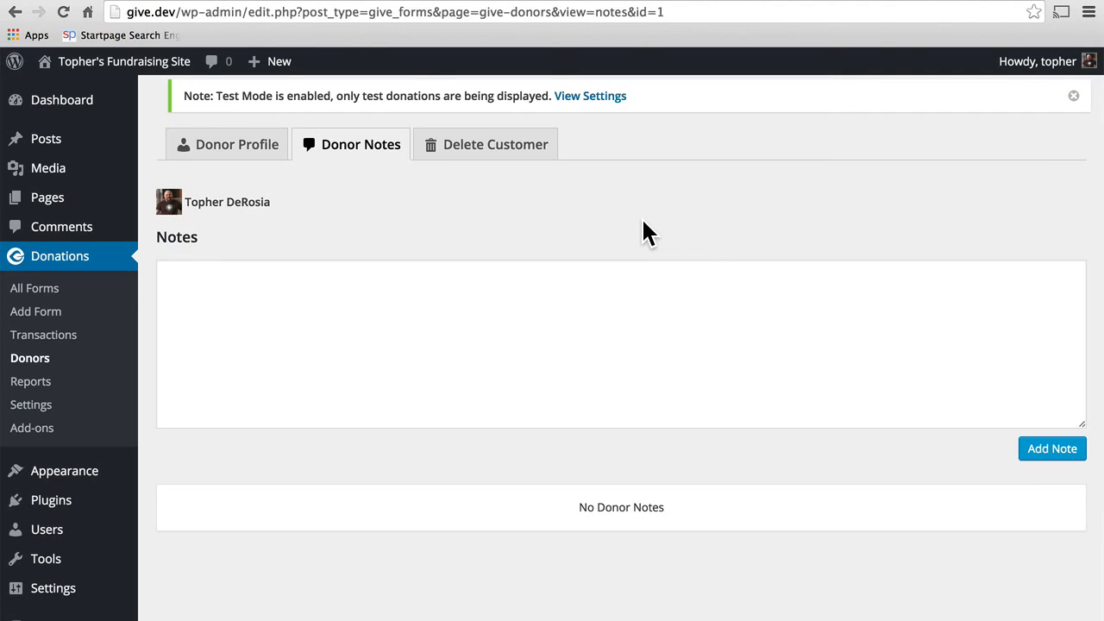
{"action": "left_click", "coordinate": [476, 310]}
{"action": "type", "text": "This i"}
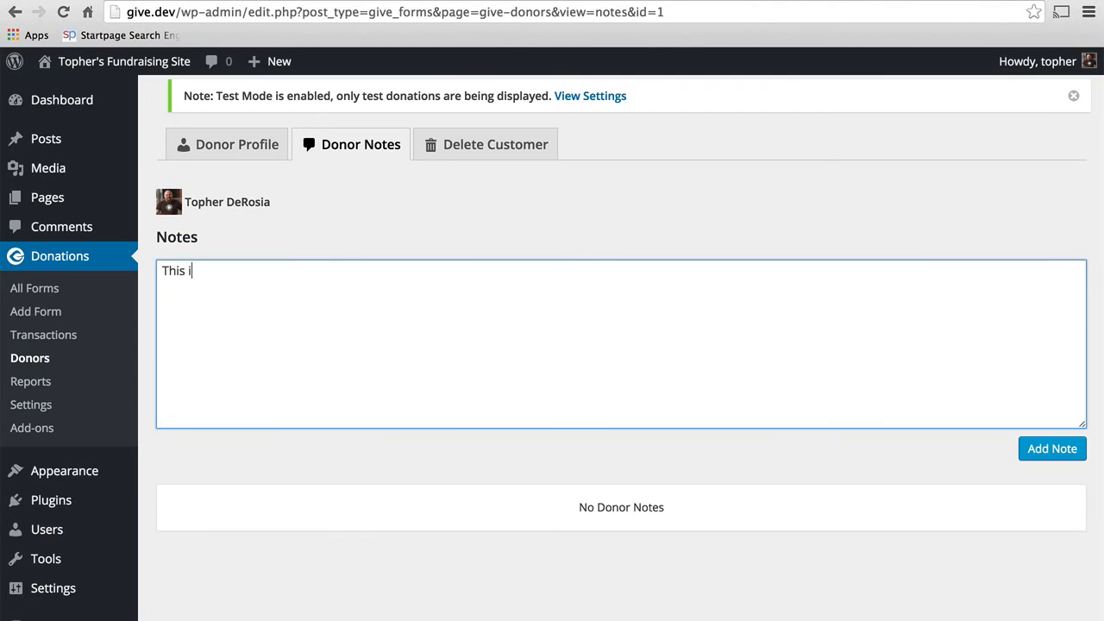
{"action": "type", "text": "s a test note!"}
{"action": "left_click", "coordinate": [1039, 450]}
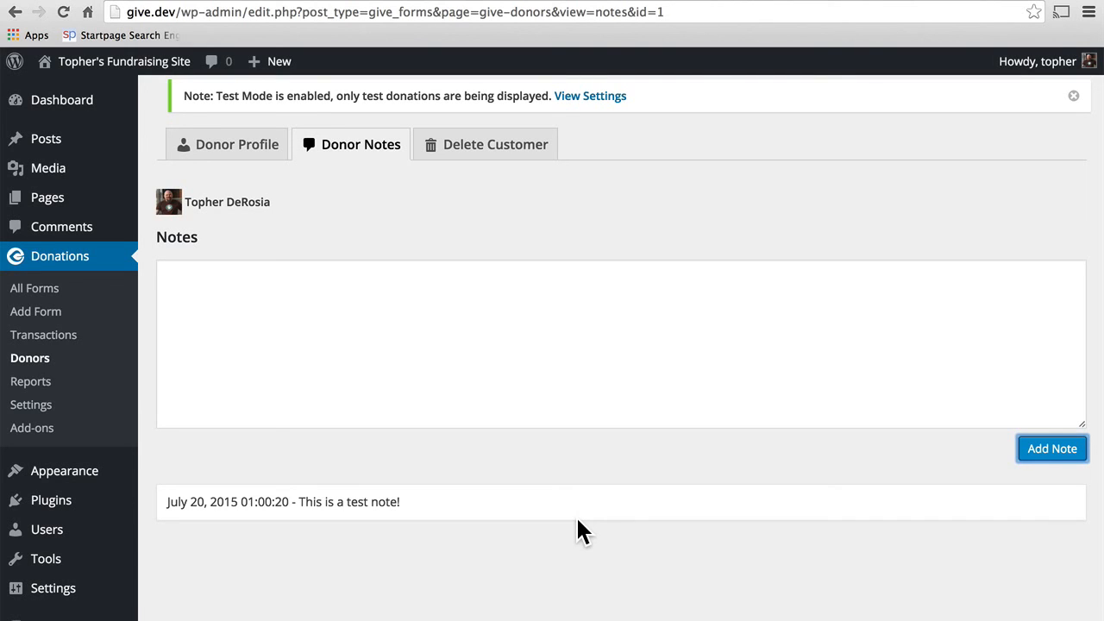
{"action": "scroll", "coordinate": [578, 520], "scroll_direction": "down", "scroll_amount": 2}
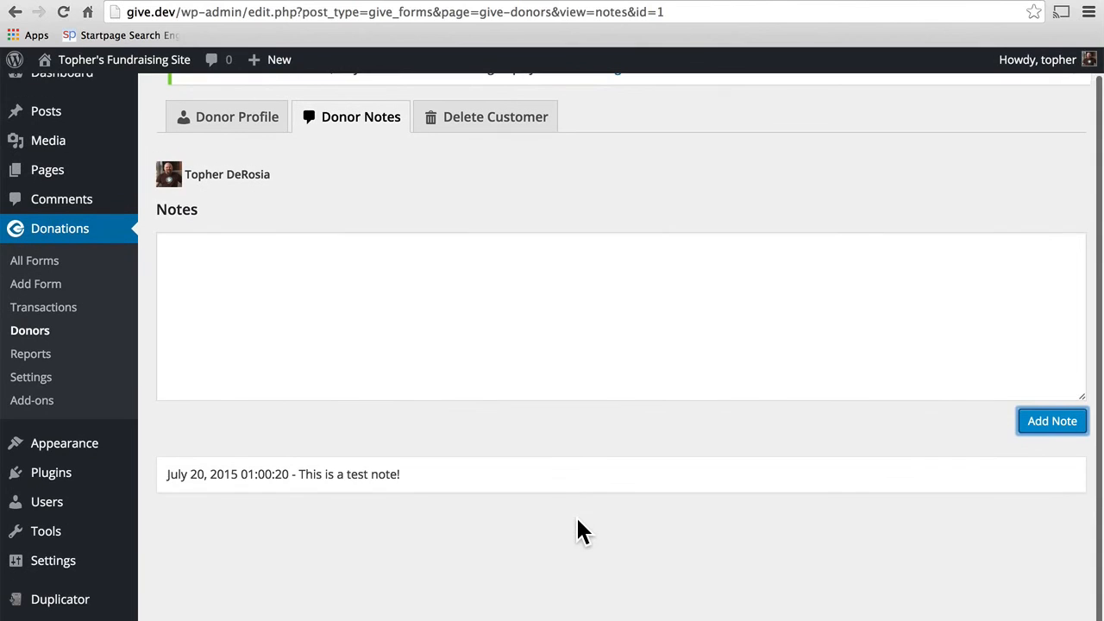
{"action": "scroll", "coordinate": [578, 520], "scroll_direction": "up", "scroll_amount": 2}
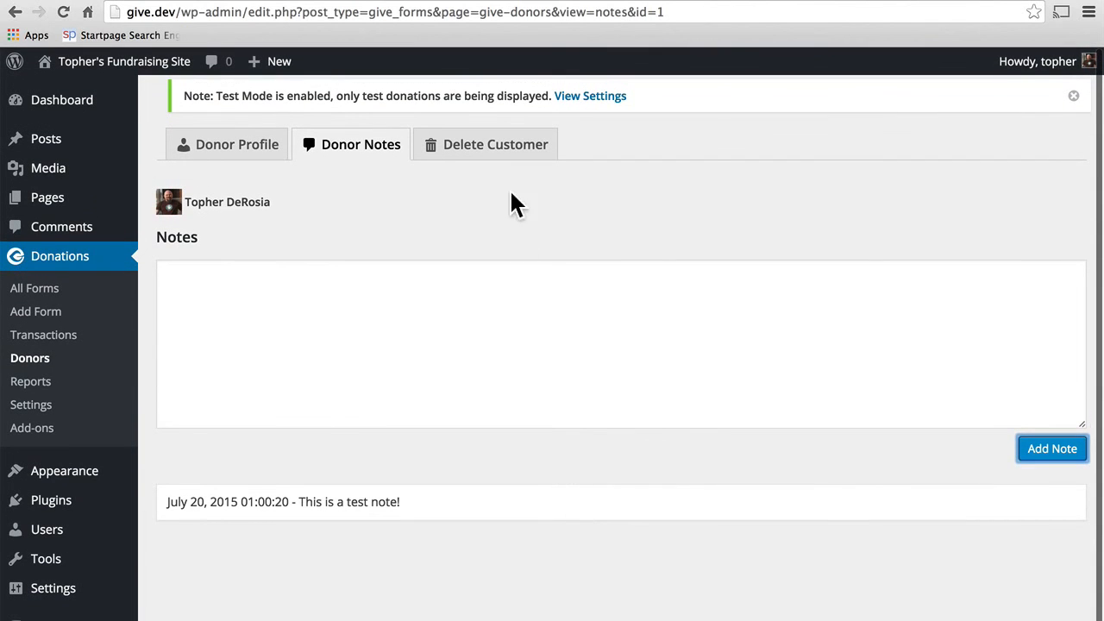
Step: Toggle the Delete Customer confirmation and payments checkboxes without deleting, then return to Donor Profile
{"action": "left_click", "coordinate": [497, 157]}
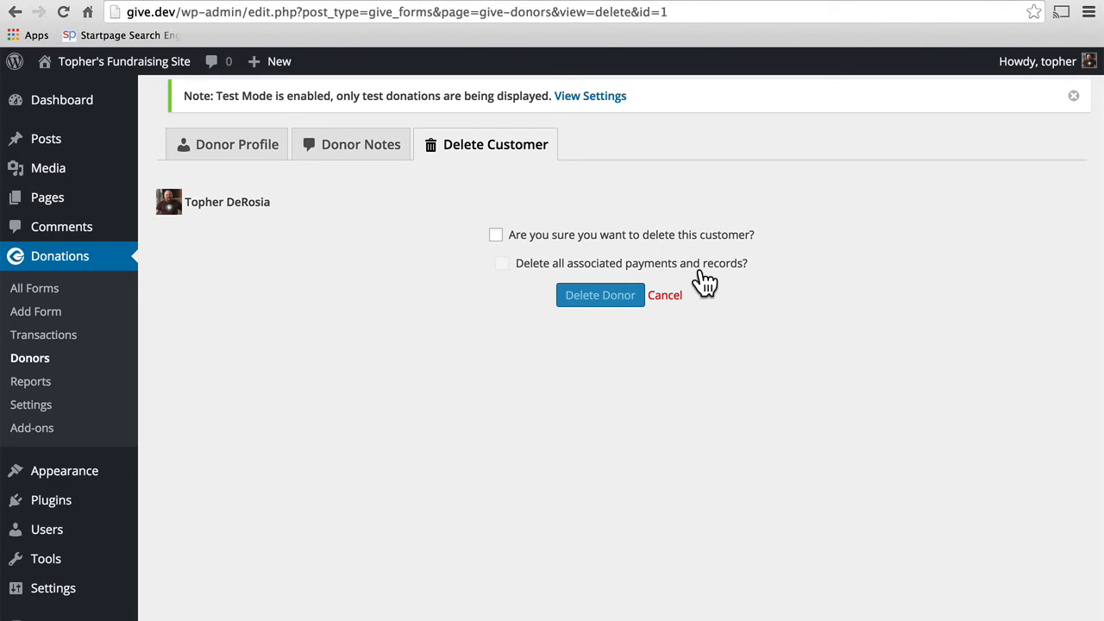
{"action": "left_click", "coordinate": [497, 235]}
{"action": "left_click", "coordinate": [503, 264]}
{"action": "left_click", "coordinate": [503, 264]}
{"action": "left_click", "coordinate": [497, 234]}
{"action": "left_click", "coordinate": [496, 235]}
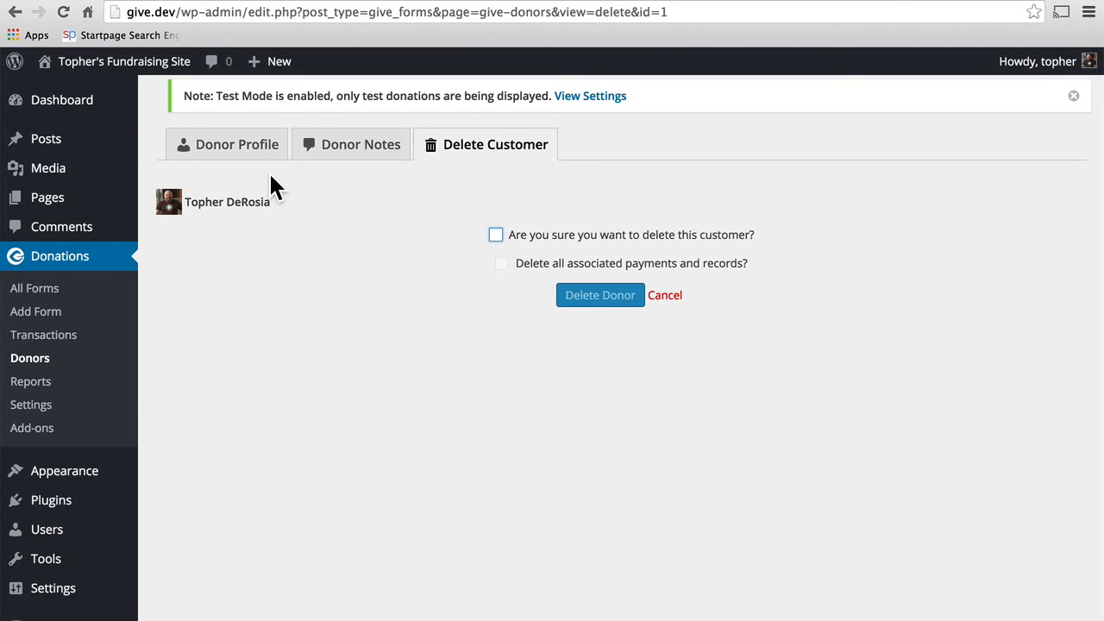
{"action": "left_click", "coordinate": [239, 151]}
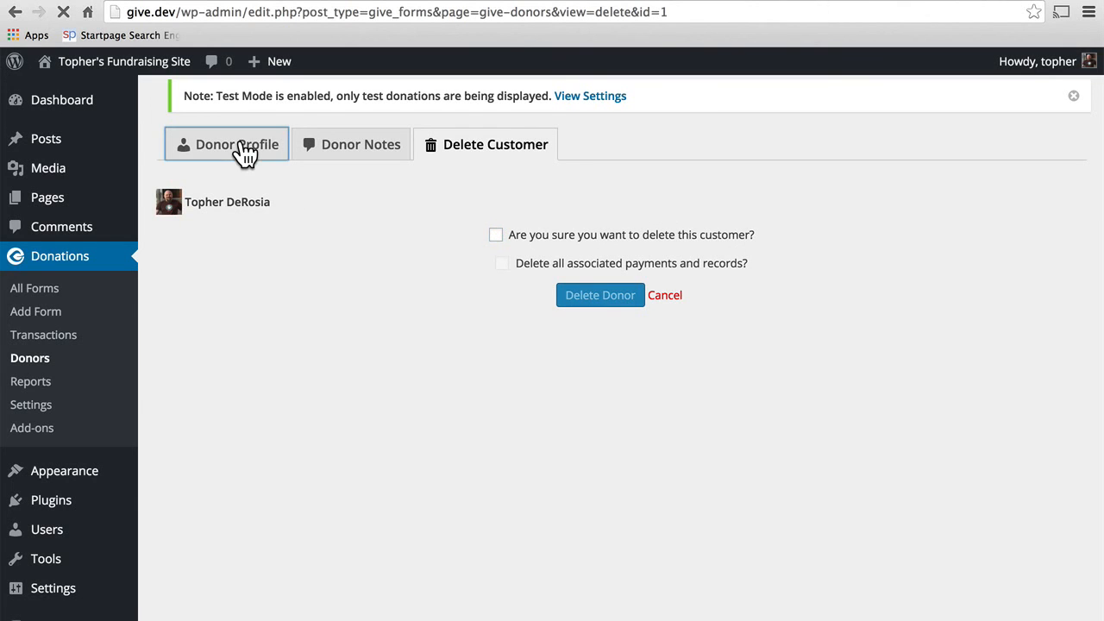